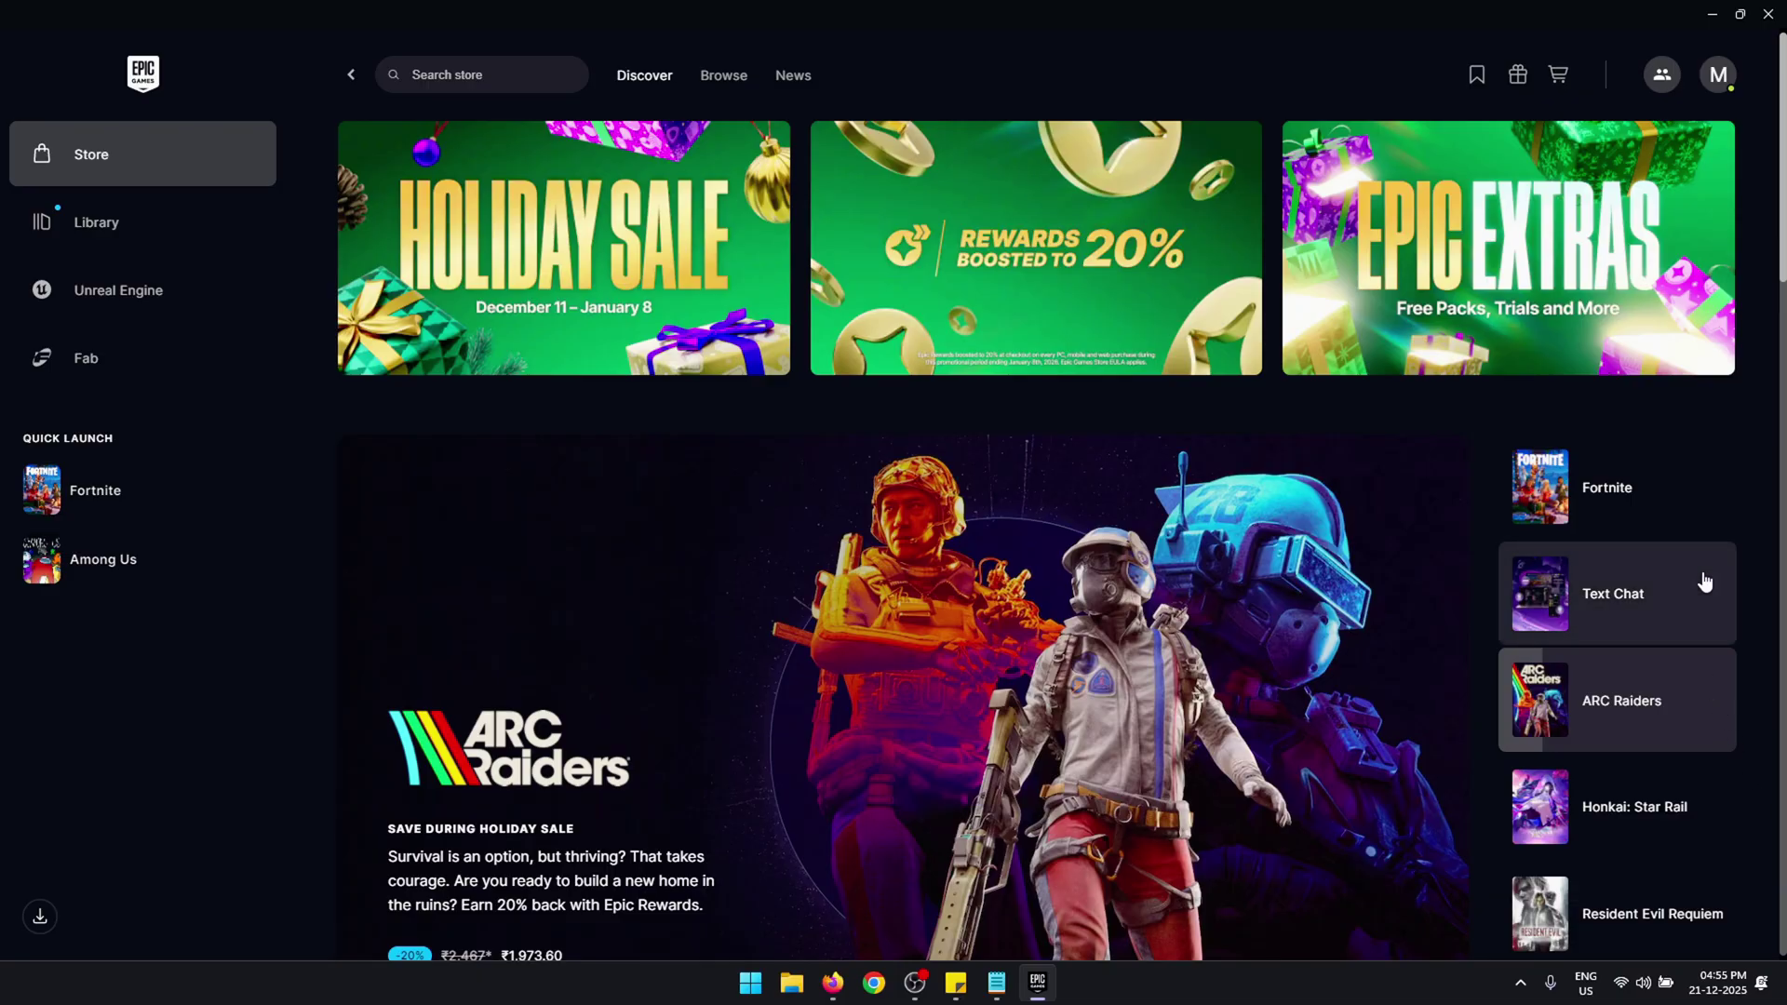
# Open the launcher's download settings from its general settings and toggle the Limit download speeds option.
pyautogui.click(1718, 75)
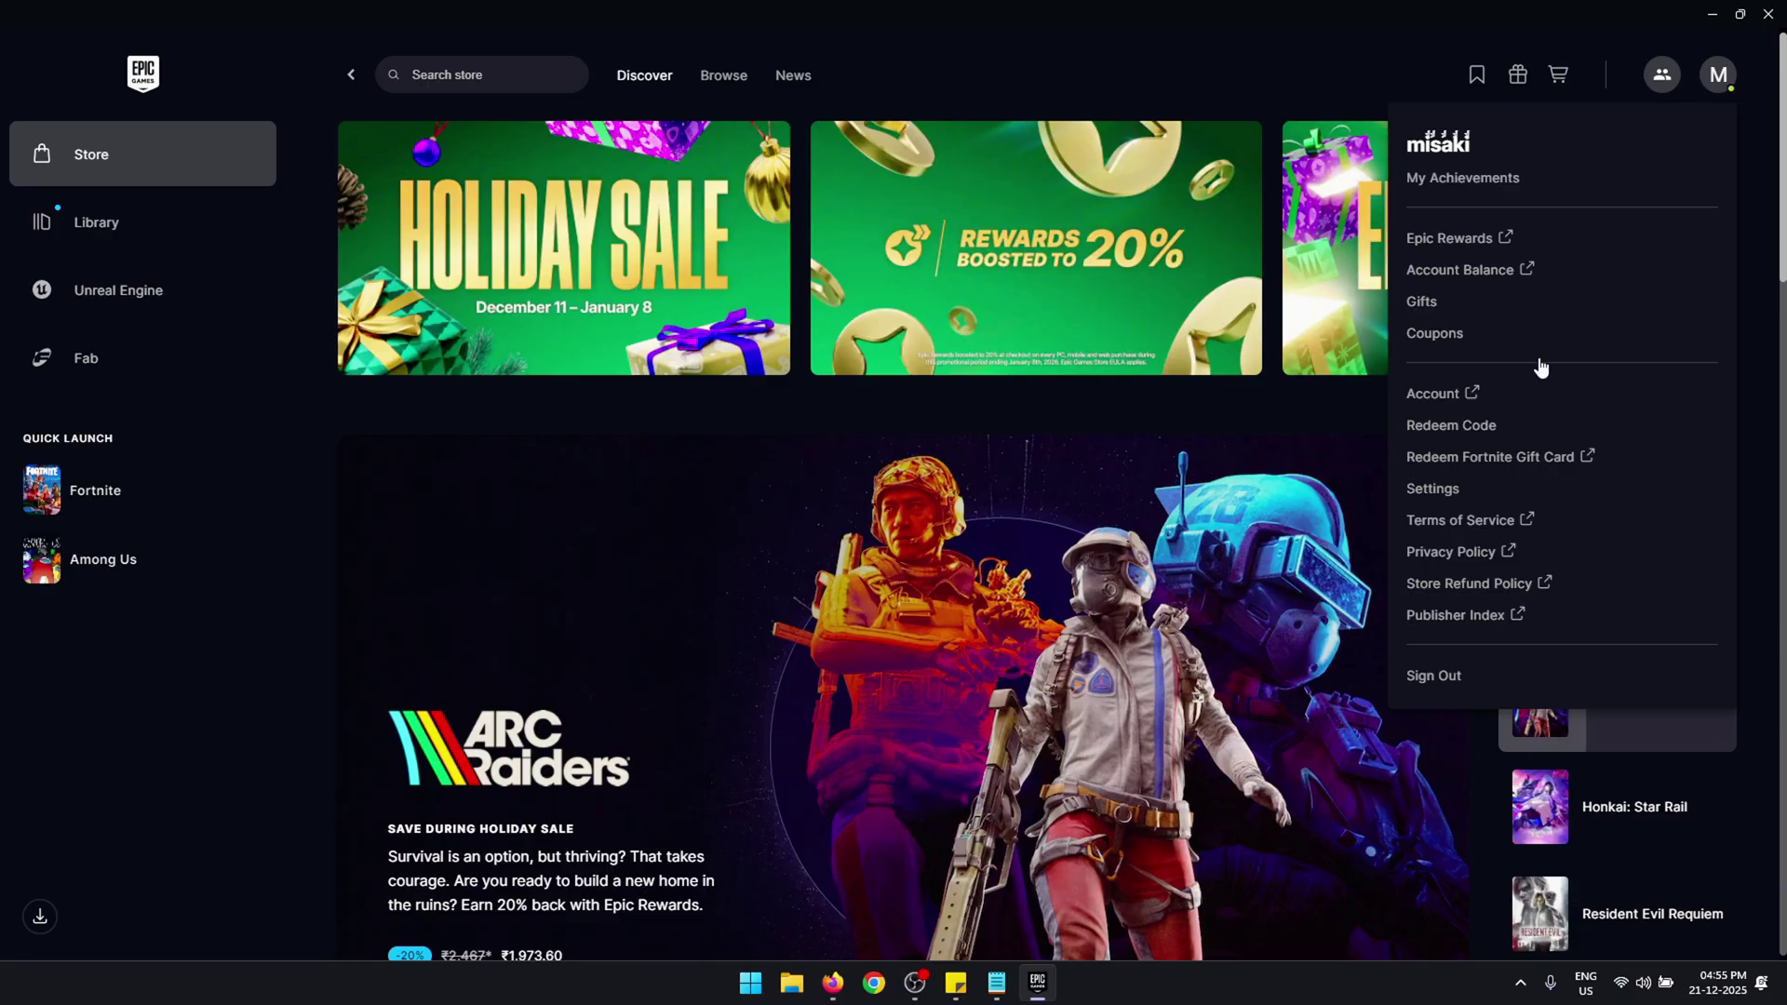
pyautogui.click(1431, 487)
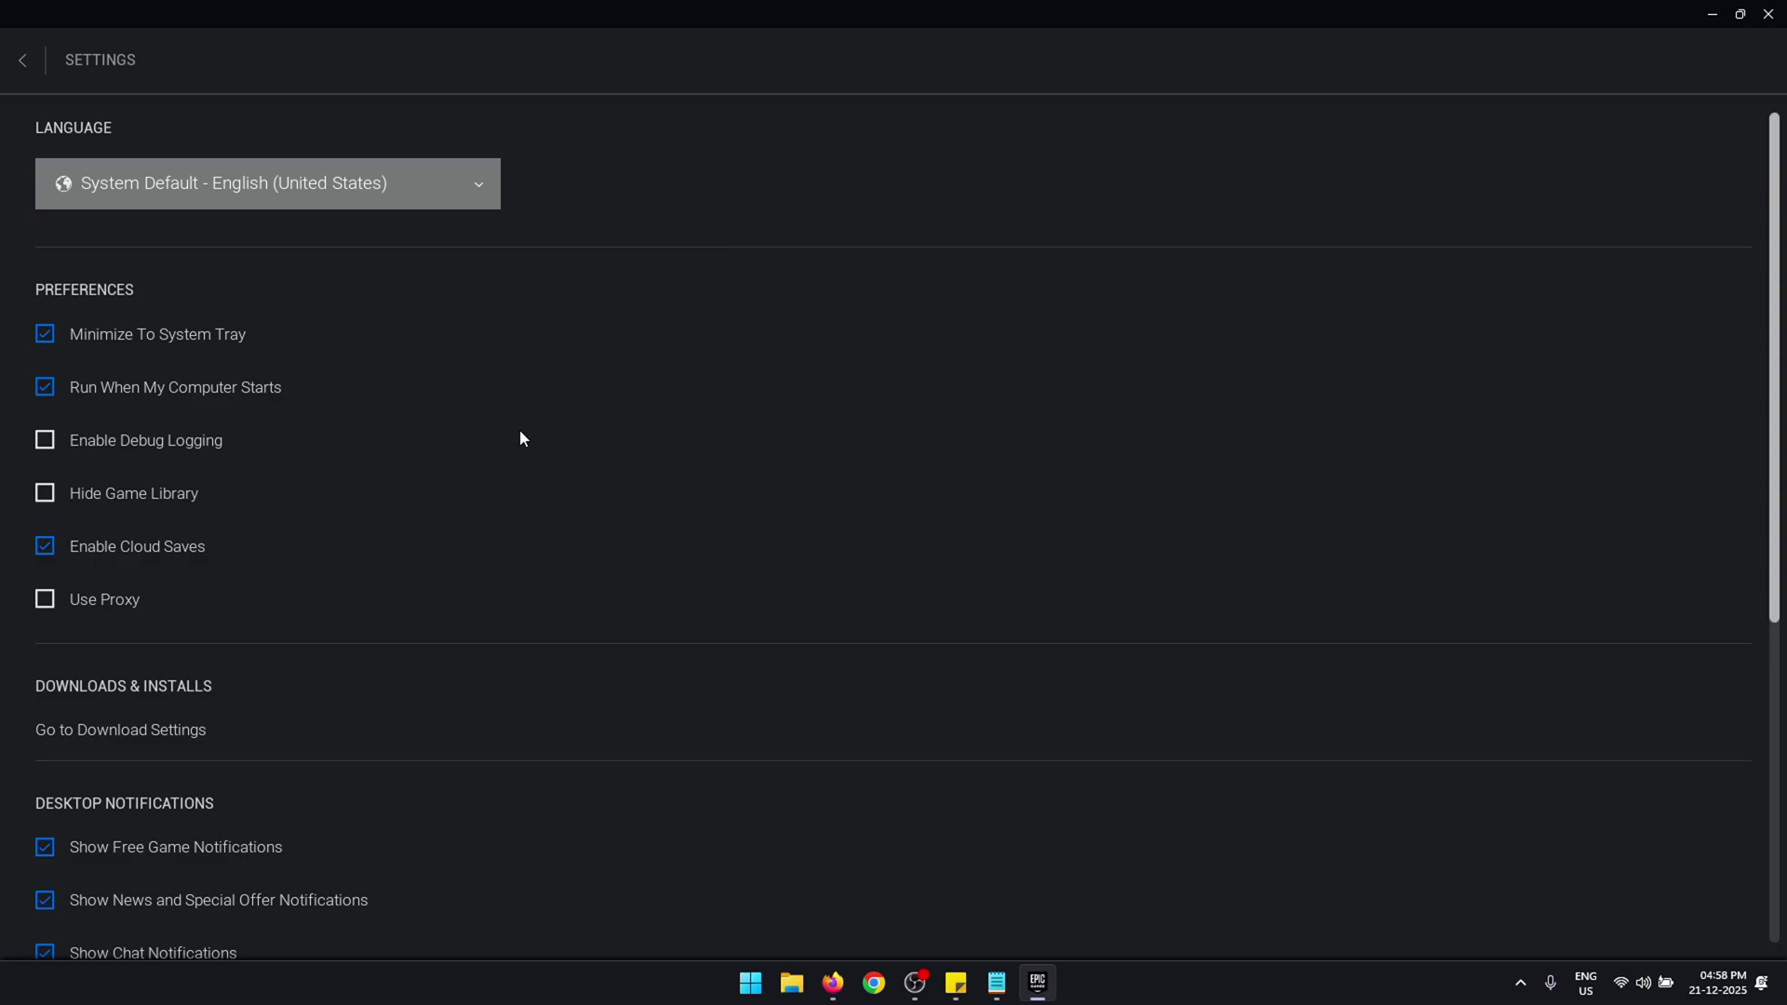
pyautogui.click(168, 740)
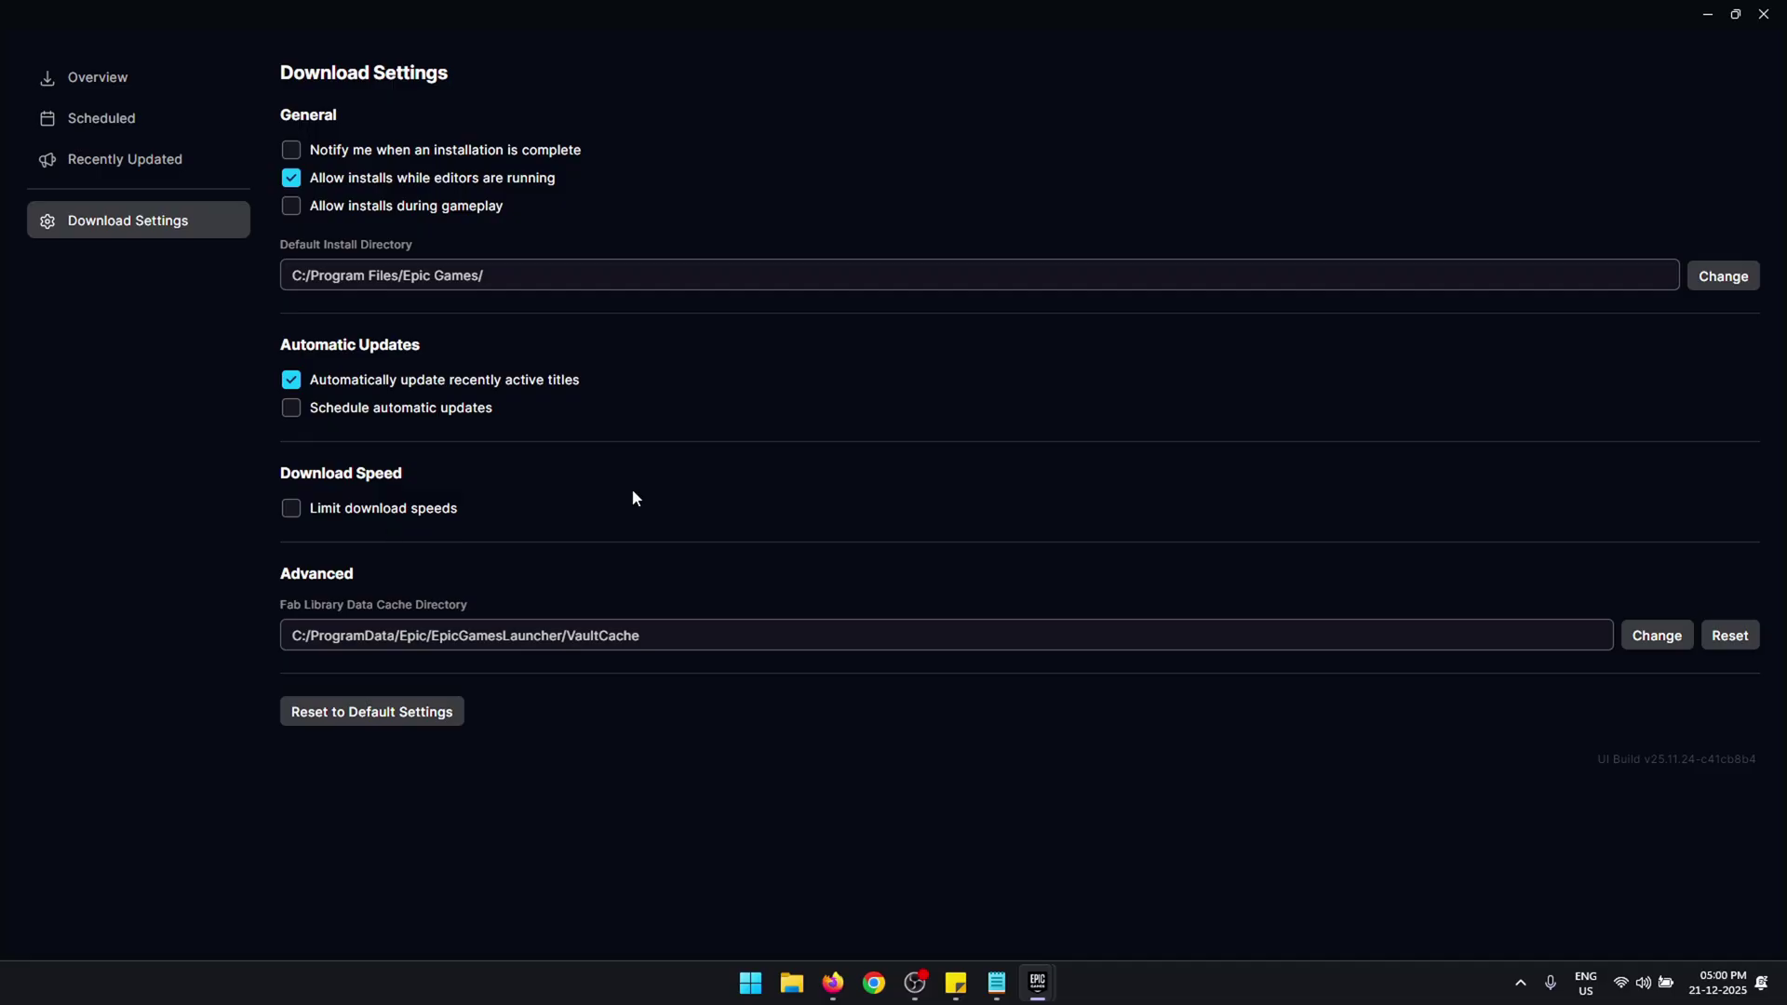
pyautogui.click(291, 508)
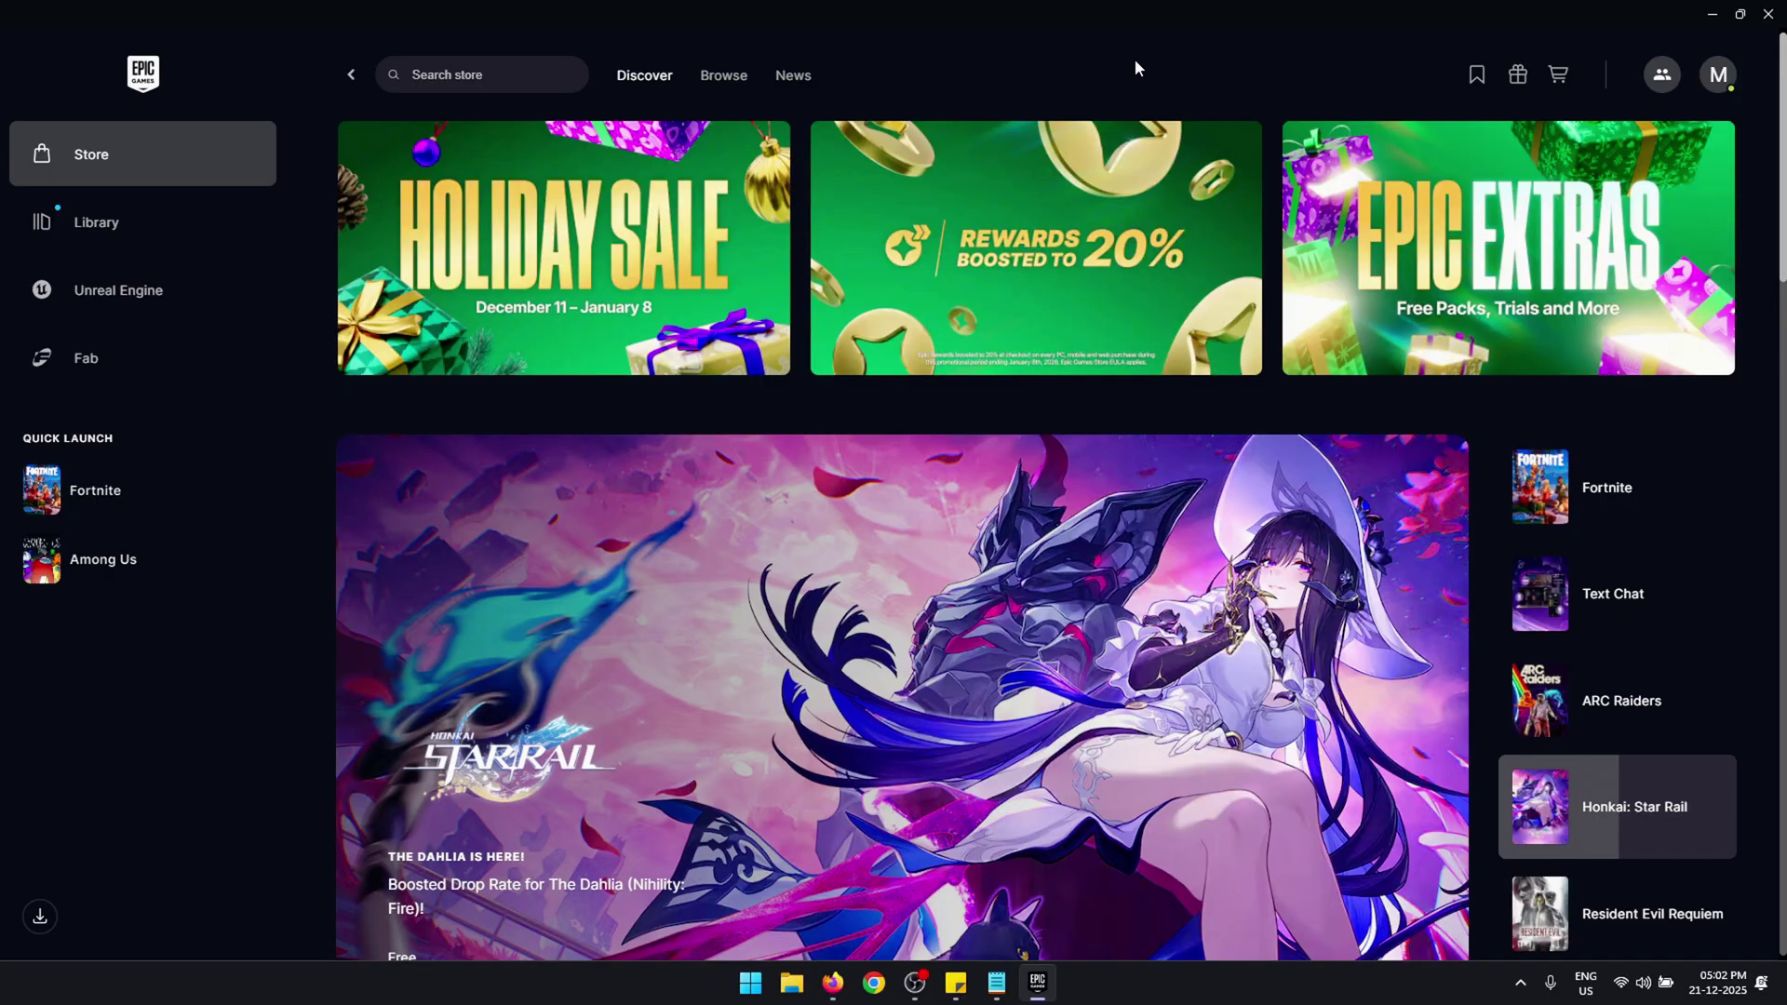
# Close the Epic Games Launcher window and exit the launcher completely so it stops running in the background.
pyautogui.click(1768, 14)
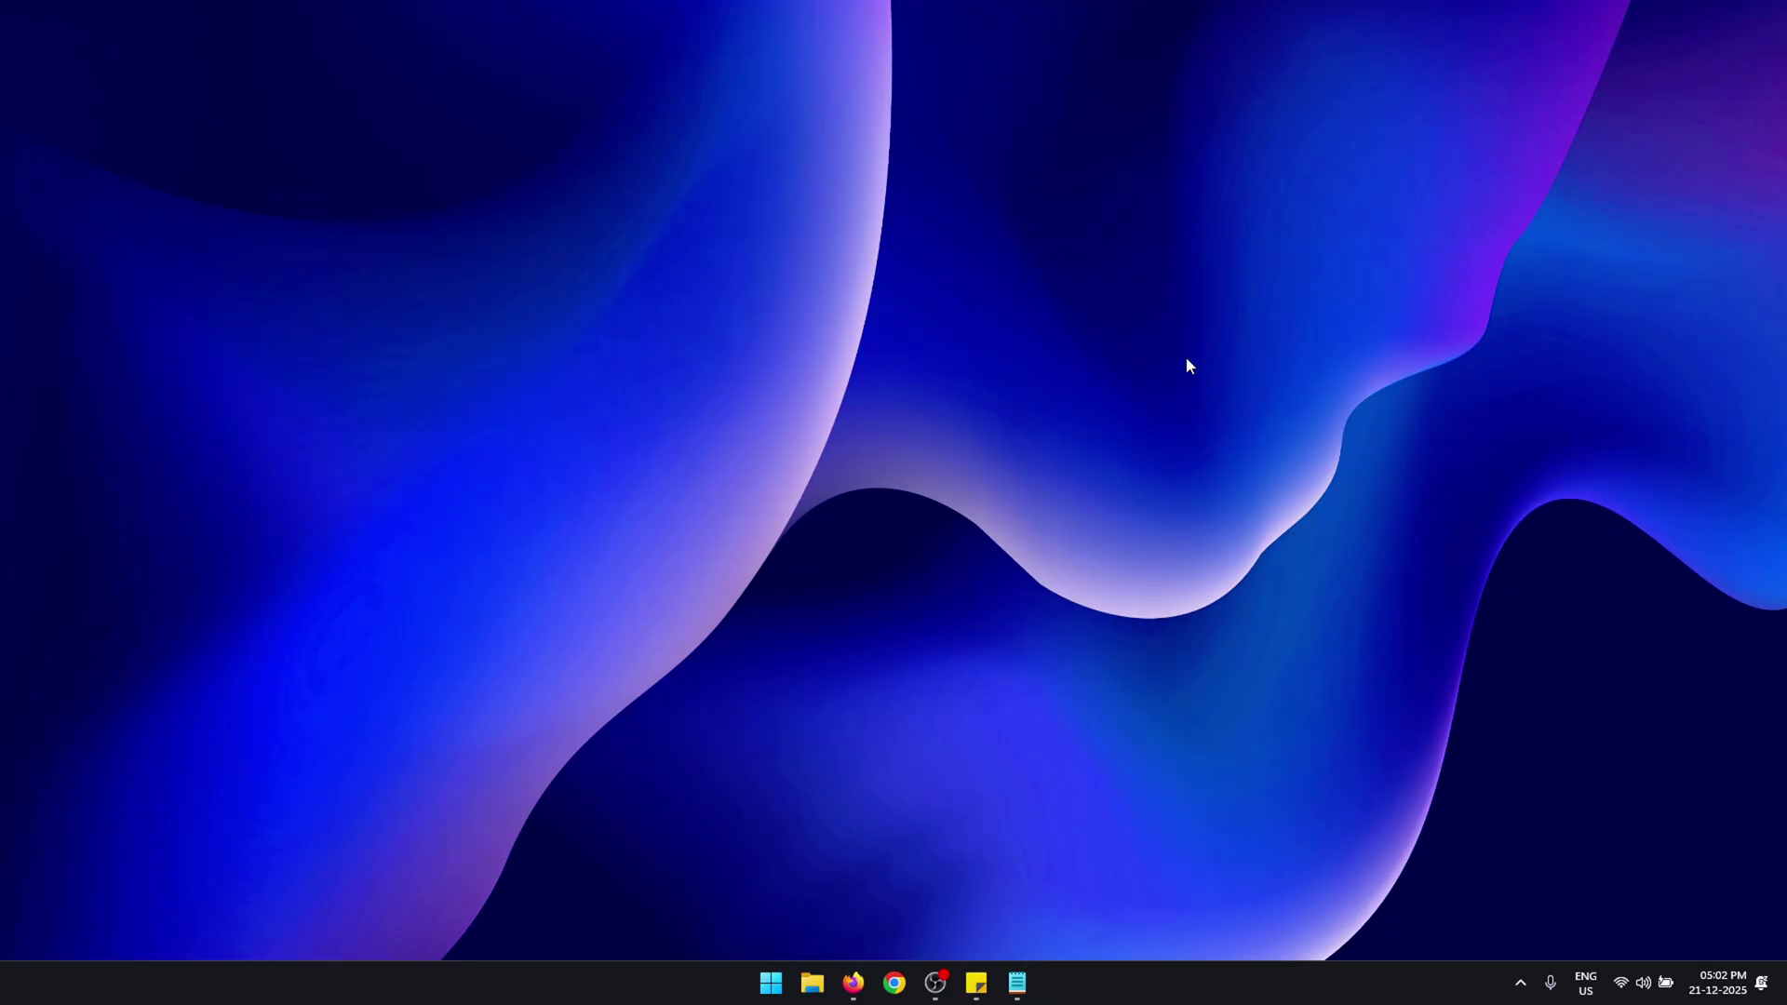
pyautogui.click(1520, 982)
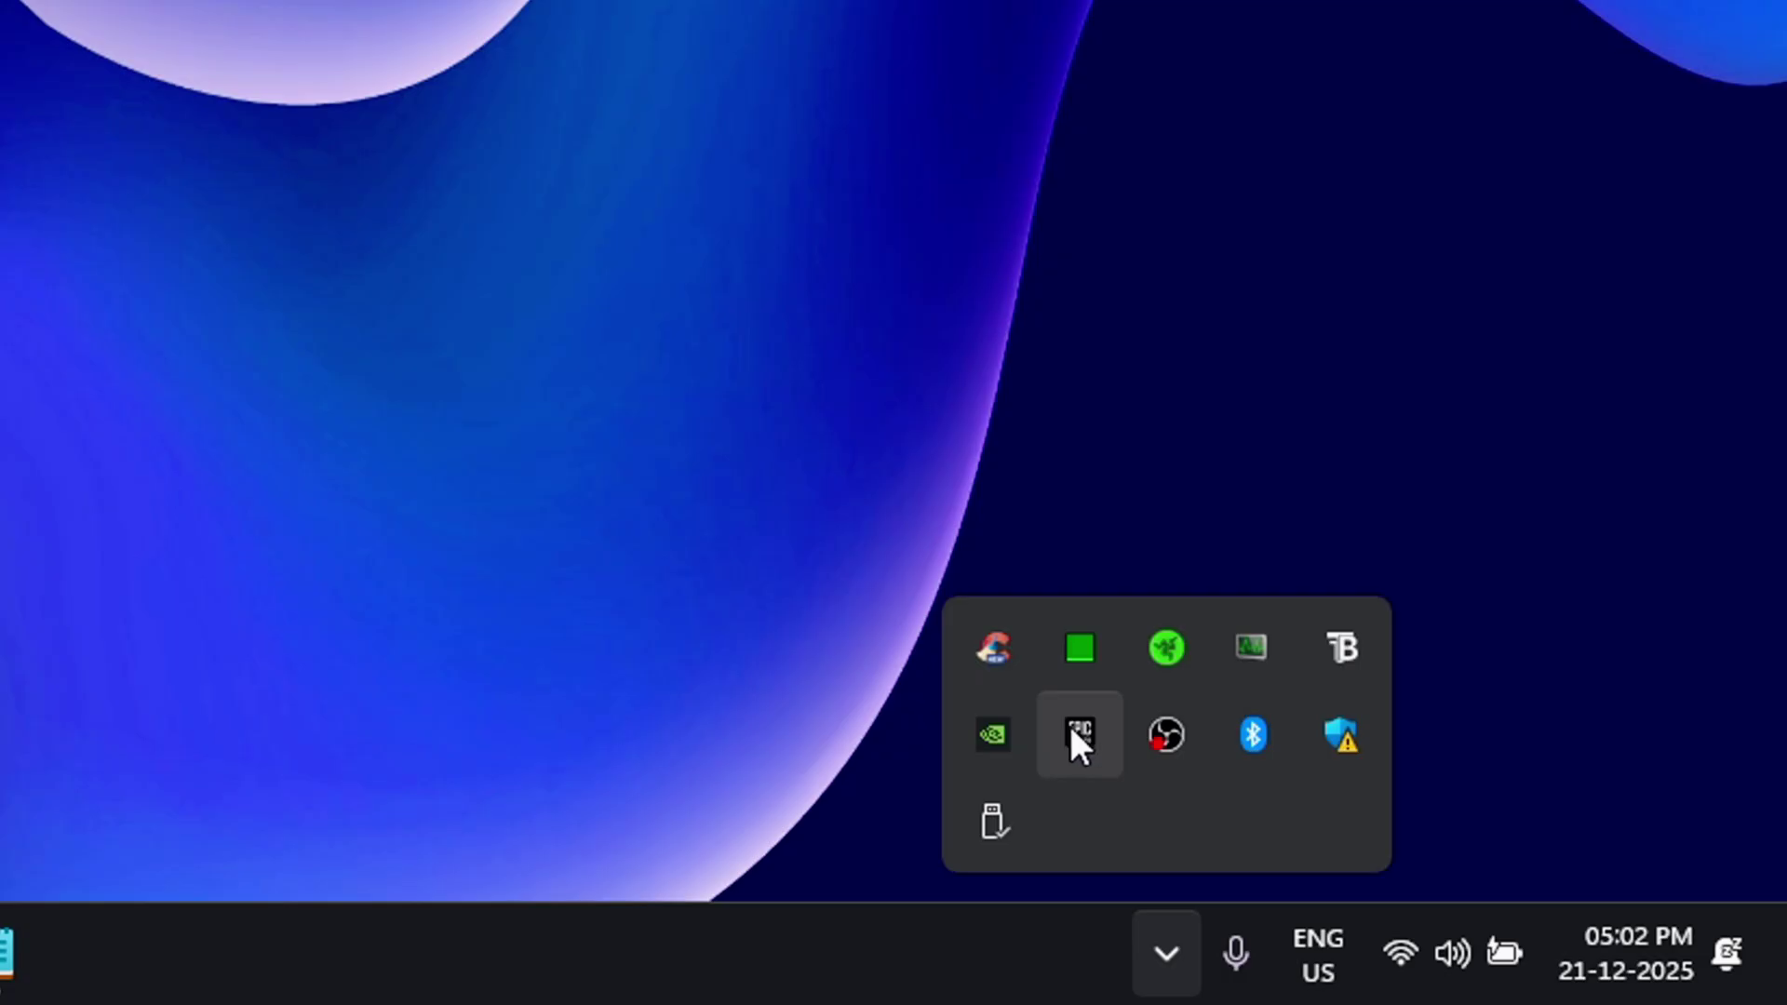
pyautogui.rightClick(1482, 888)
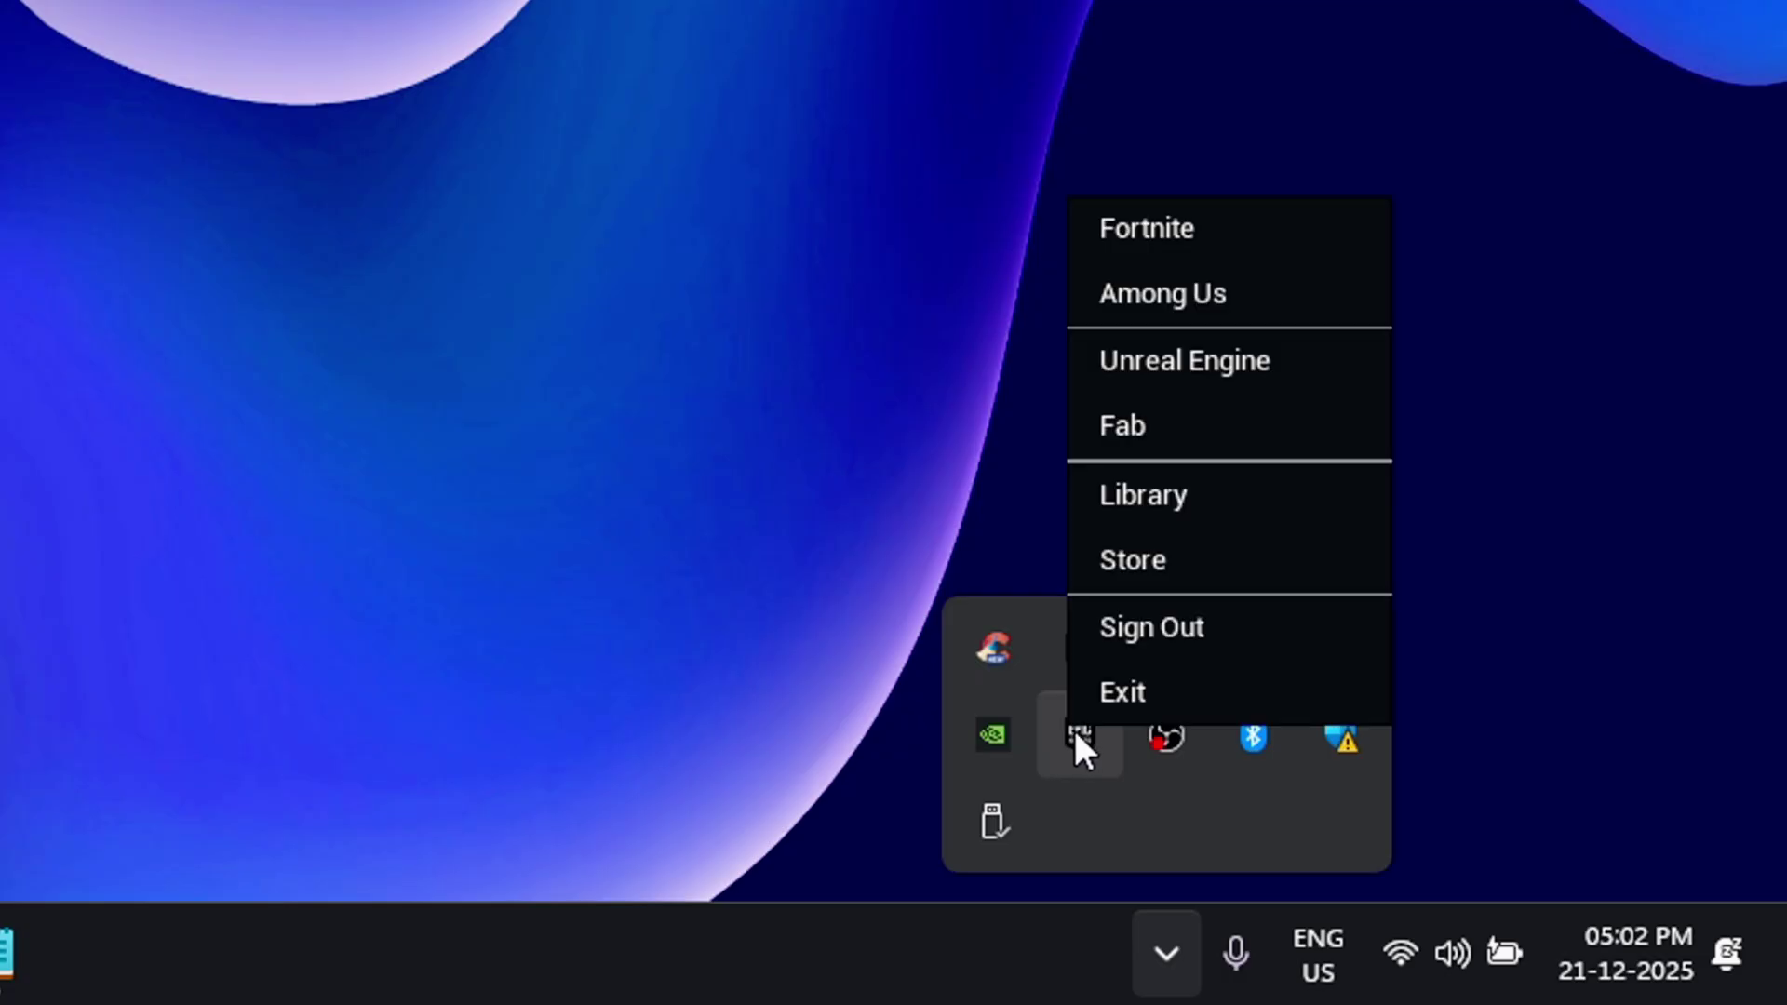
pyautogui.click(1191, 700)
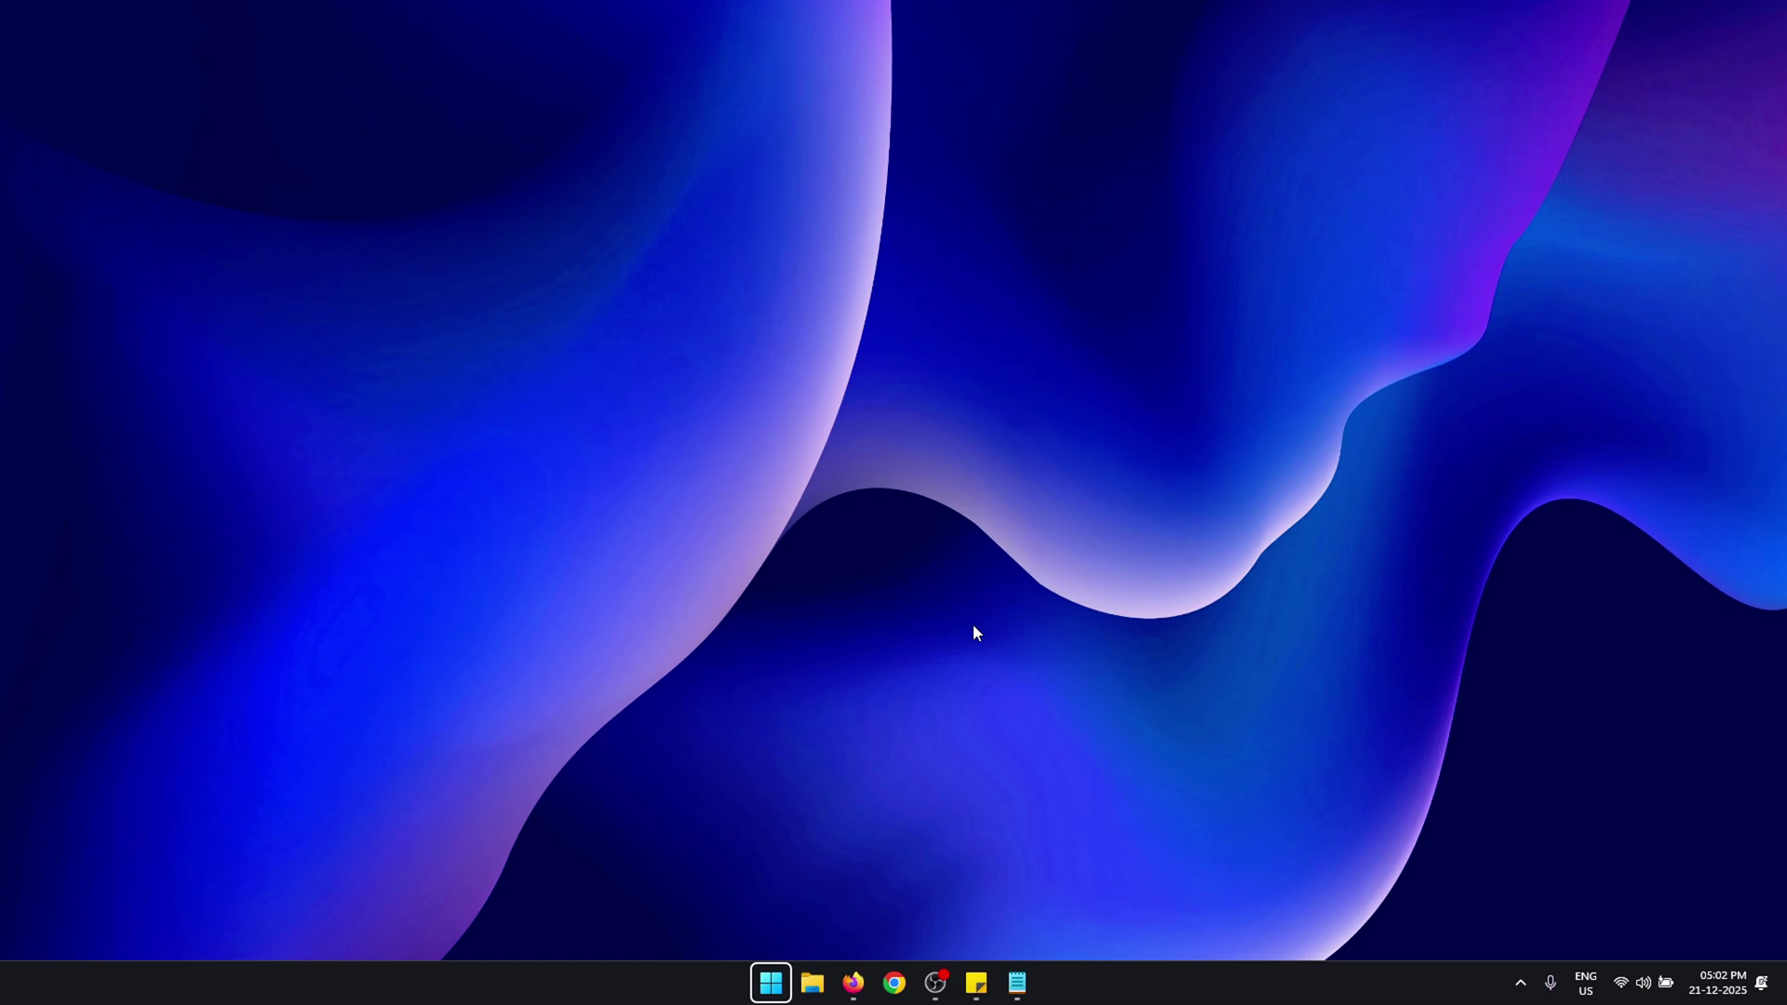
# Open the %localappdata% folder, go to EpicGamesLauncher\Saved and select the webcache_4430 folder.
pyautogui.press('super')
pyautogui.write('%l')
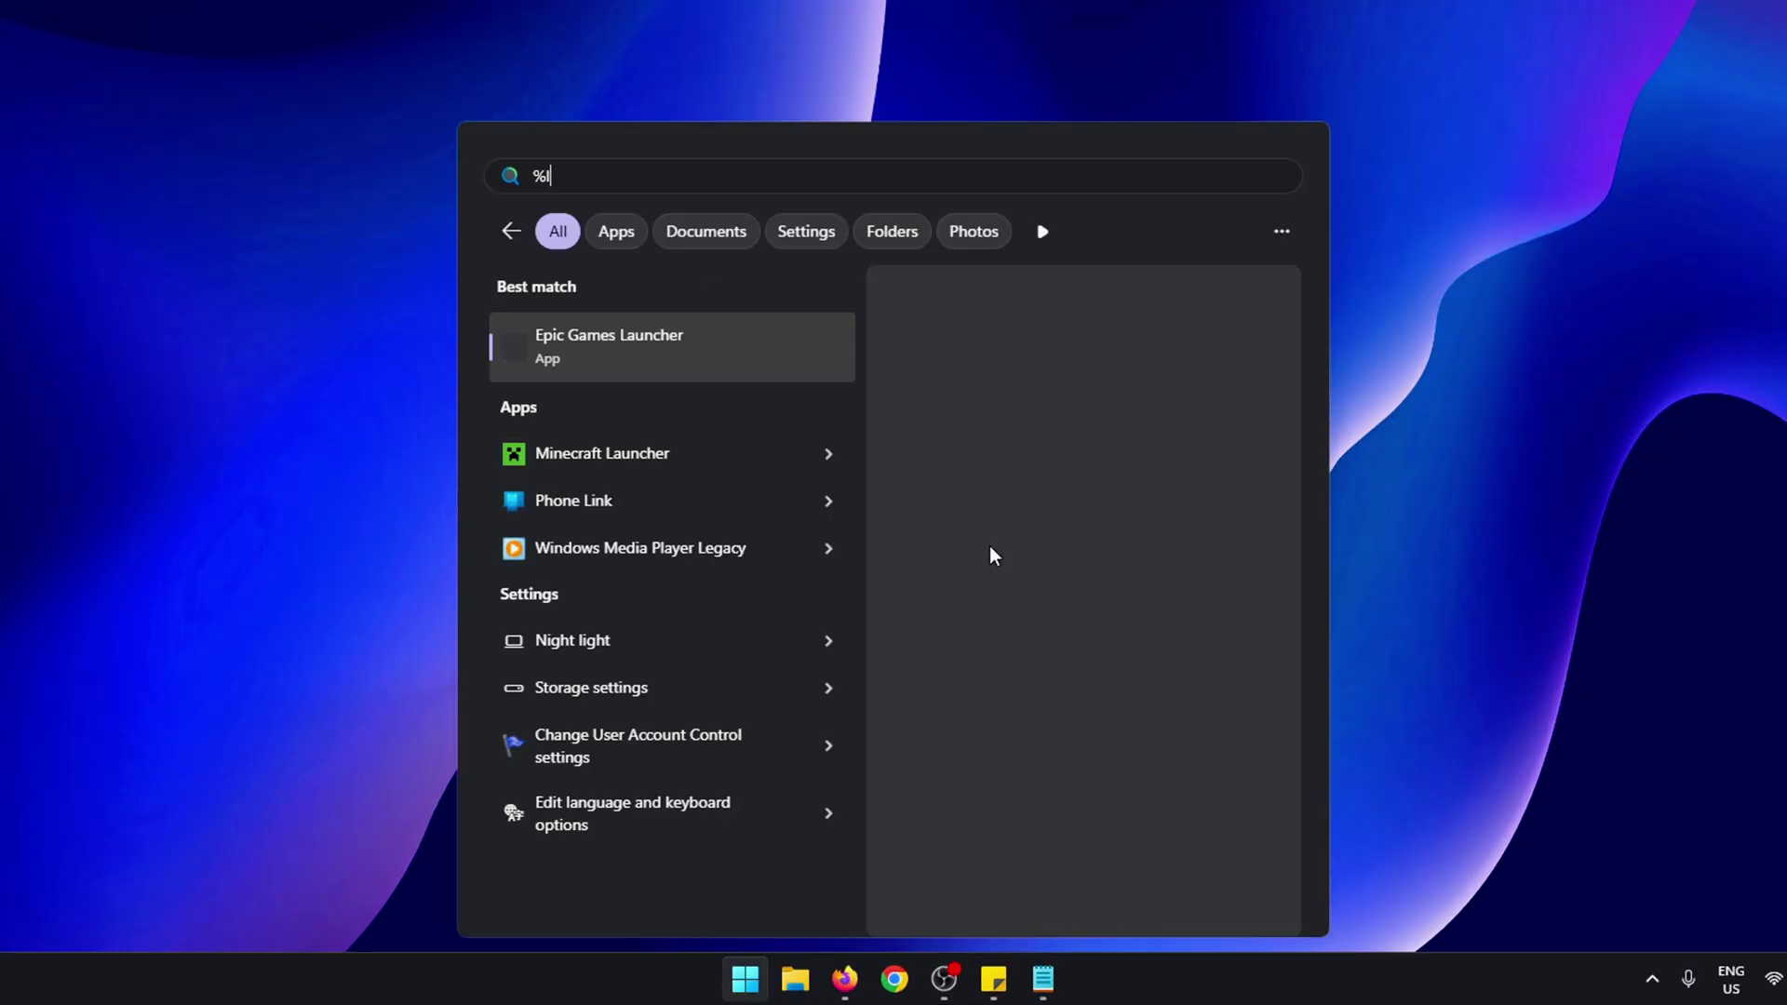
pyautogui.write('ocalappdata%')
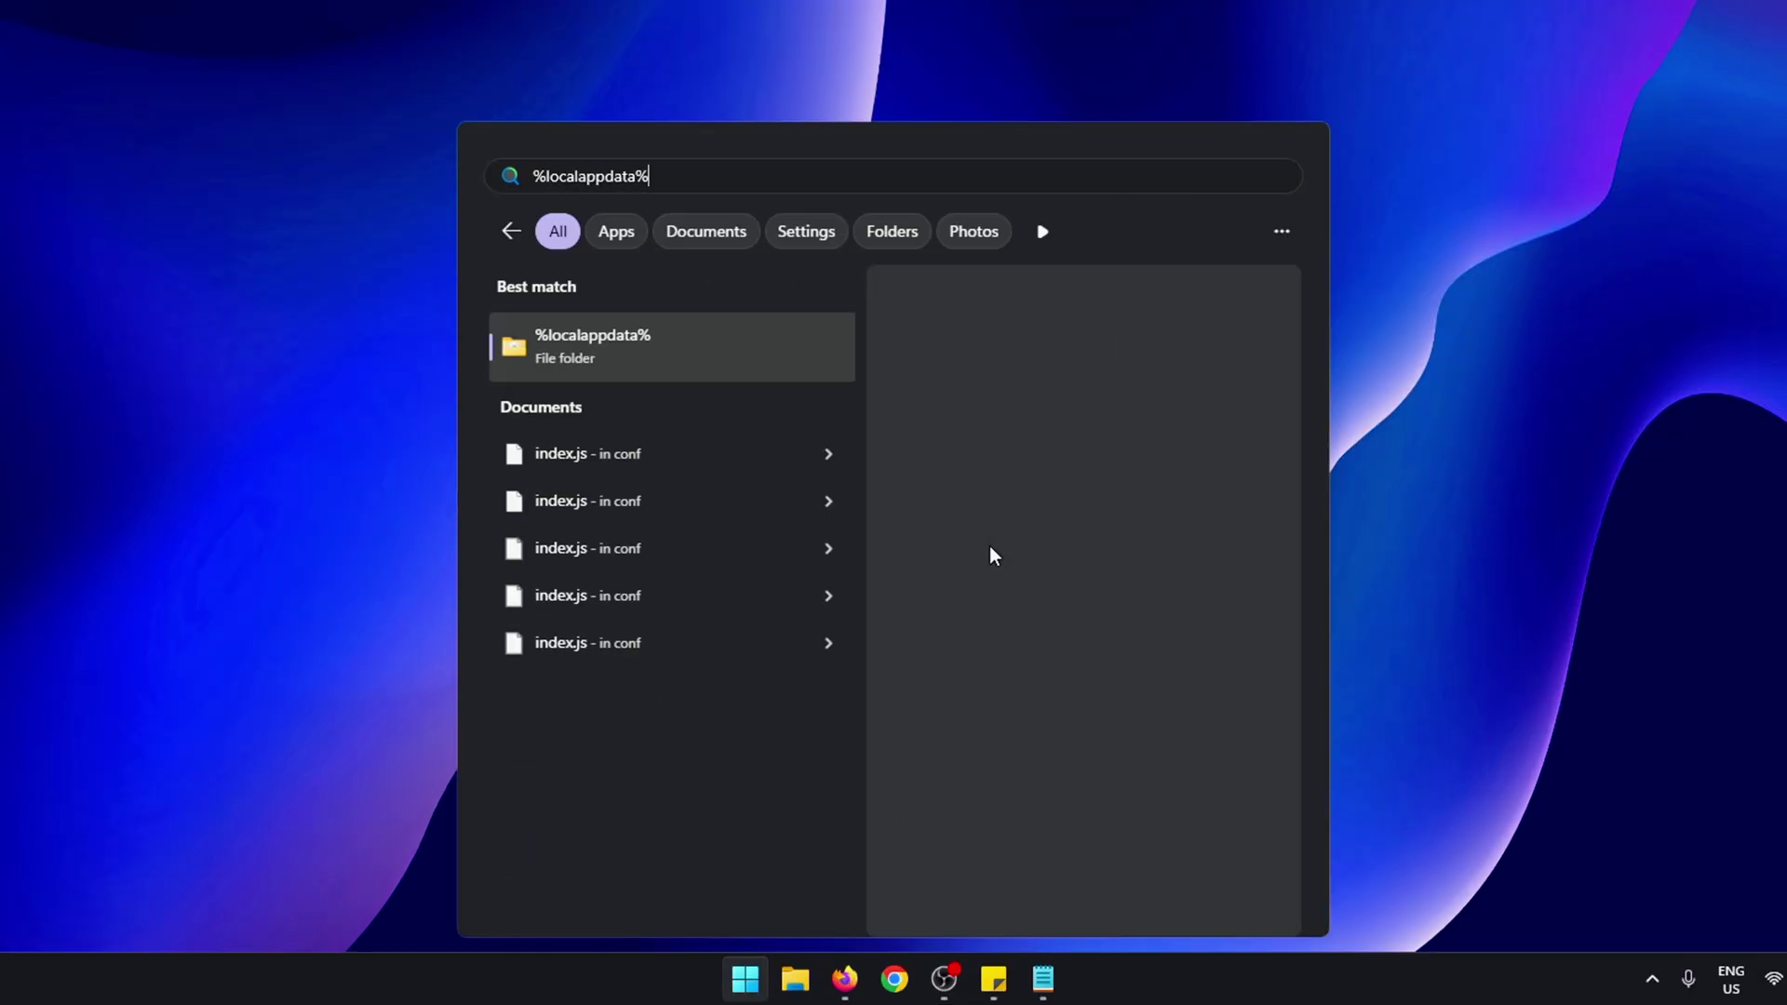
pyautogui.press('Return')
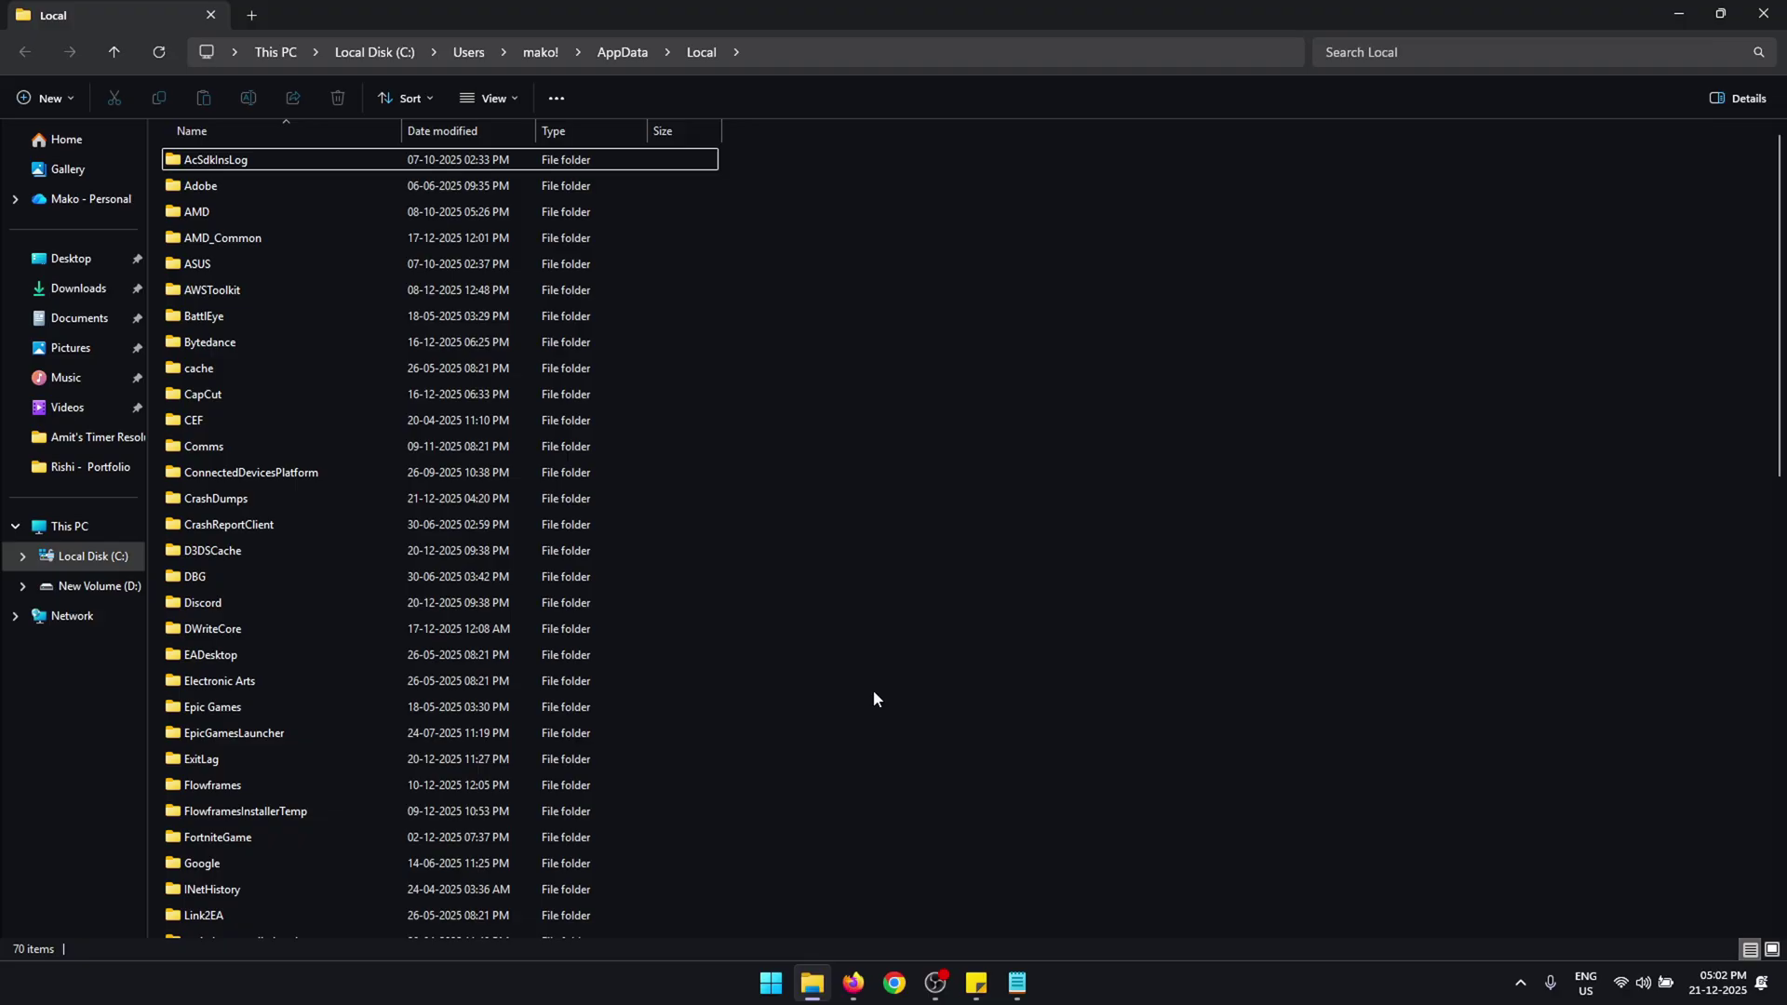
pyautogui.doubleClick(311, 733)
pyautogui.doubleClick(238, 207)
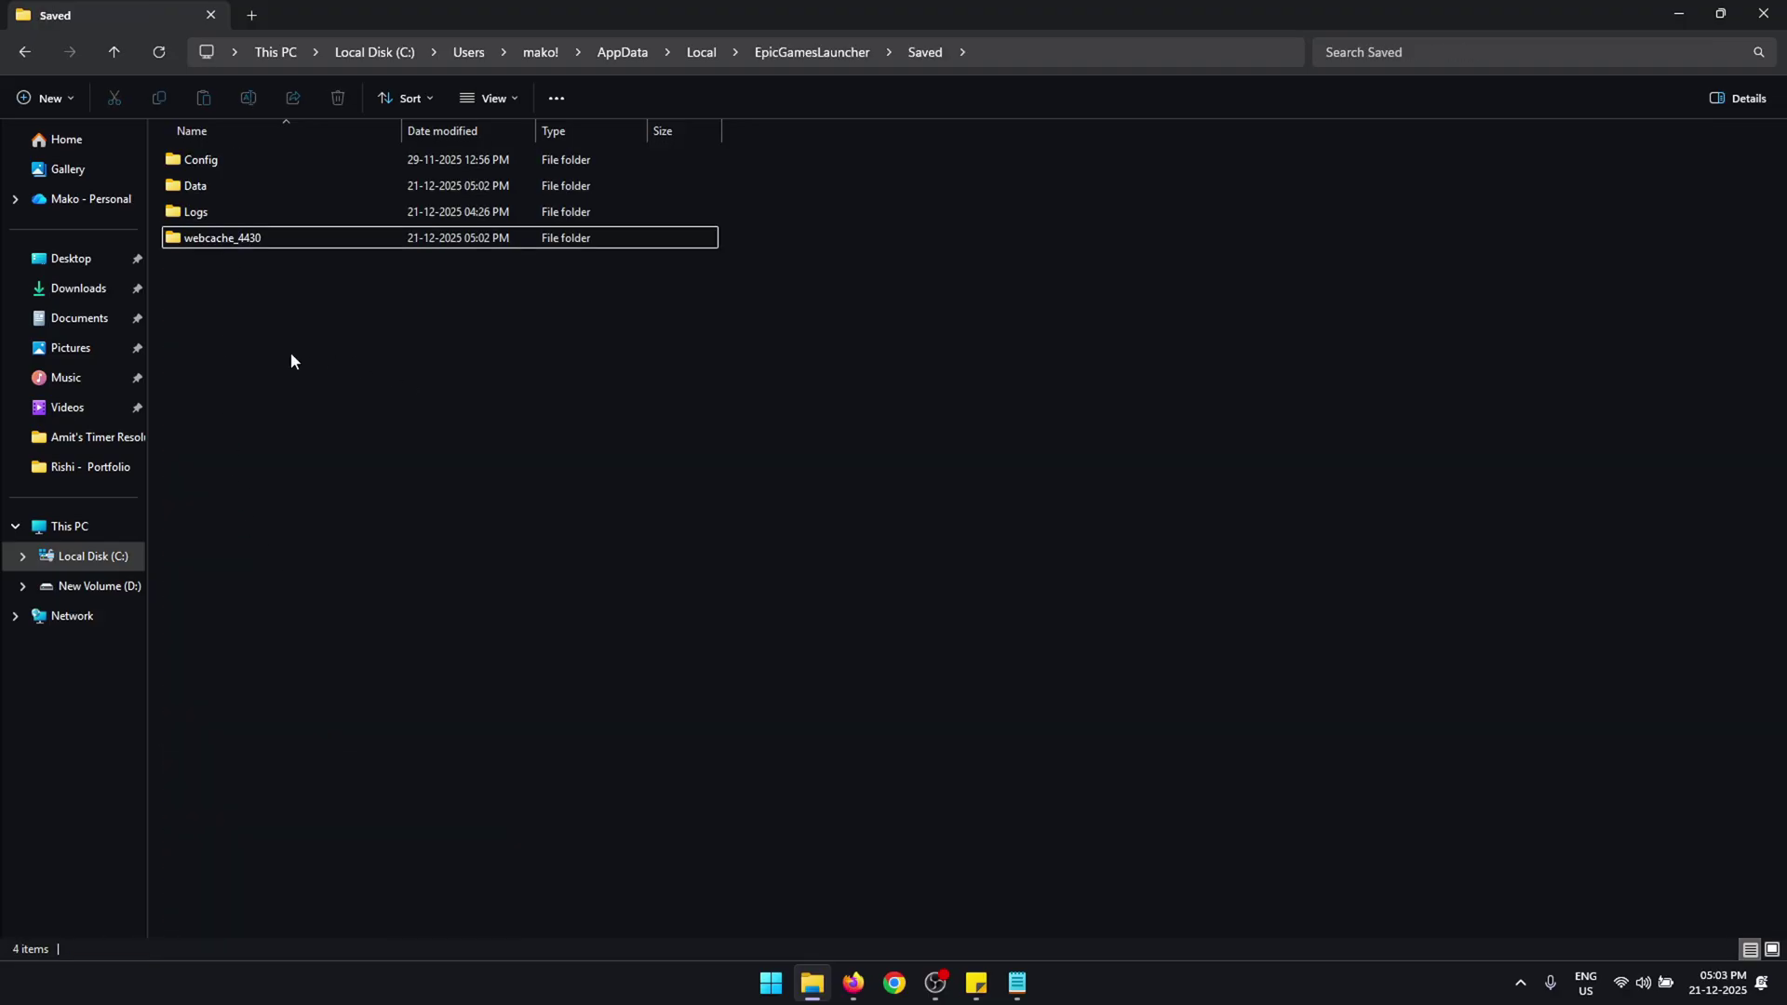
pyautogui.click(258, 243)
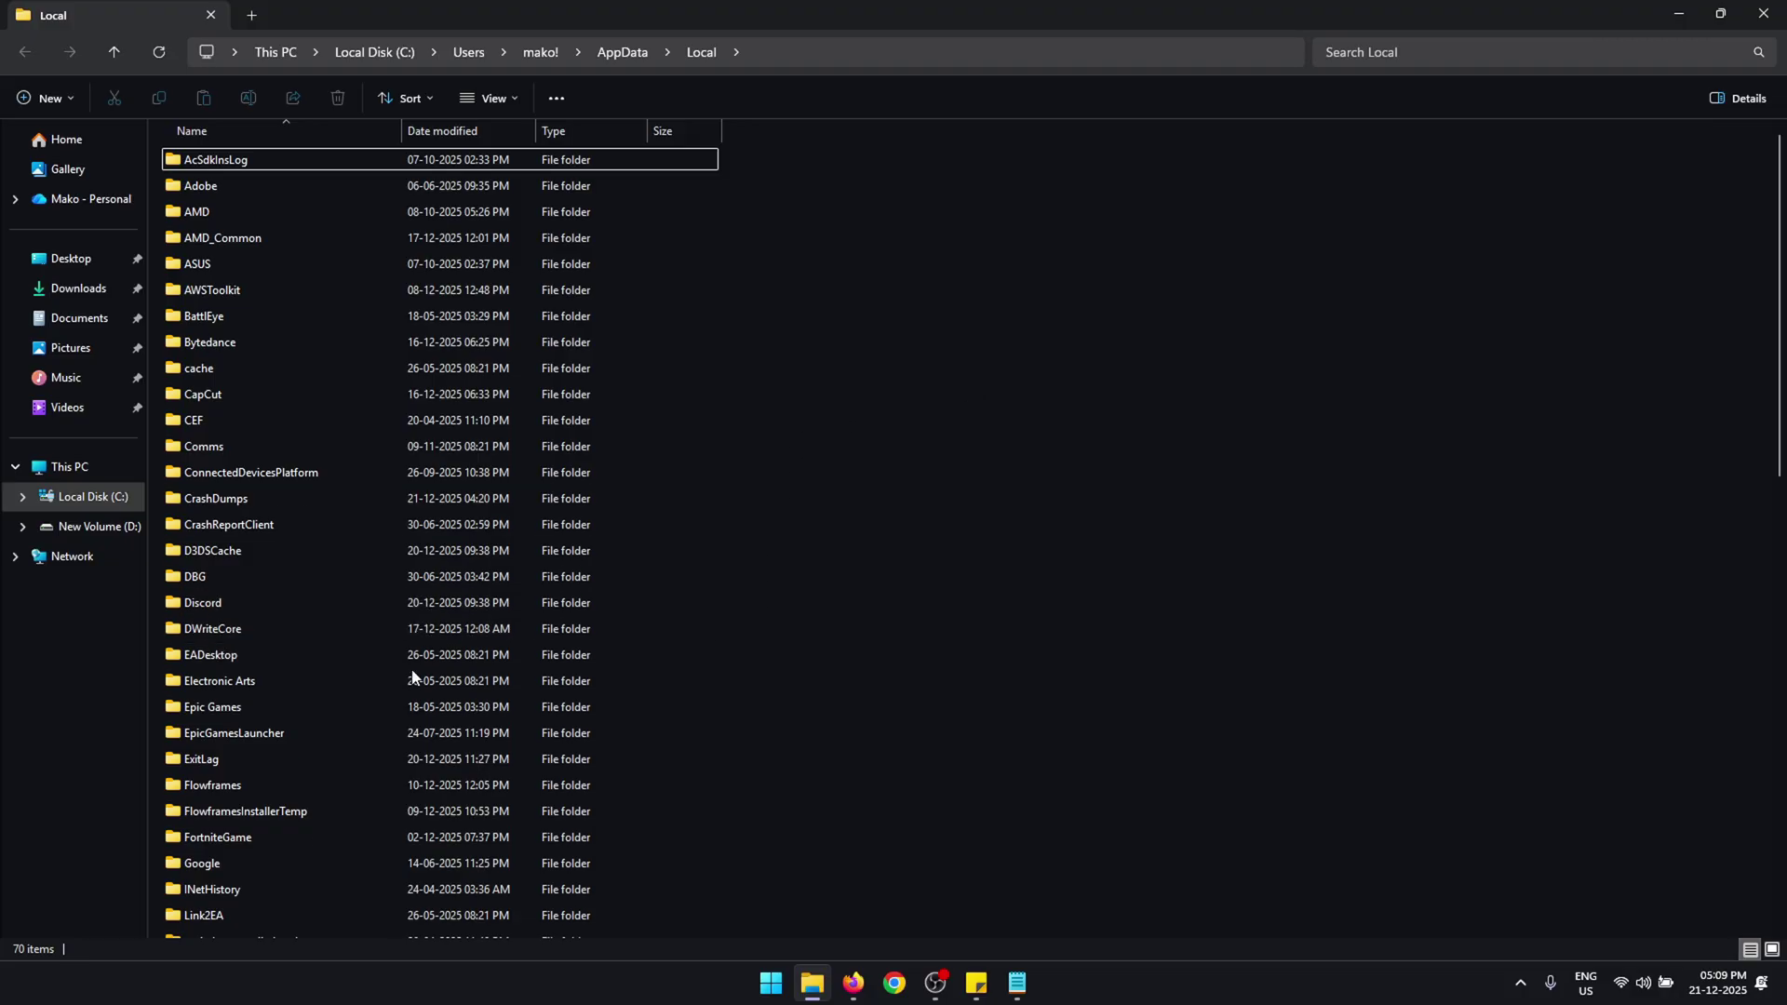
# From the local app data folder, open EpicGamesLauncher\Saved\Config\WindowsEditor.
pyautogui.doubleClick(389, 733)
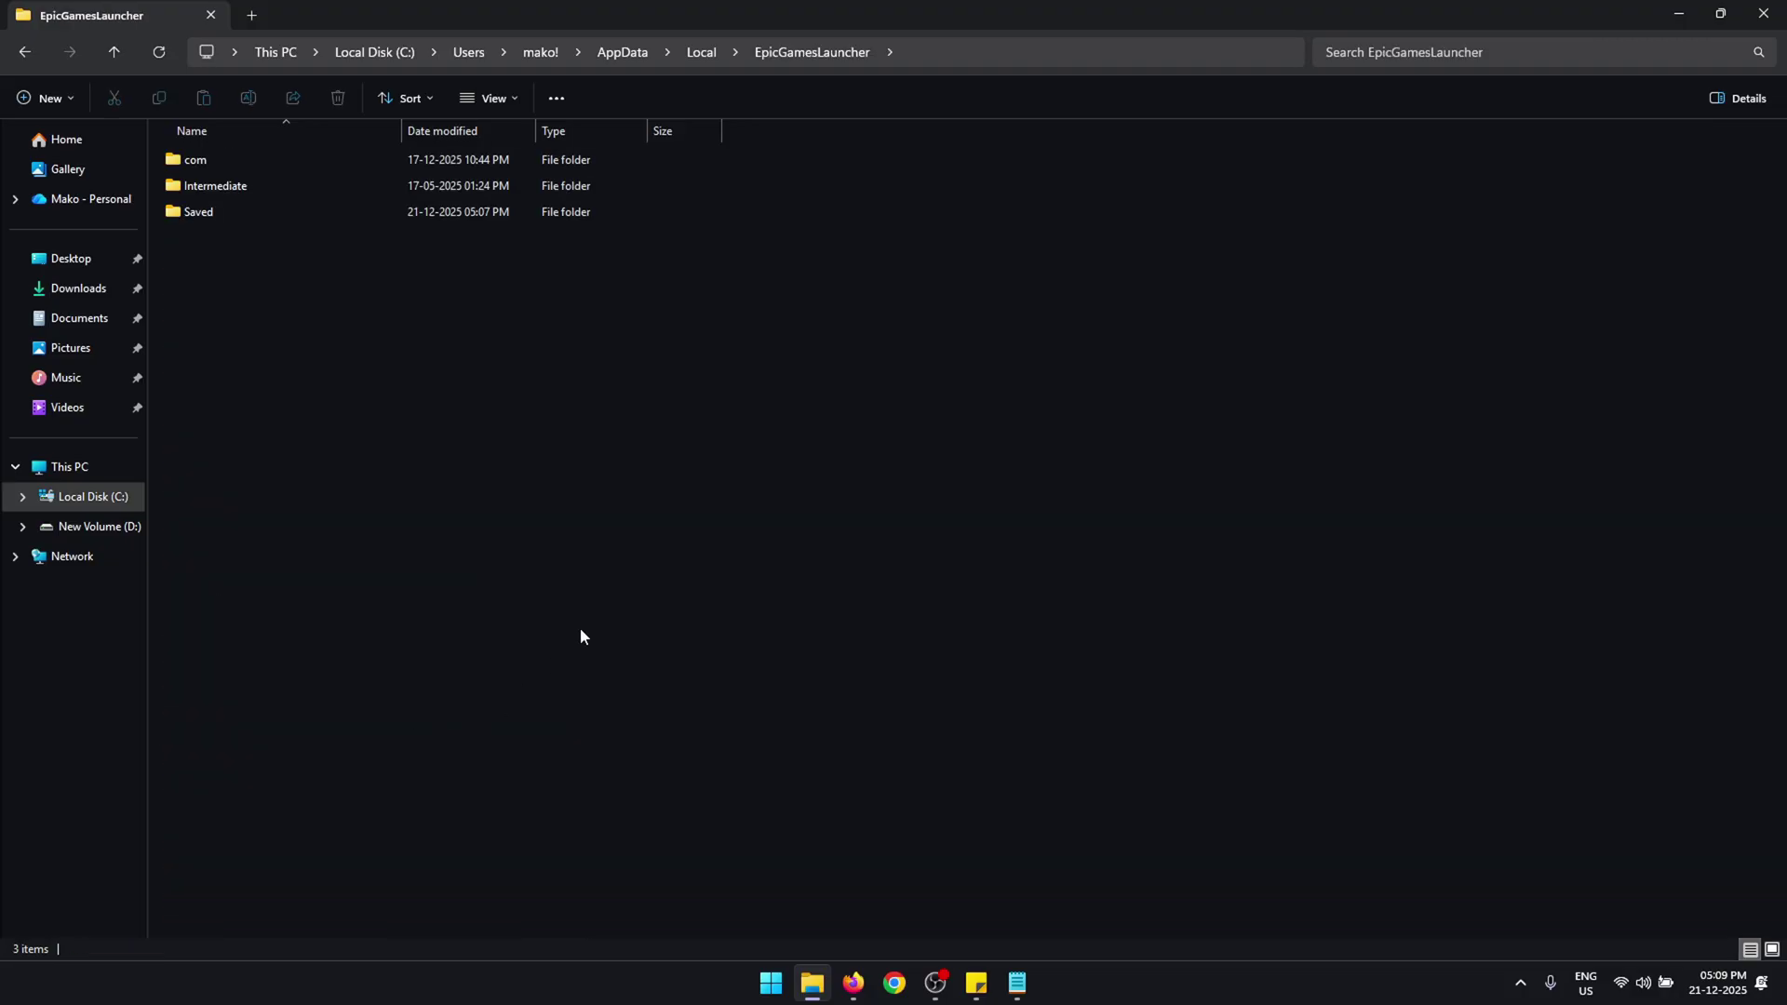
pyautogui.doubleClick(247, 216)
pyautogui.doubleClick(289, 174)
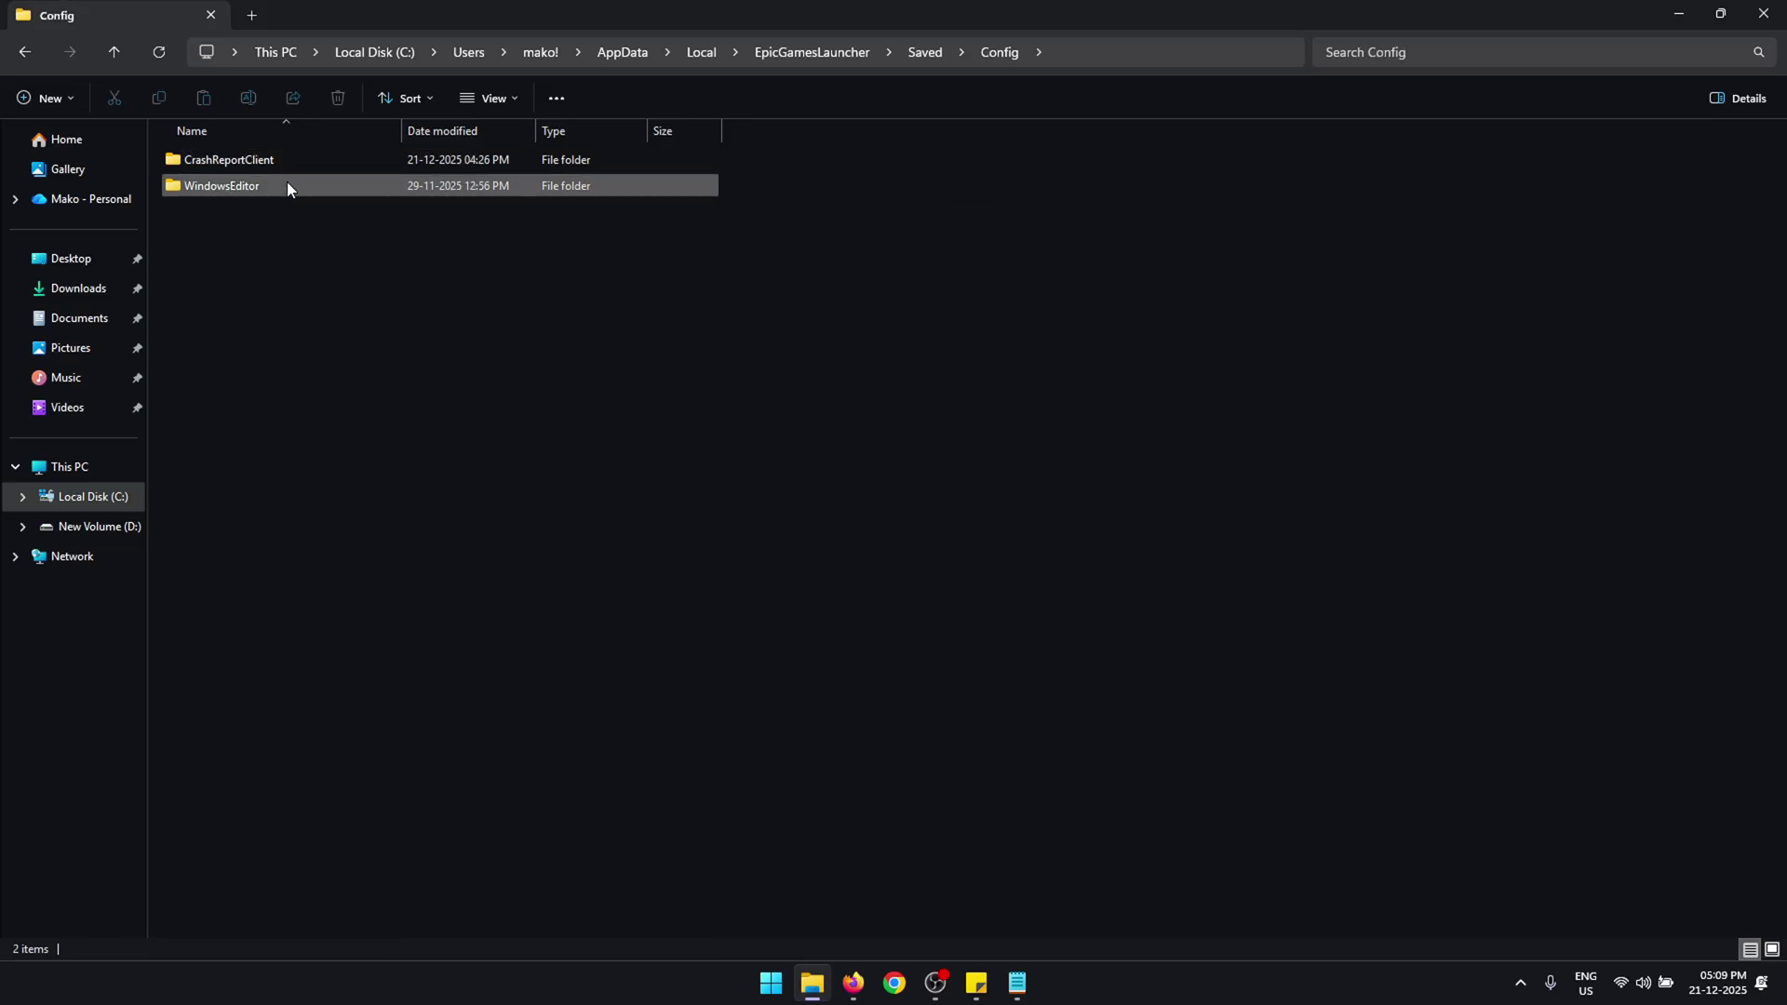
pyautogui.doubleClick(279, 189)
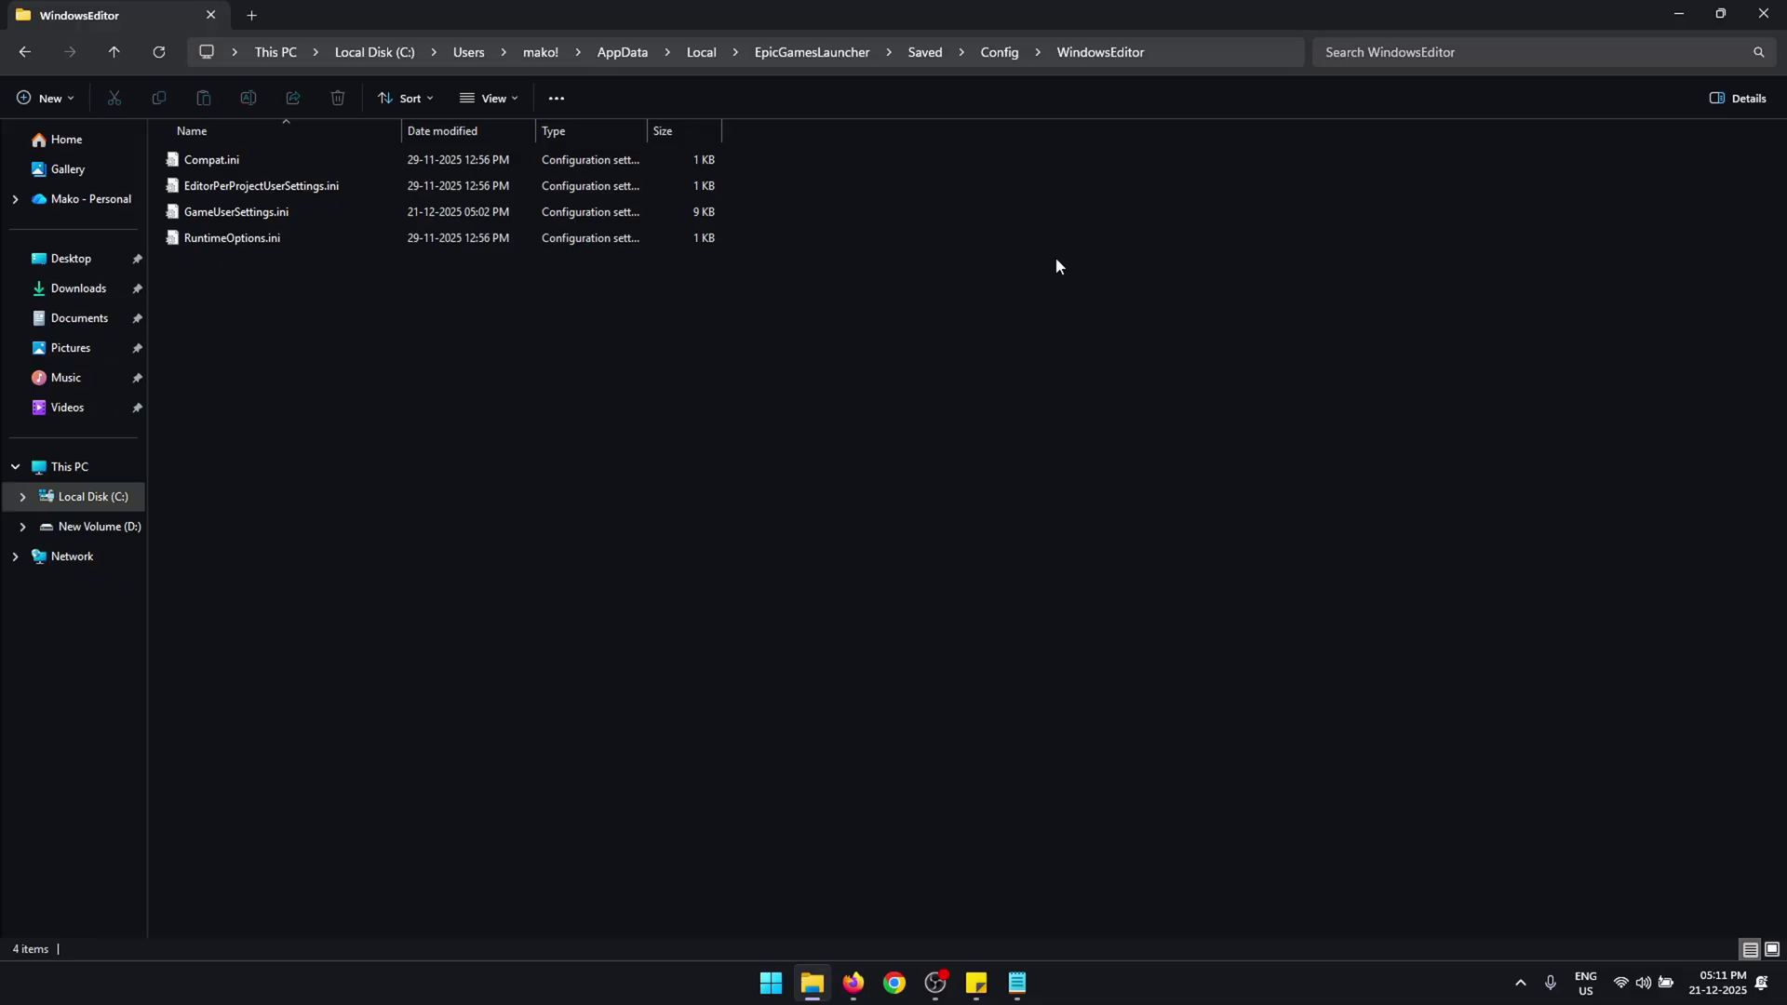
# Copy the full path of the WindowsEditor folder.
pyautogui.click(1161, 53)
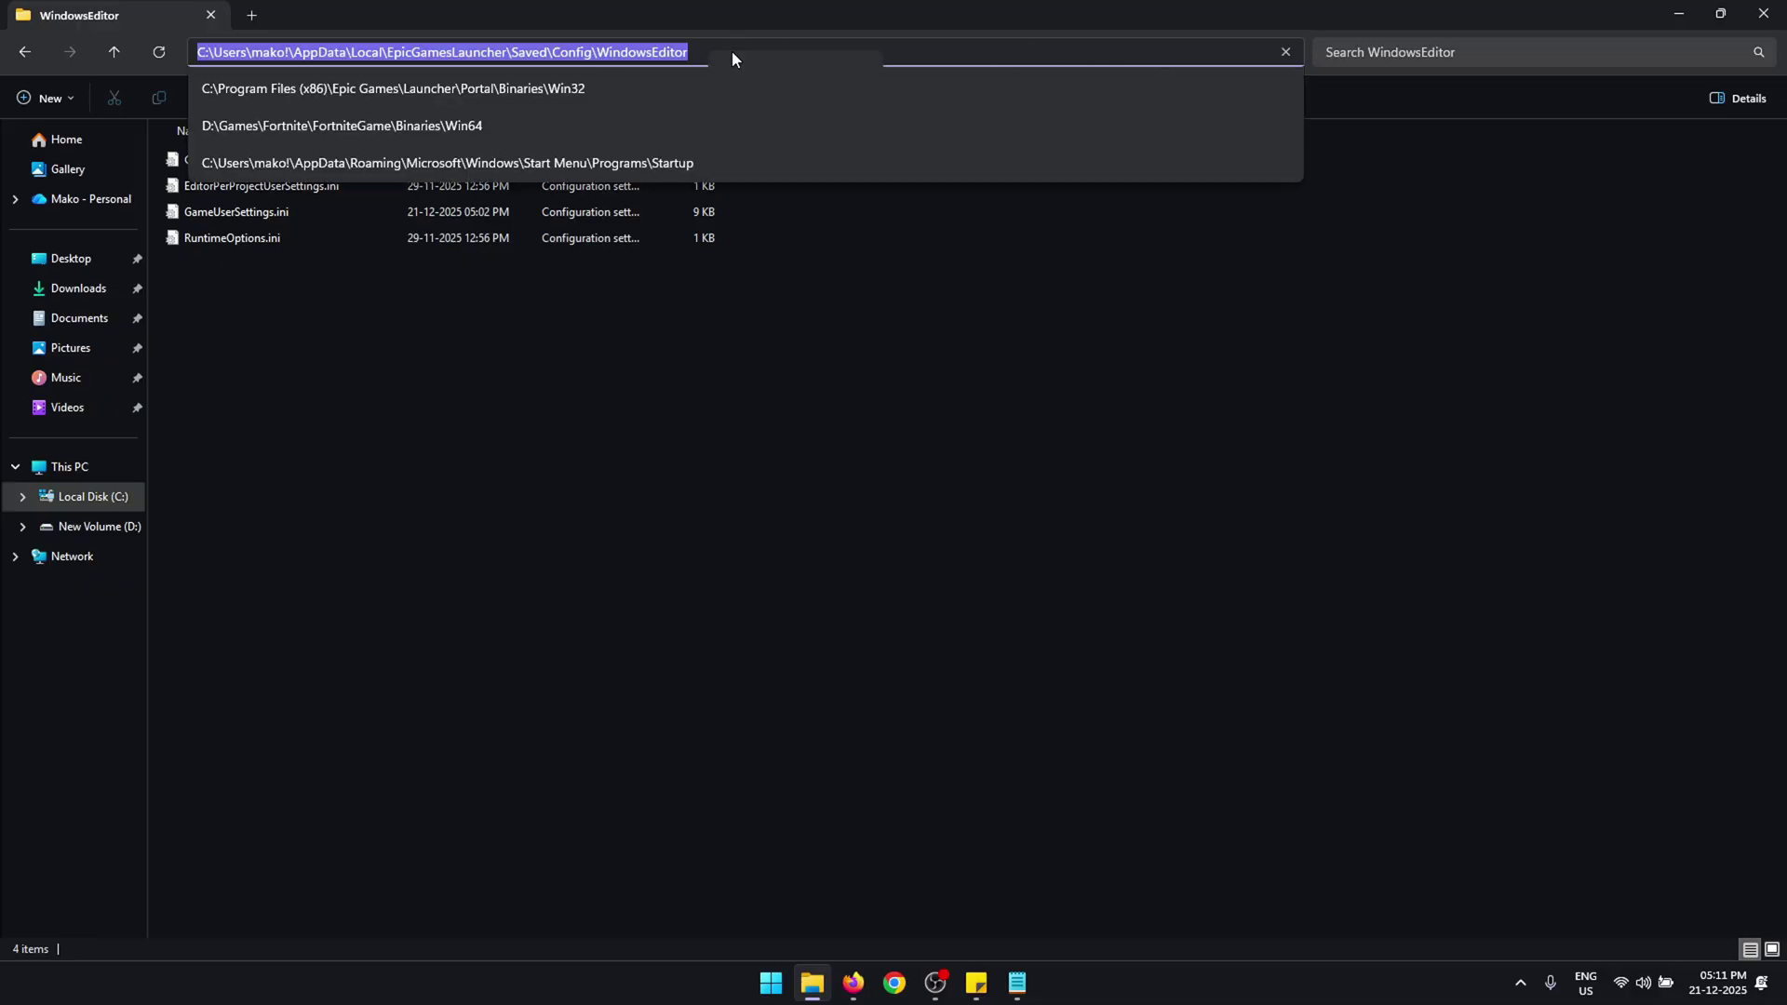
pyautogui.rightClick(731, 50)
pyautogui.click(774, 104)
pyautogui.press('Escape')
# Switch to Notepad and copy the sticky note's [HTTP] and [Portal.BuildPatch] settings into the empty document.
pyautogui.click(1017, 982)
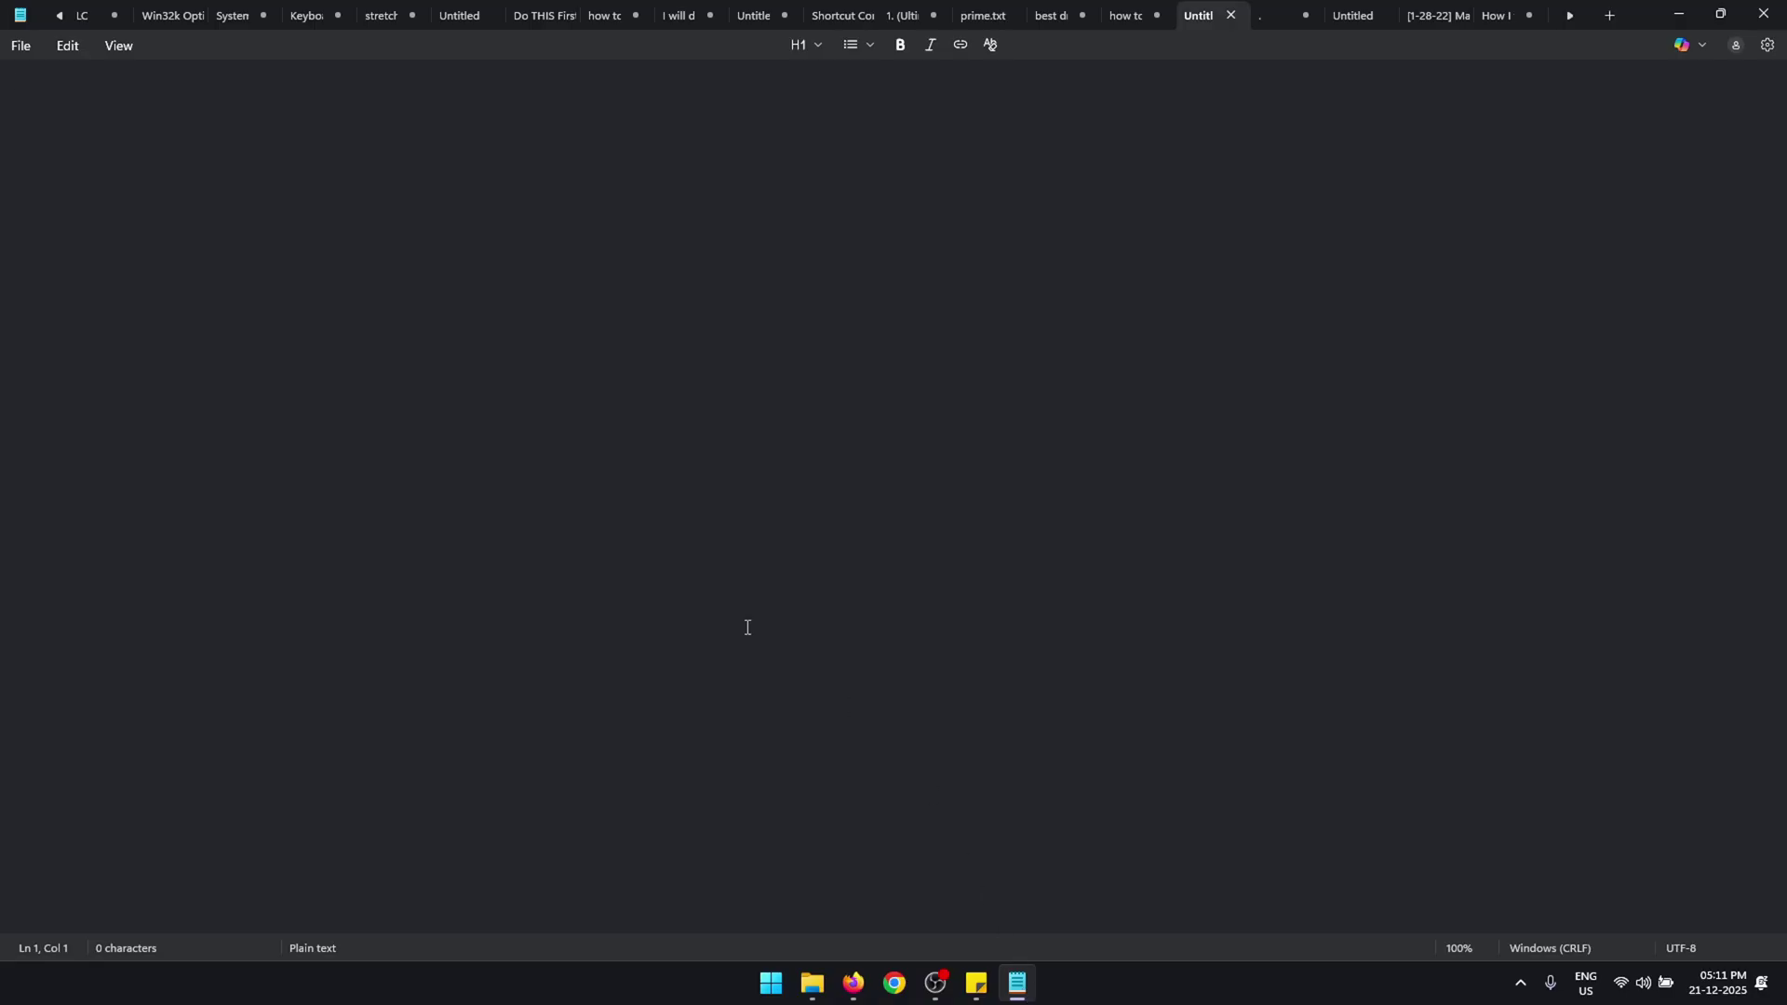
pyautogui.click(984, 969)
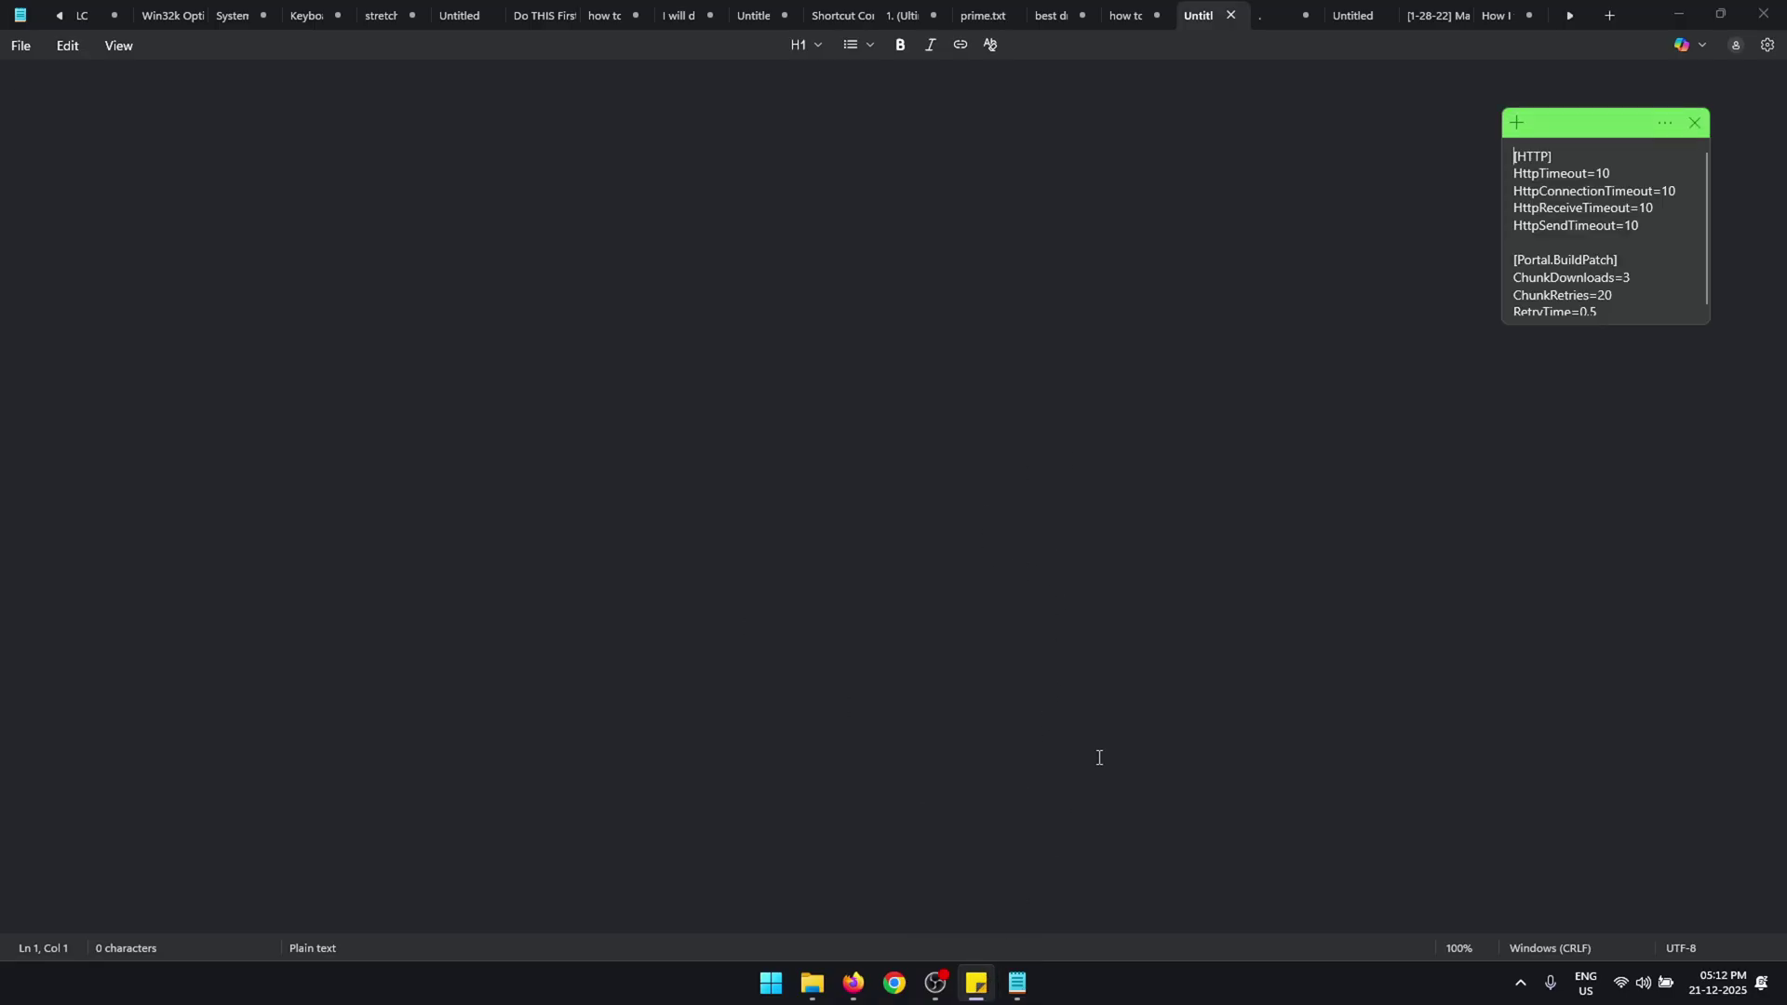
pyautogui.scroll(-1, 1582, 276)
pyautogui.scroll(1, 1599, 284)
pyautogui.hotkey('ctrl', 'a')
pyautogui.hotkey('ctrl', 'c')
pyautogui.click(521, 256)
pyautogui.hotkey('ctrl', 'v')
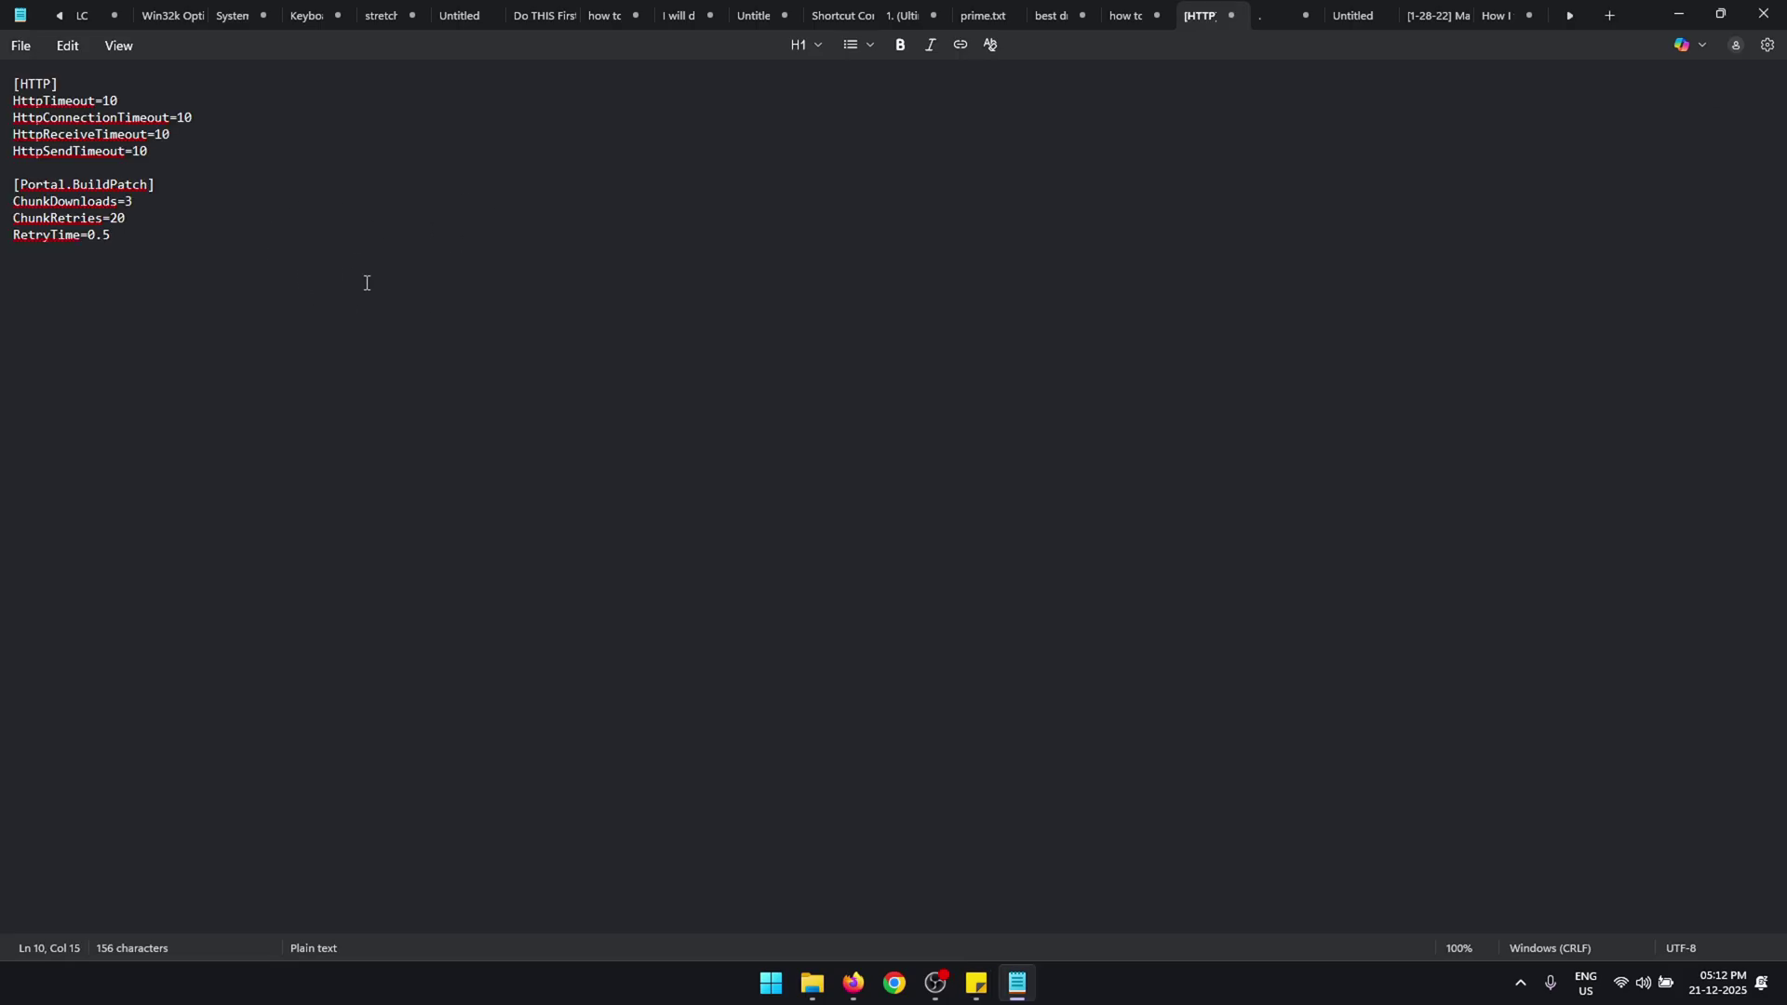
# Start saving the document as a new file and set its location to the copied WindowsEditor folder path.
pyautogui.click(20, 46)
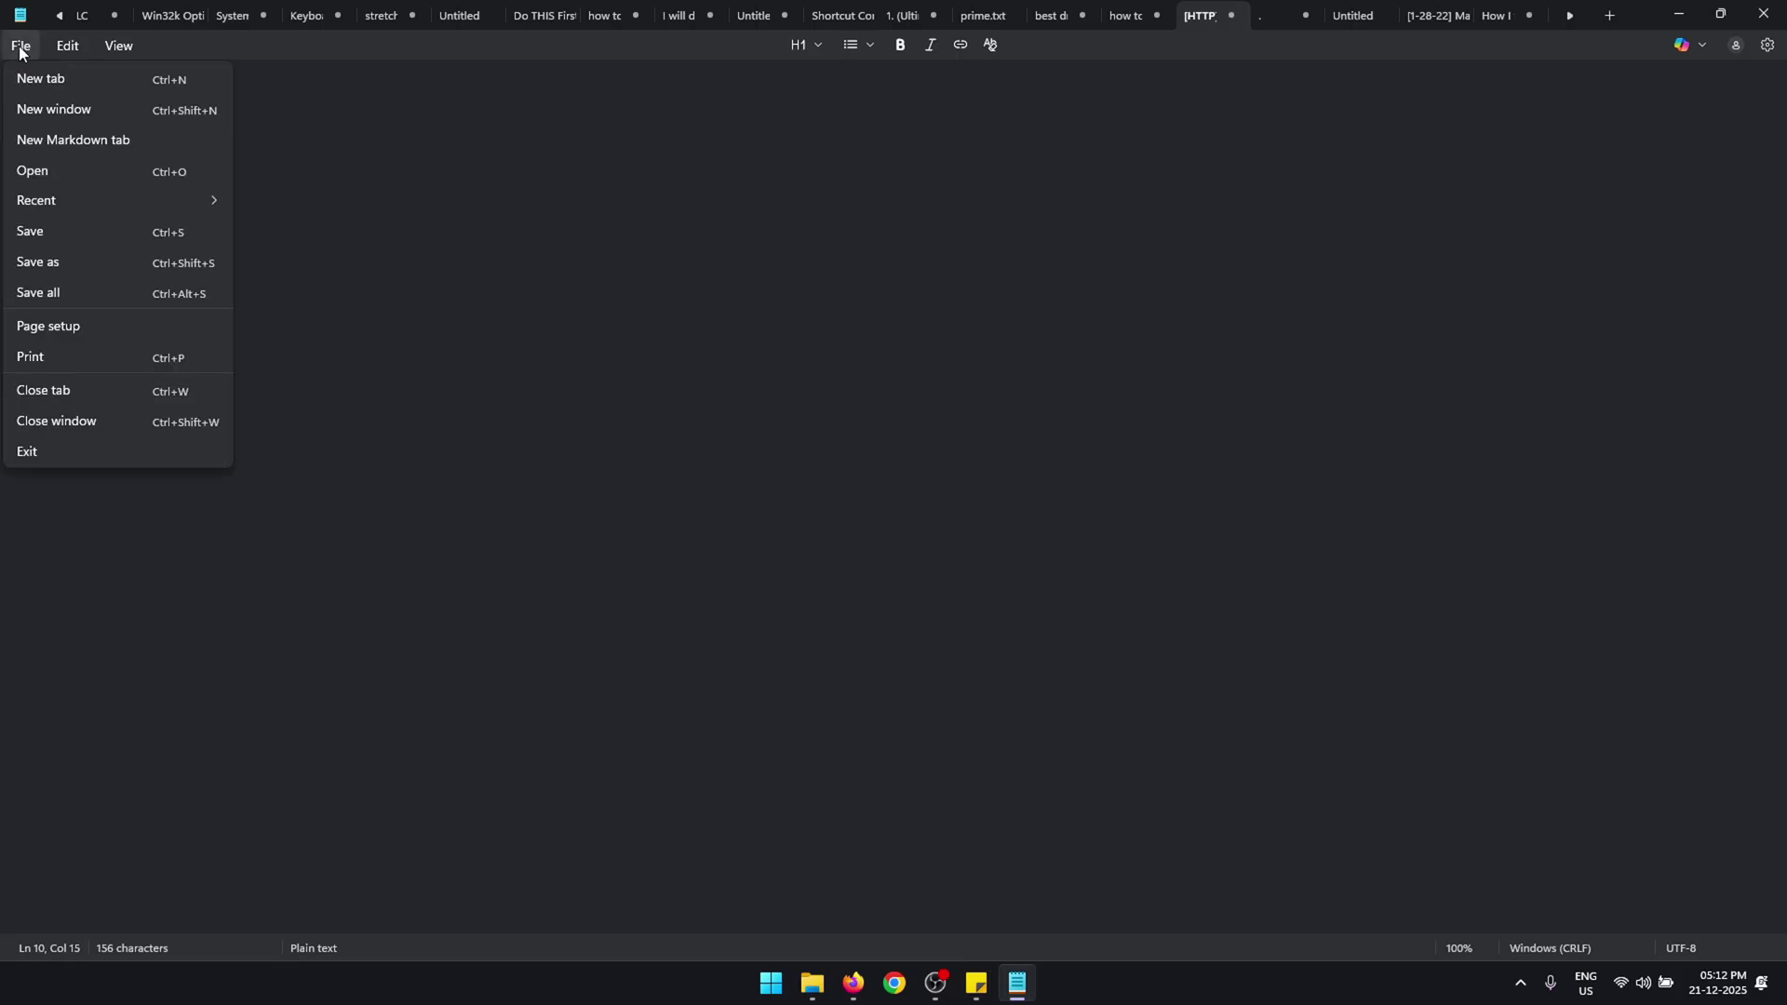
pyautogui.click(98, 255)
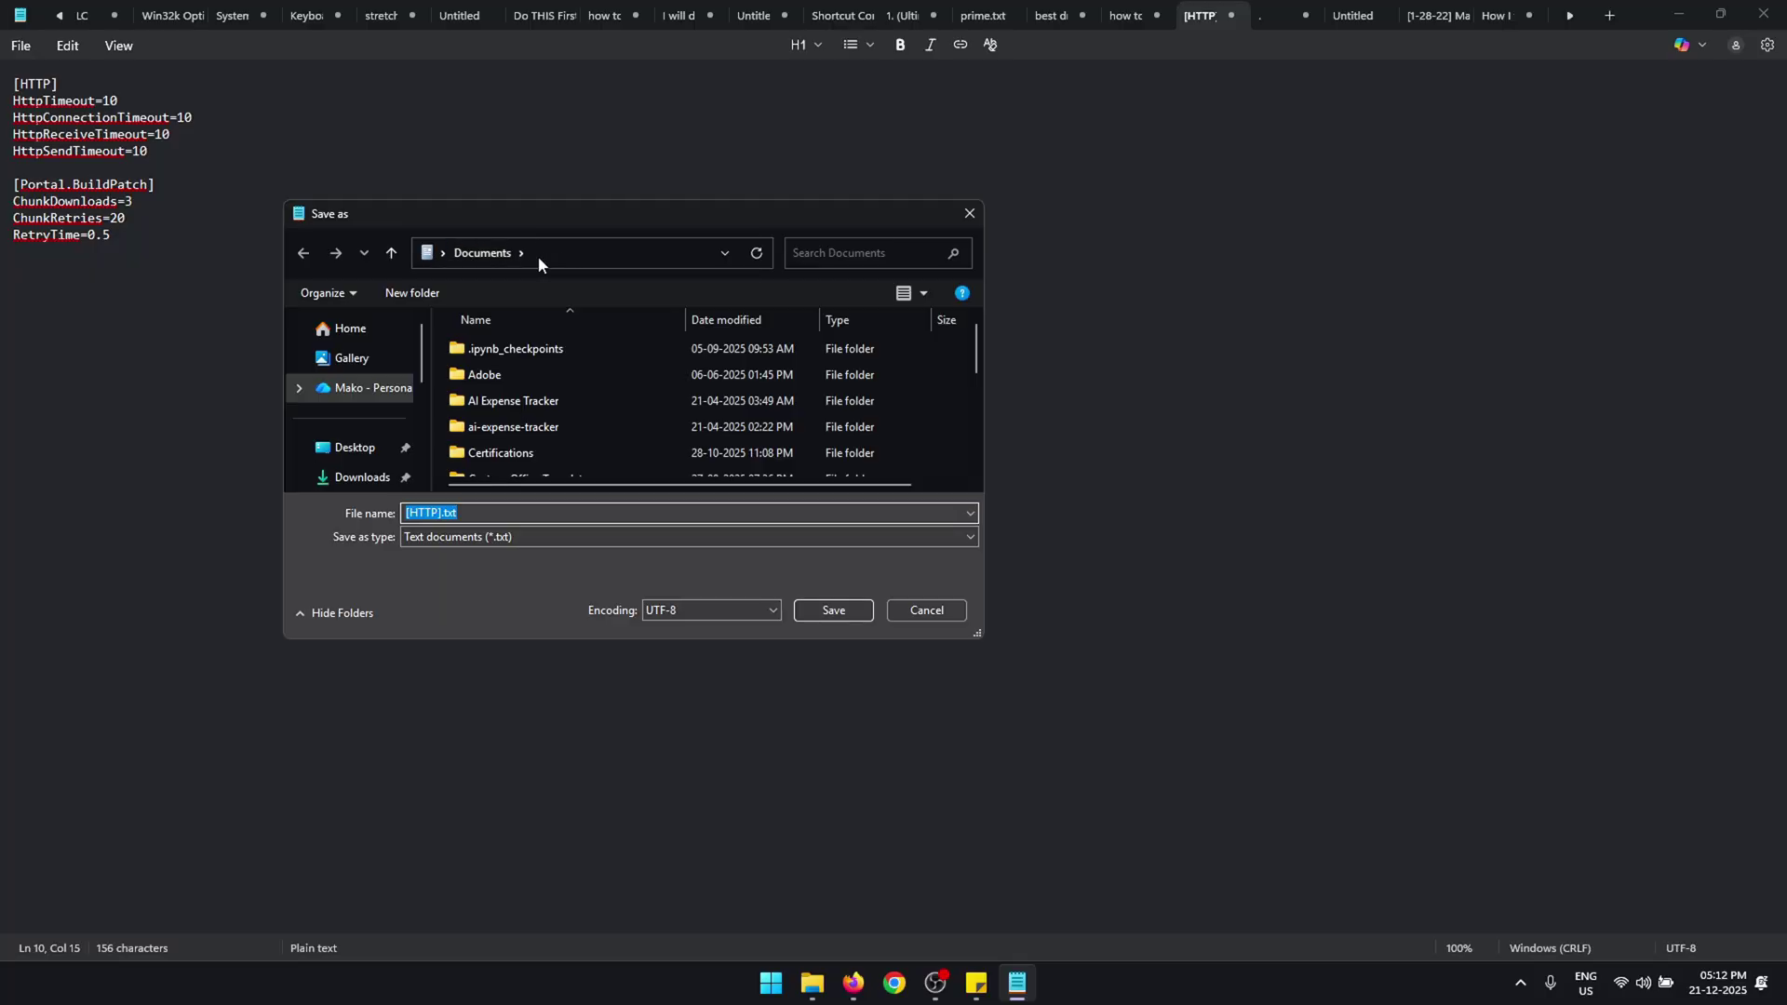
pyautogui.click(556, 253)
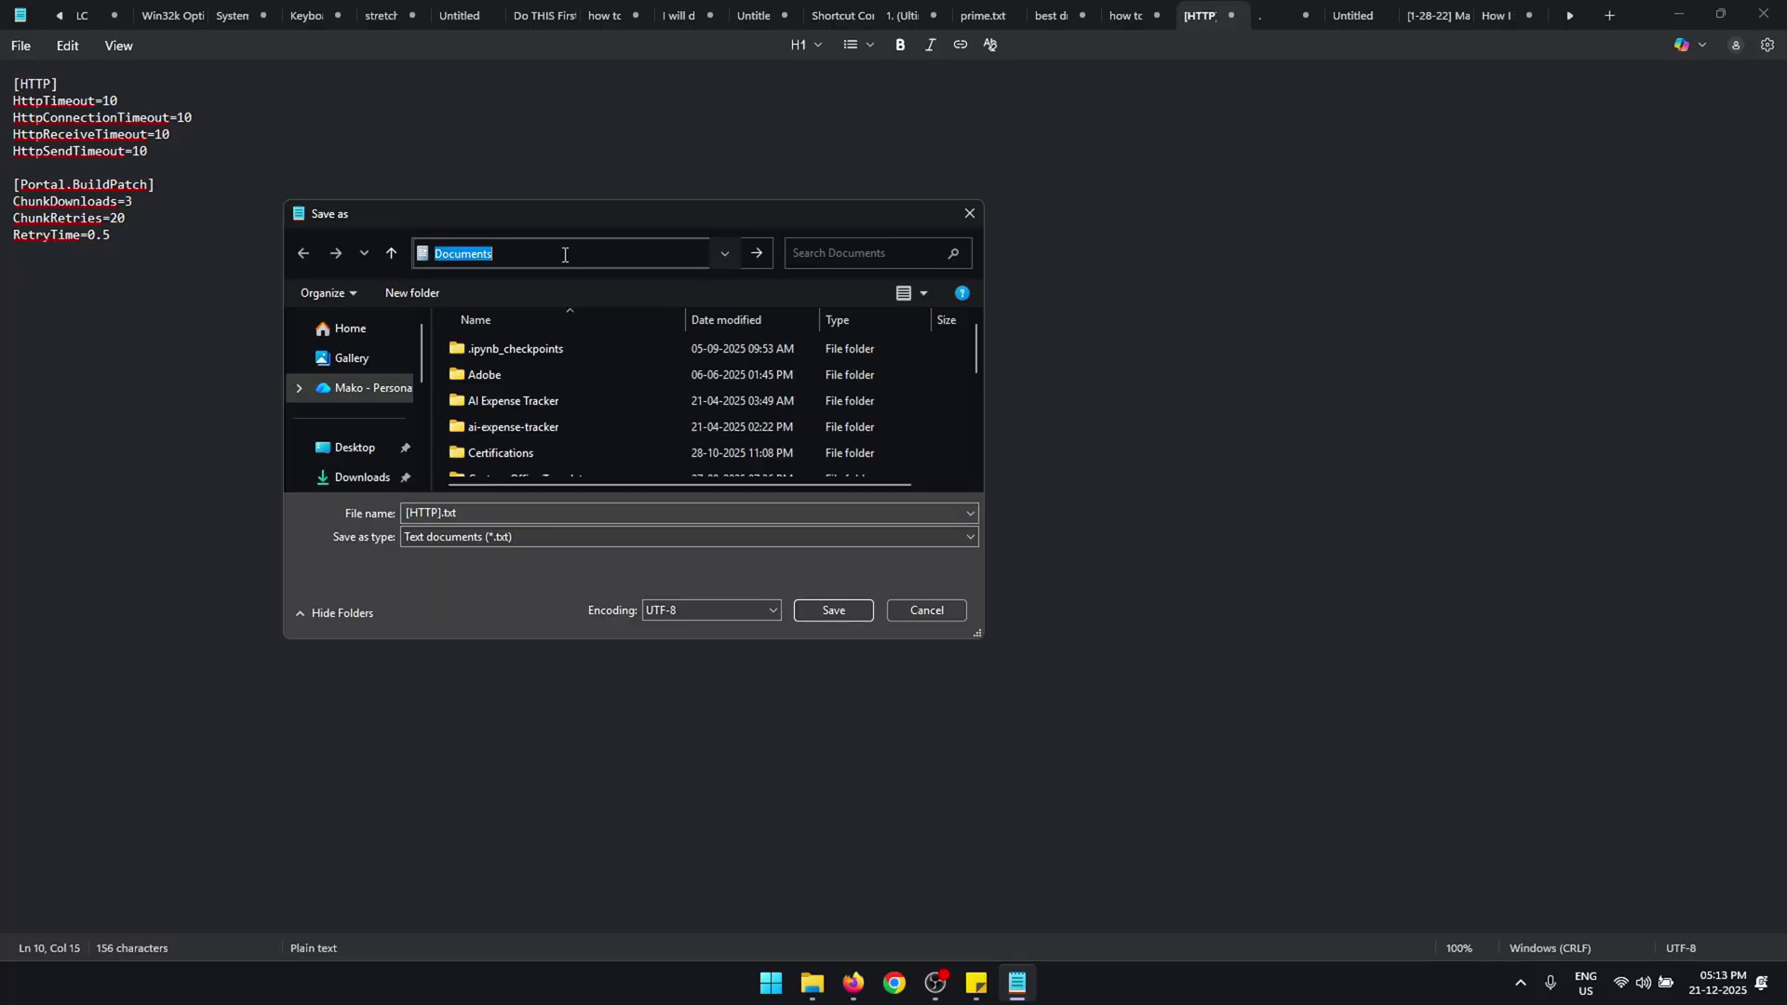
pyautogui.hotkey('ctrl', 'v')
pyautogui.press('Return')
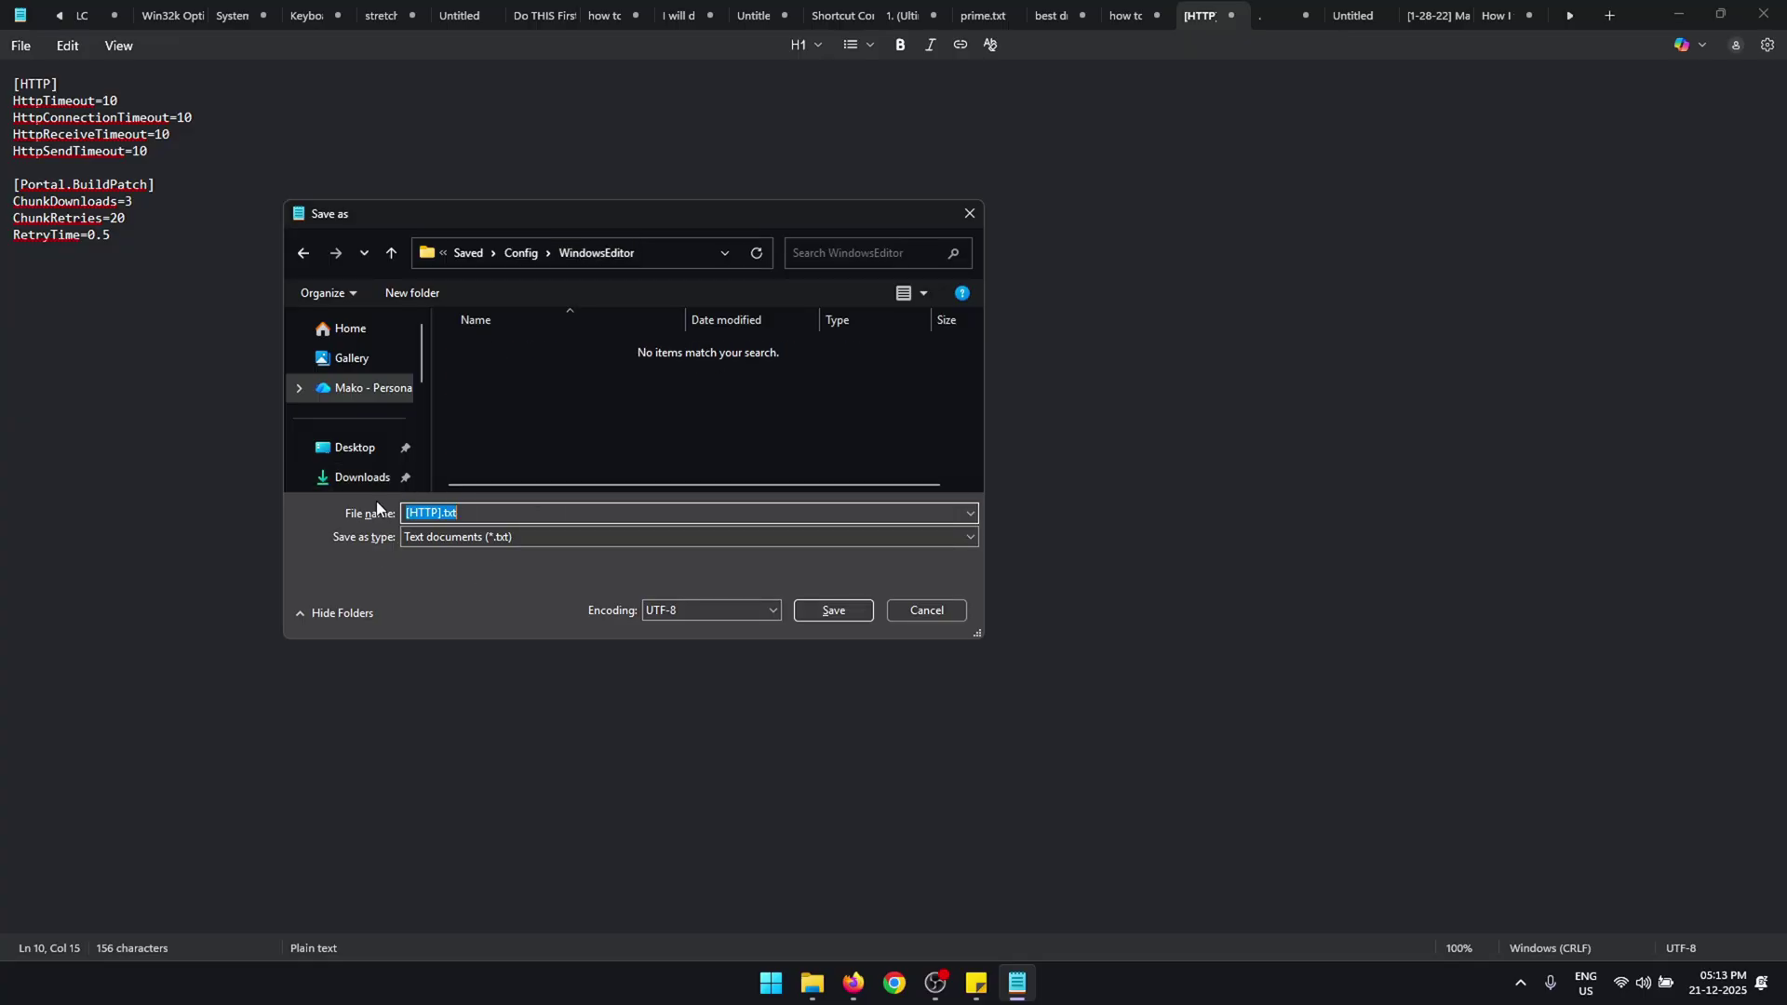
# Save the document as Engine.ini with the type All files, and select the new file in File Explorer.
pyautogui.write('Engine.ini')
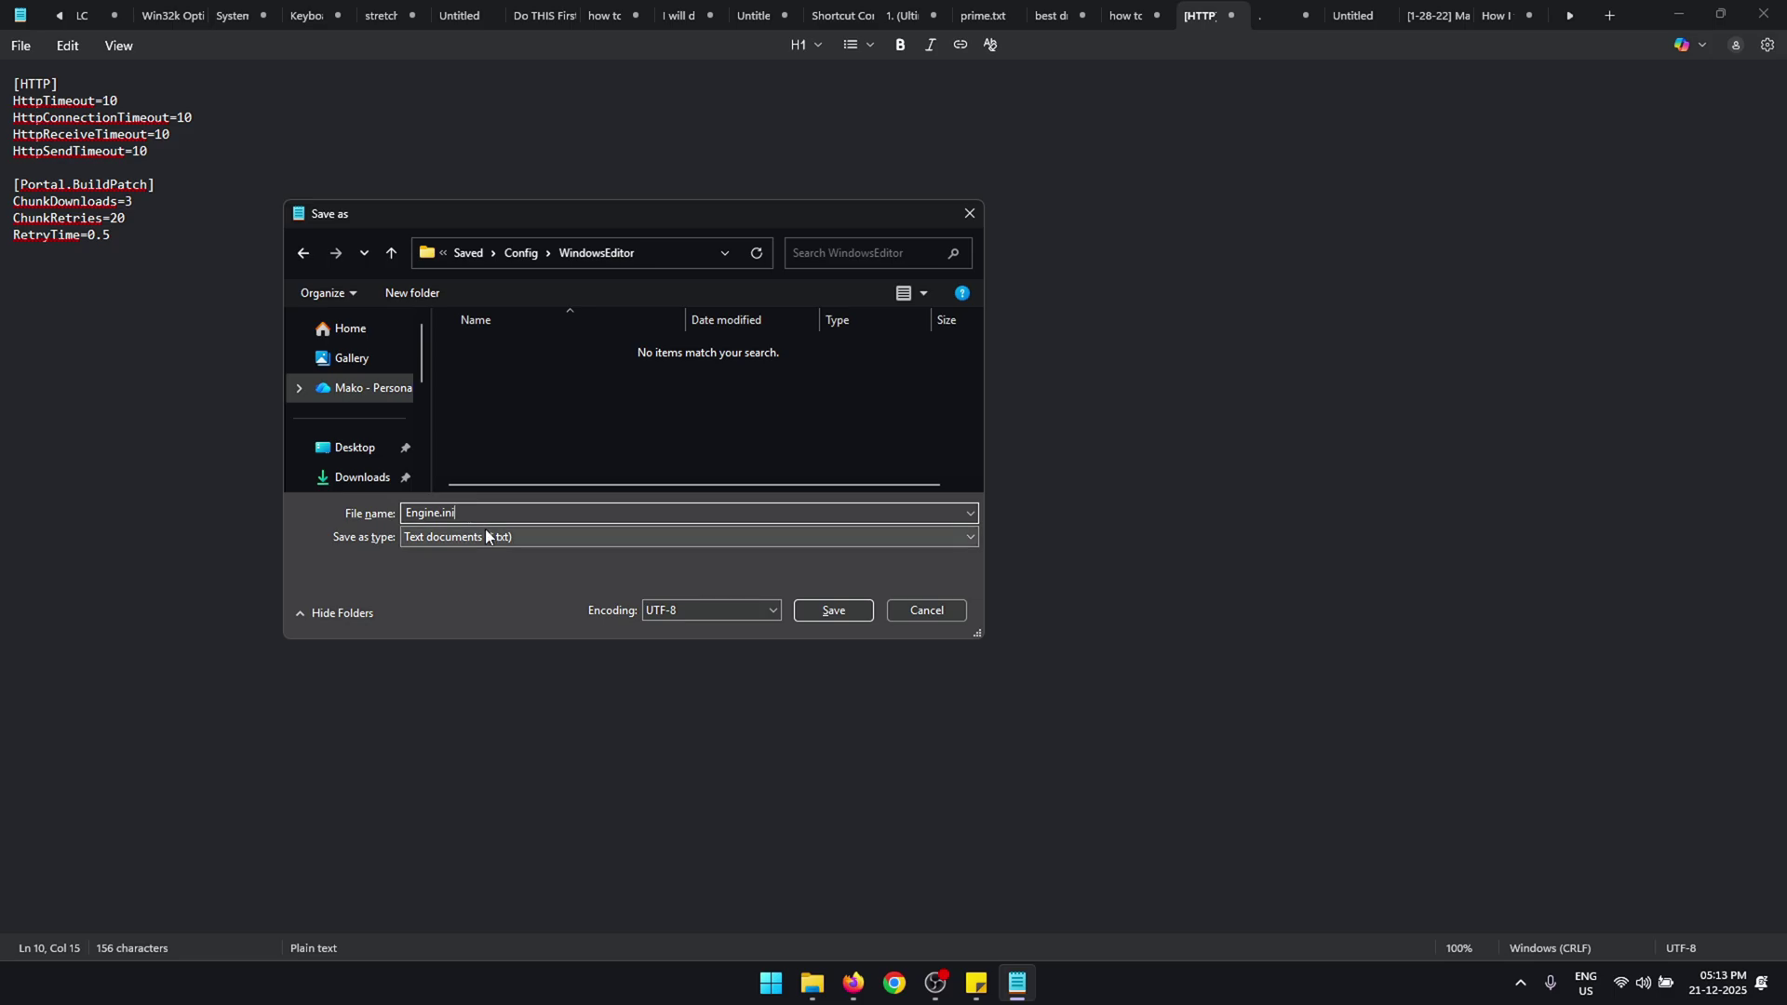
pyautogui.click(432, 540)
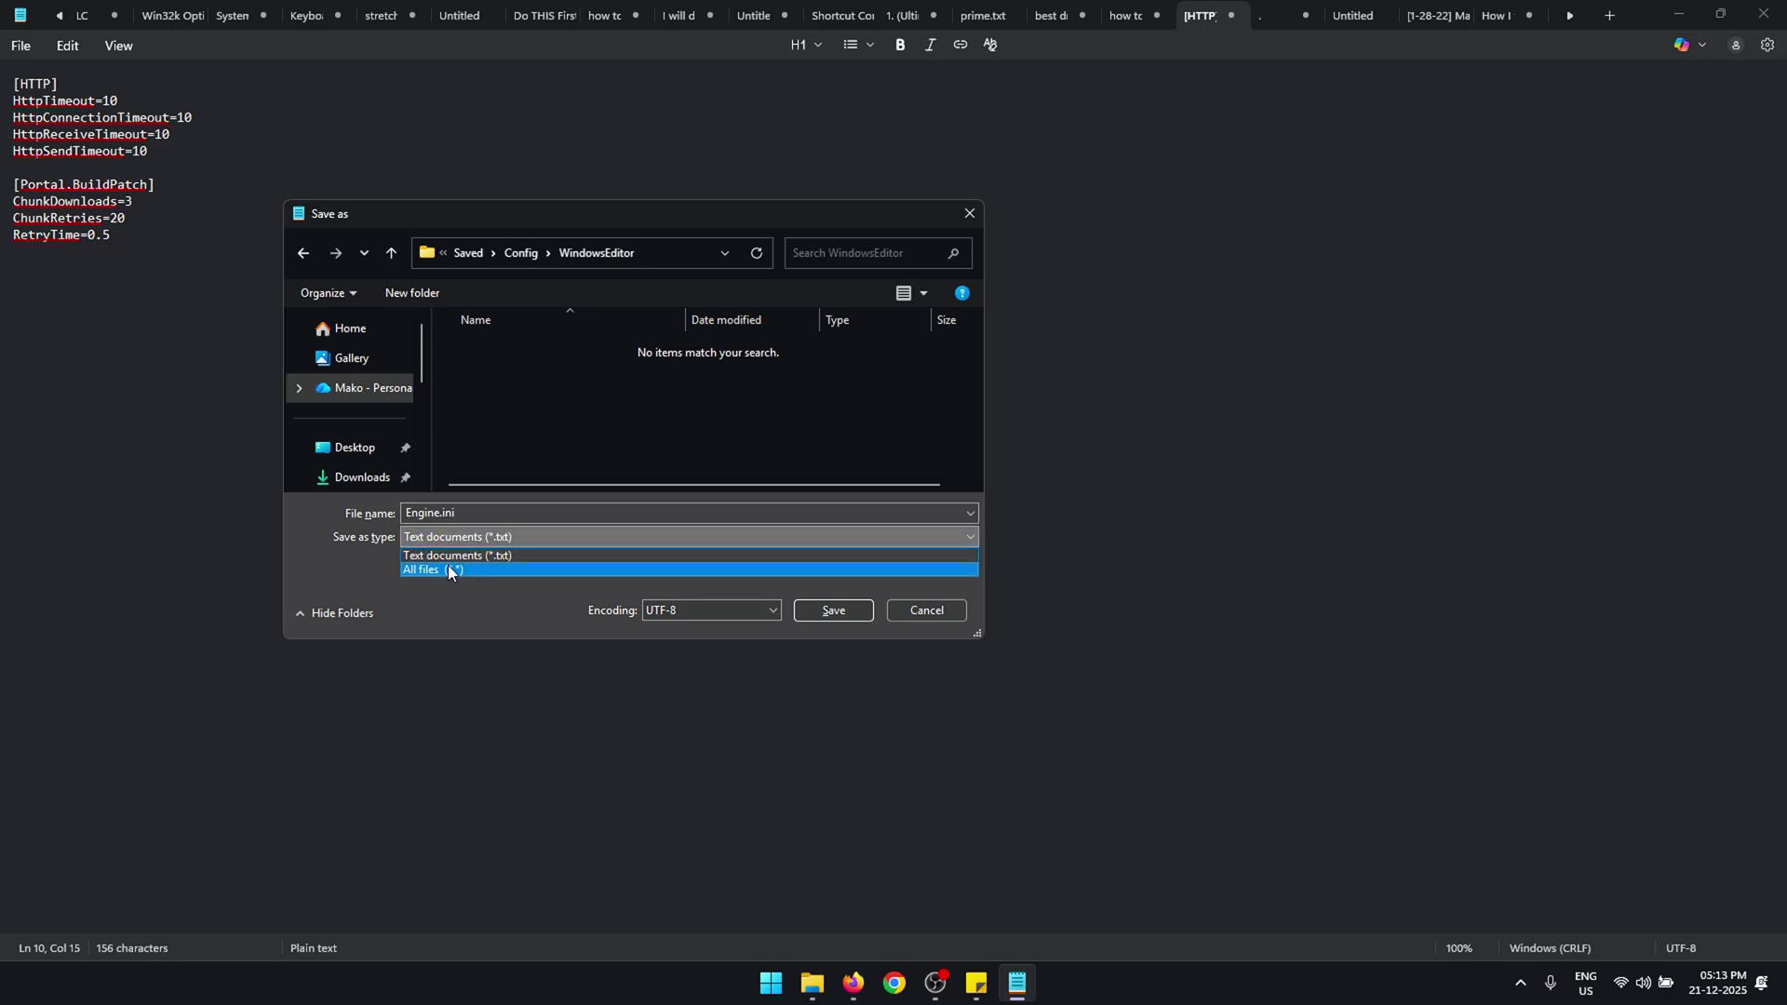
pyautogui.click(499, 573)
pyautogui.click(511, 538)
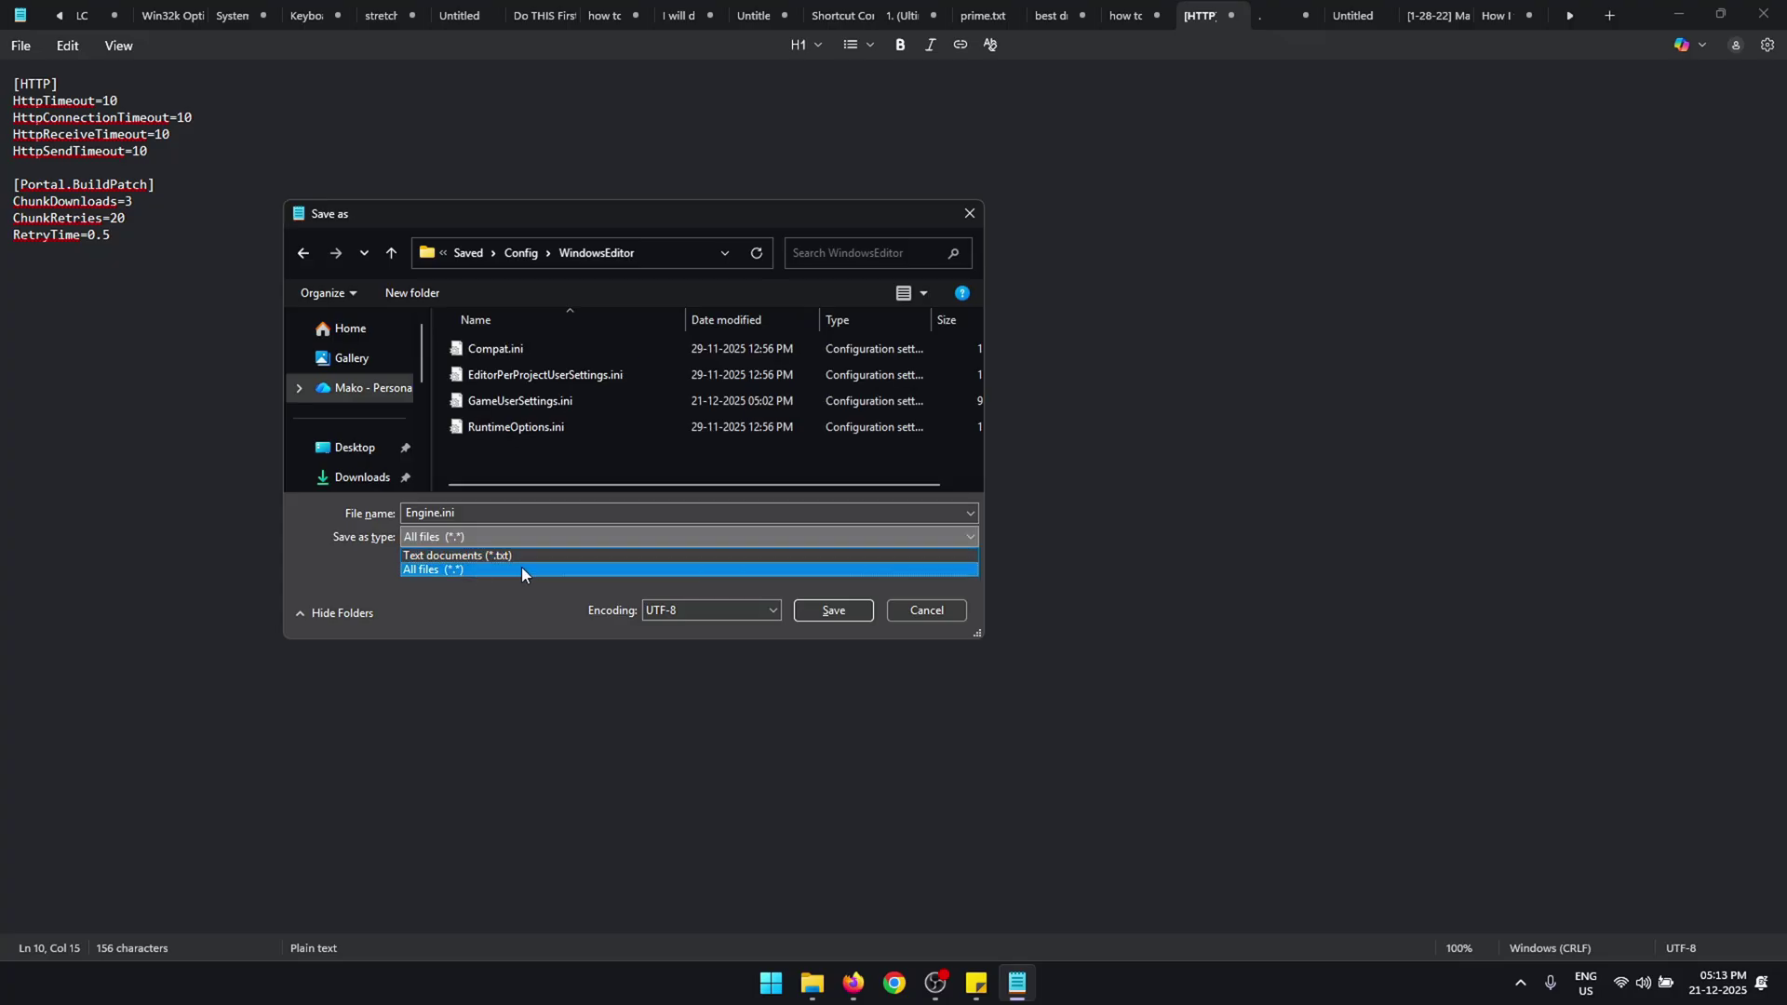
pyautogui.click(521, 569)
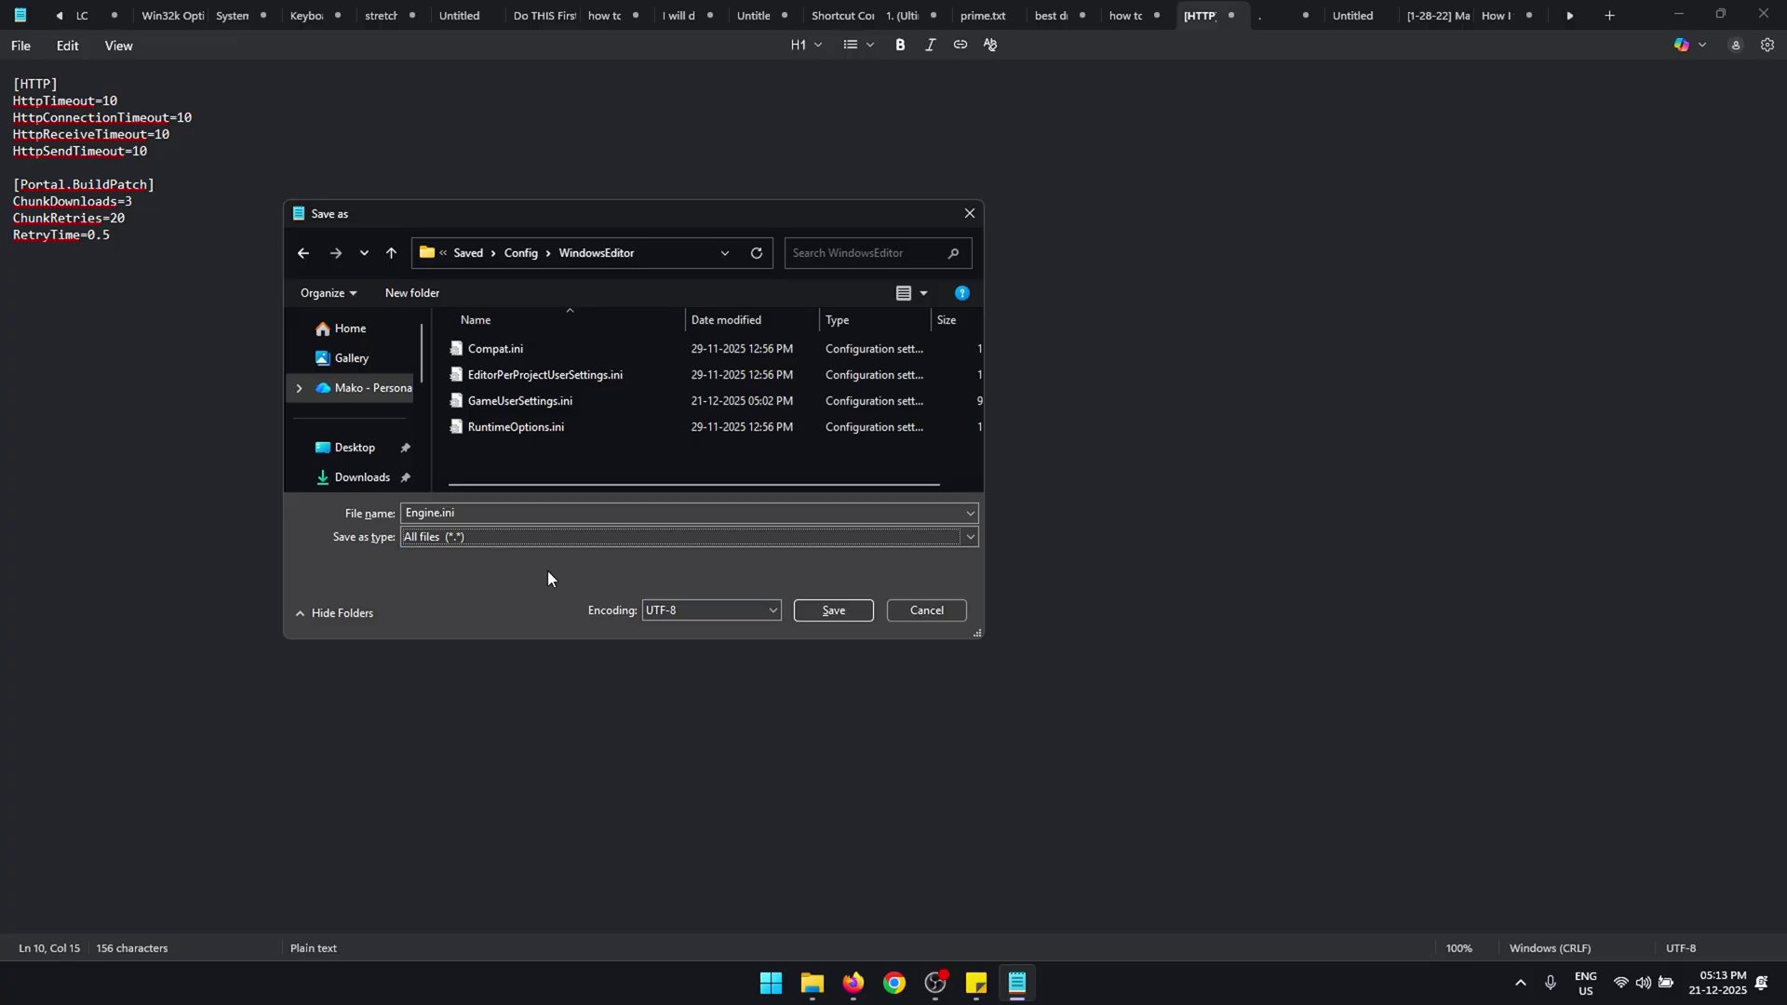
pyautogui.click(841, 612)
pyautogui.click(812, 983)
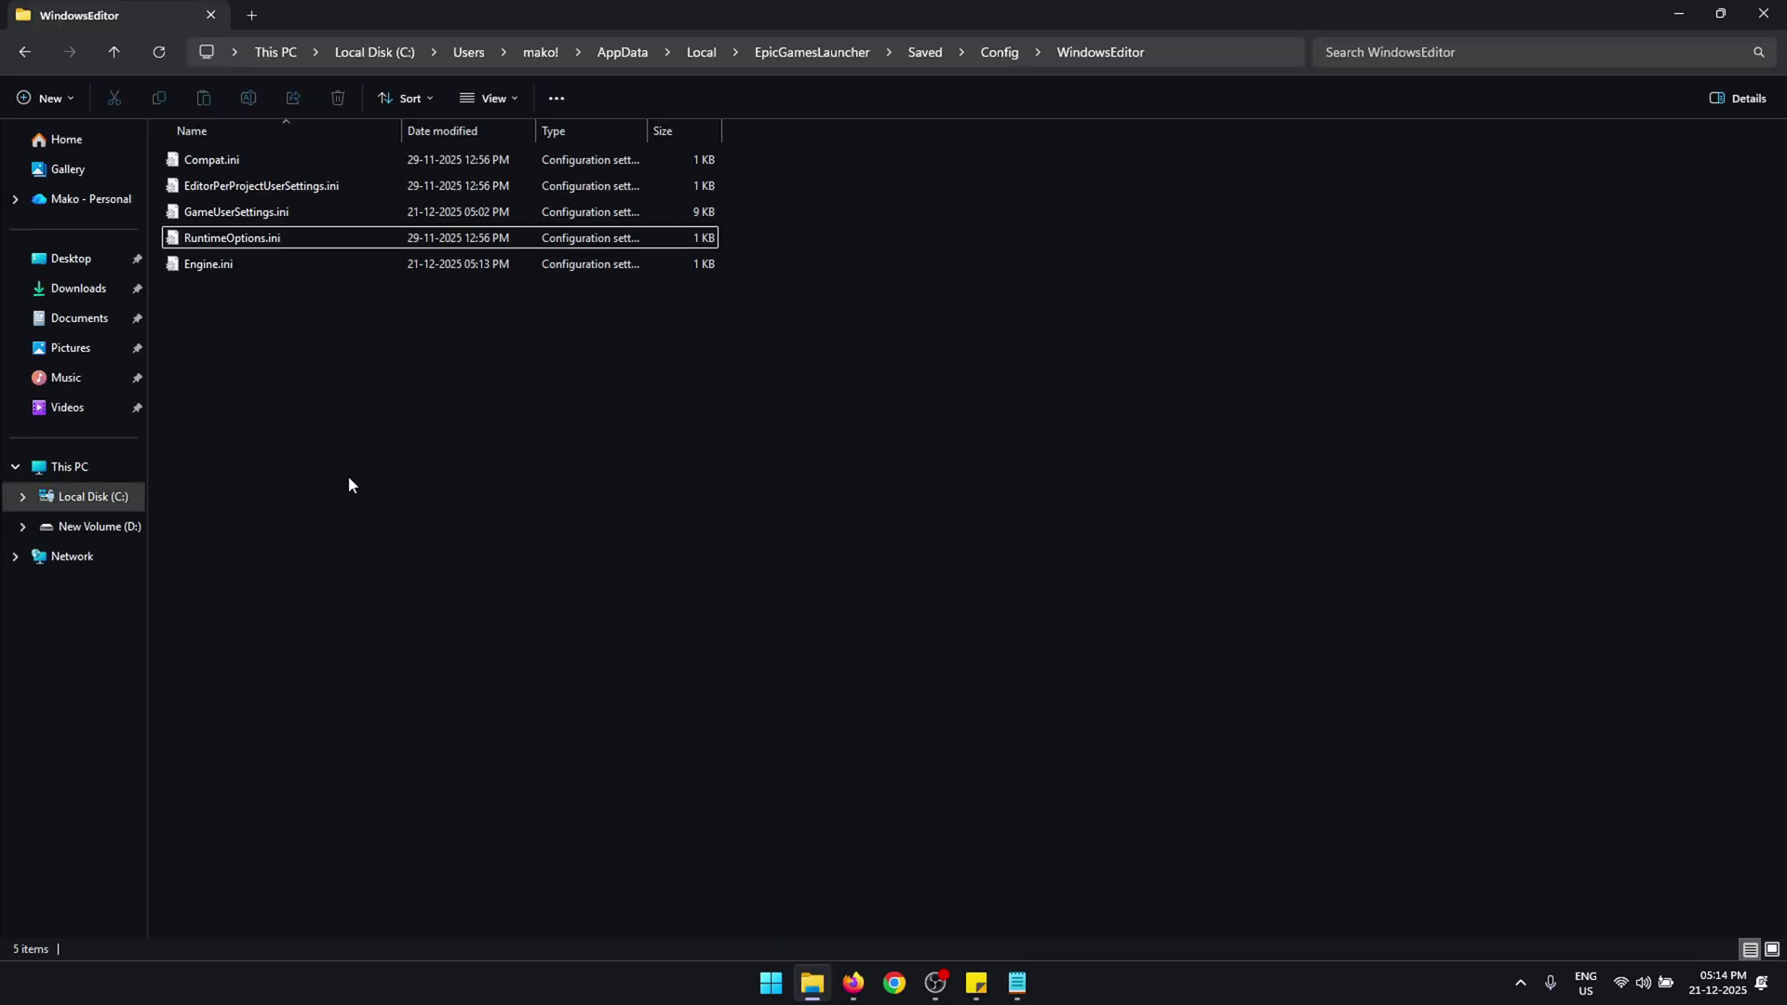
pyautogui.click(248, 268)
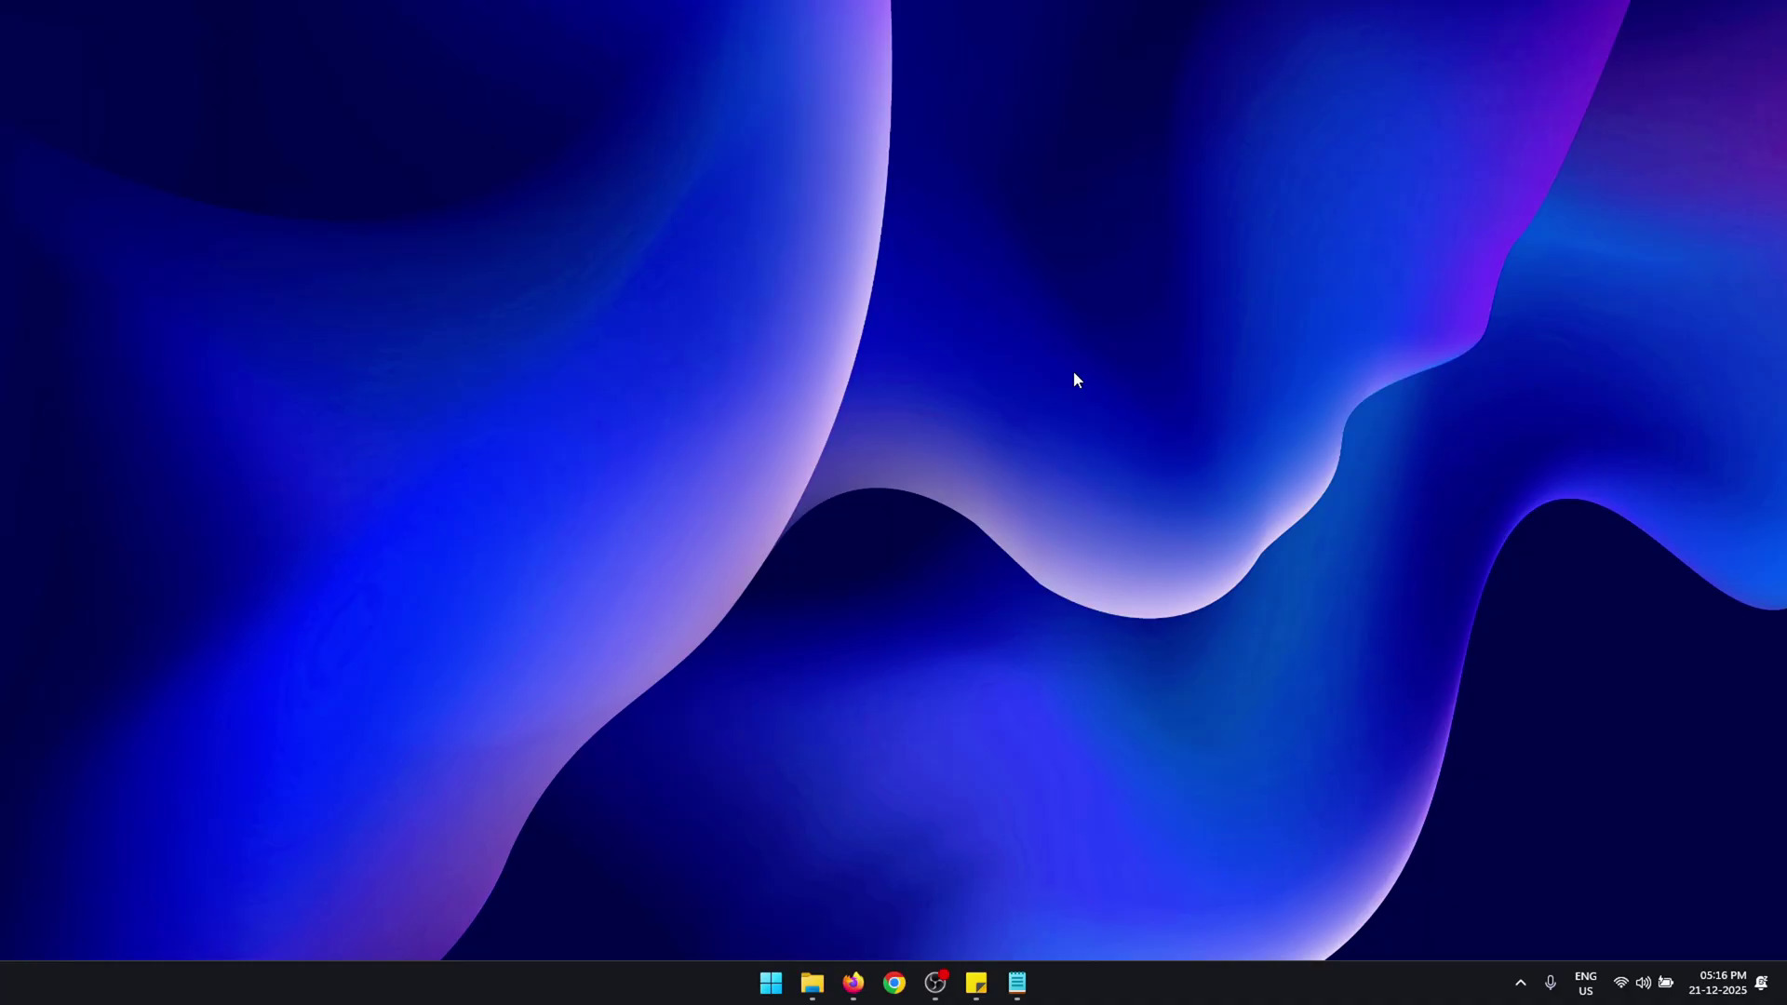
# Search Windows for "epic games" and run Epic Games Launcher as administrator.
pyautogui.press('super')
pyautogui.write('epic')
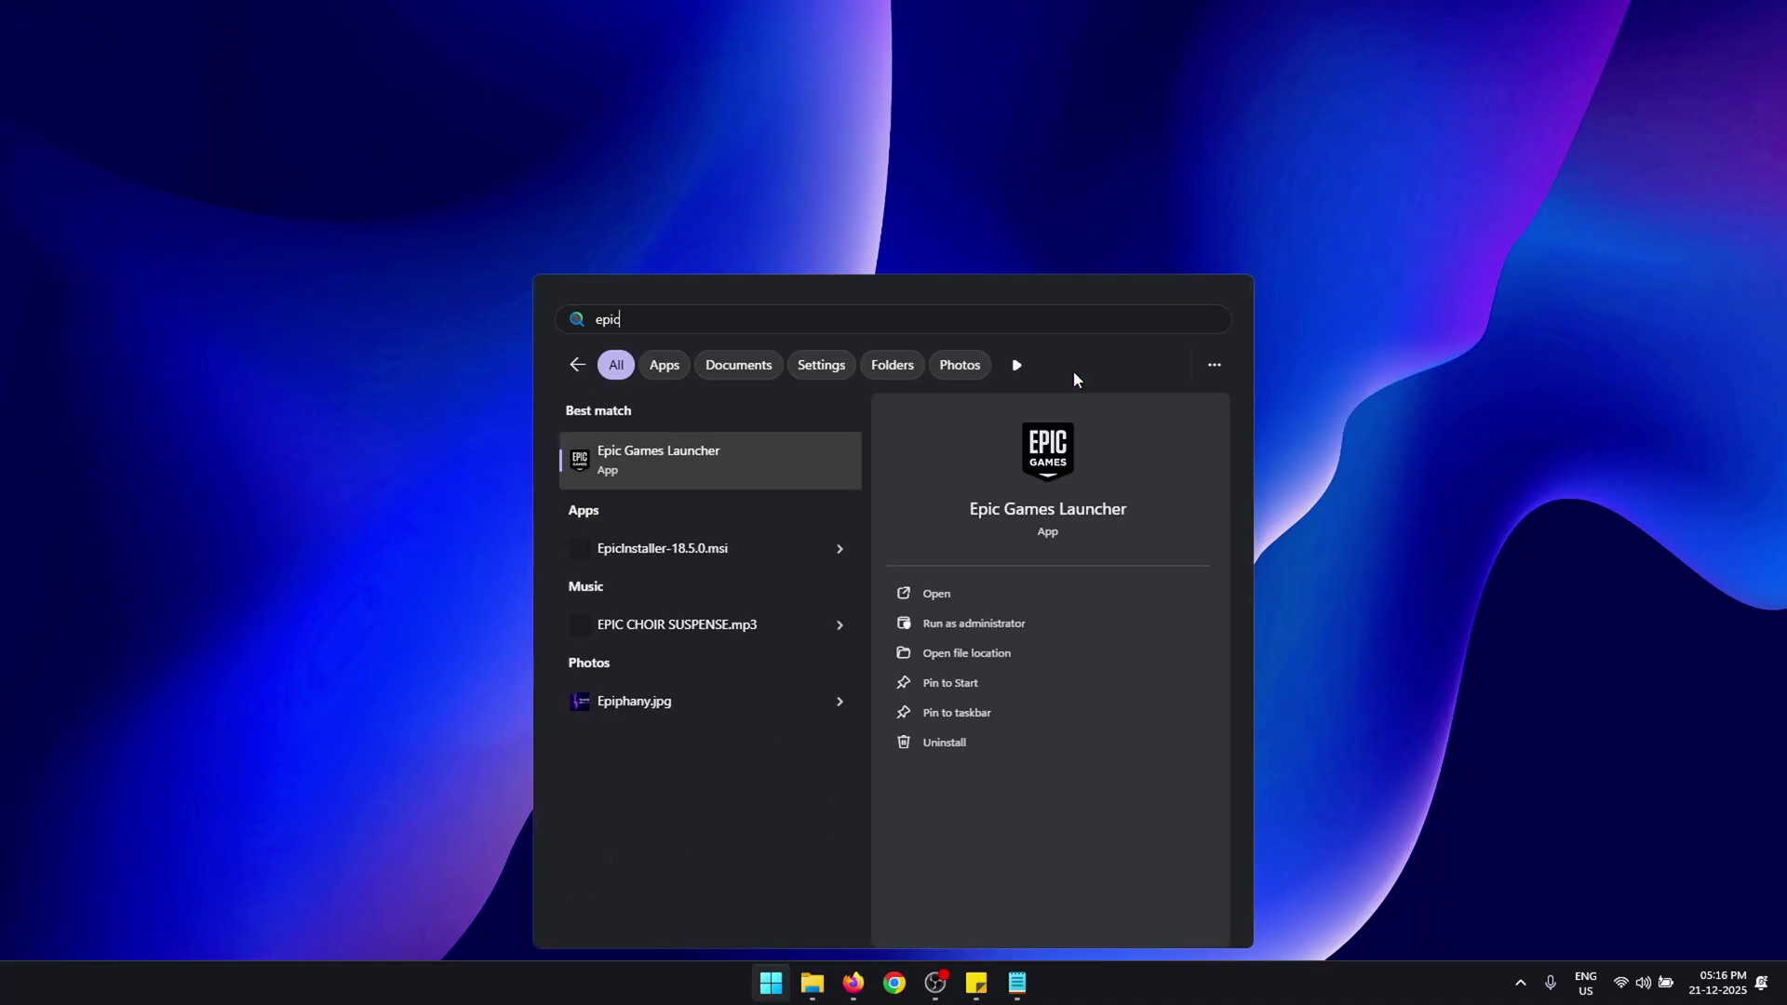
pyautogui.write(' games')
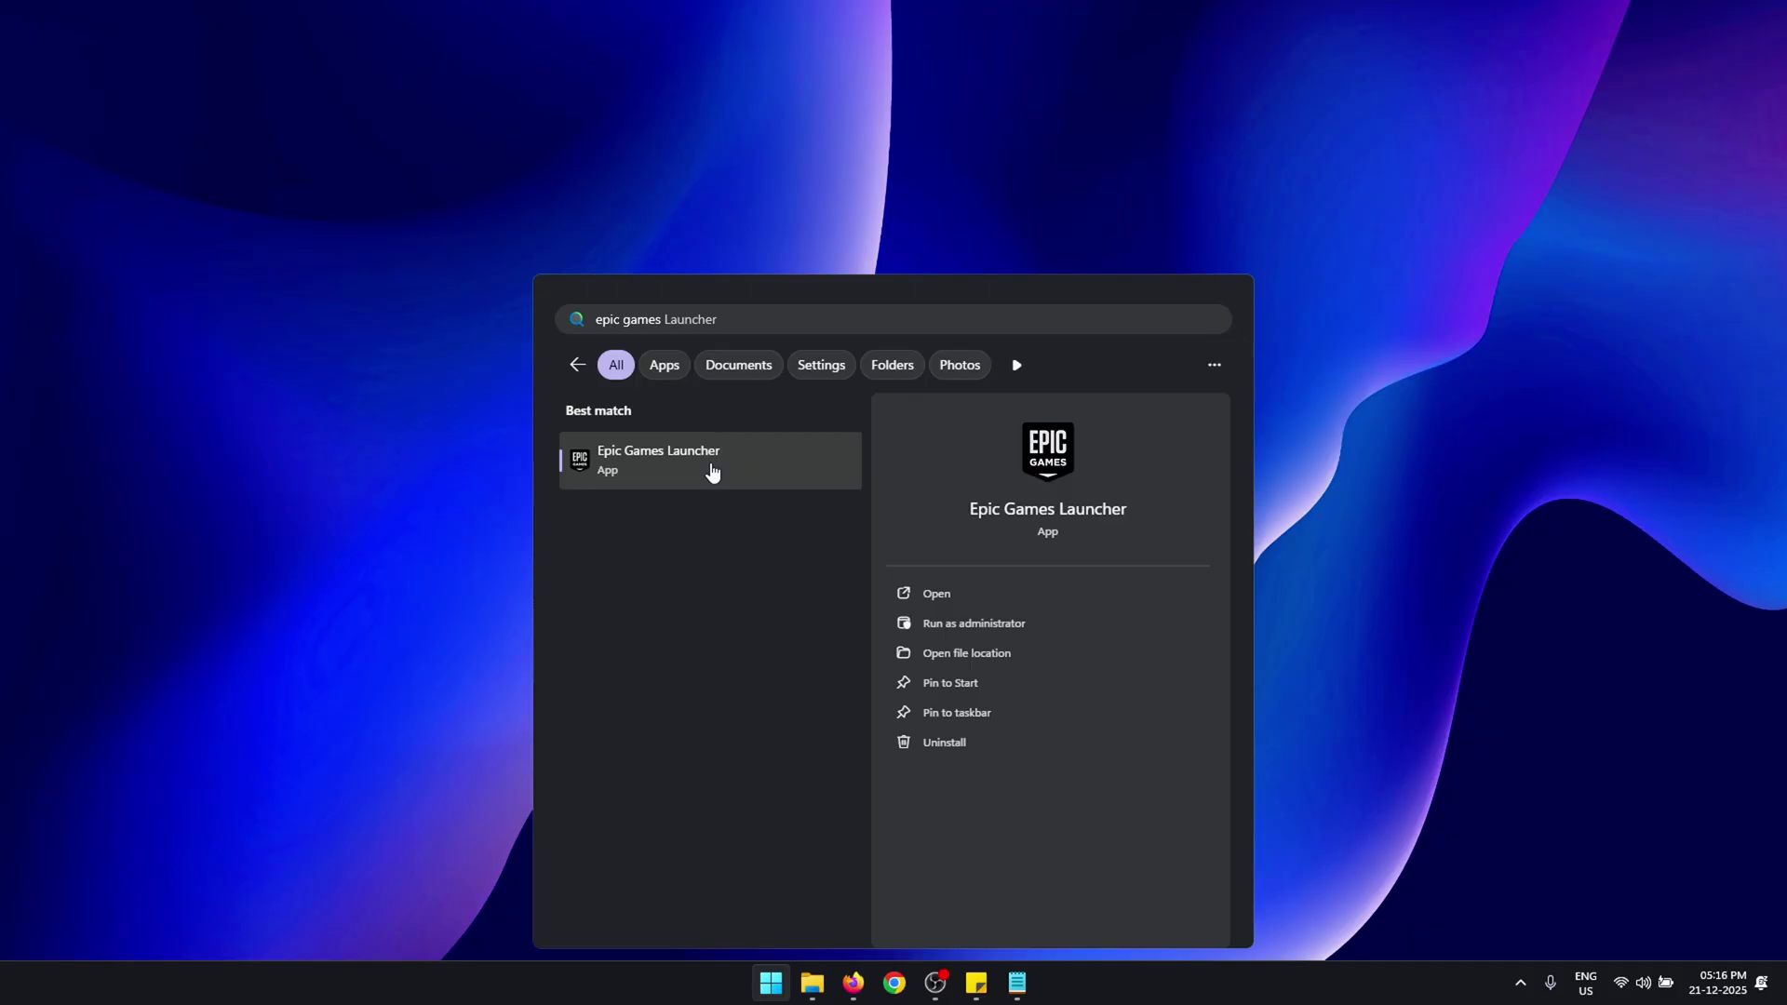
pyautogui.rightClick(708, 465)
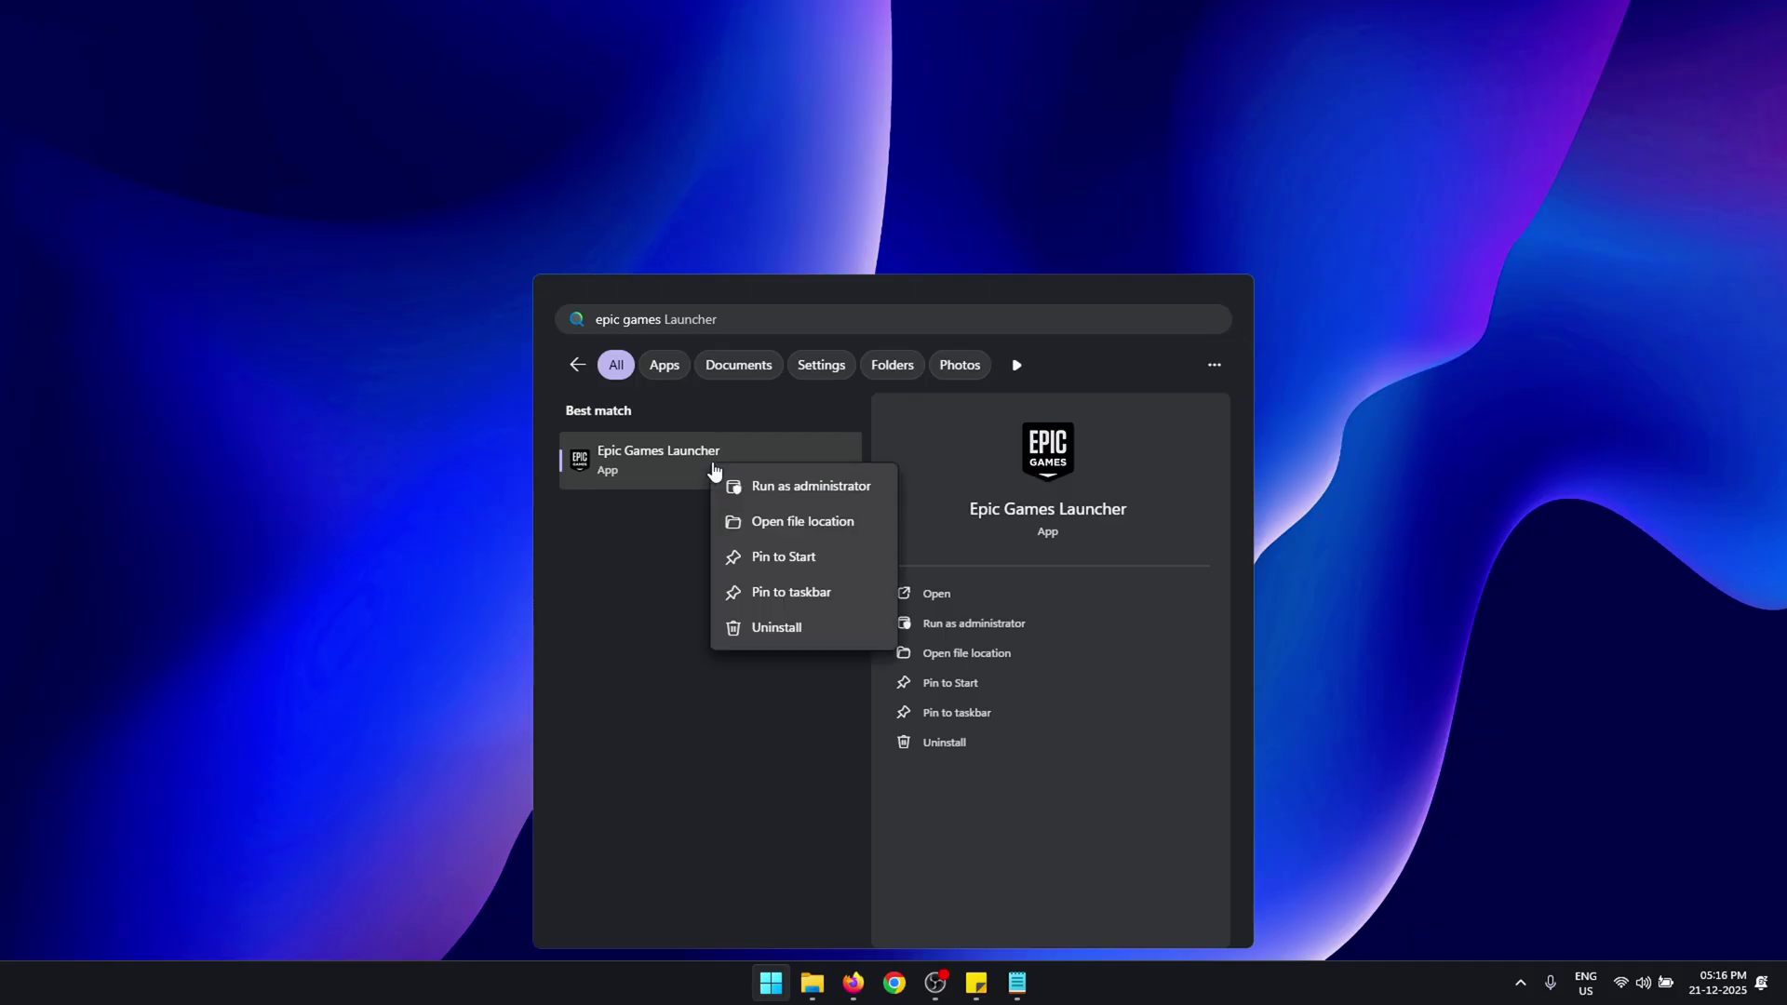
pyautogui.click(786, 488)
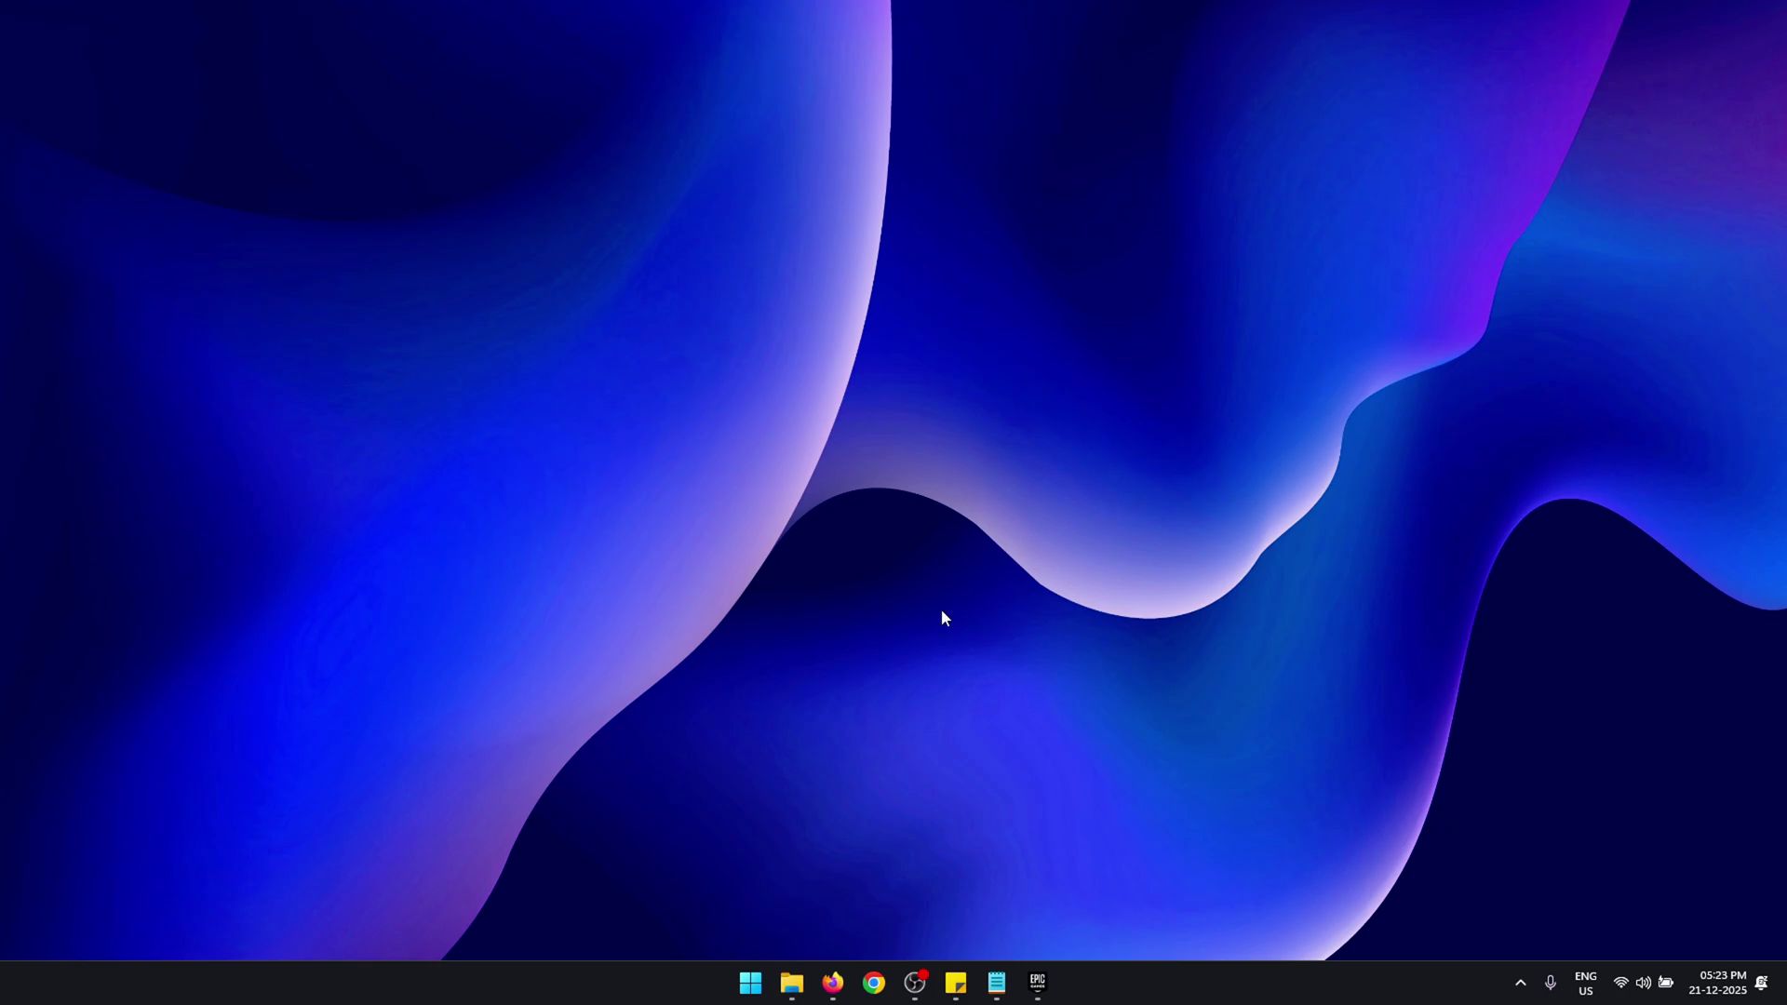
# Open Control Panel through a Windows search for "cont" and bring up the adapter settings from the Network and Sharing Center.
pyautogui.click(760, 977)
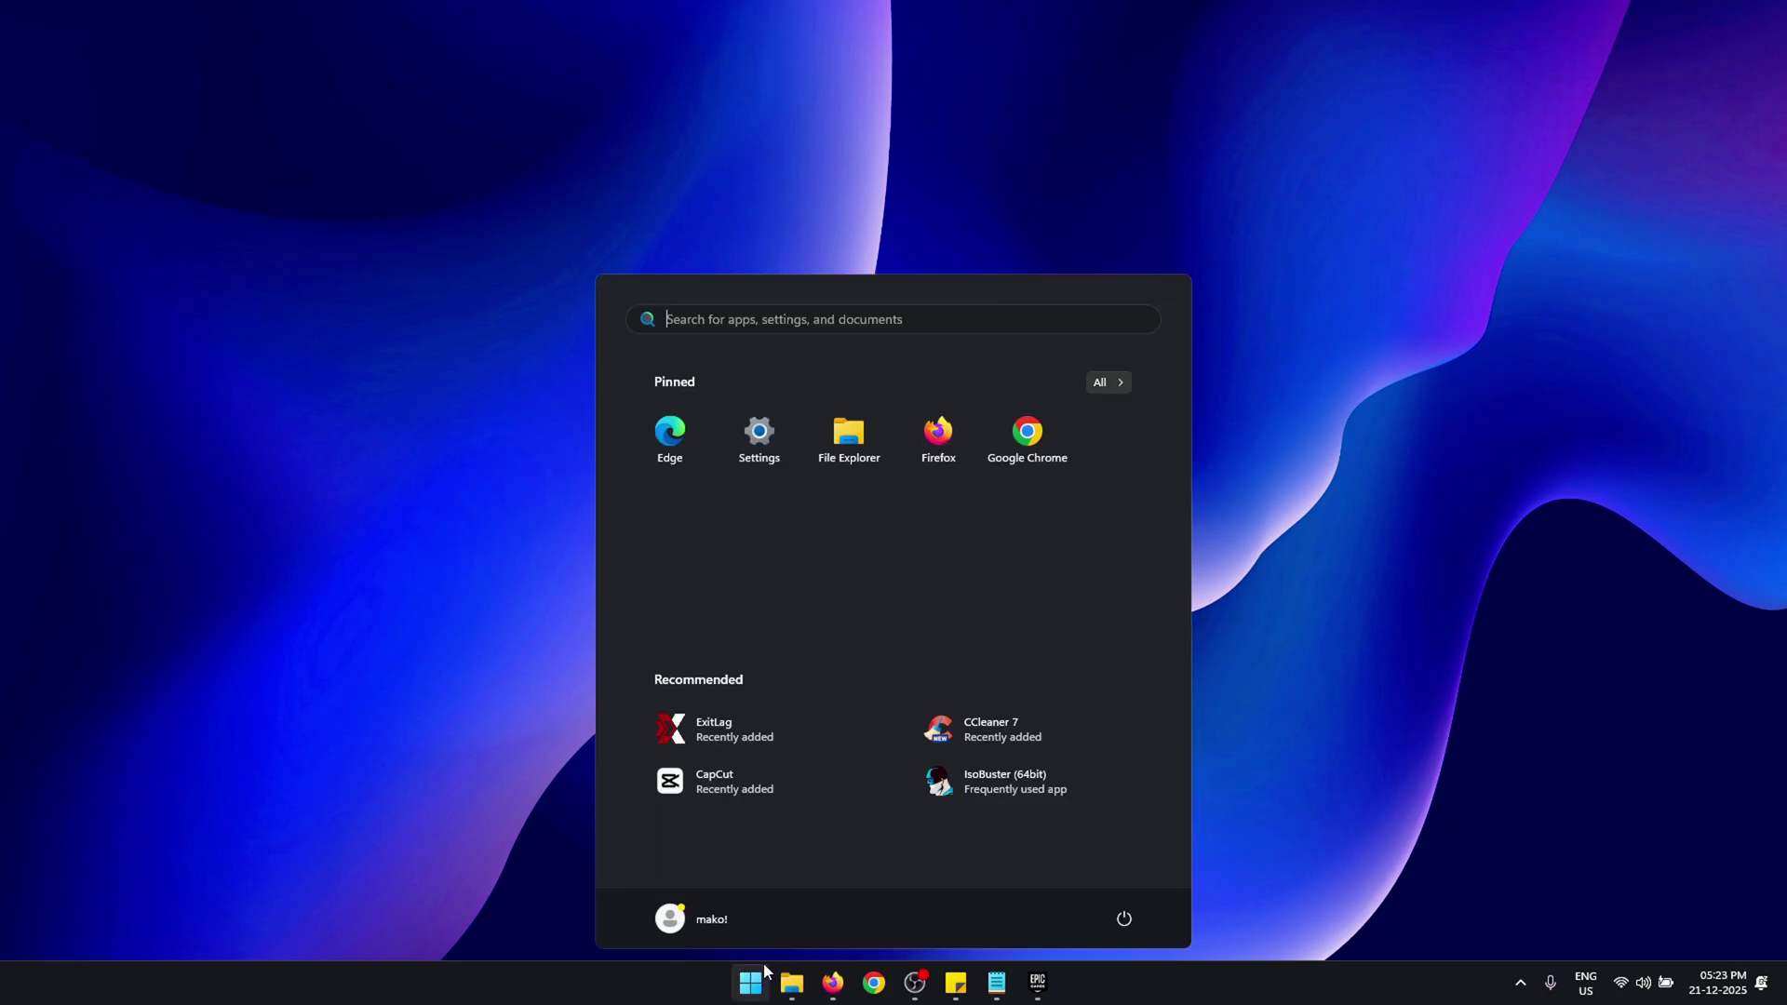
pyautogui.write('cont')
pyautogui.press('Return')
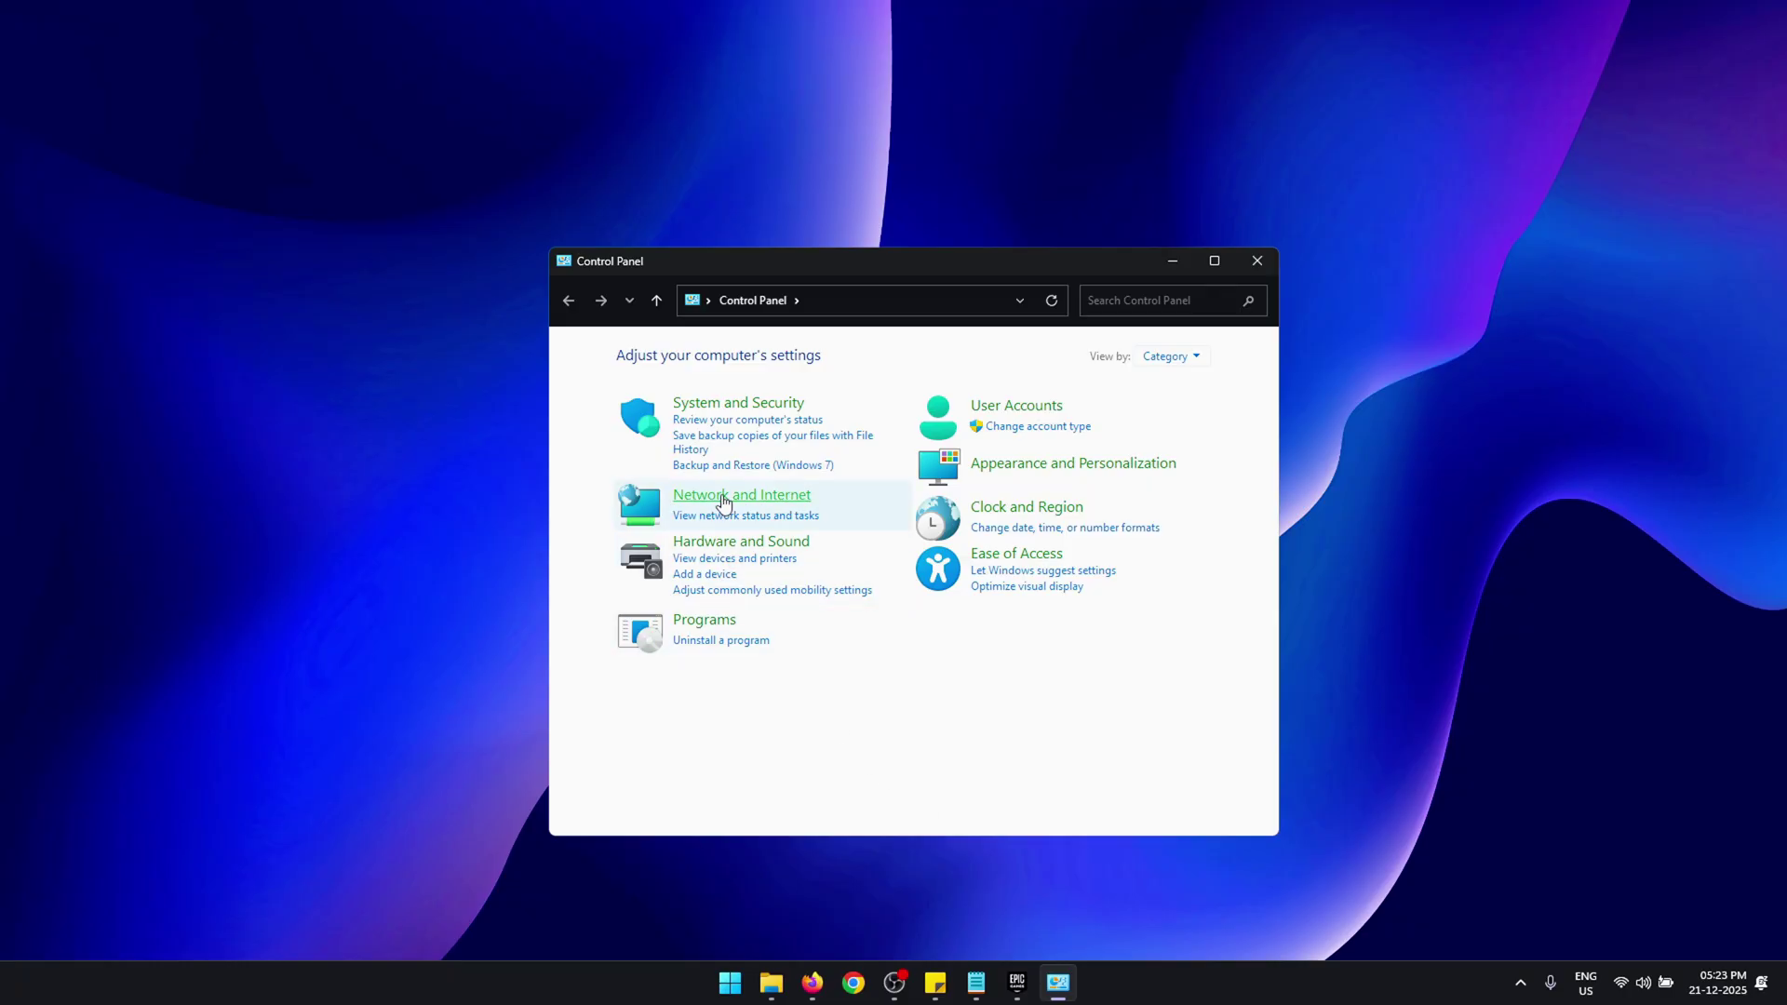
pyautogui.click(642, 498)
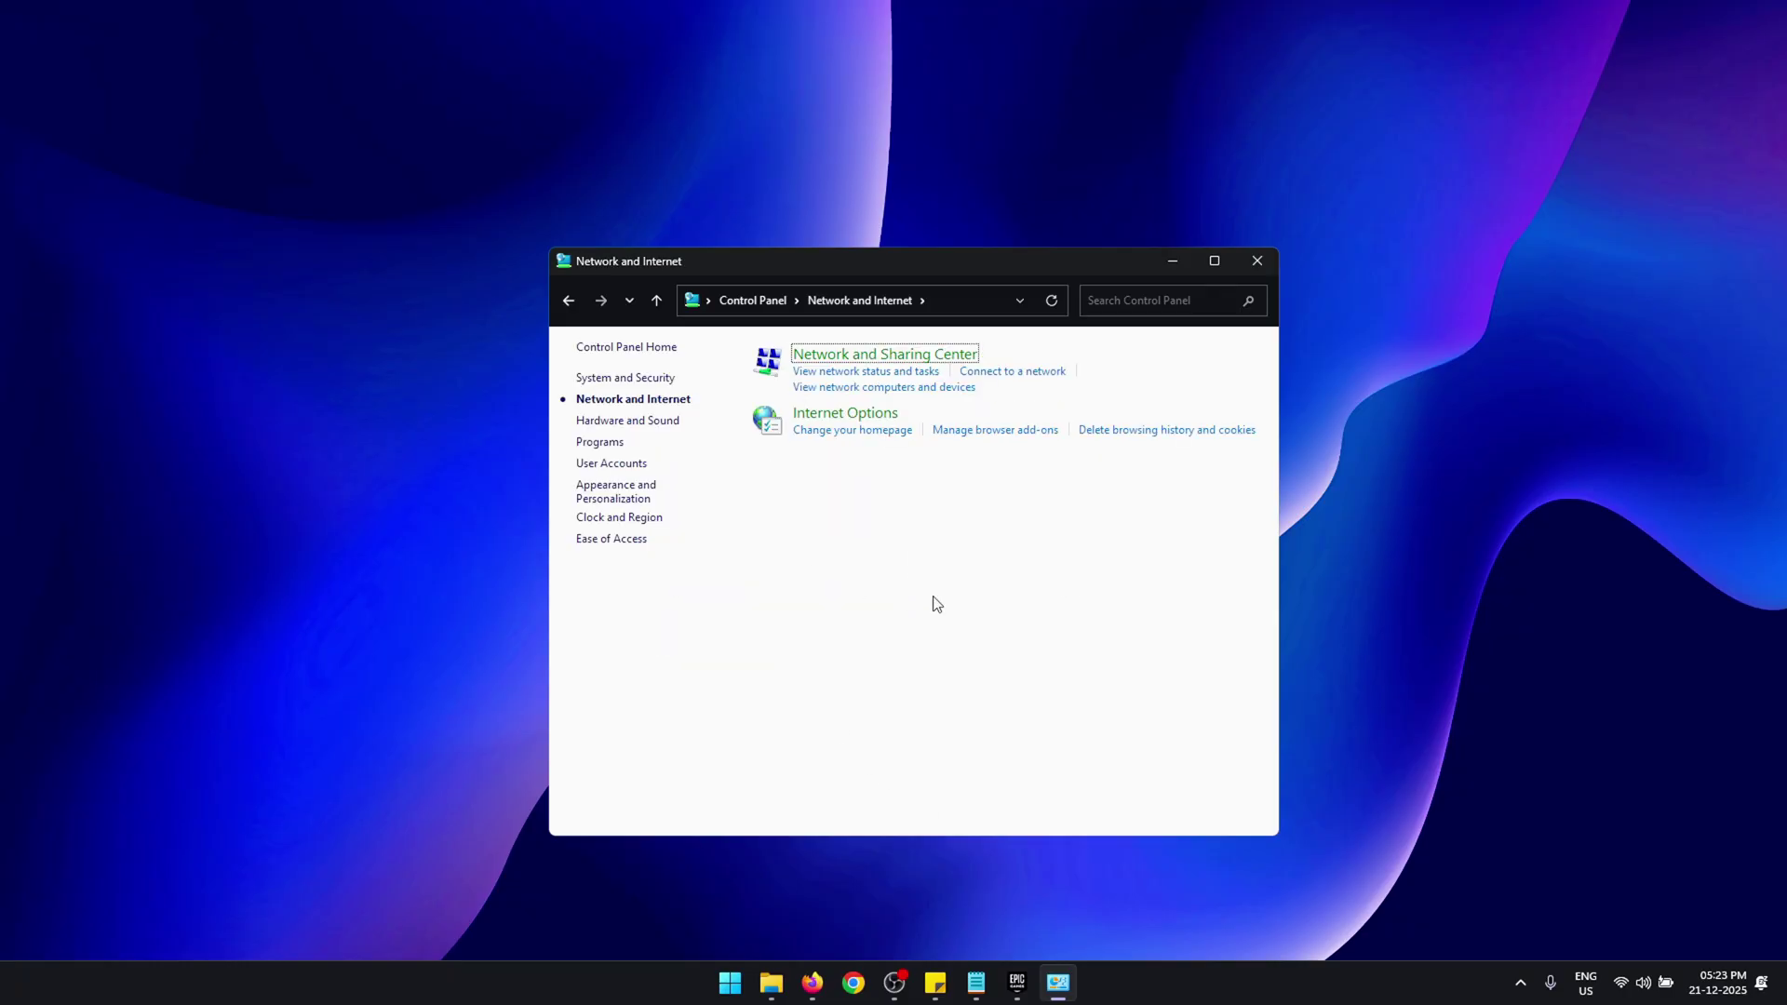
pyautogui.click(923, 357)
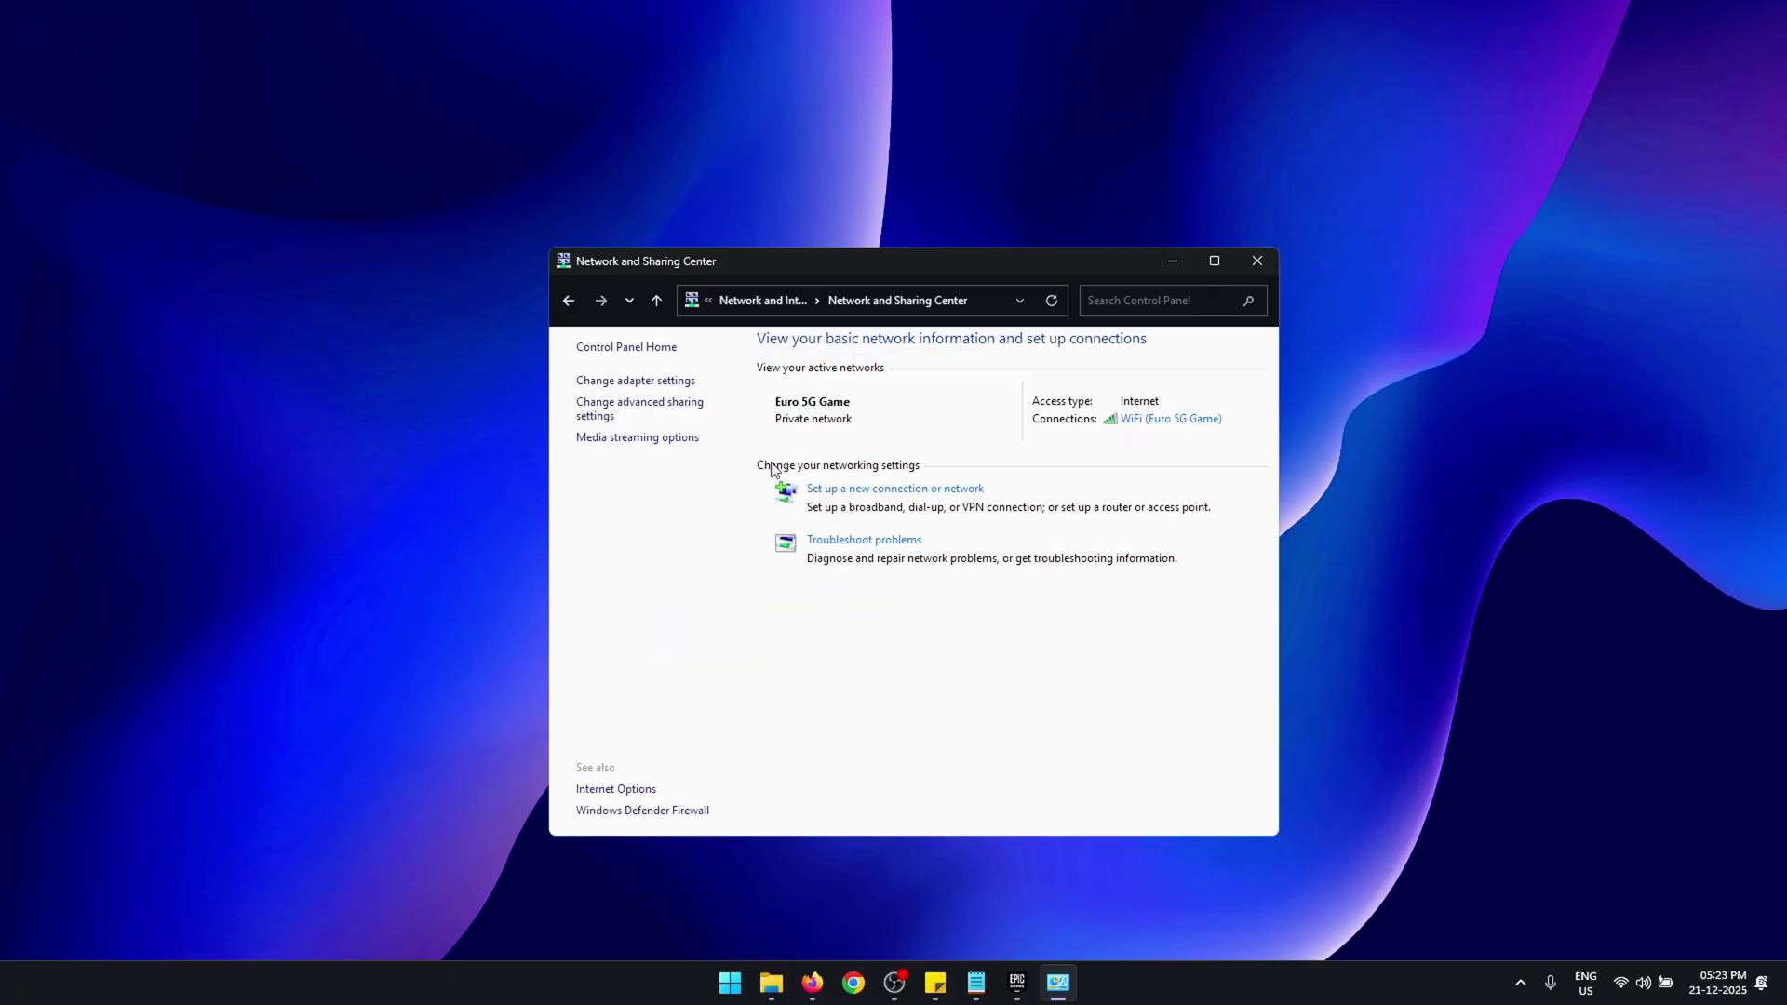
pyautogui.click(674, 381)
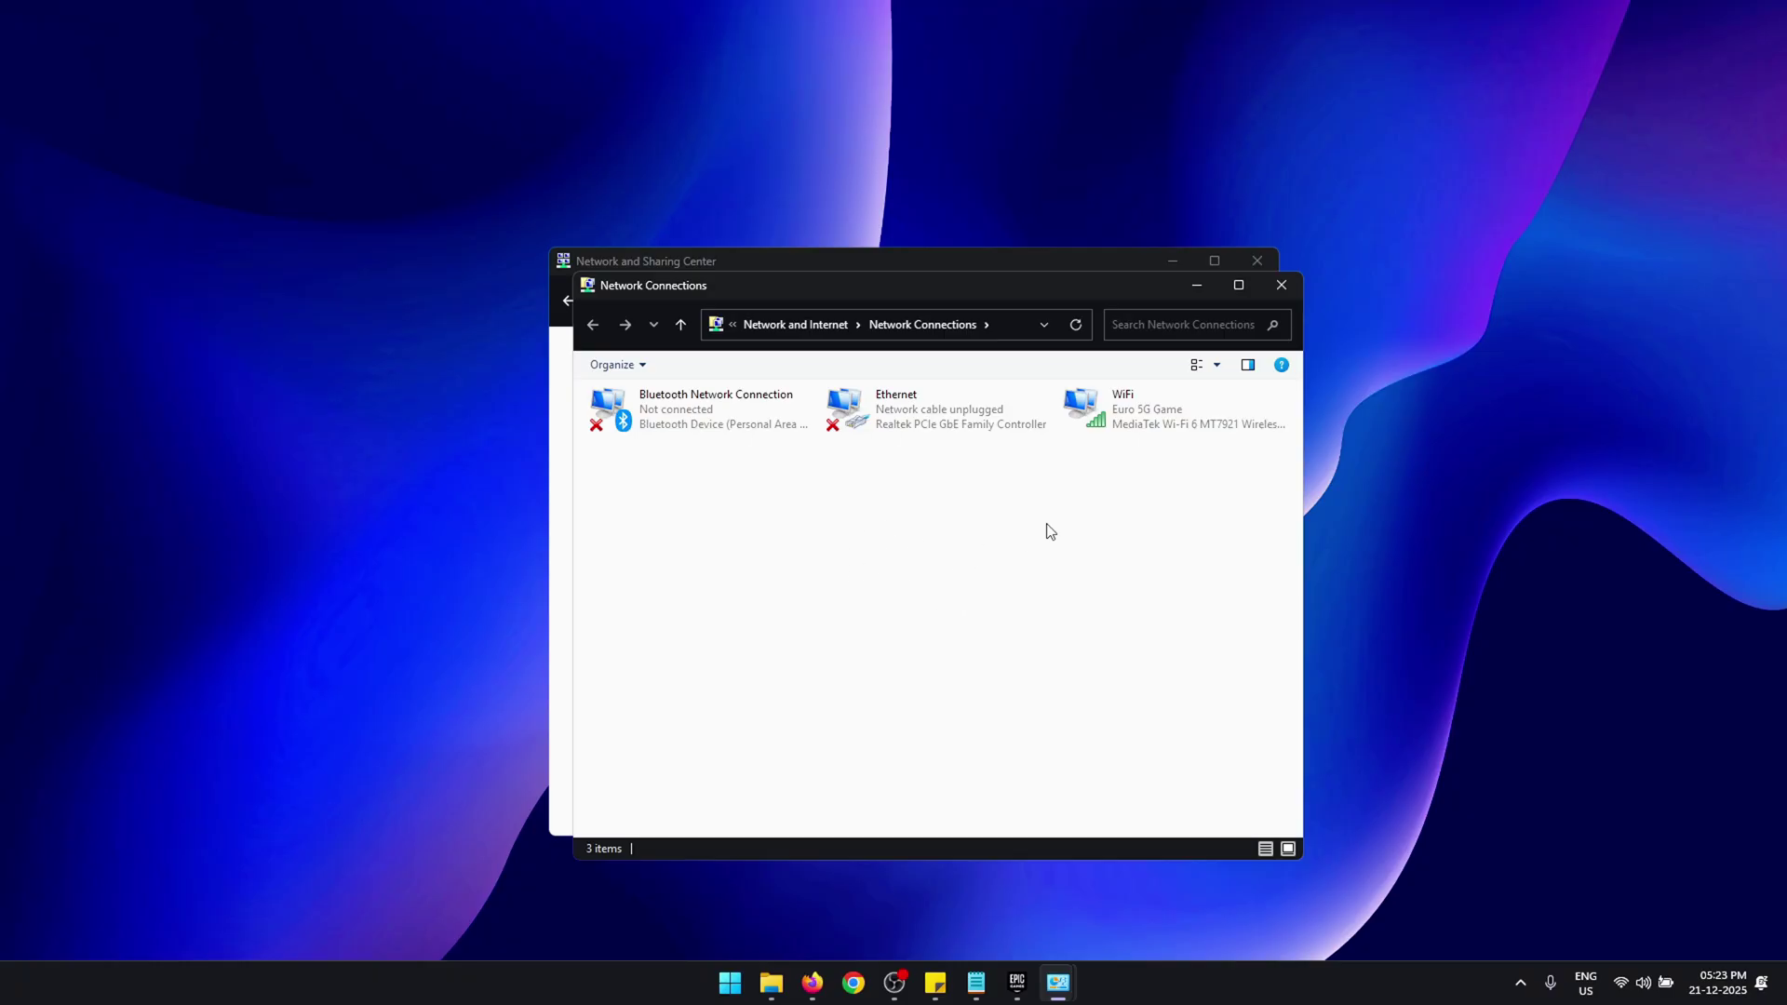
# Open the advanced configuration properties of the WiFi connection's MediaTek wireless adapter.
pyautogui.doubleClick(1143, 429)
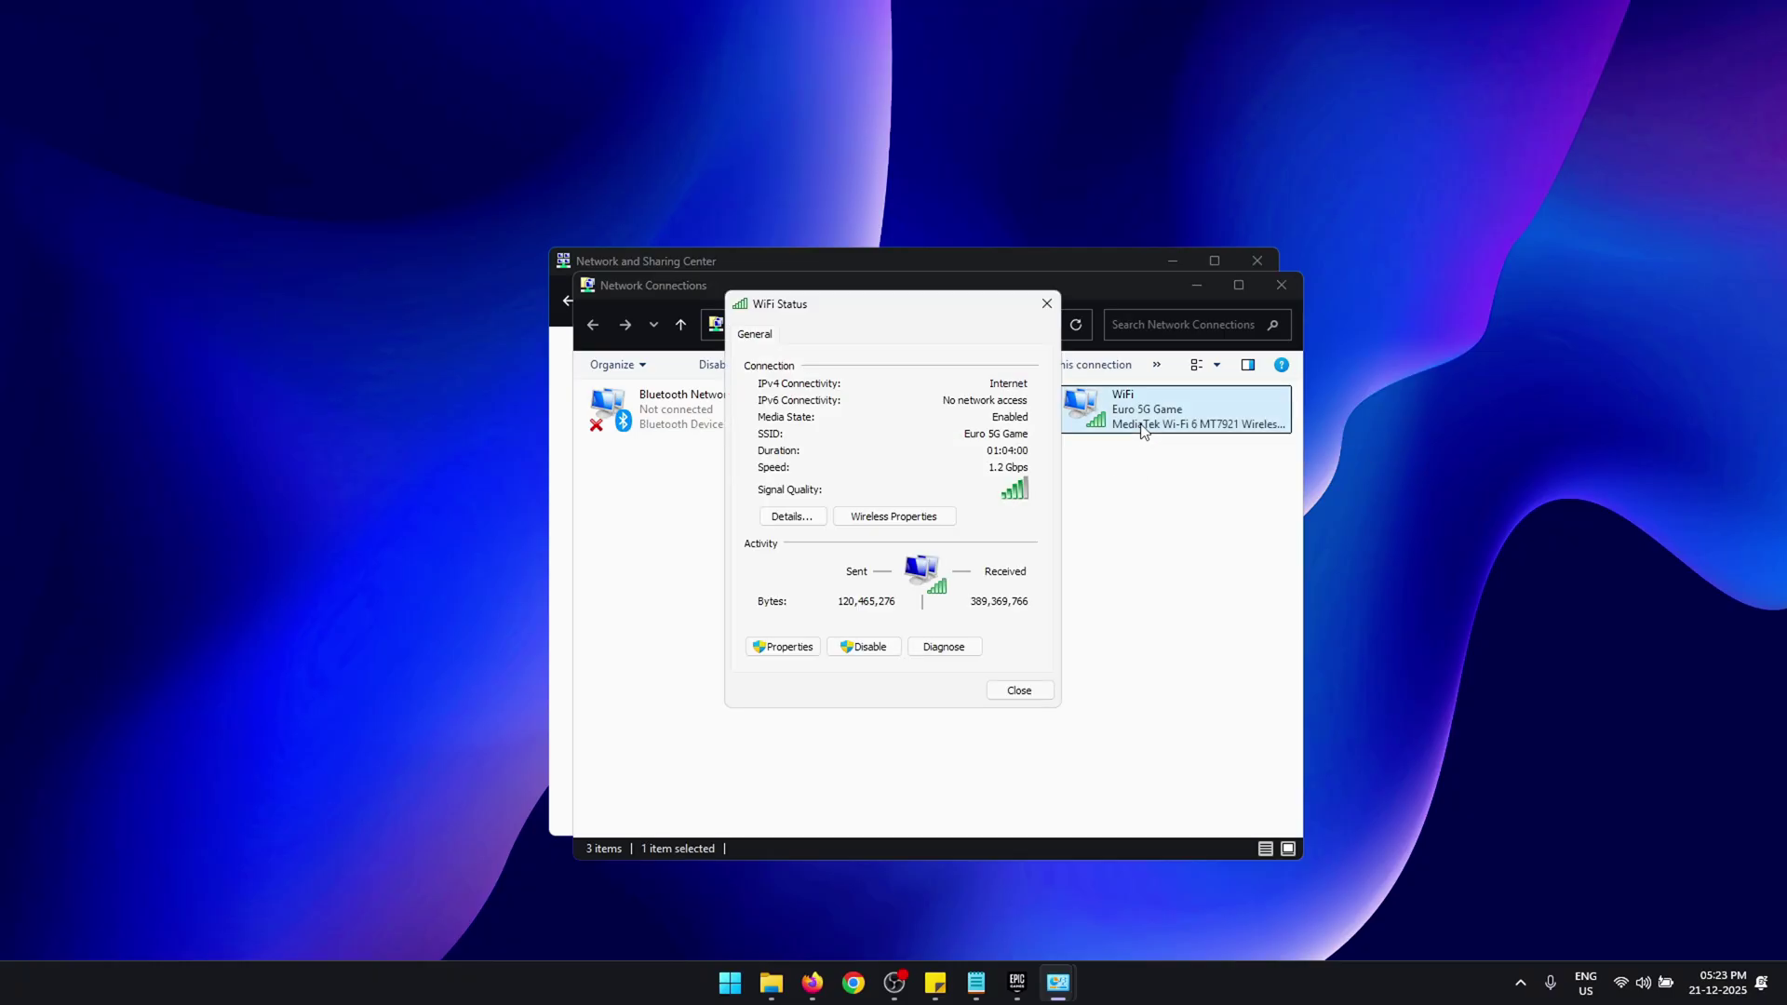
pyautogui.click(784, 647)
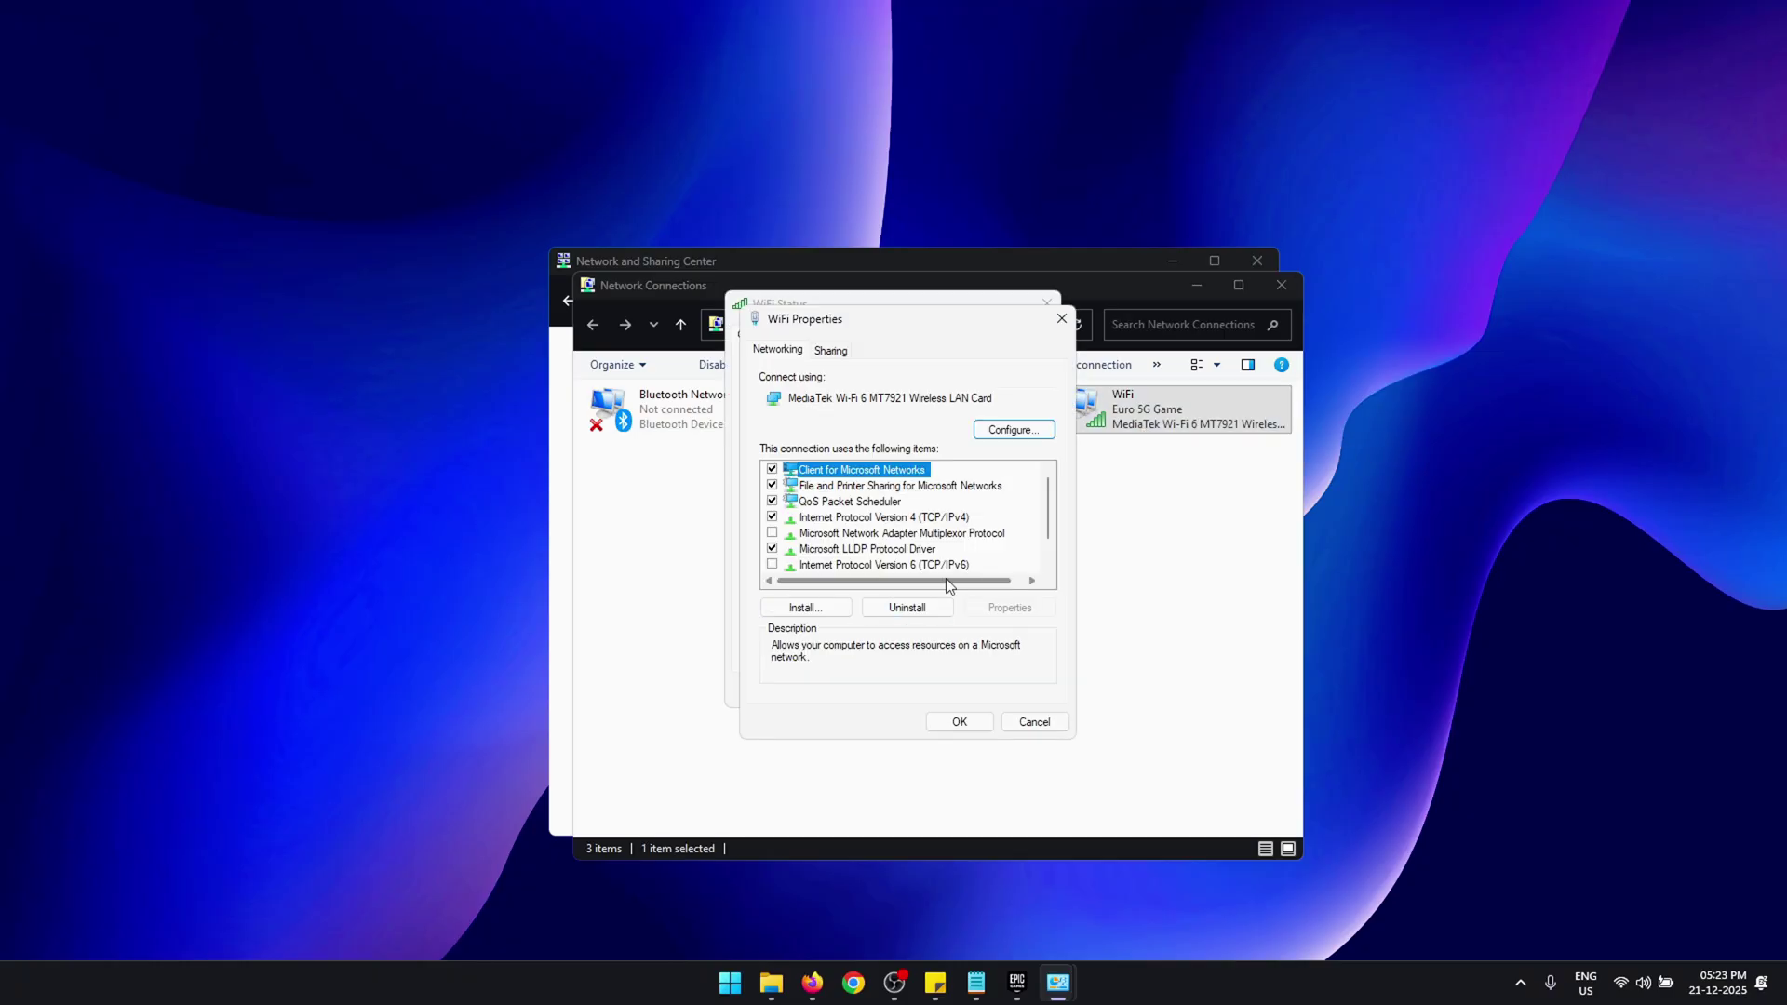
pyautogui.click(1013, 430)
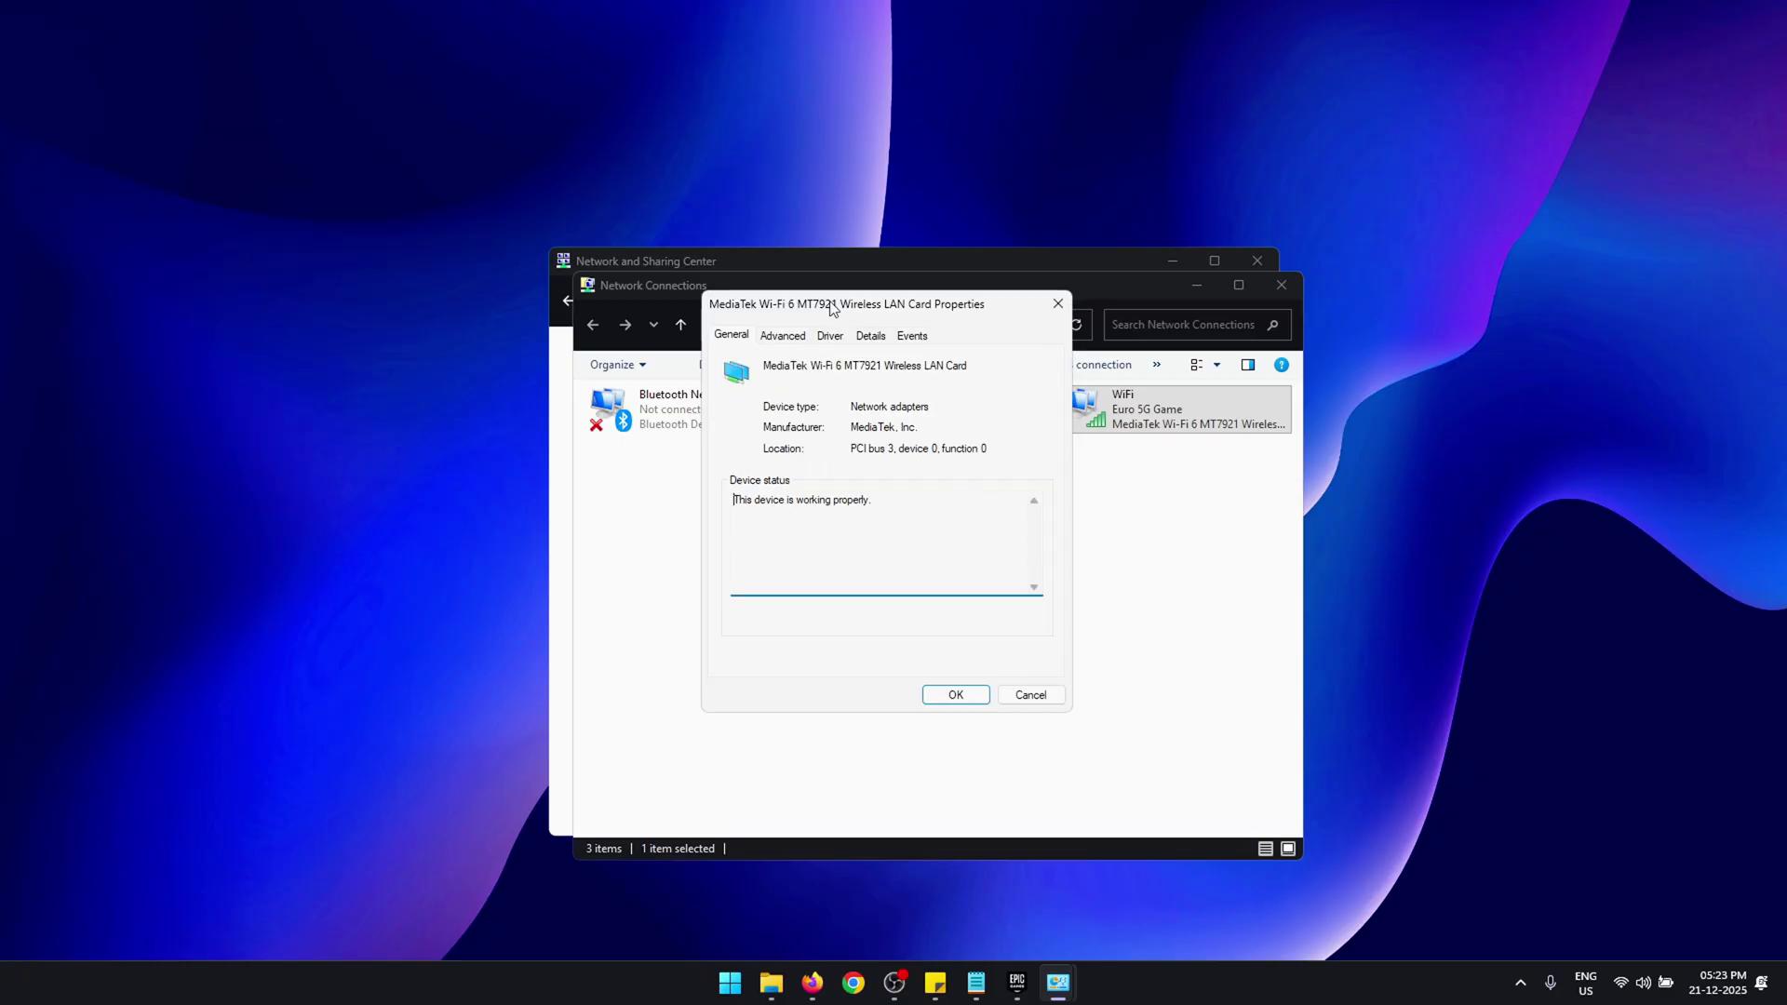
pyautogui.click(783, 336)
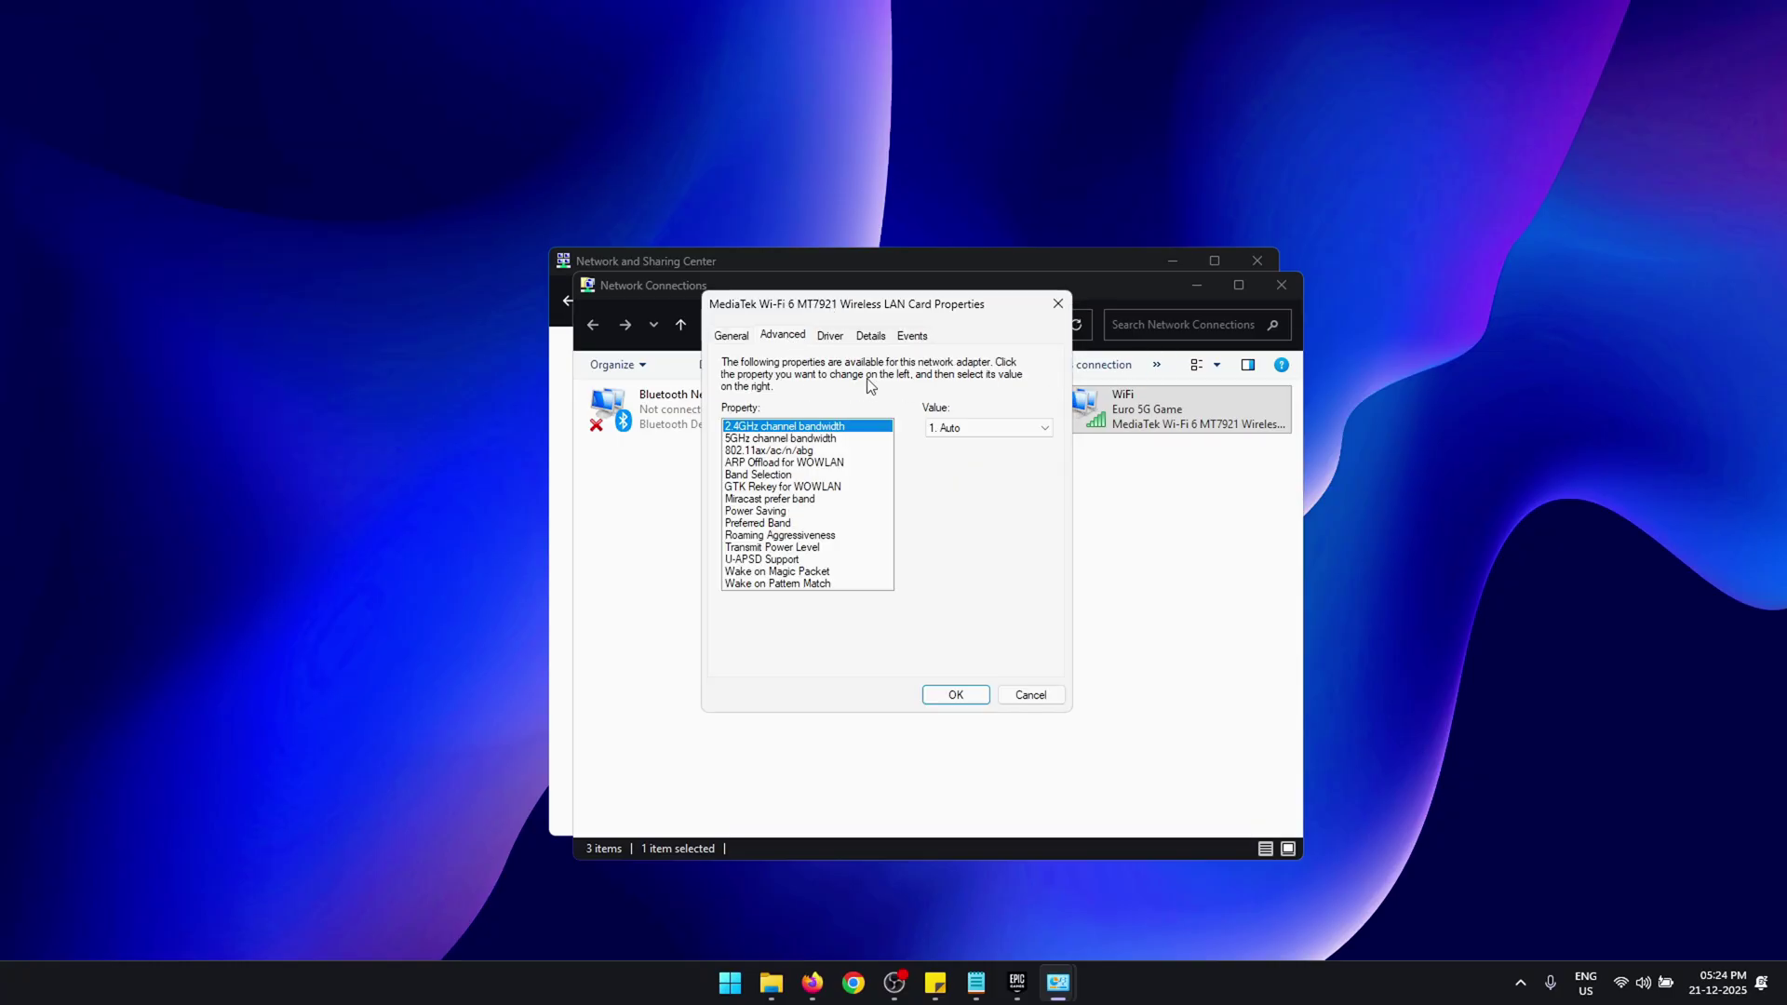
# Check the available modes of the 802.11ax/ac/n/abg property and select 802.11ac.
pyautogui.click(792, 451)
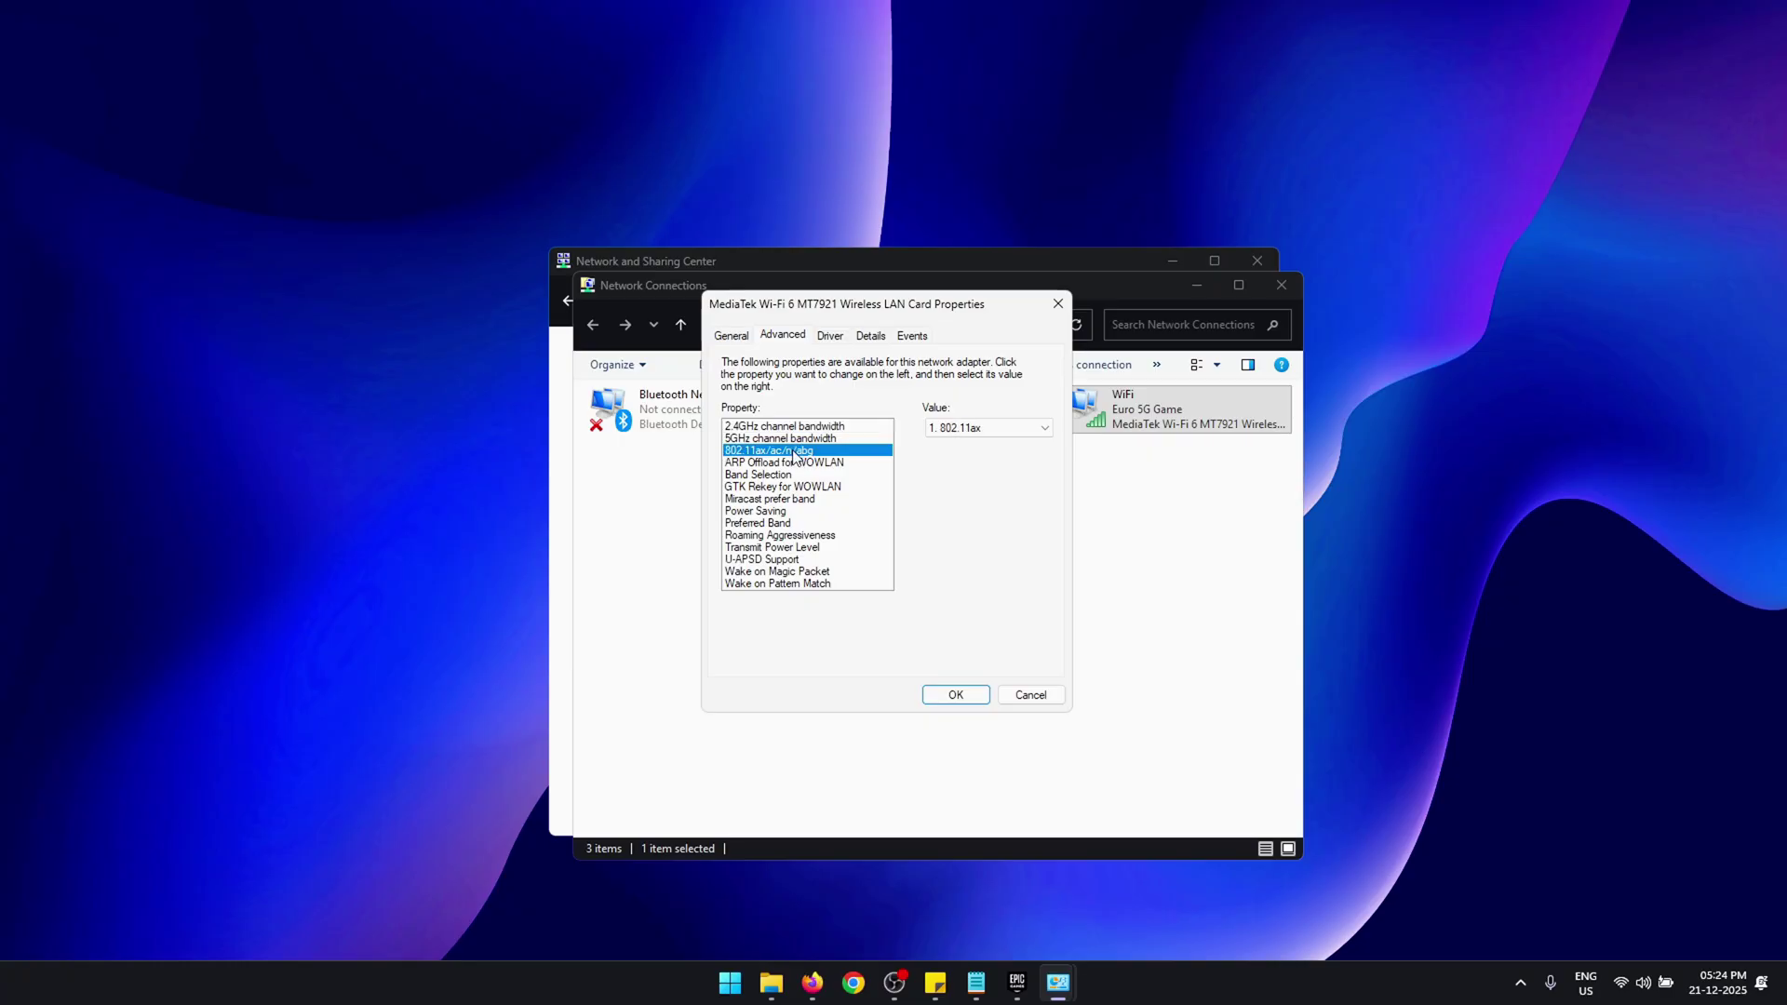
pyautogui.click(949, 430)
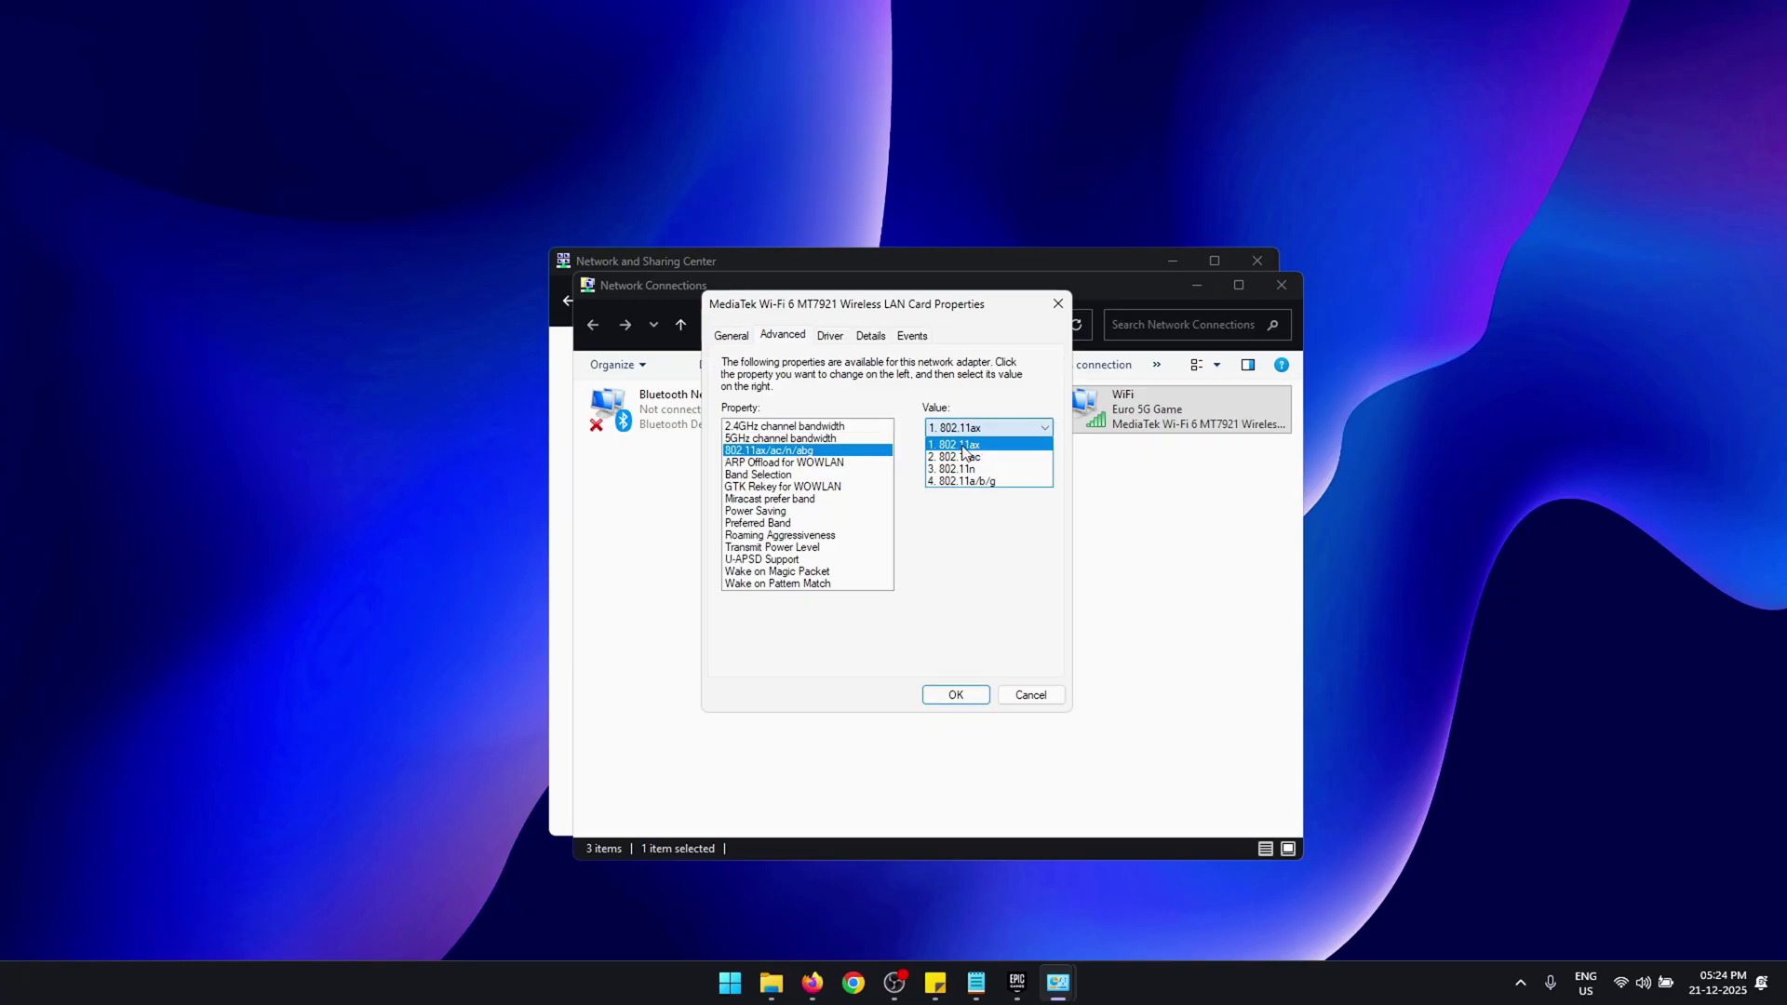
pyautogui.click(1019, 428)
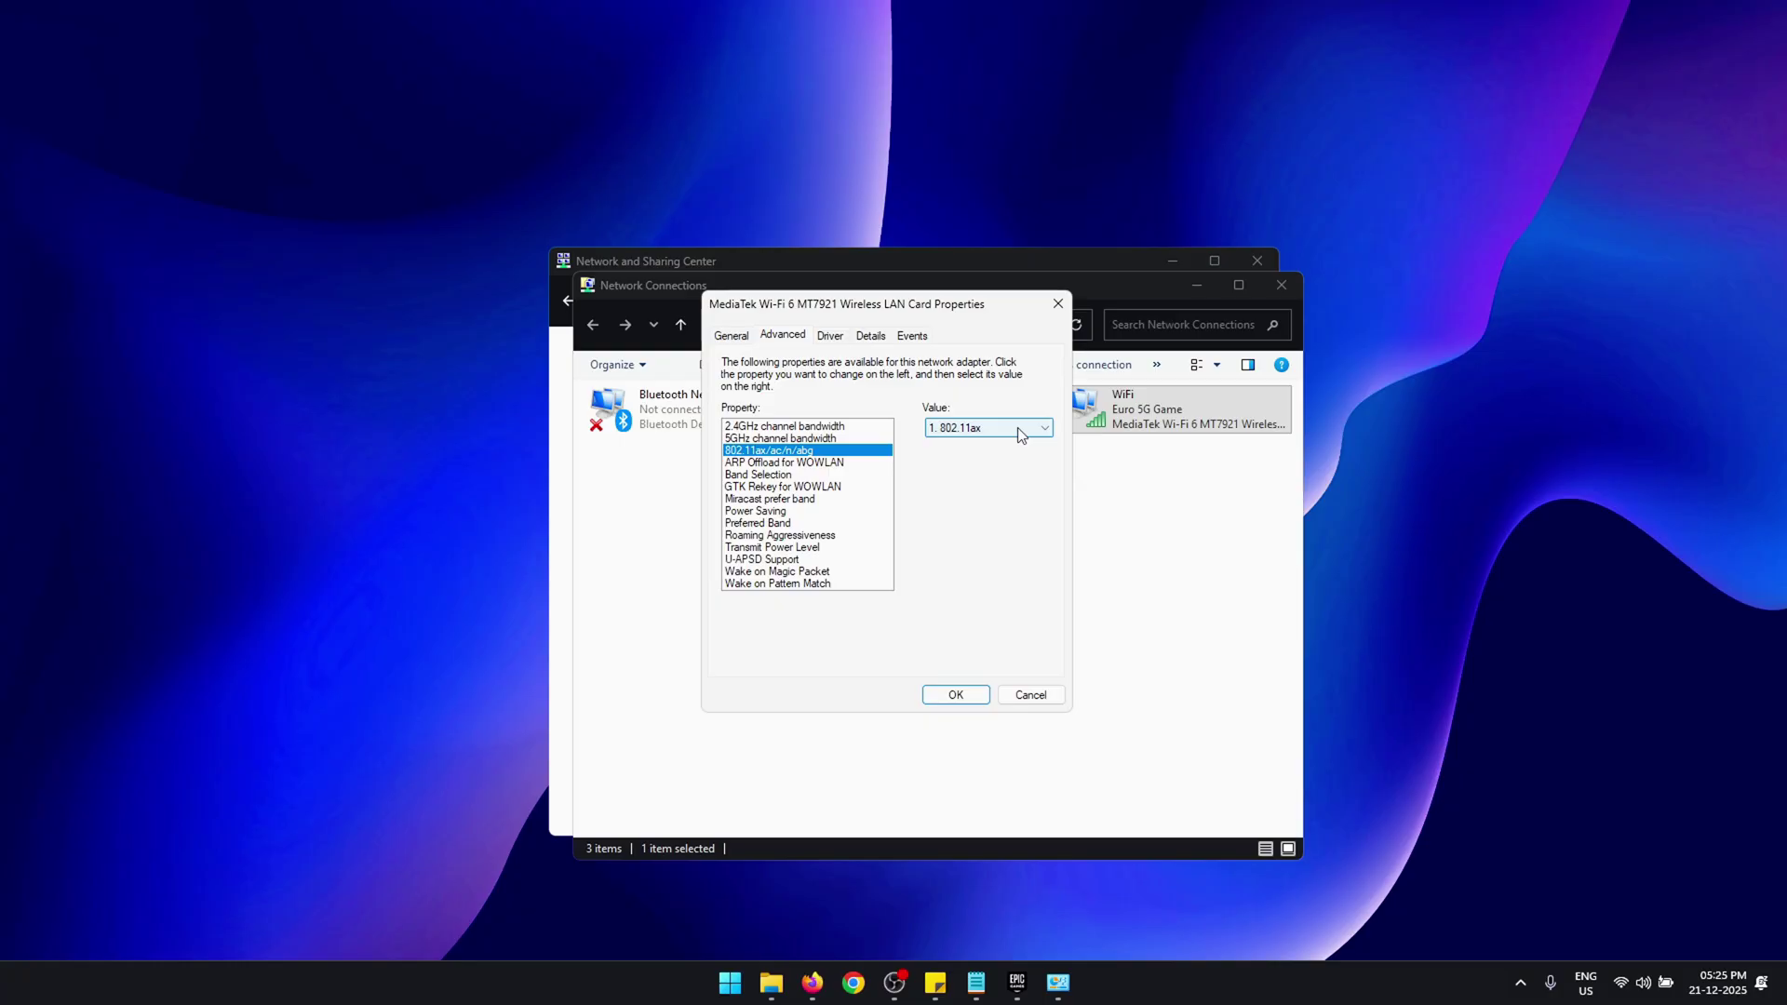
pyautogui.click(1020, 433)
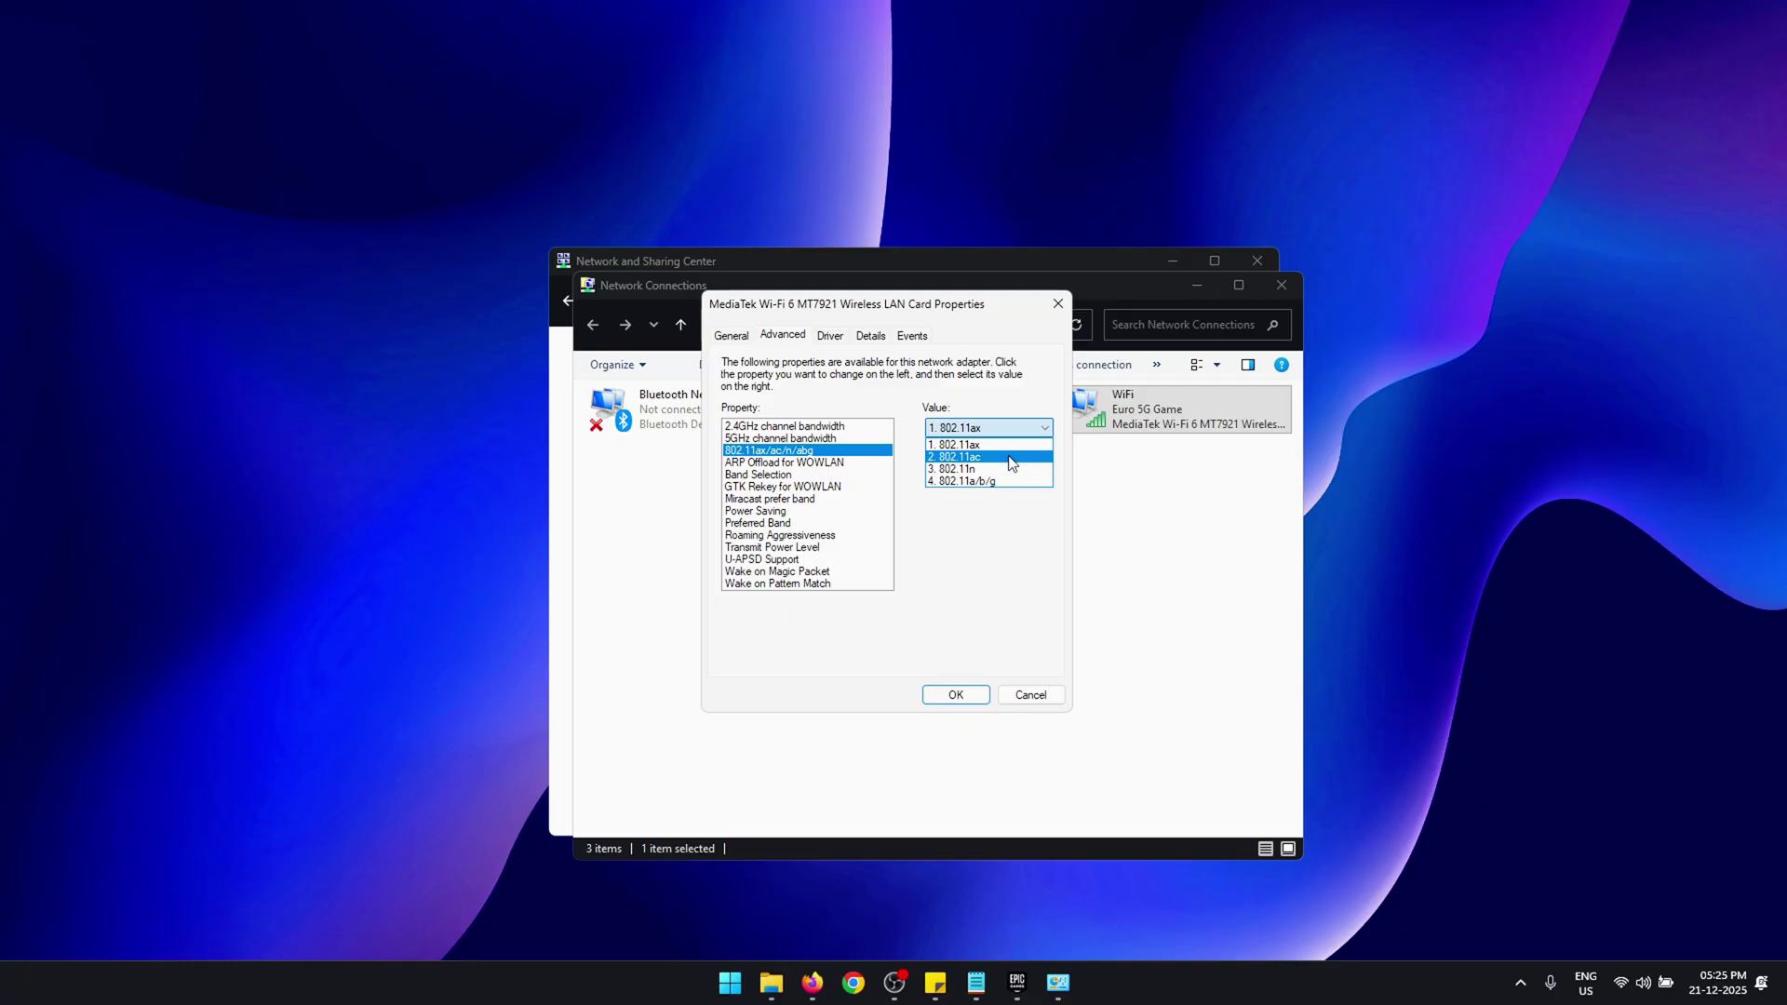
pyautogui.click(1011, 464)
# Review the wireless adapter's Power Saving, Roaming Aggressiveness and Transmit Power Level properties, and confirm its settings.
pyautogui.click(779, 512)
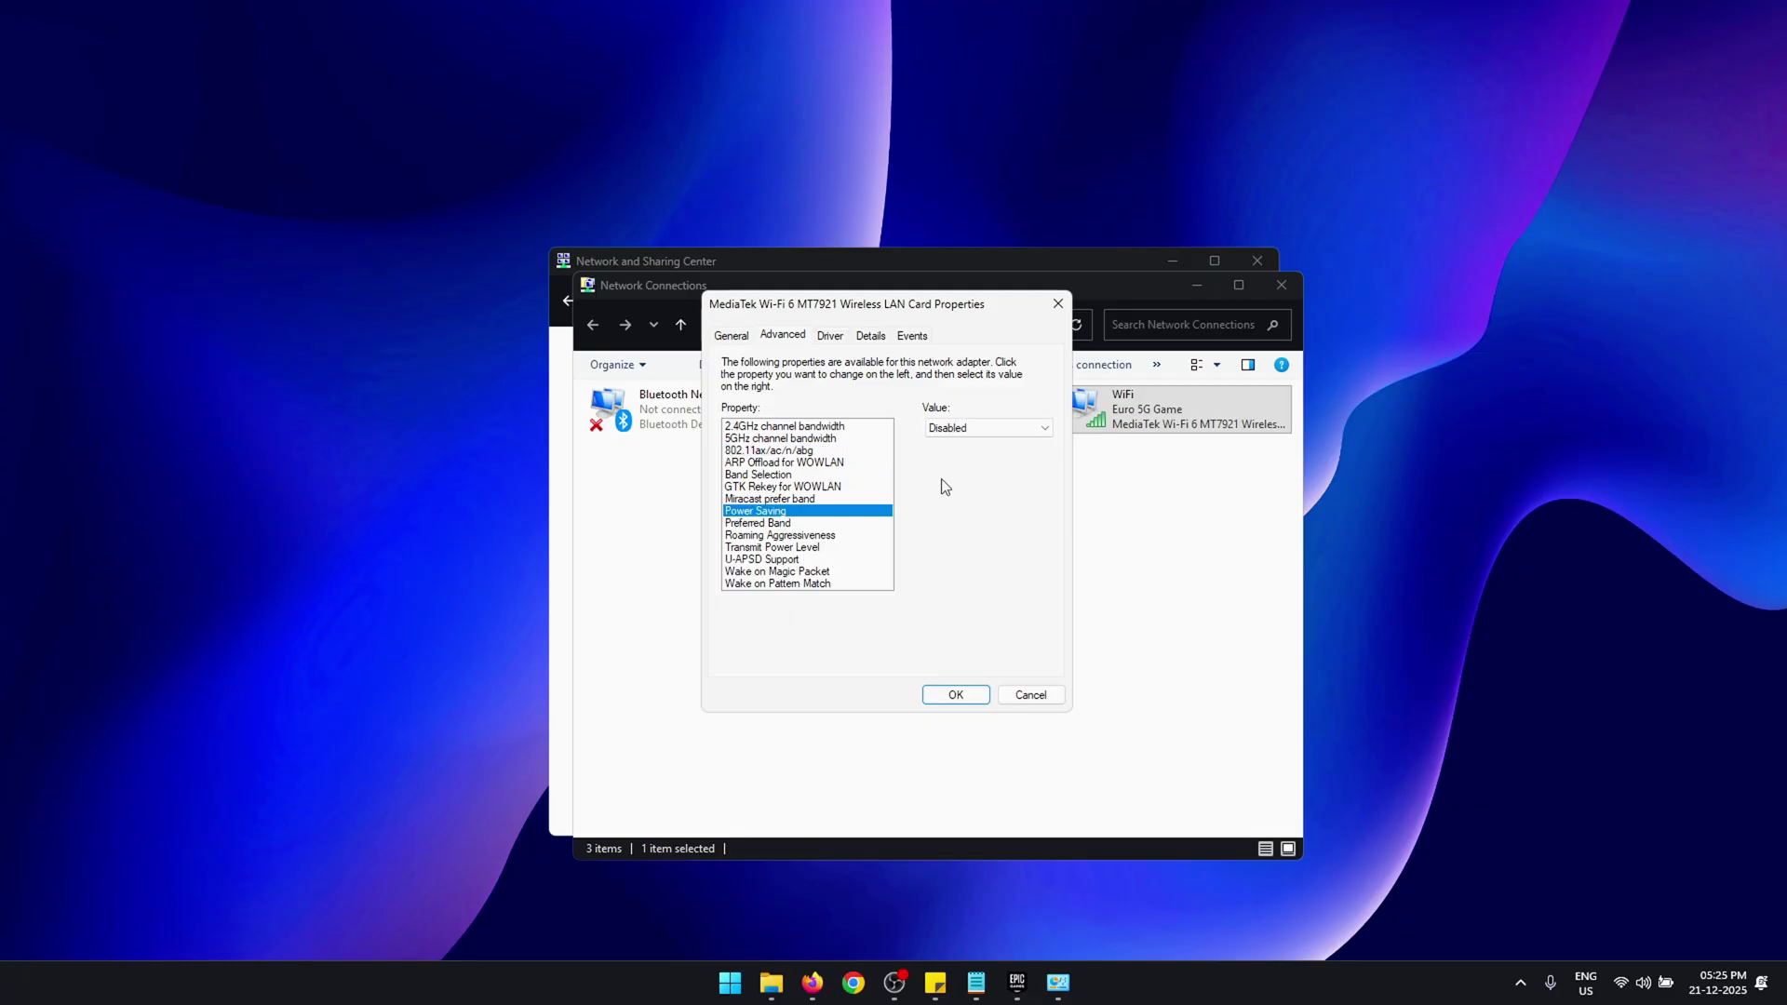
pyautogui.click(779, 535)
pyautogui.click(957, 429)
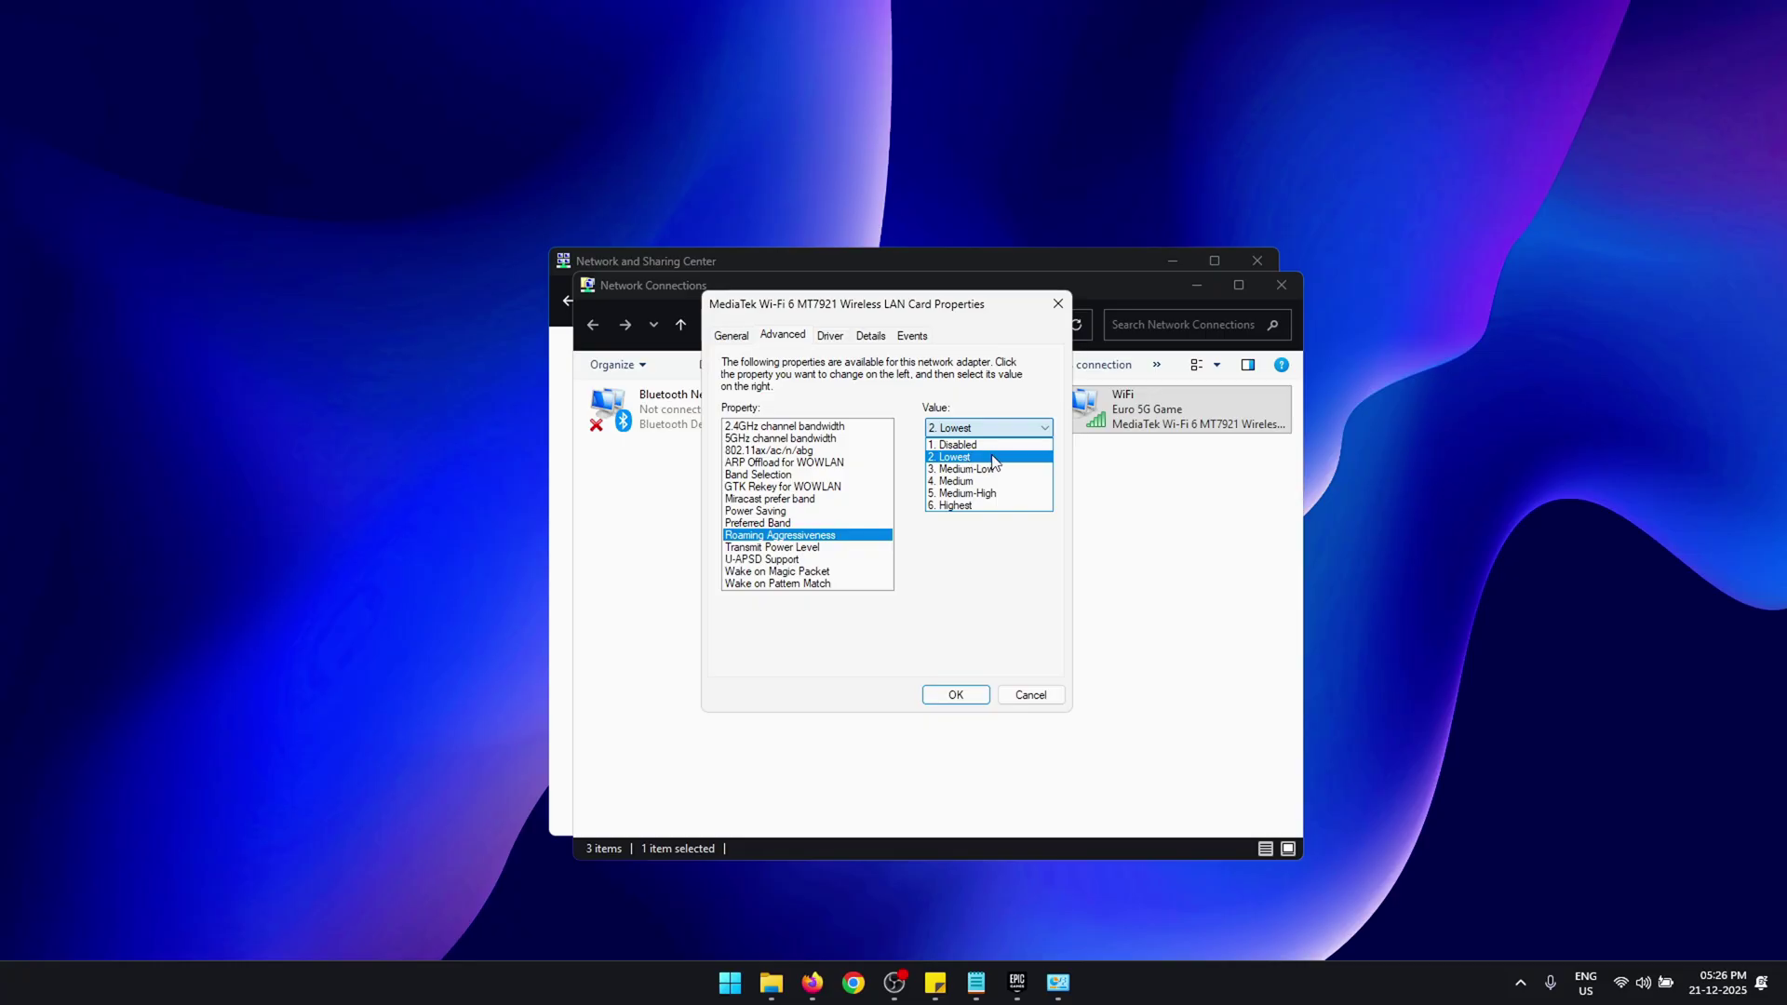
pyautogui.click(865, 547)
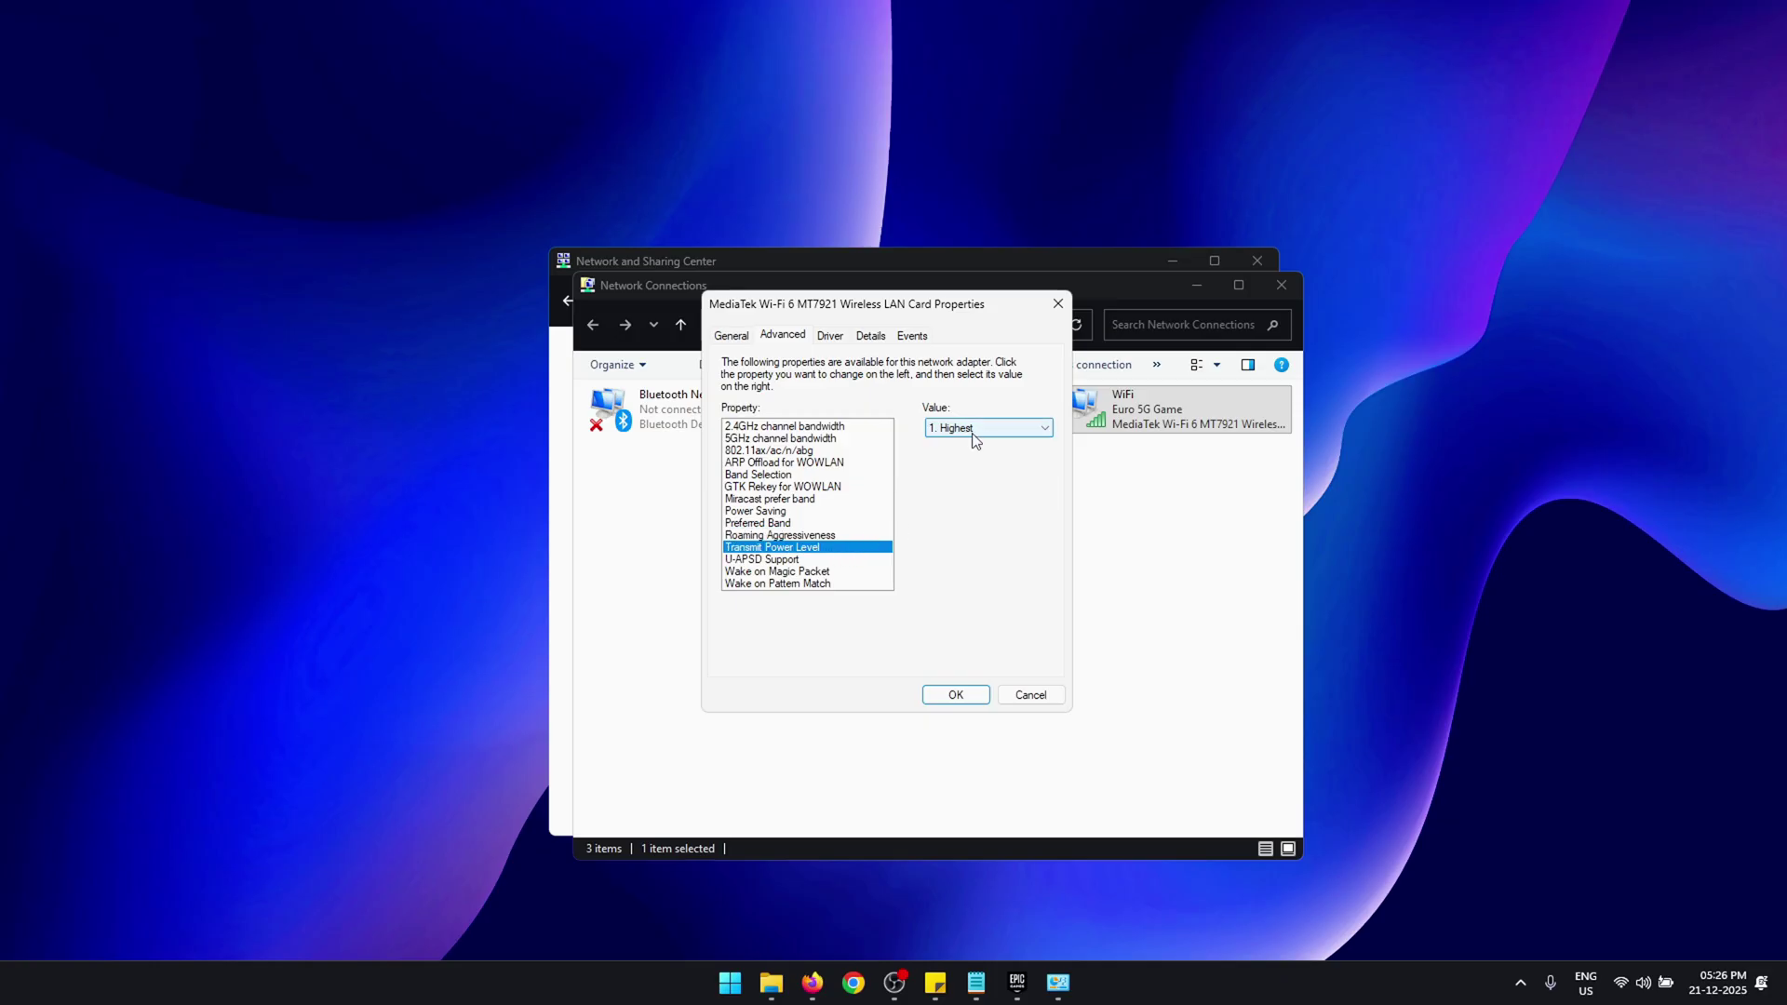
pyautogui.click(772, 511)
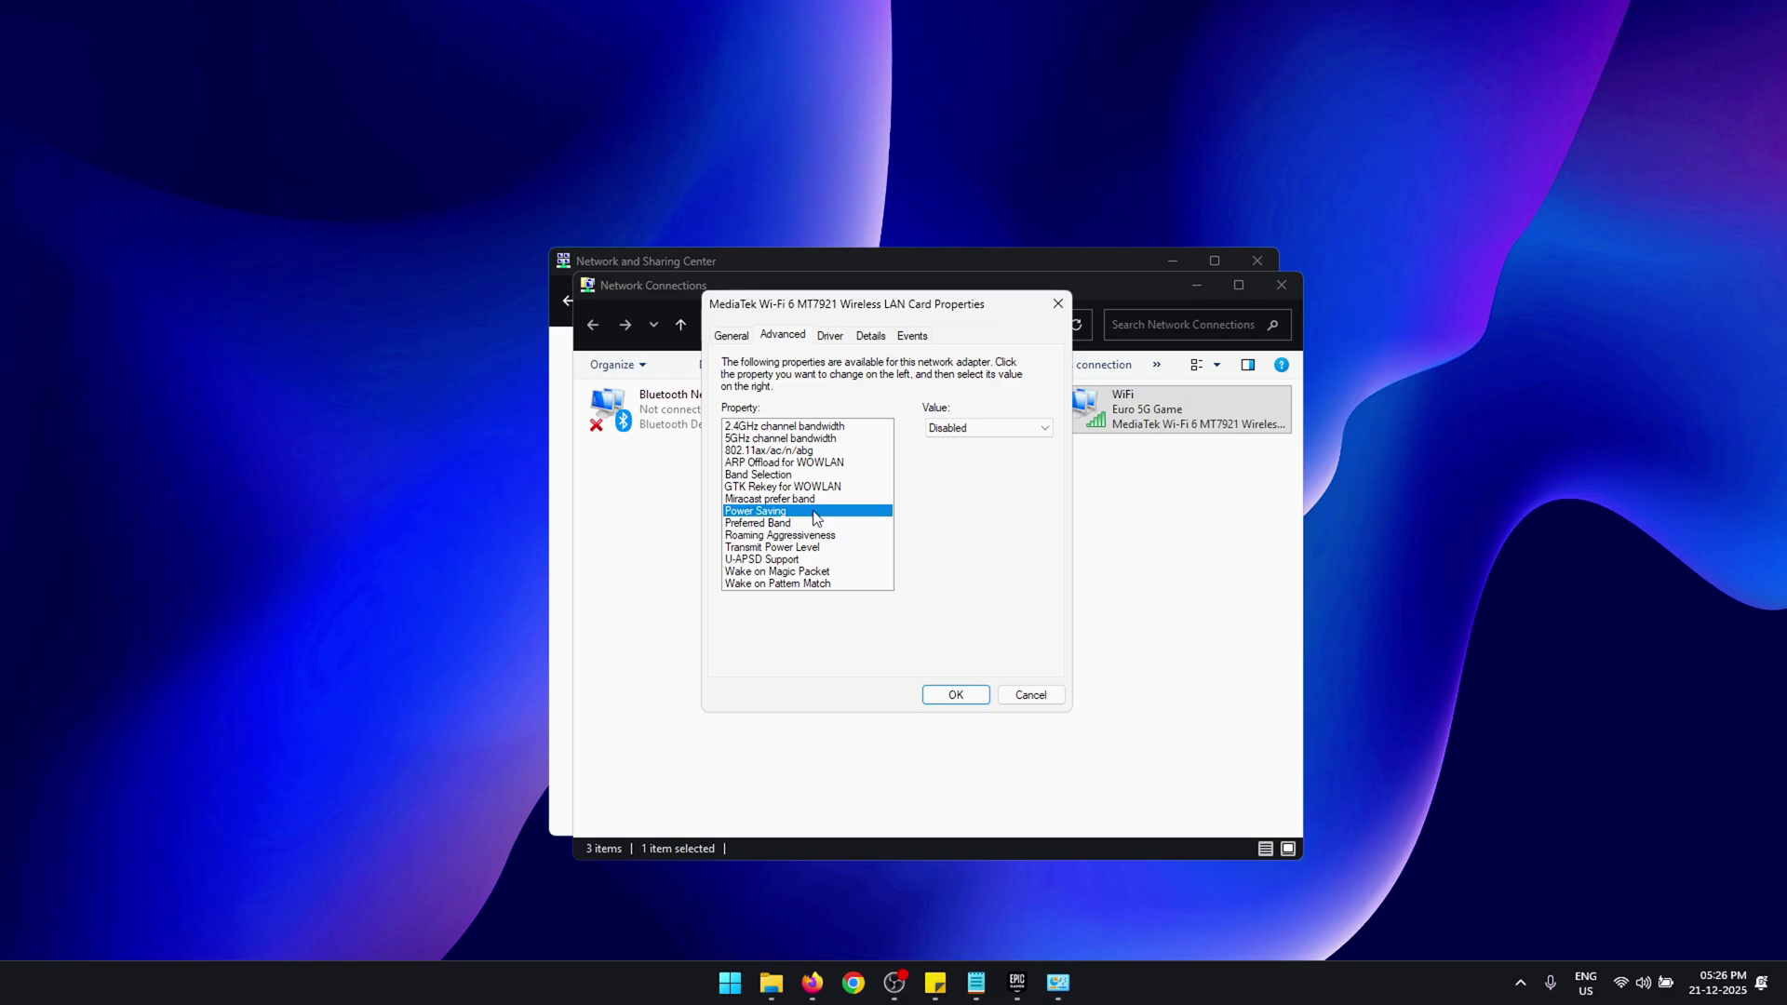
pyautogui.click(963, 693)
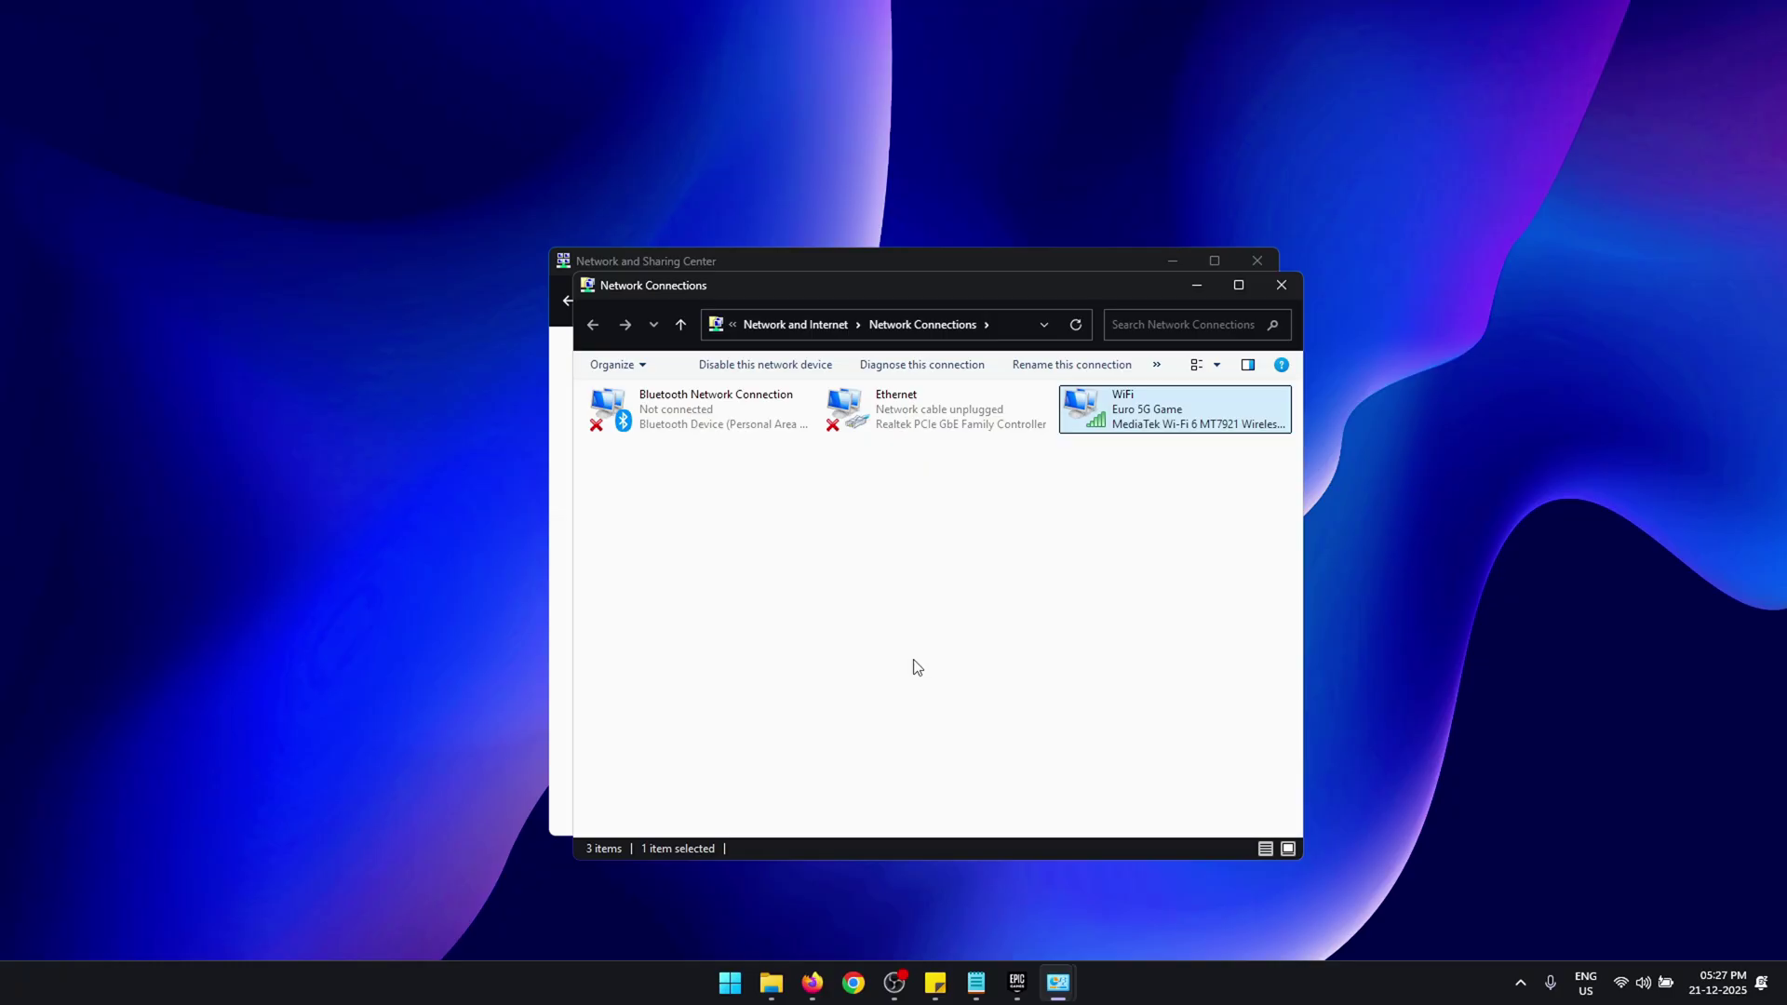
# Open the advanced configuration properties of the Ethernet connection's Realtek adapter.
pyautogui.click(913, 420)
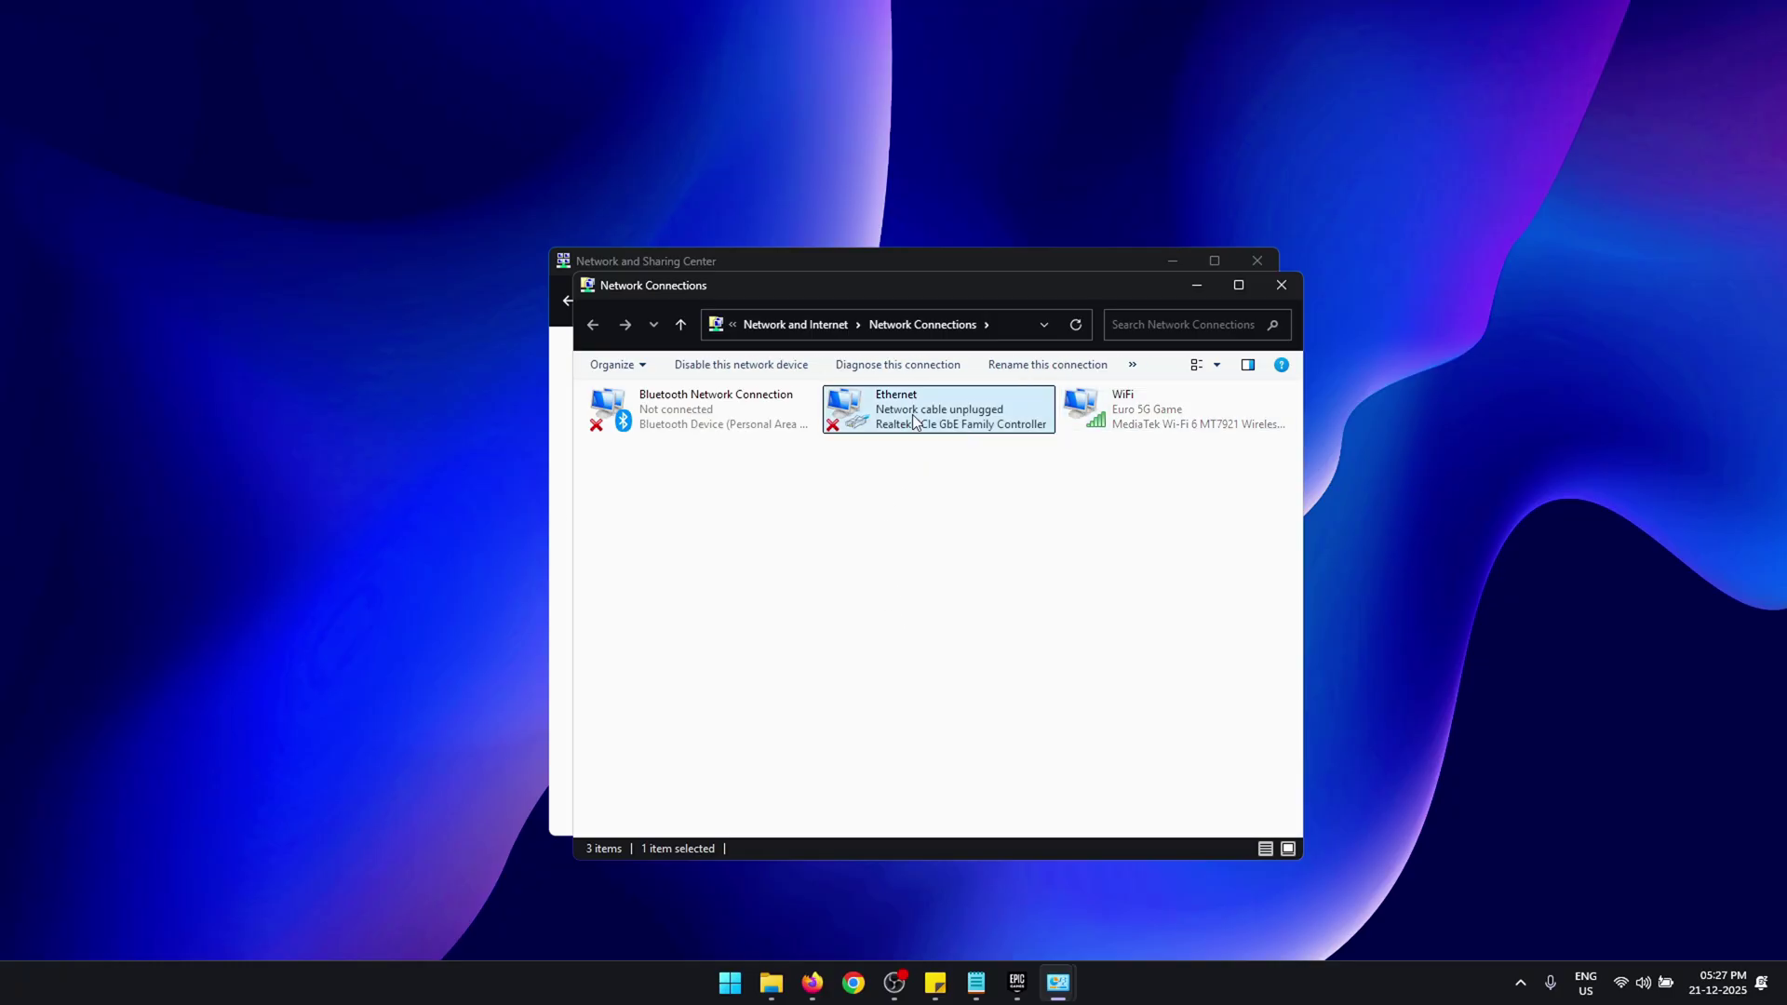
pyautogui.doubleClick(913, 420)
pyautogui.click(871, 490)
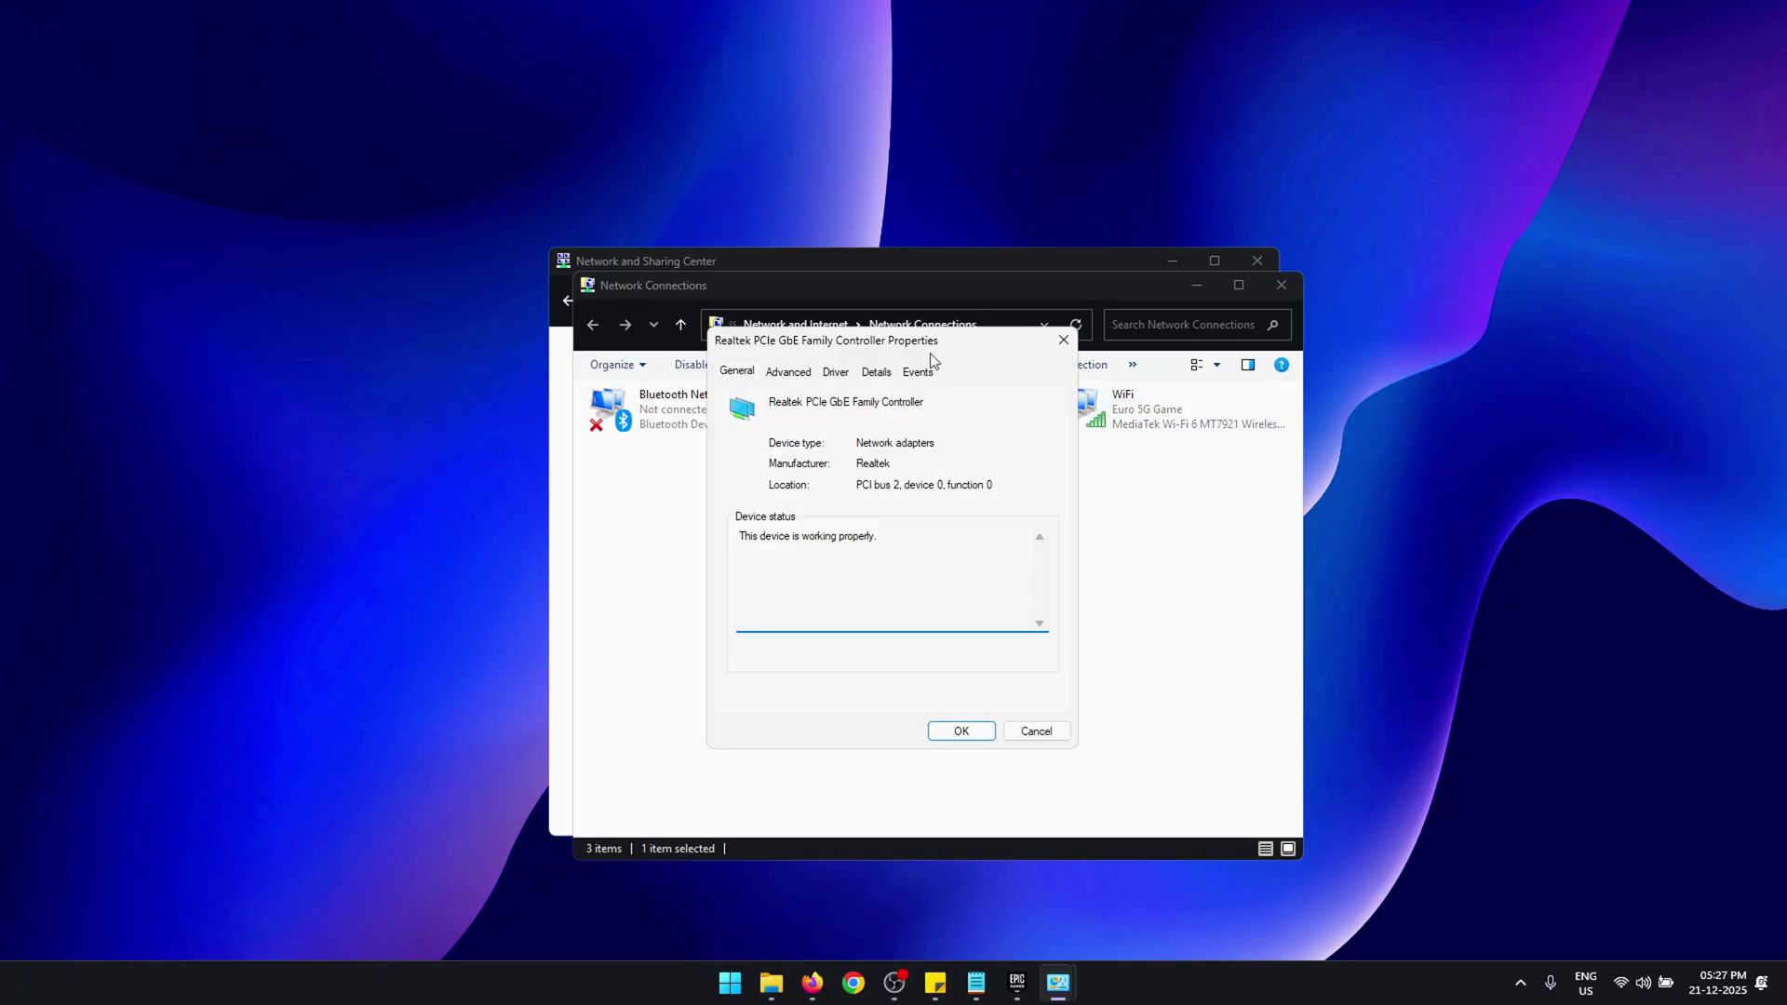
pyautogui.click(789, 373)
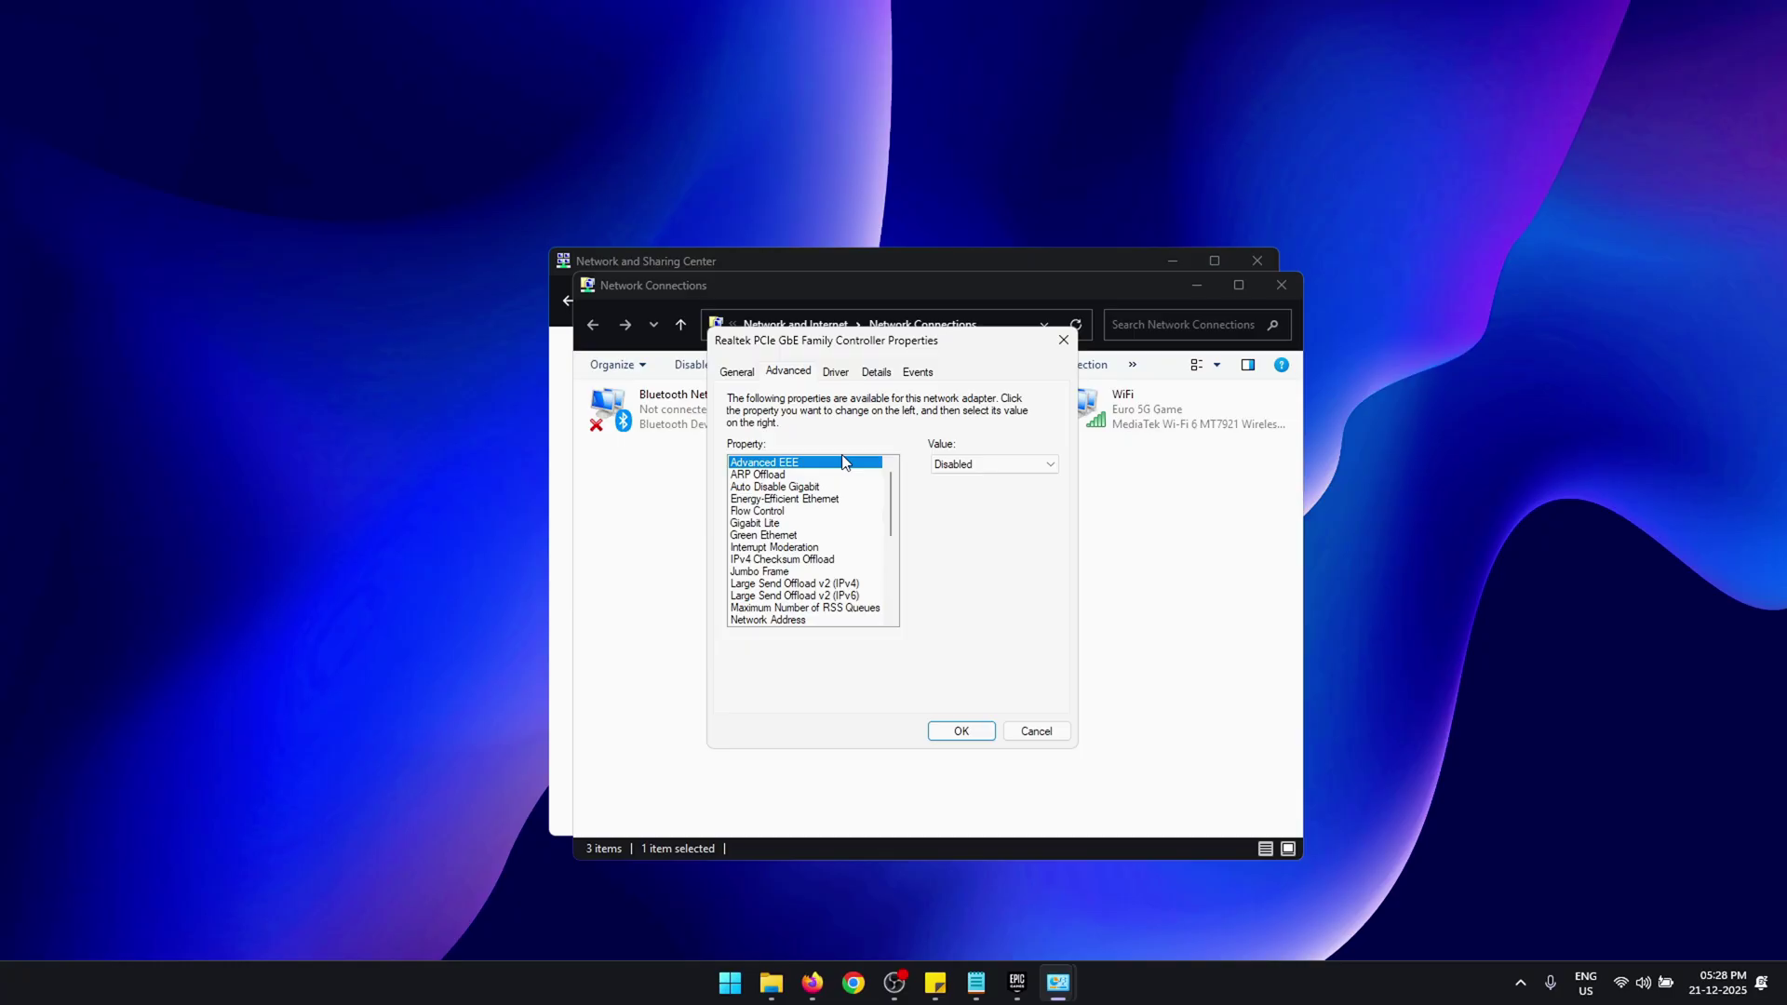
# Review the Auto Disable Gigabit, Energy-Efficient Ethernet, Flow Control and Gigabit Lite properties, and open the value choices for Green Ethernet.
pyautogui.click(823, 490)
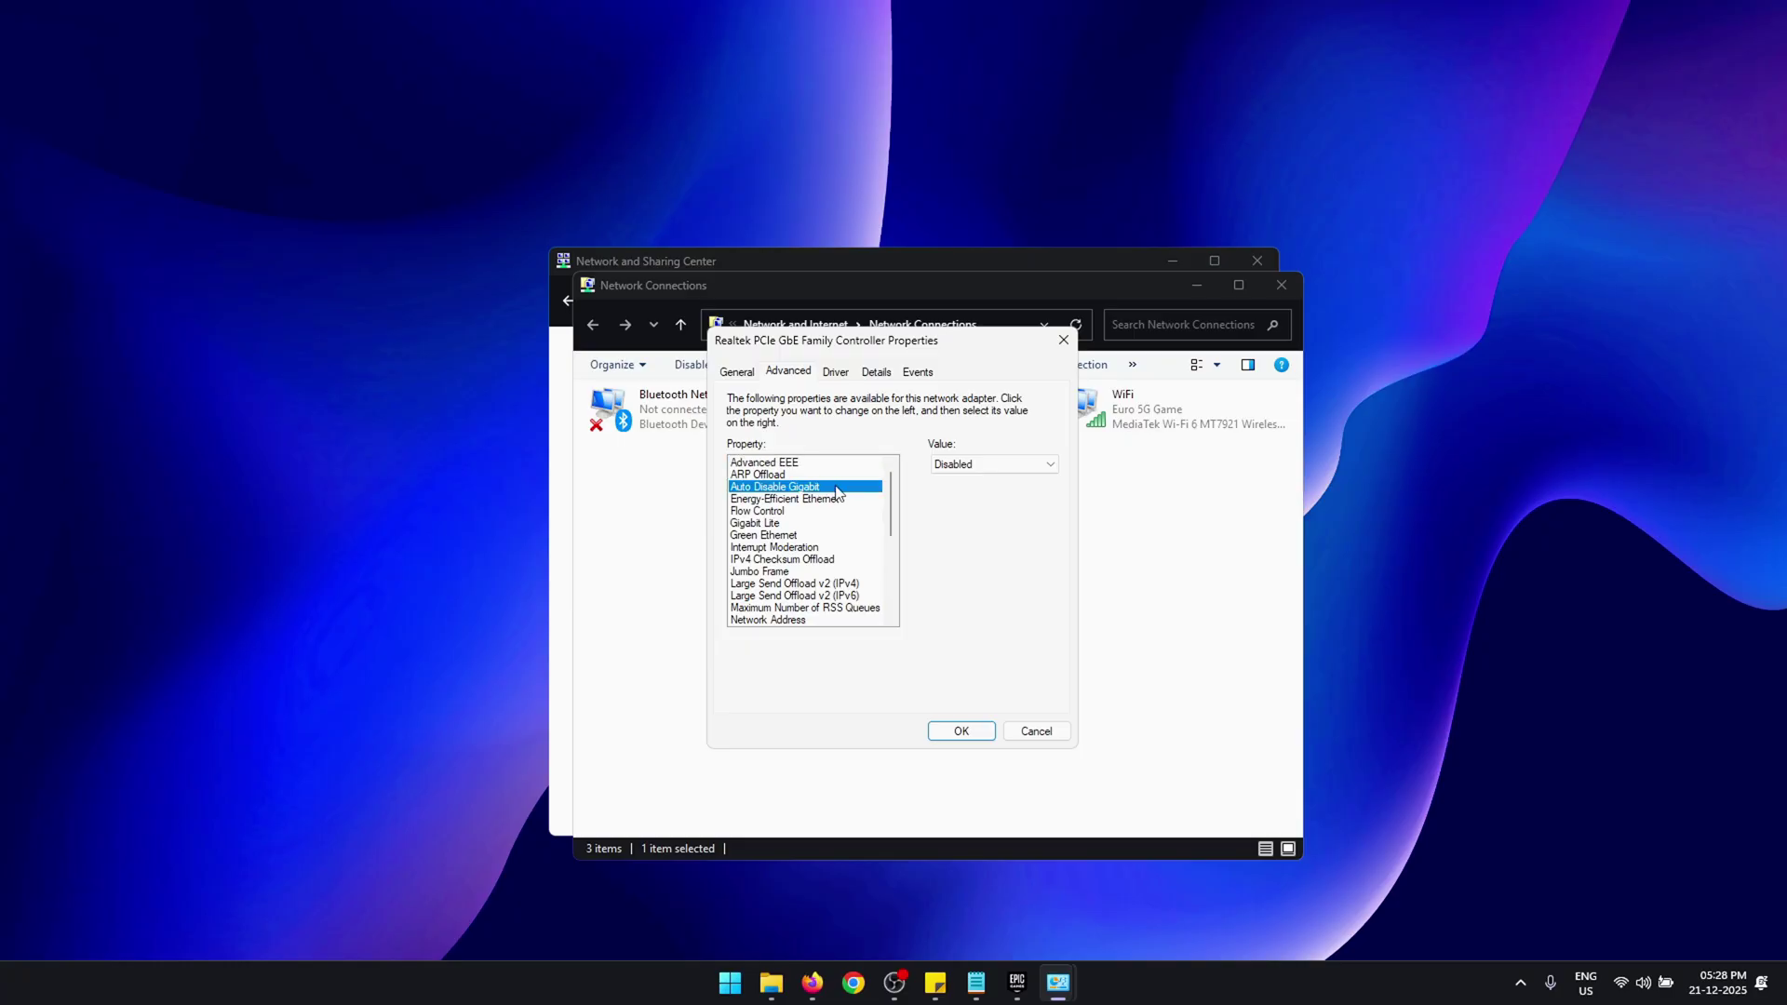
pyautogui.click(847, 500)
pyautogui.click(826, 511)
pyautogui.click(826, 523)
pyautogui.click(823, 536)
pyautogui.click(949, 464)
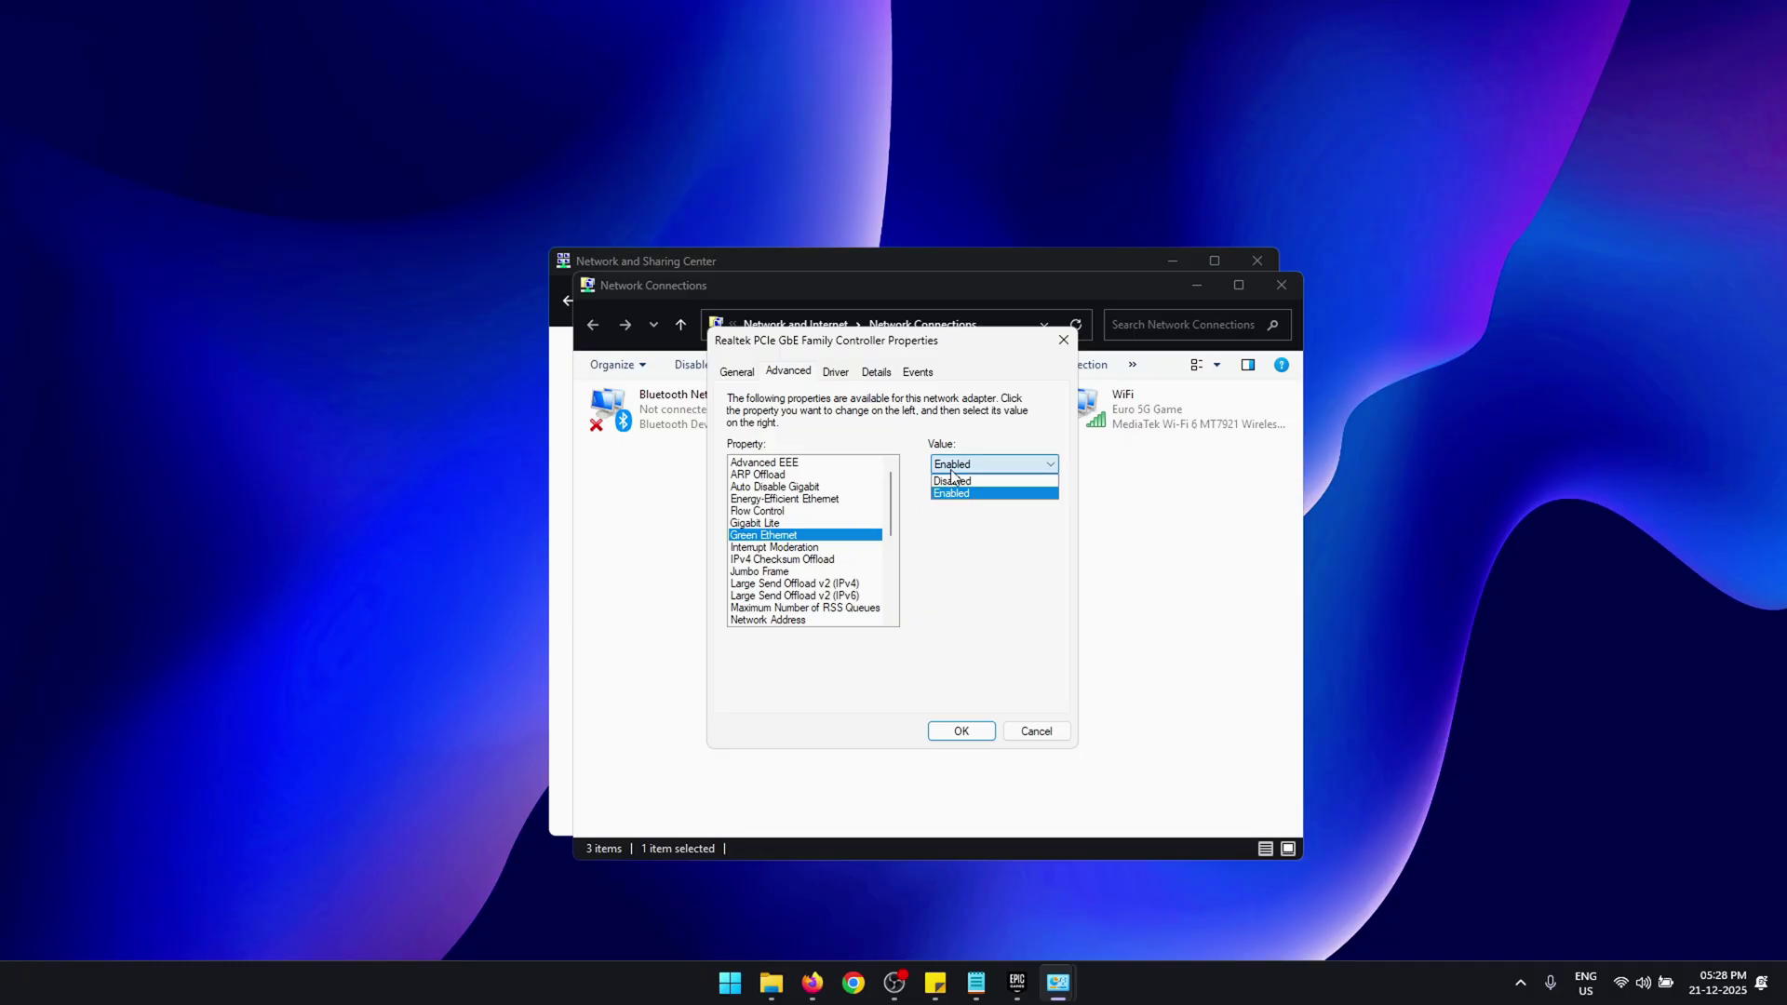
# Set the Ethernet adapter's Jumbo Frame property to 9014 Bytes.
pyautogui.scroll(-1, 813, 529)
pyautogui.click(813, 529)
pyautogui.click(954, 465)
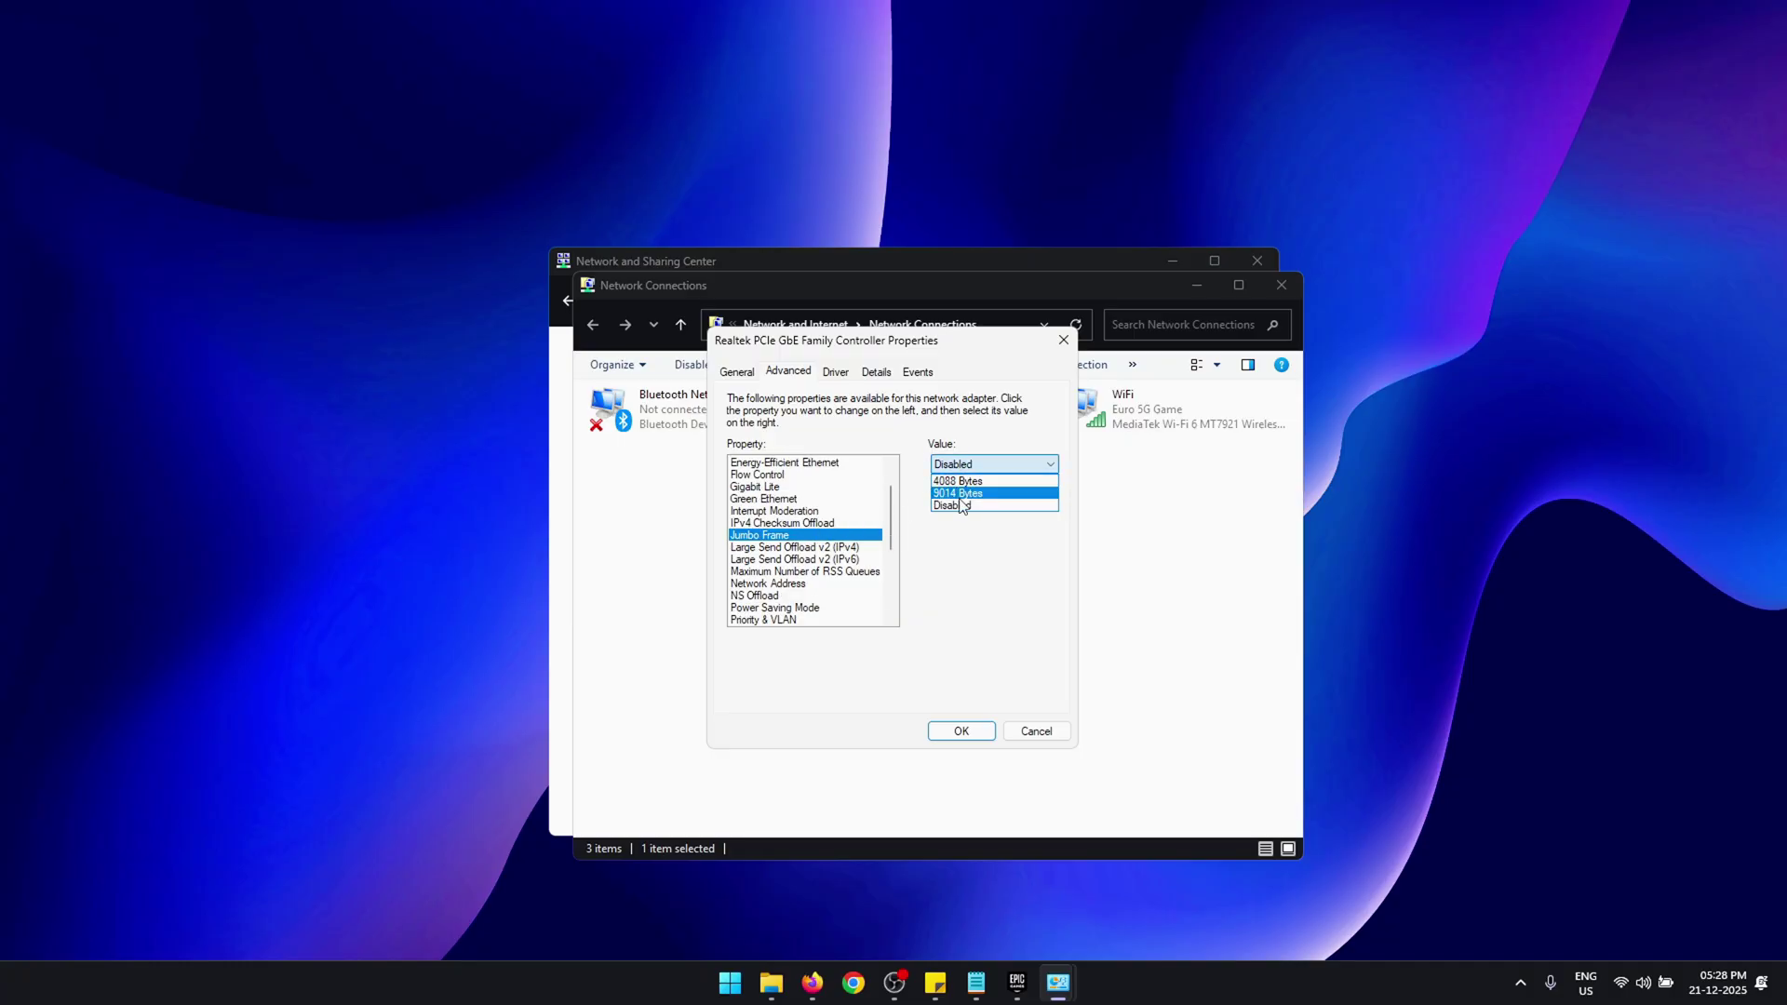
pyautogui.click(955, 494)
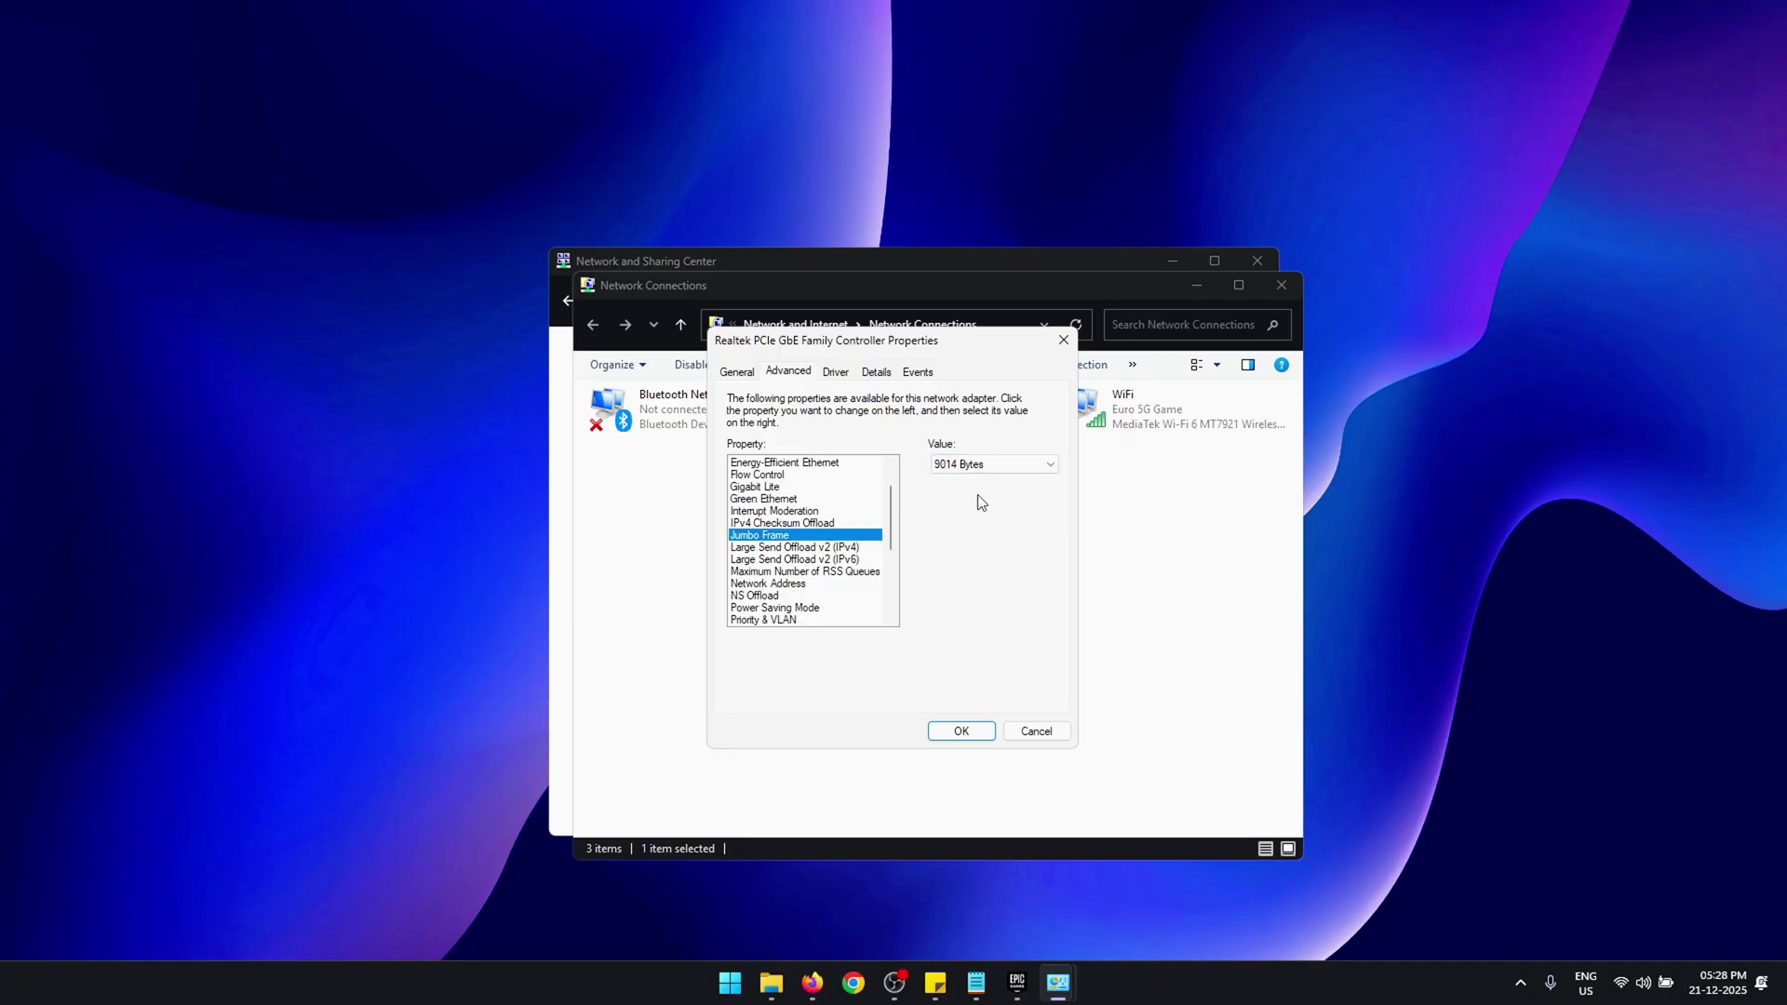
# Check the Power Saving Mode property and set Receive Buffers to 512.
pyautogui.scroll(-2, 806, 540)
pyautogui.click(806, 536)
pyautogui.scroll(-2, 805, 538)
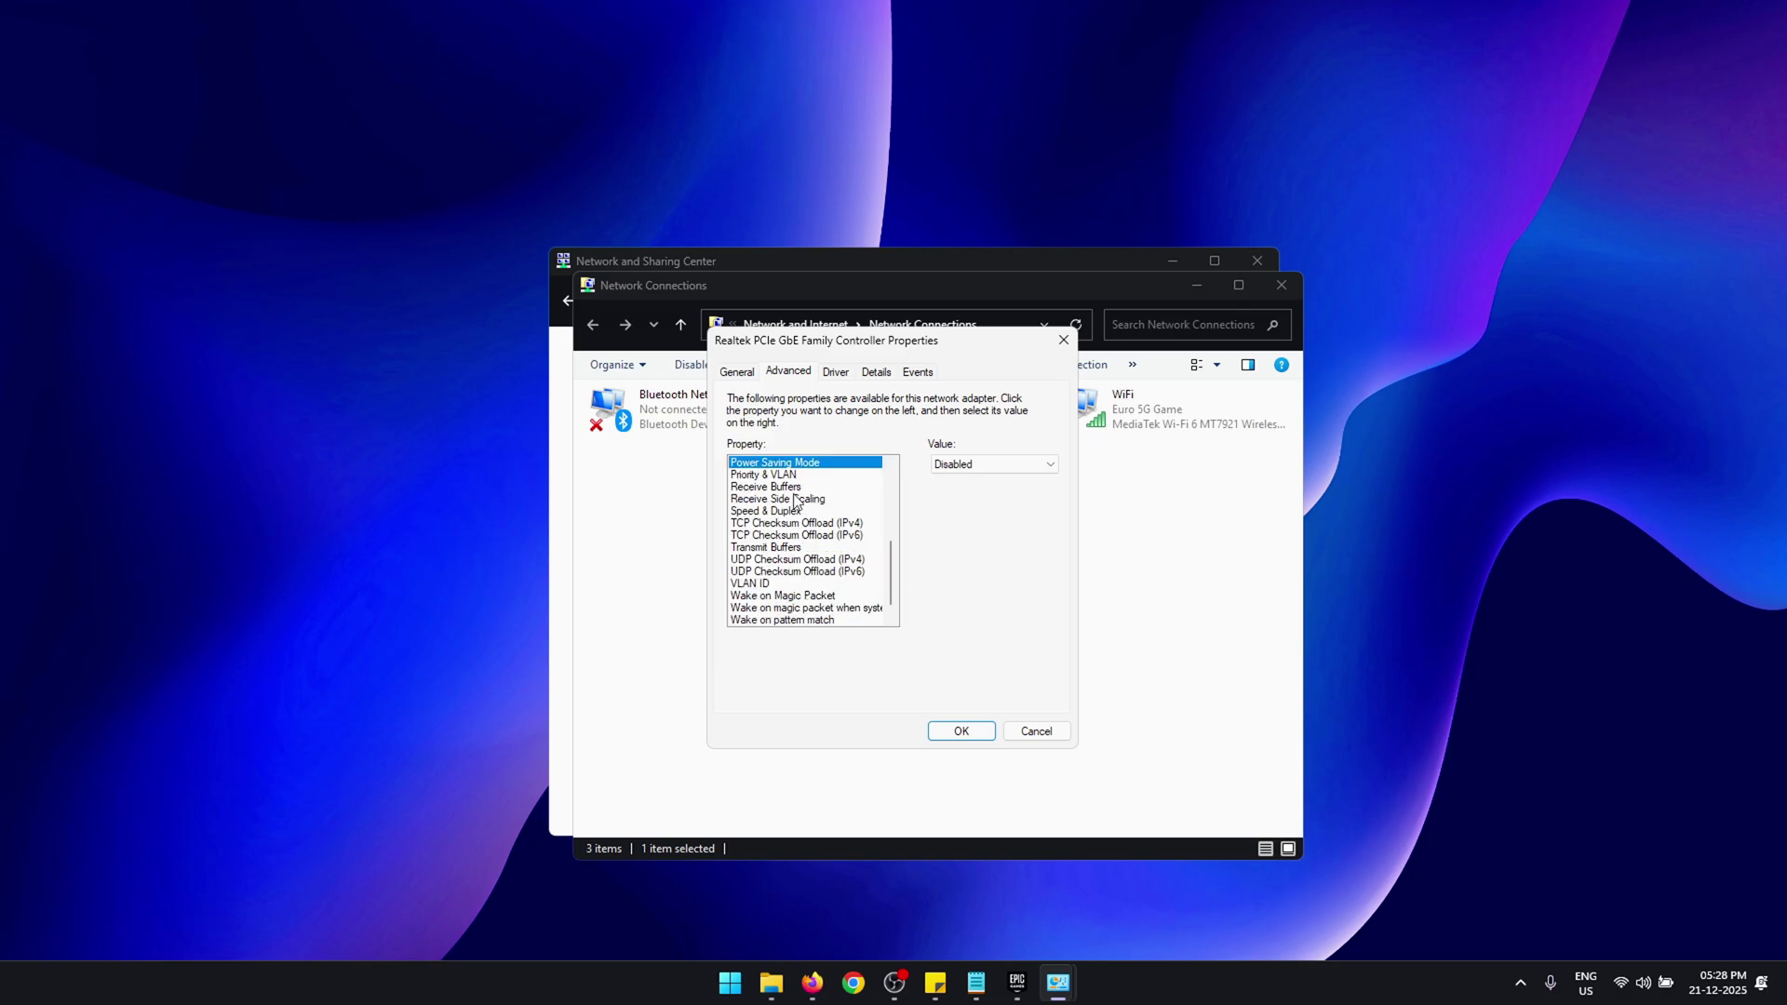
pyautogui.click(795, 486)
pyautogui.click(1049, 459)
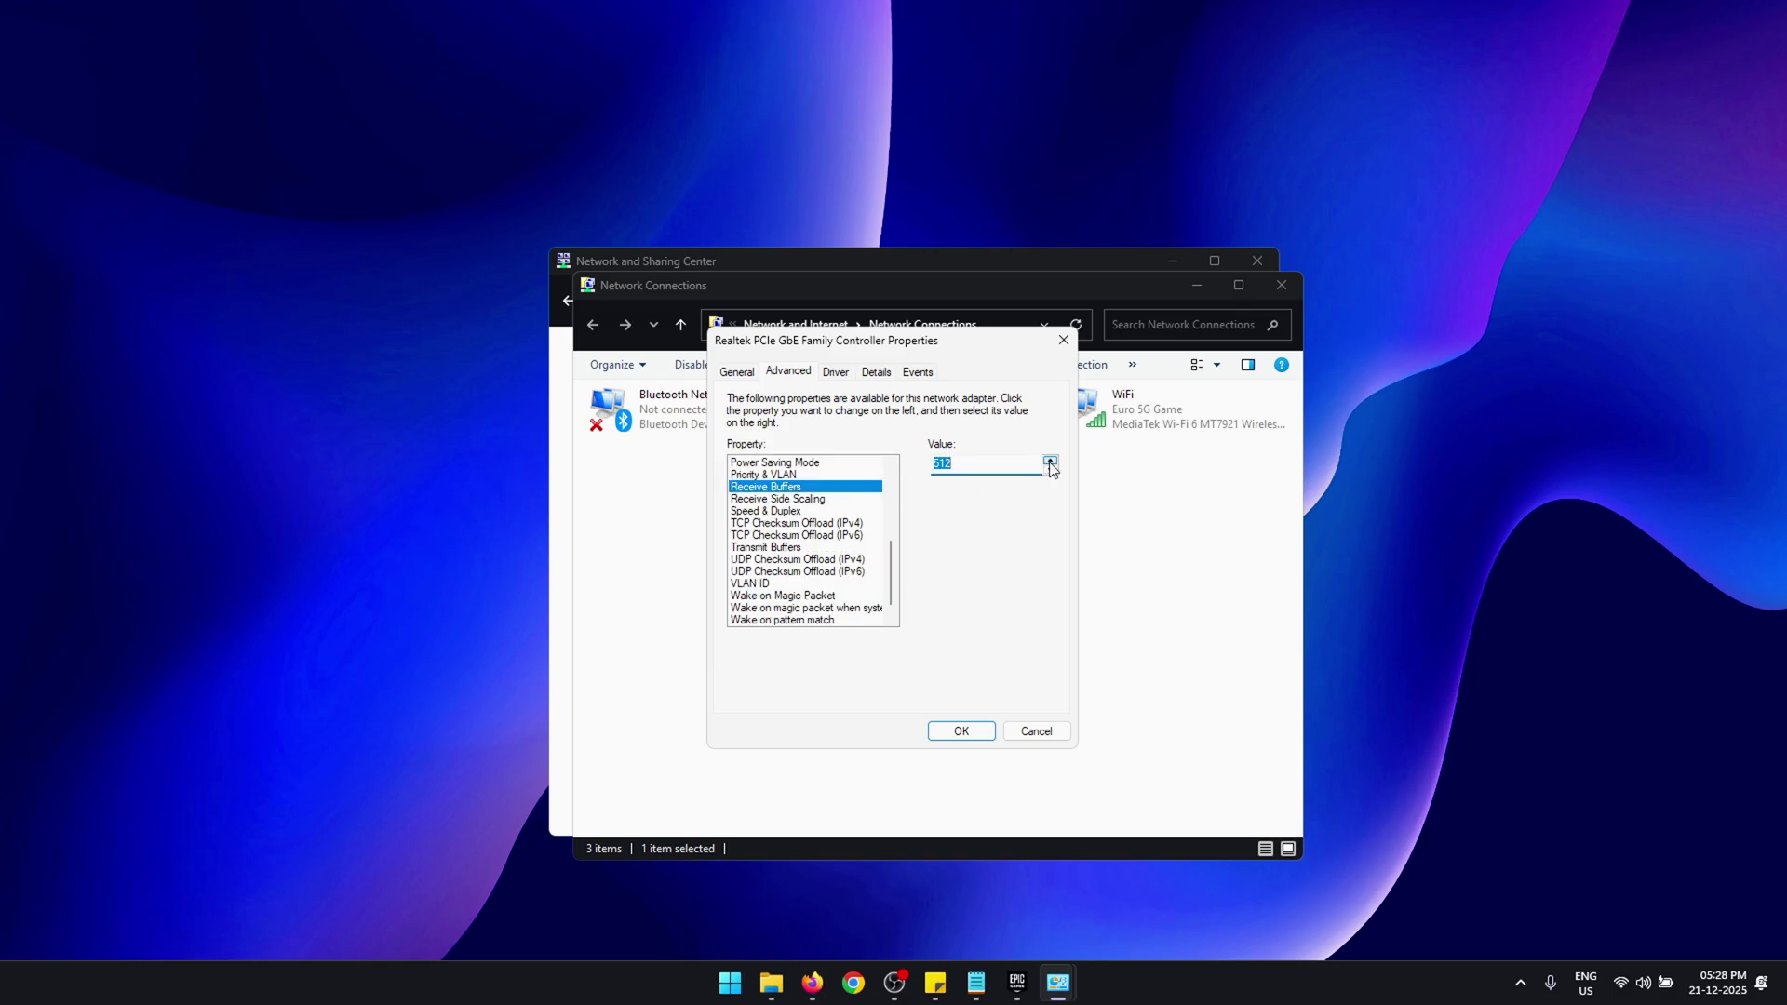
# Check Receive Side Scaling, and choose Auto Negotiation for Speed & Duplex.
pyautogui.click(825, 498)
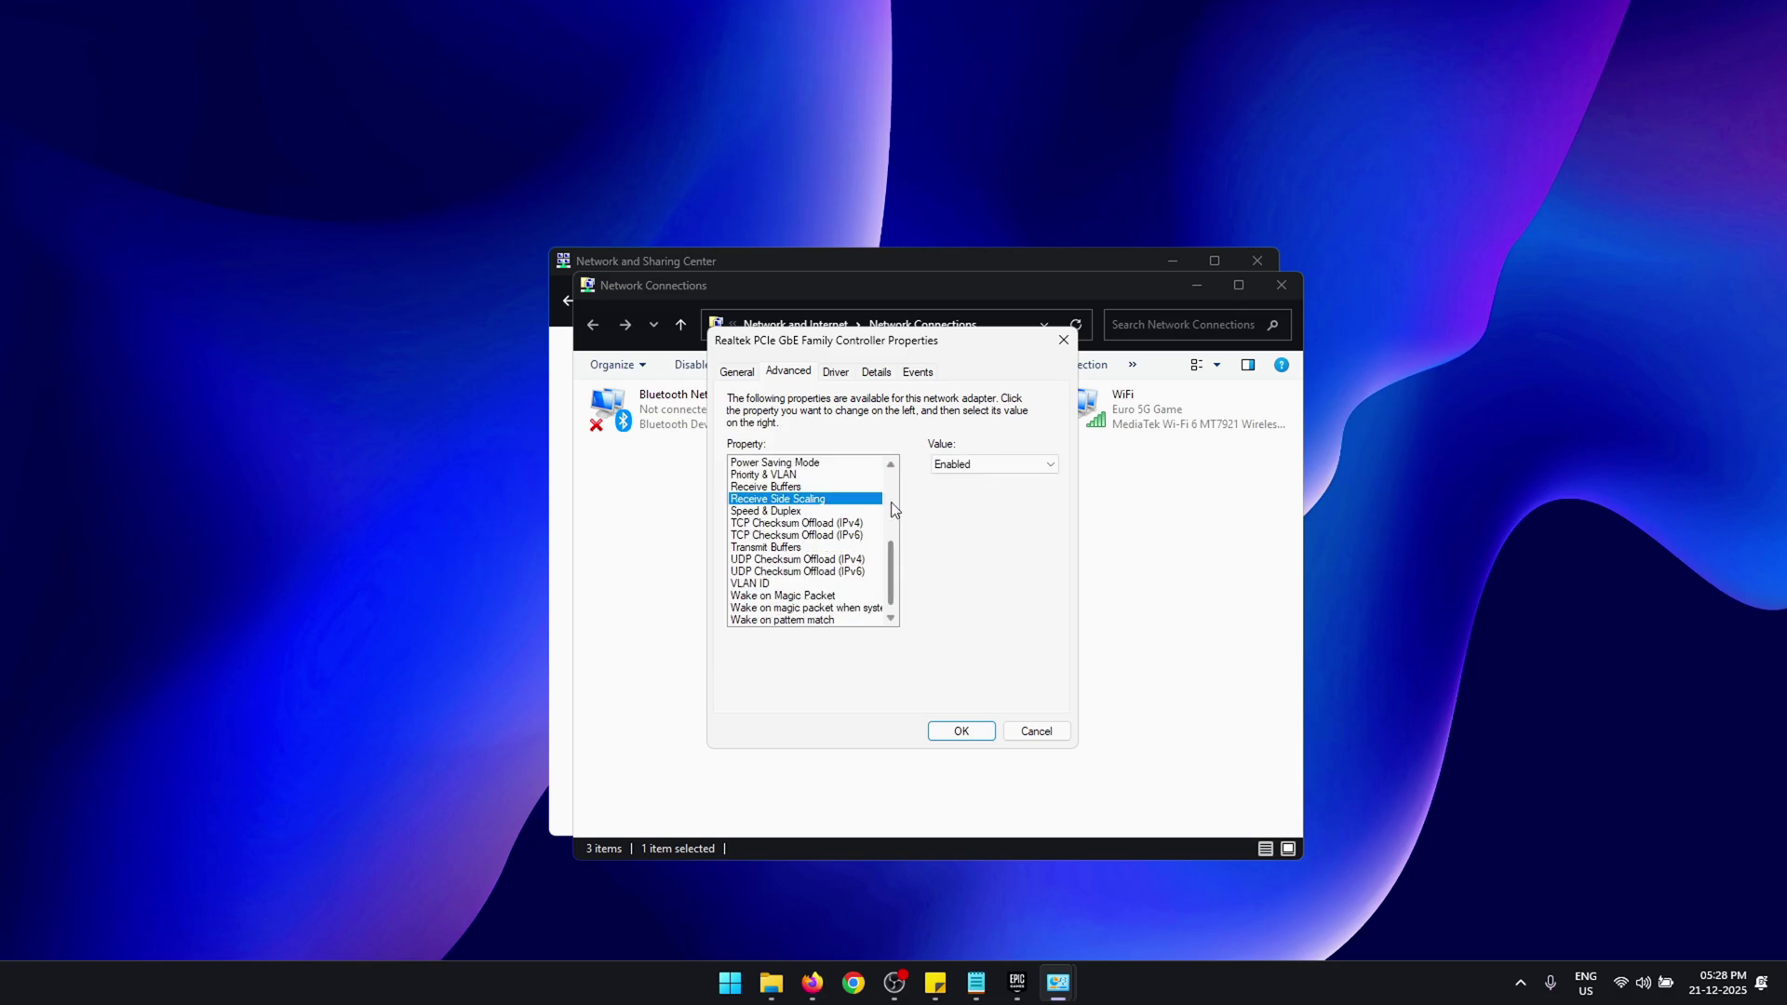
pyautogui.press('Down')
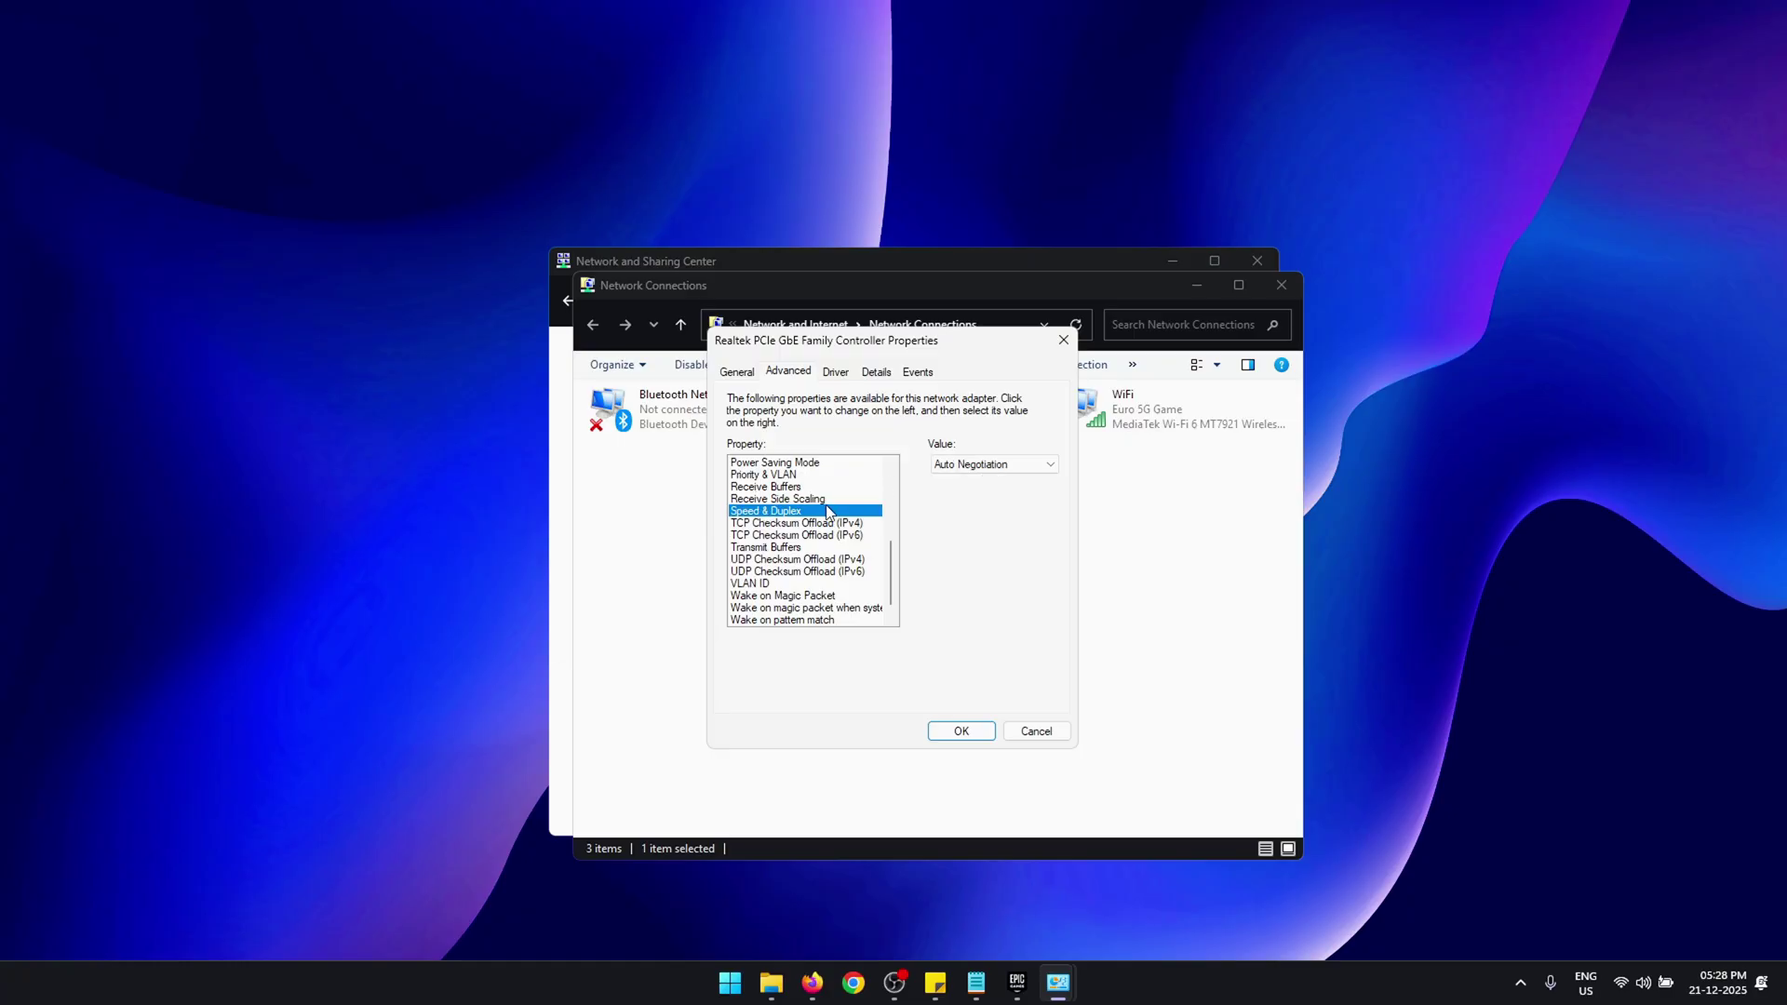
pyautogui.click(969, 464)
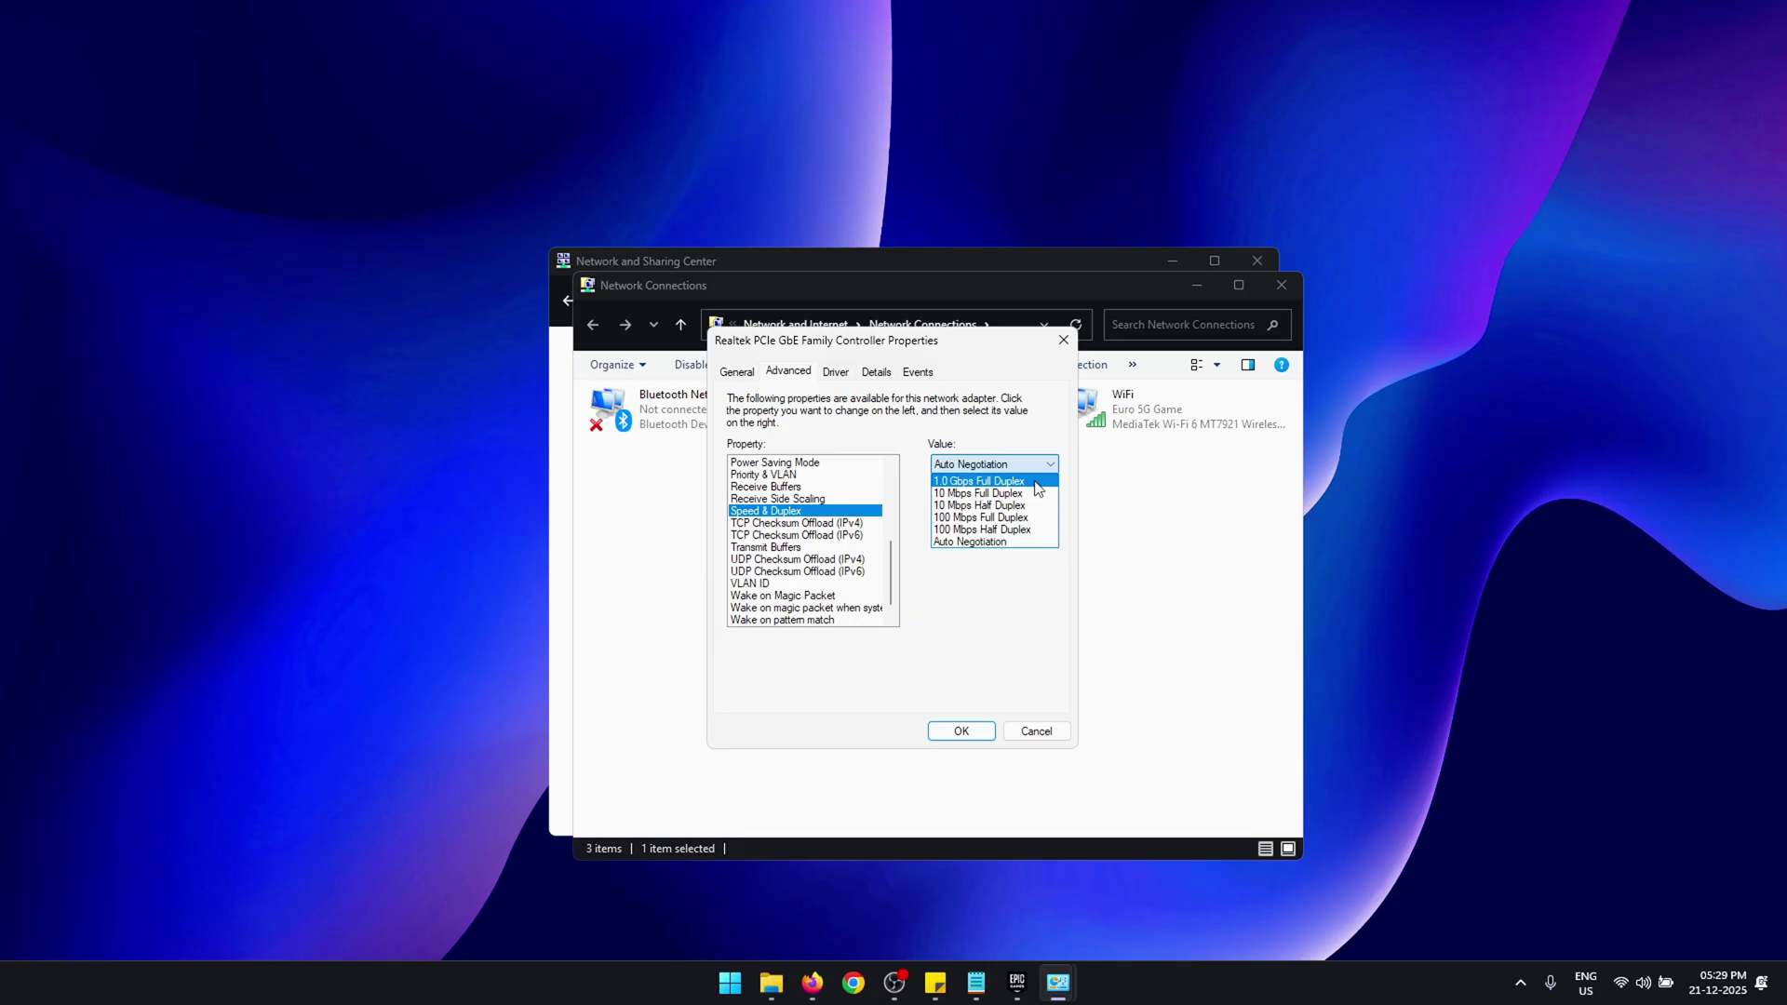
pyautogui.click(1014, 544)
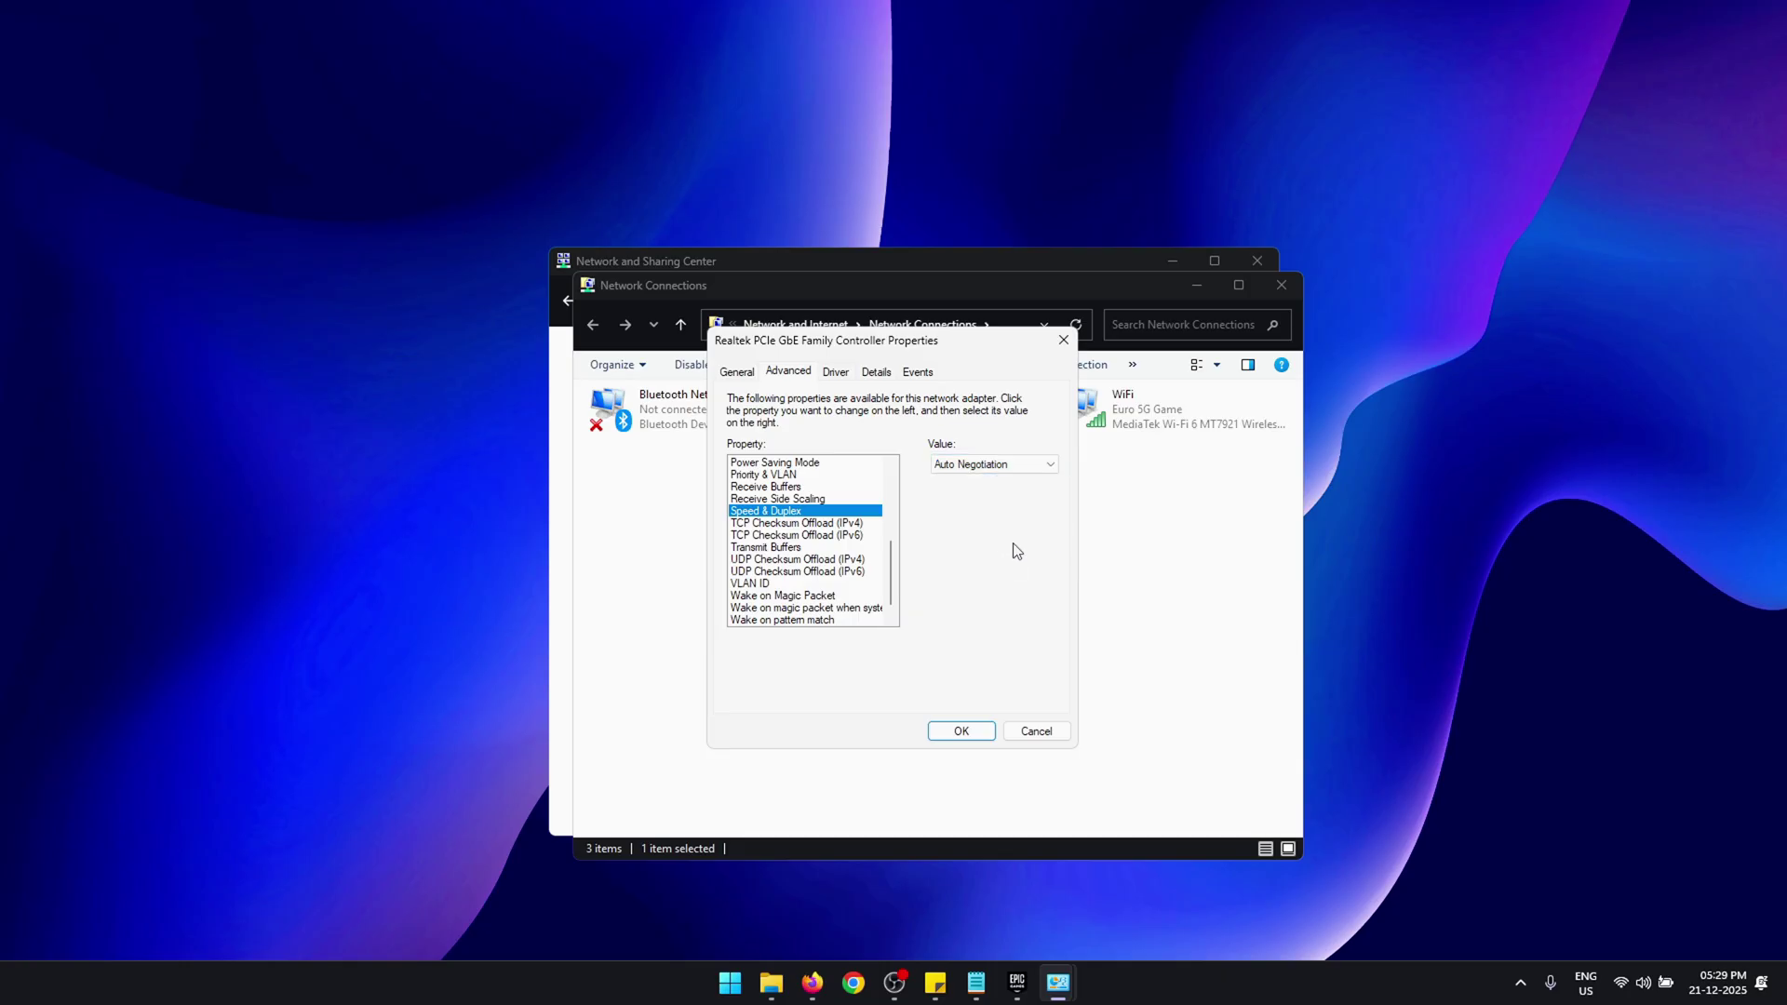
# Increase the Ethernet adapter's Transmit Buffers value.
pyautogui.click(798, 550)
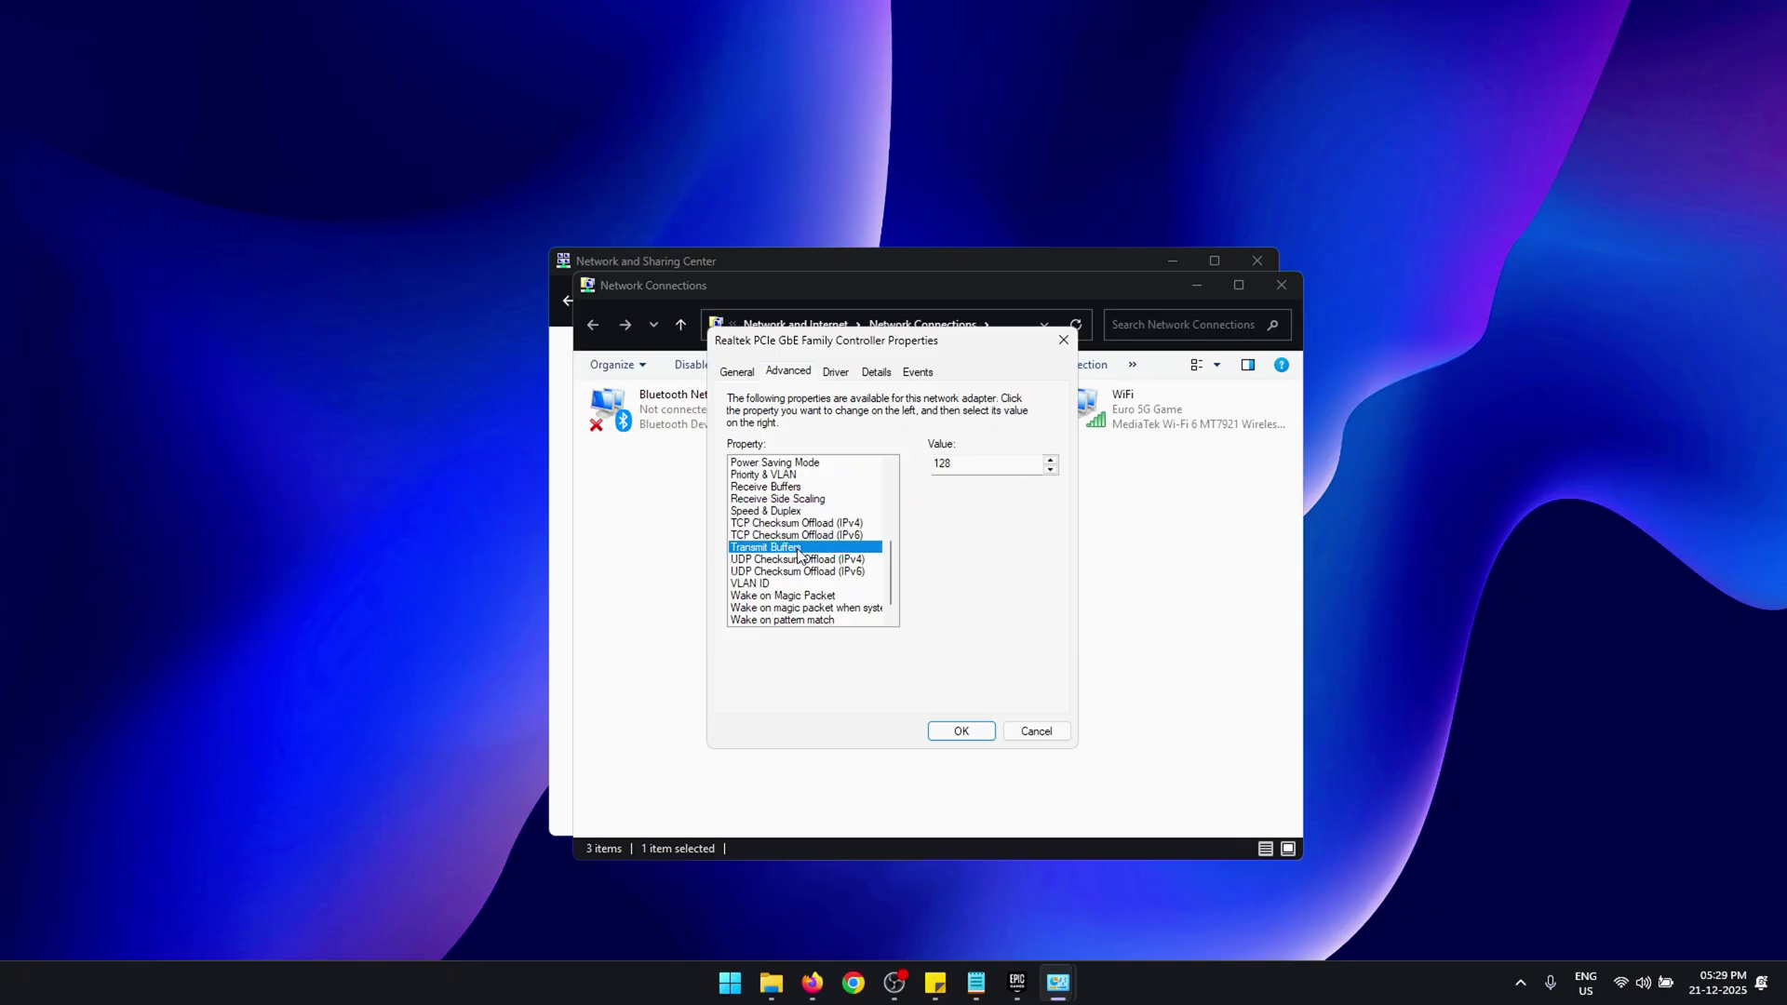
pyautogui.click(1052, 465)
pyautogui.click(1050, 463)
# Choose a value for Wake on Magic Packet, and review the remaining wake properties through WOL & Shutdown Link Speed.
pyautogui.scroll(-1, 819, 586)
pyautogui.click(810, 583)
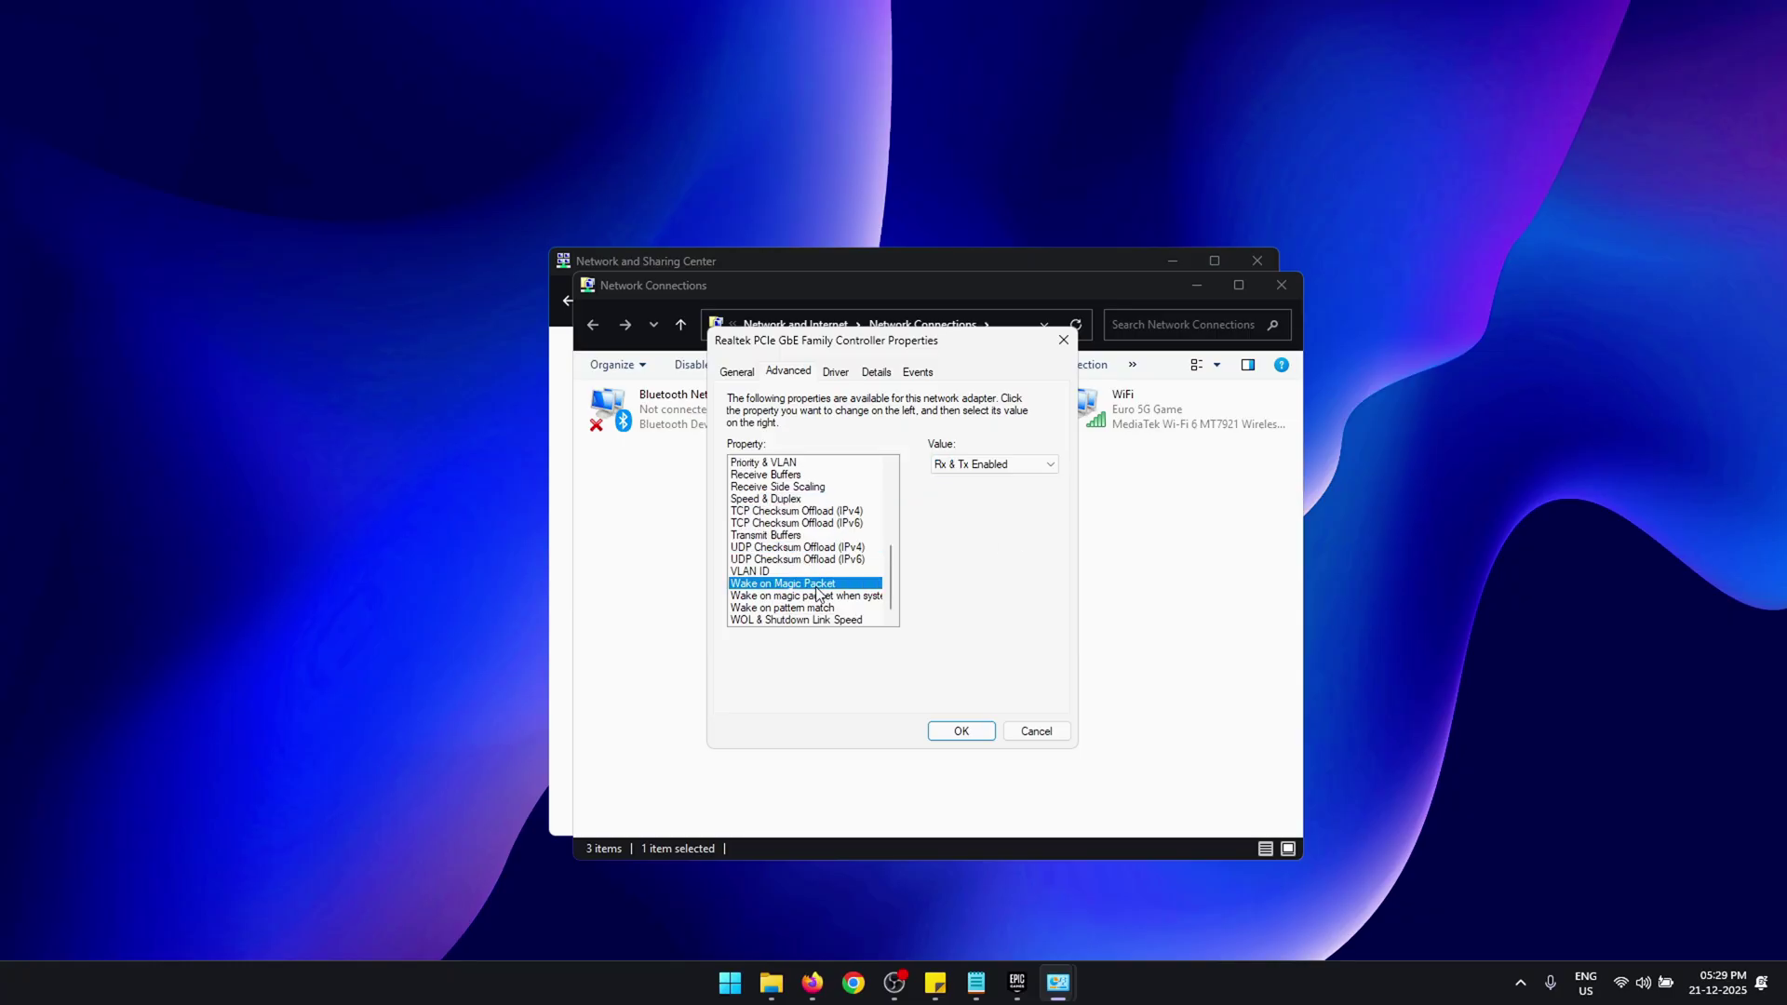
pyautogui.click(994, 463)
pyautogui.click(943, 487)
pyautogui.click(846, 595)
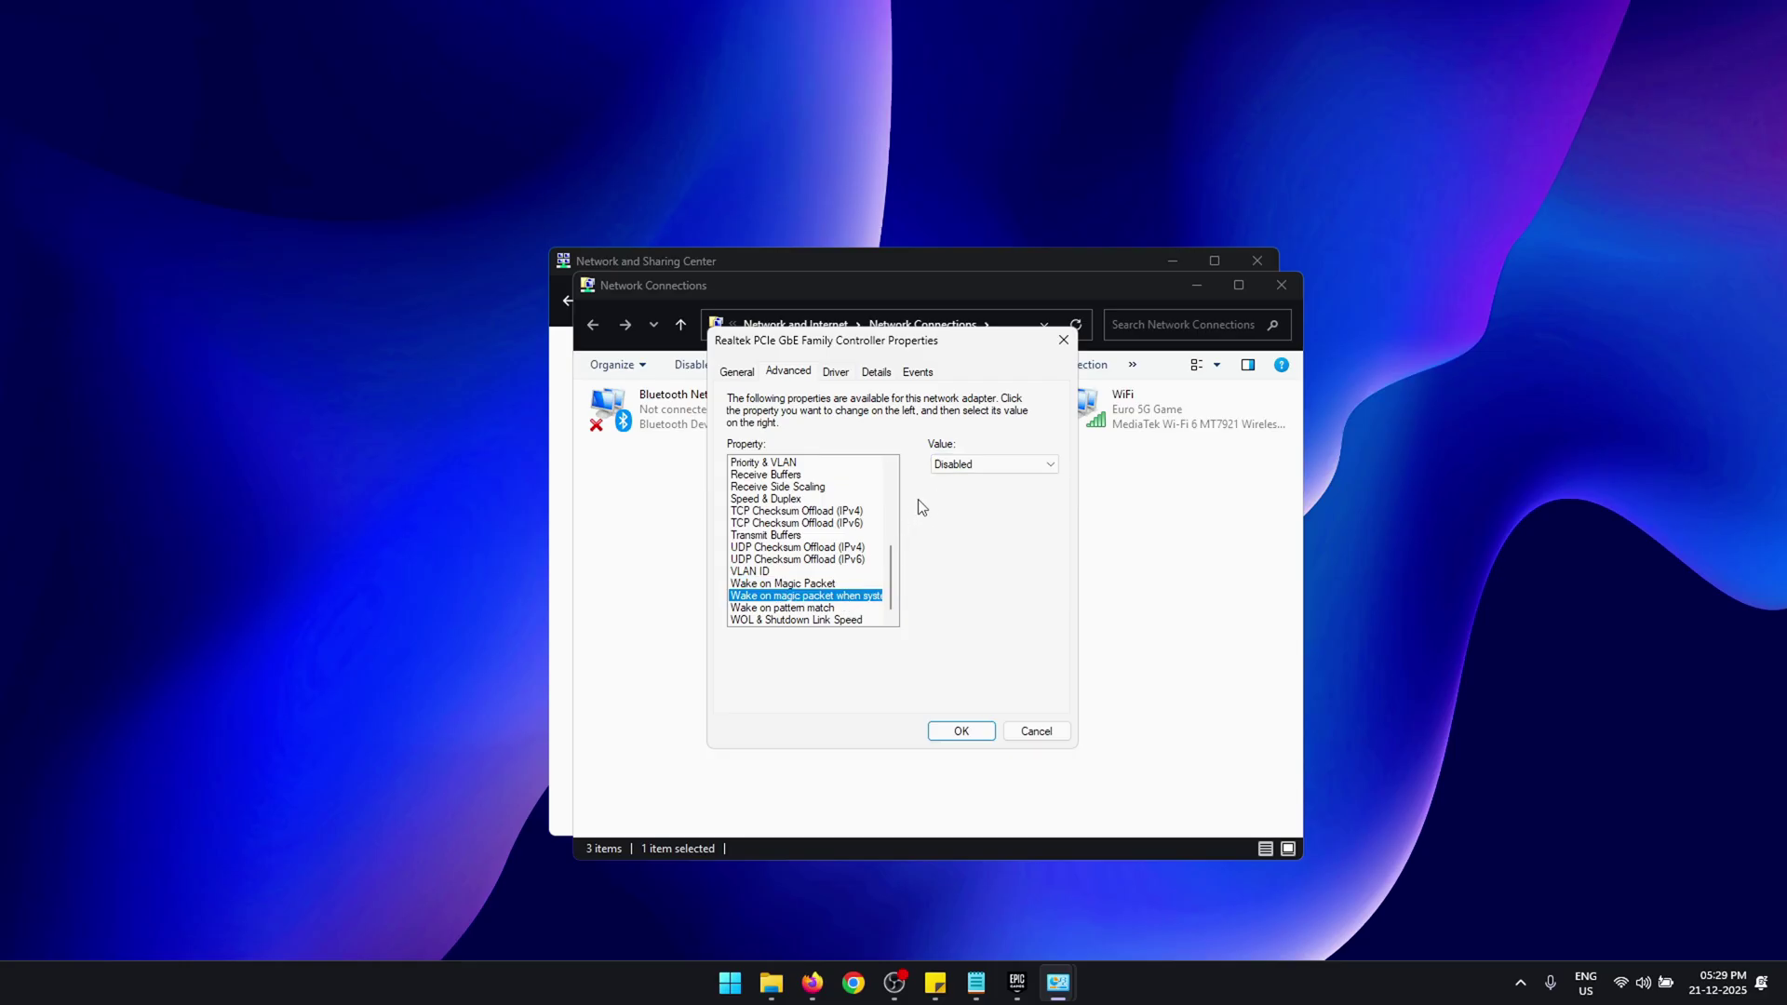
pyautogui.press('Down')
pyautogui.press('Down')
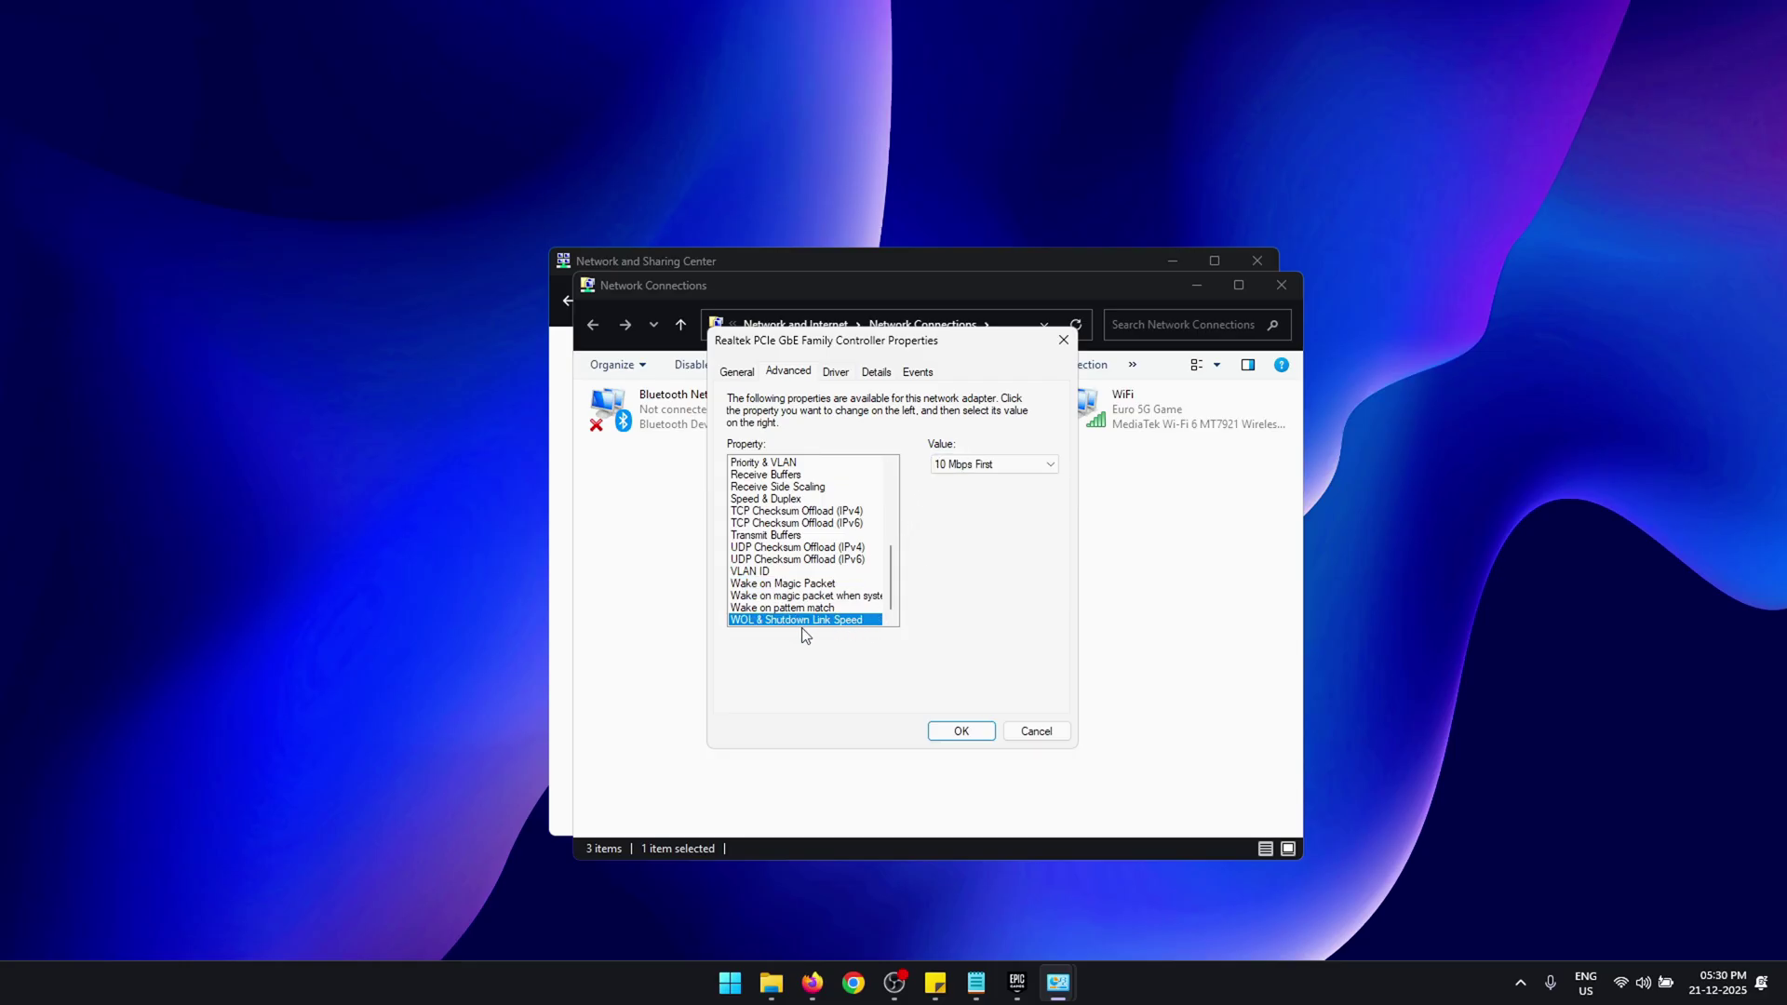
# Set the Ethernet adapter's WOL & Shutdown Link Speed to Not Speed Down and save the adapter properties.
pyautogui.click(986, 464)
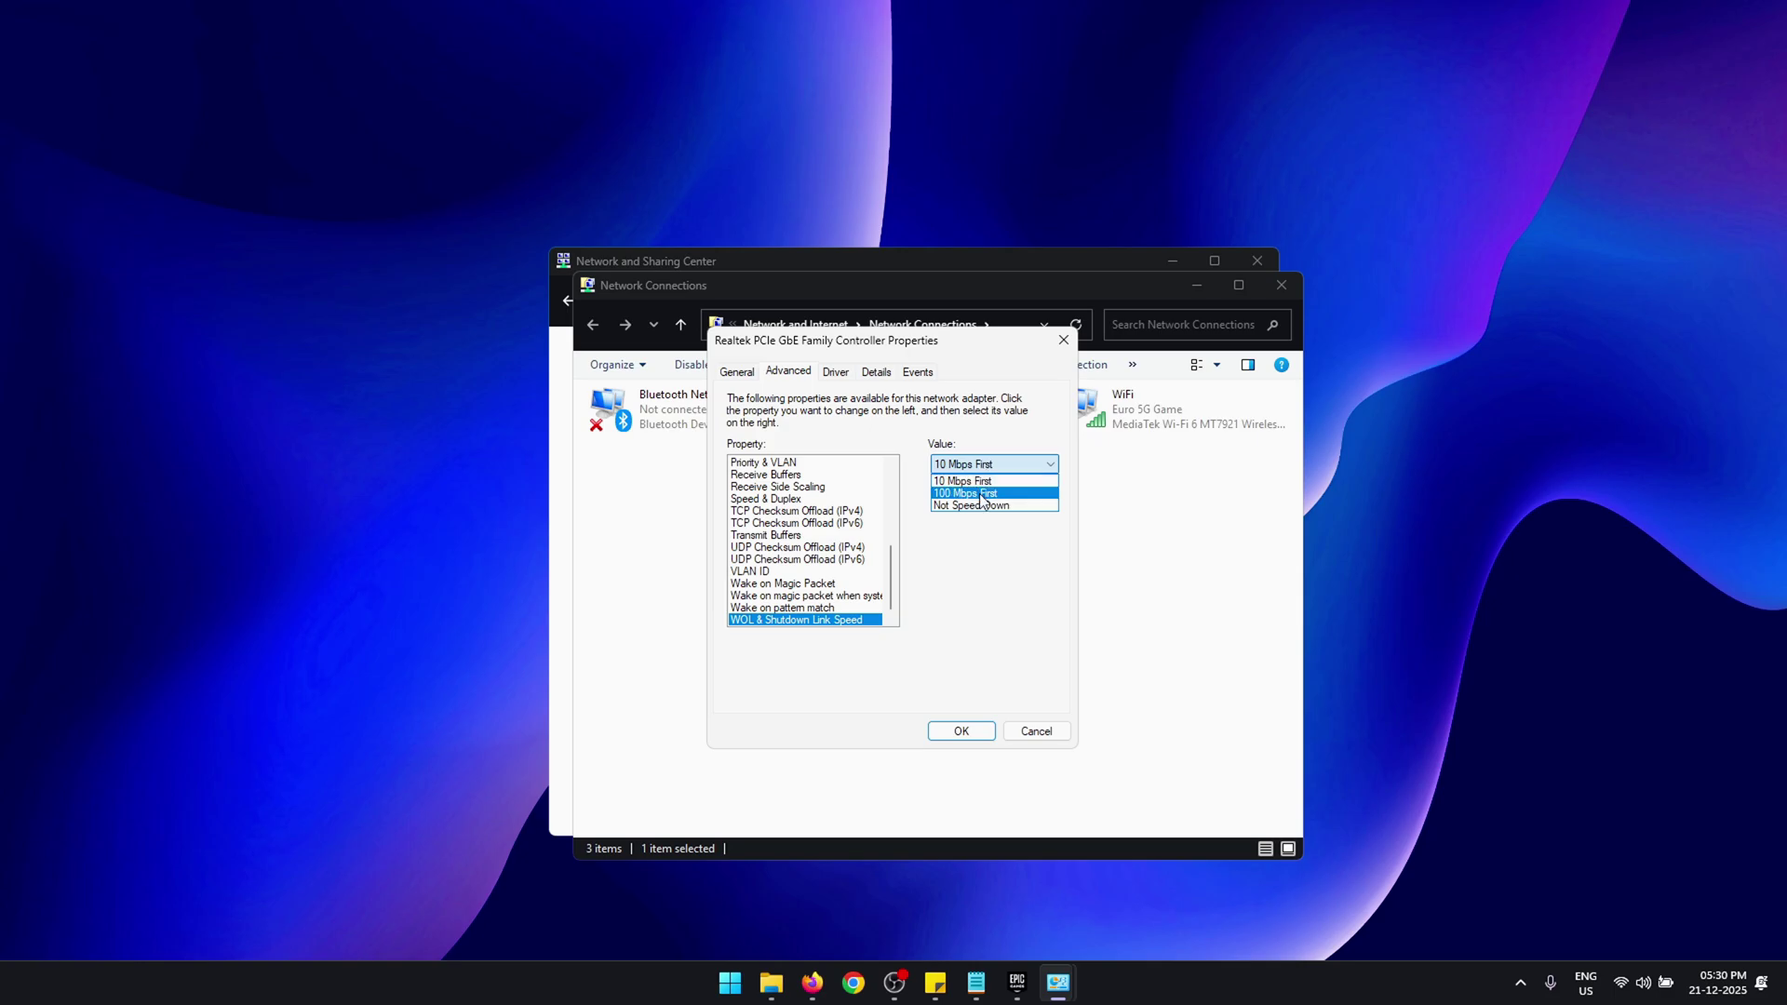
pyautogui.click(1015, 507)
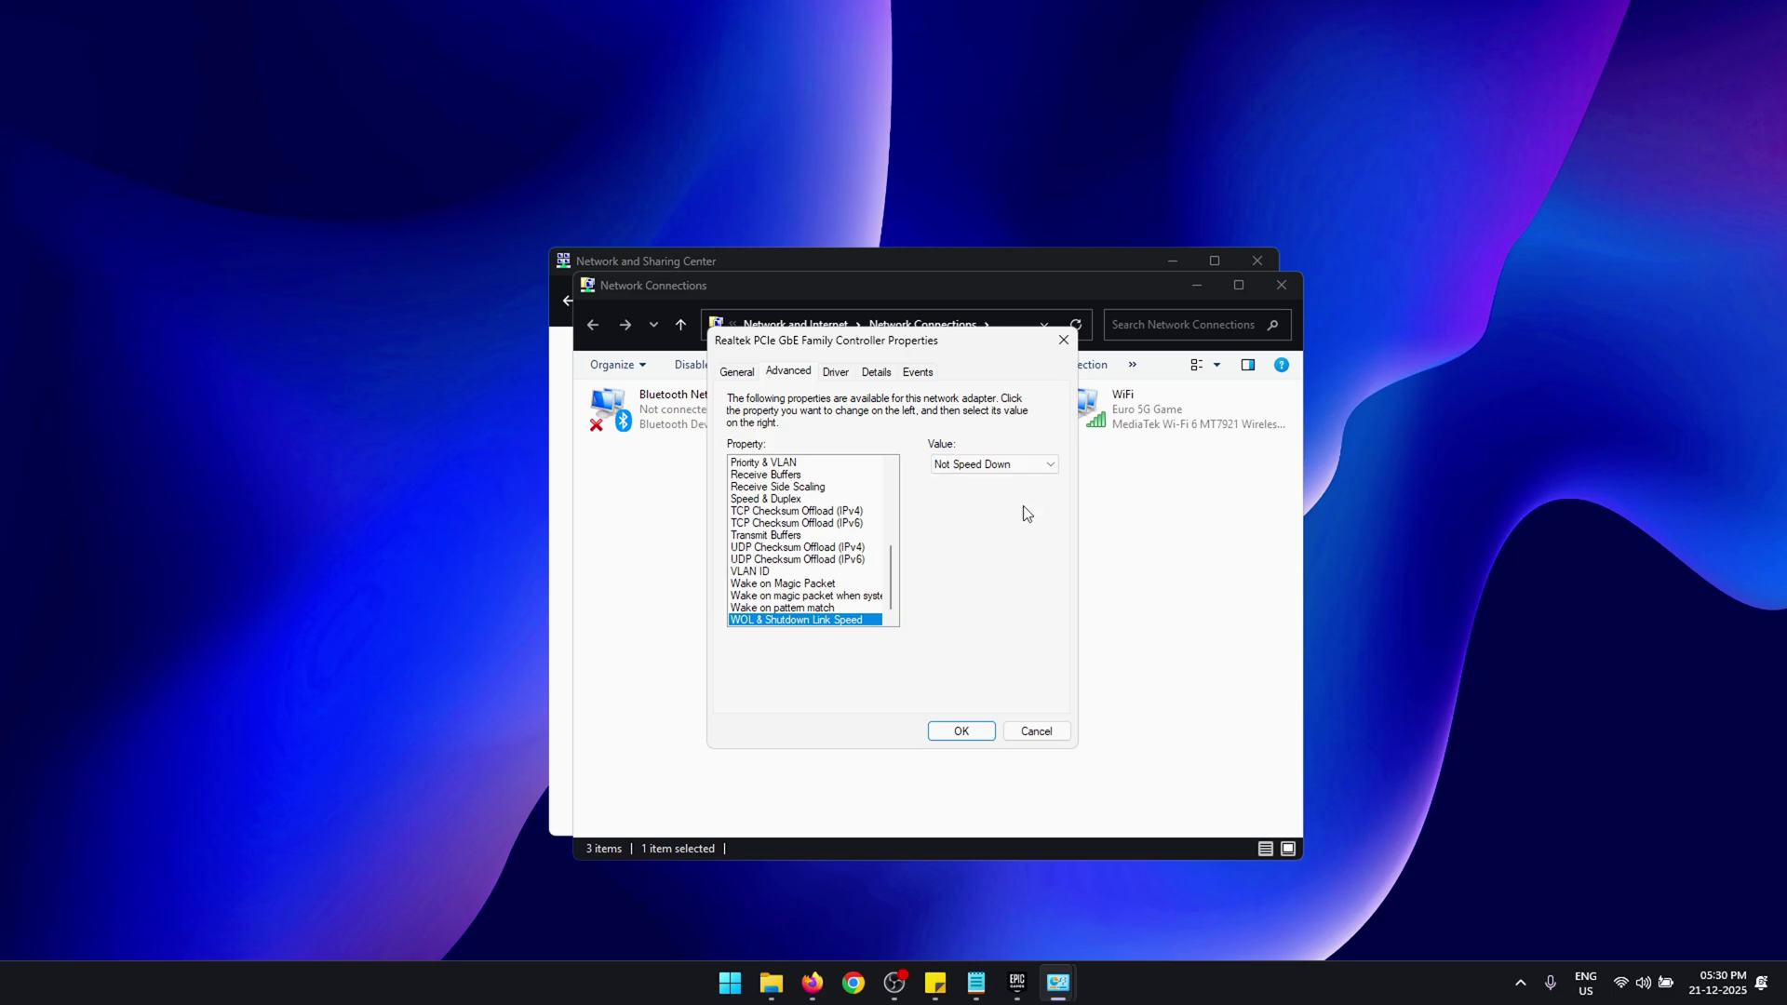
pyautogui.click(961, 731)
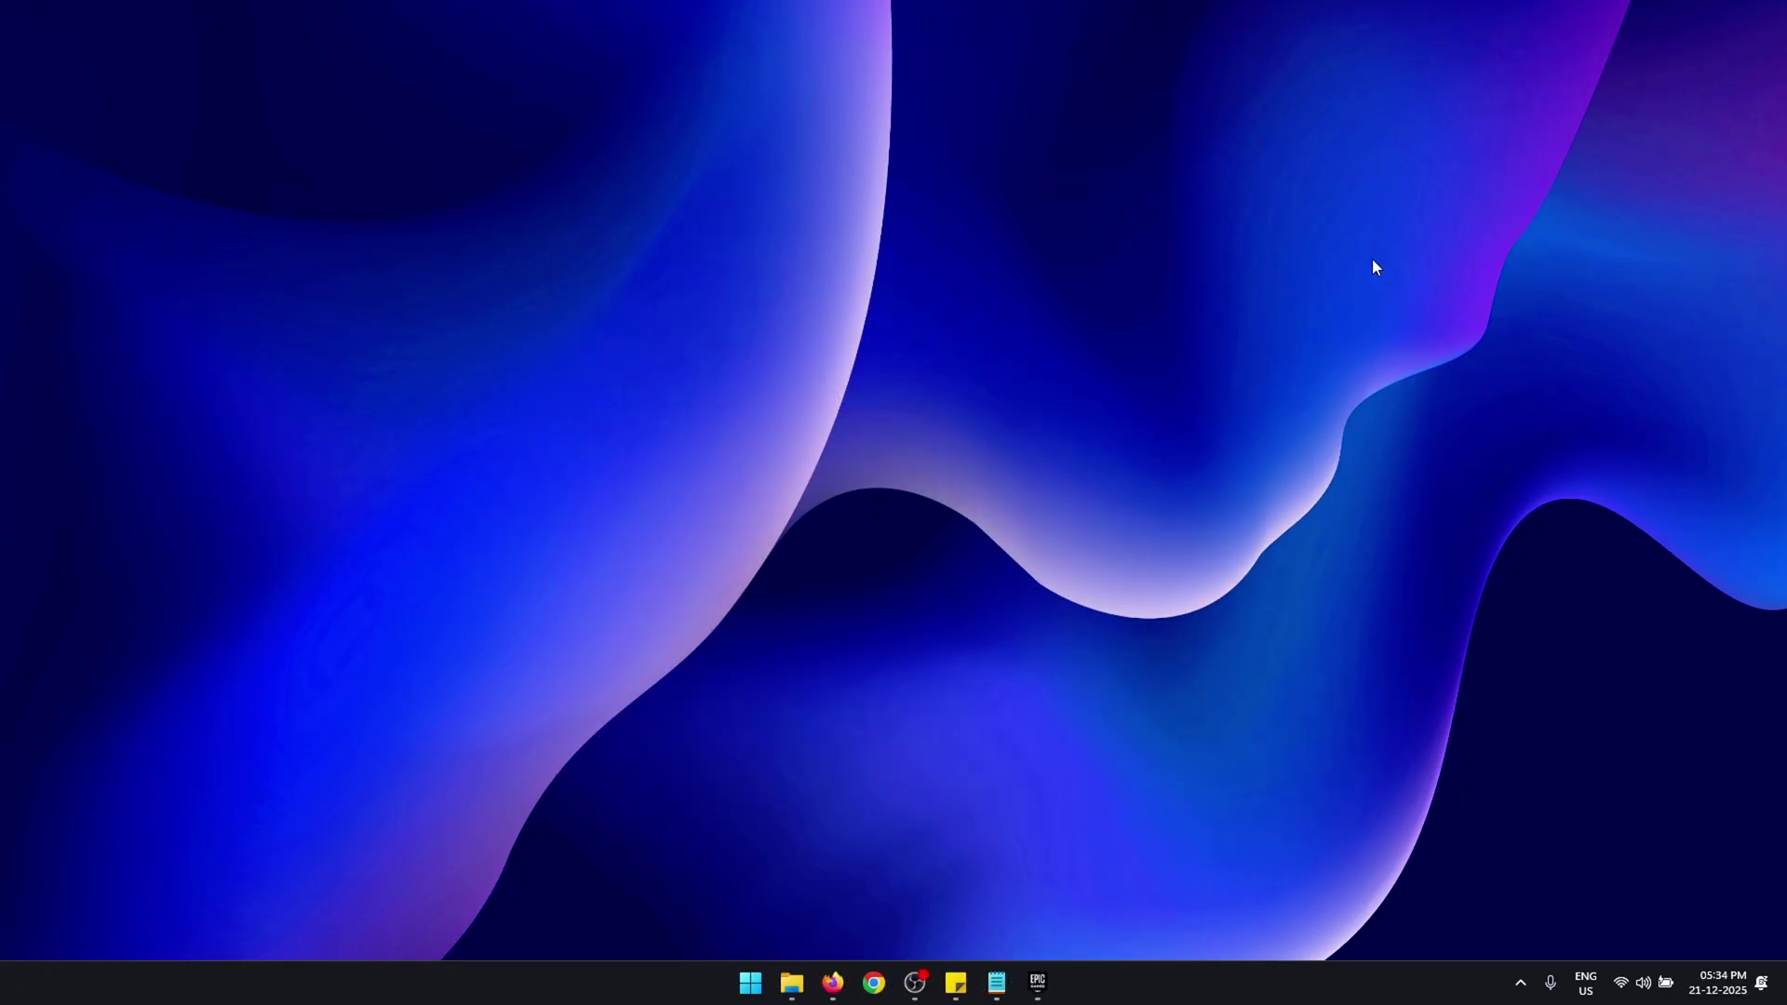
# In an administrator Command Prompt, run netsh int tcp set global autotuninglevel=normal, netsh int tcp set global rss=enabled, and ipconfig /flushdns, and close it.
pyautogui.click(754, 980)
pyautogui.write('cmd')
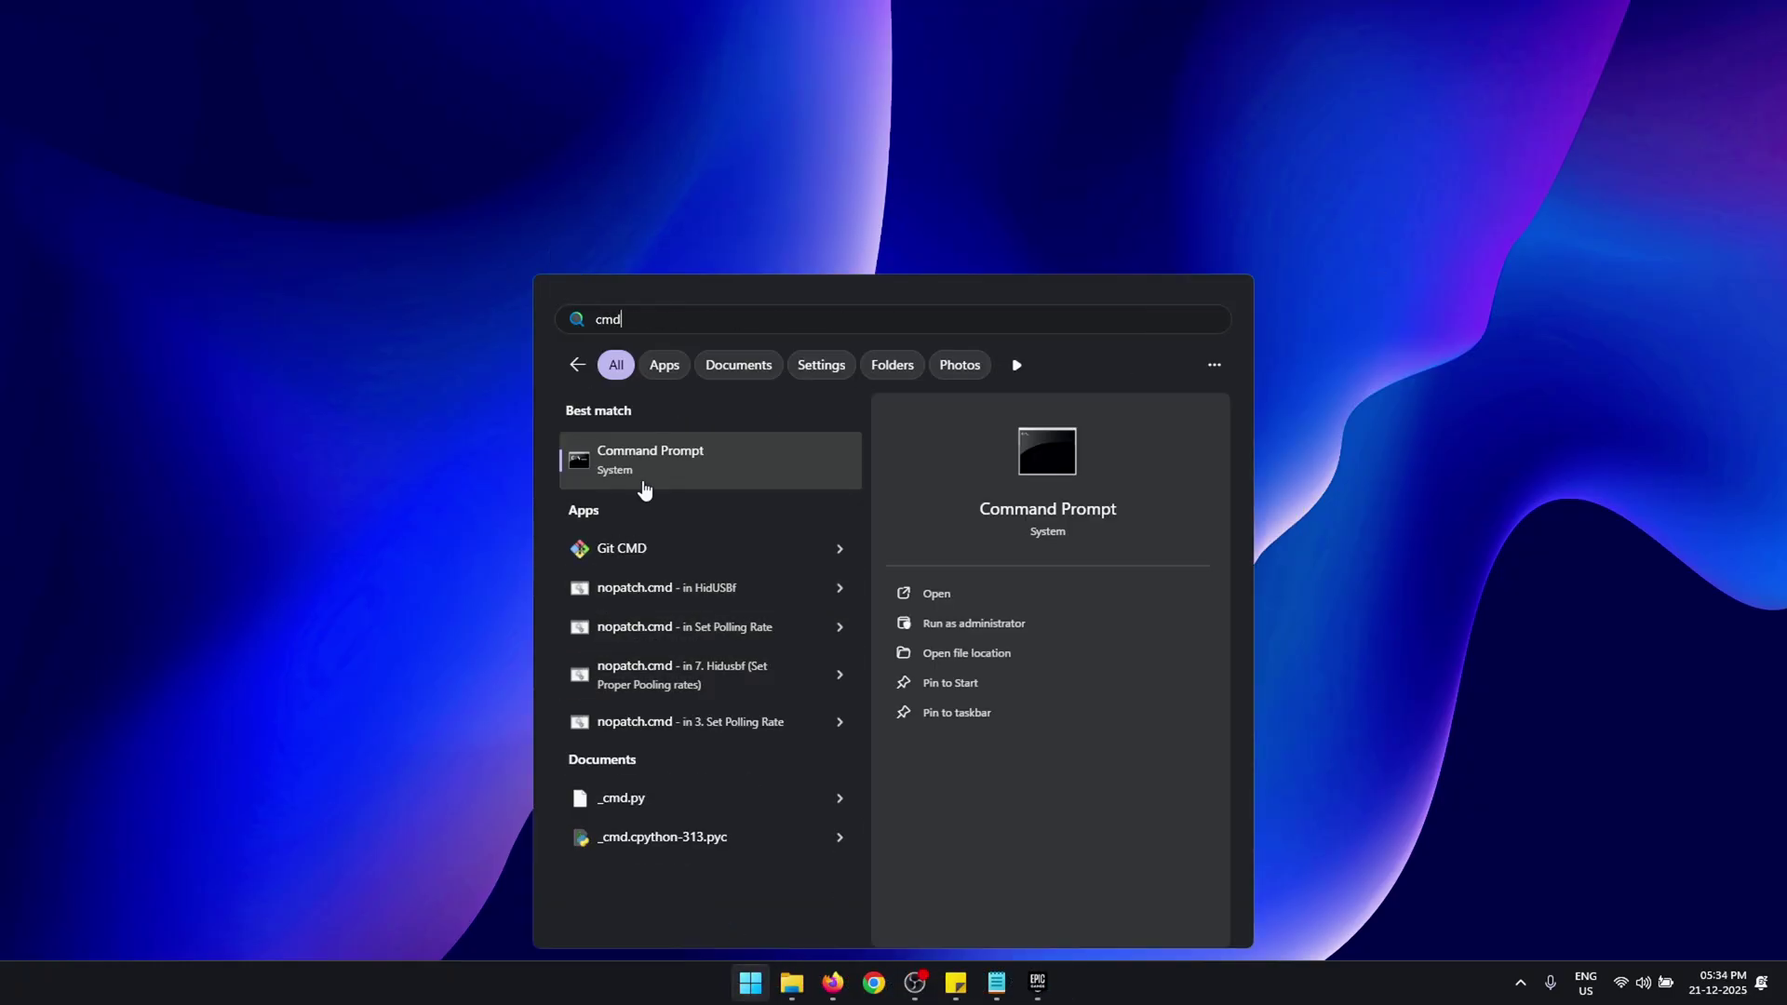
pyautogui.rightClick(640, 482)
pyautogui.click(719, 491)
pyautogui.click(798, 640)
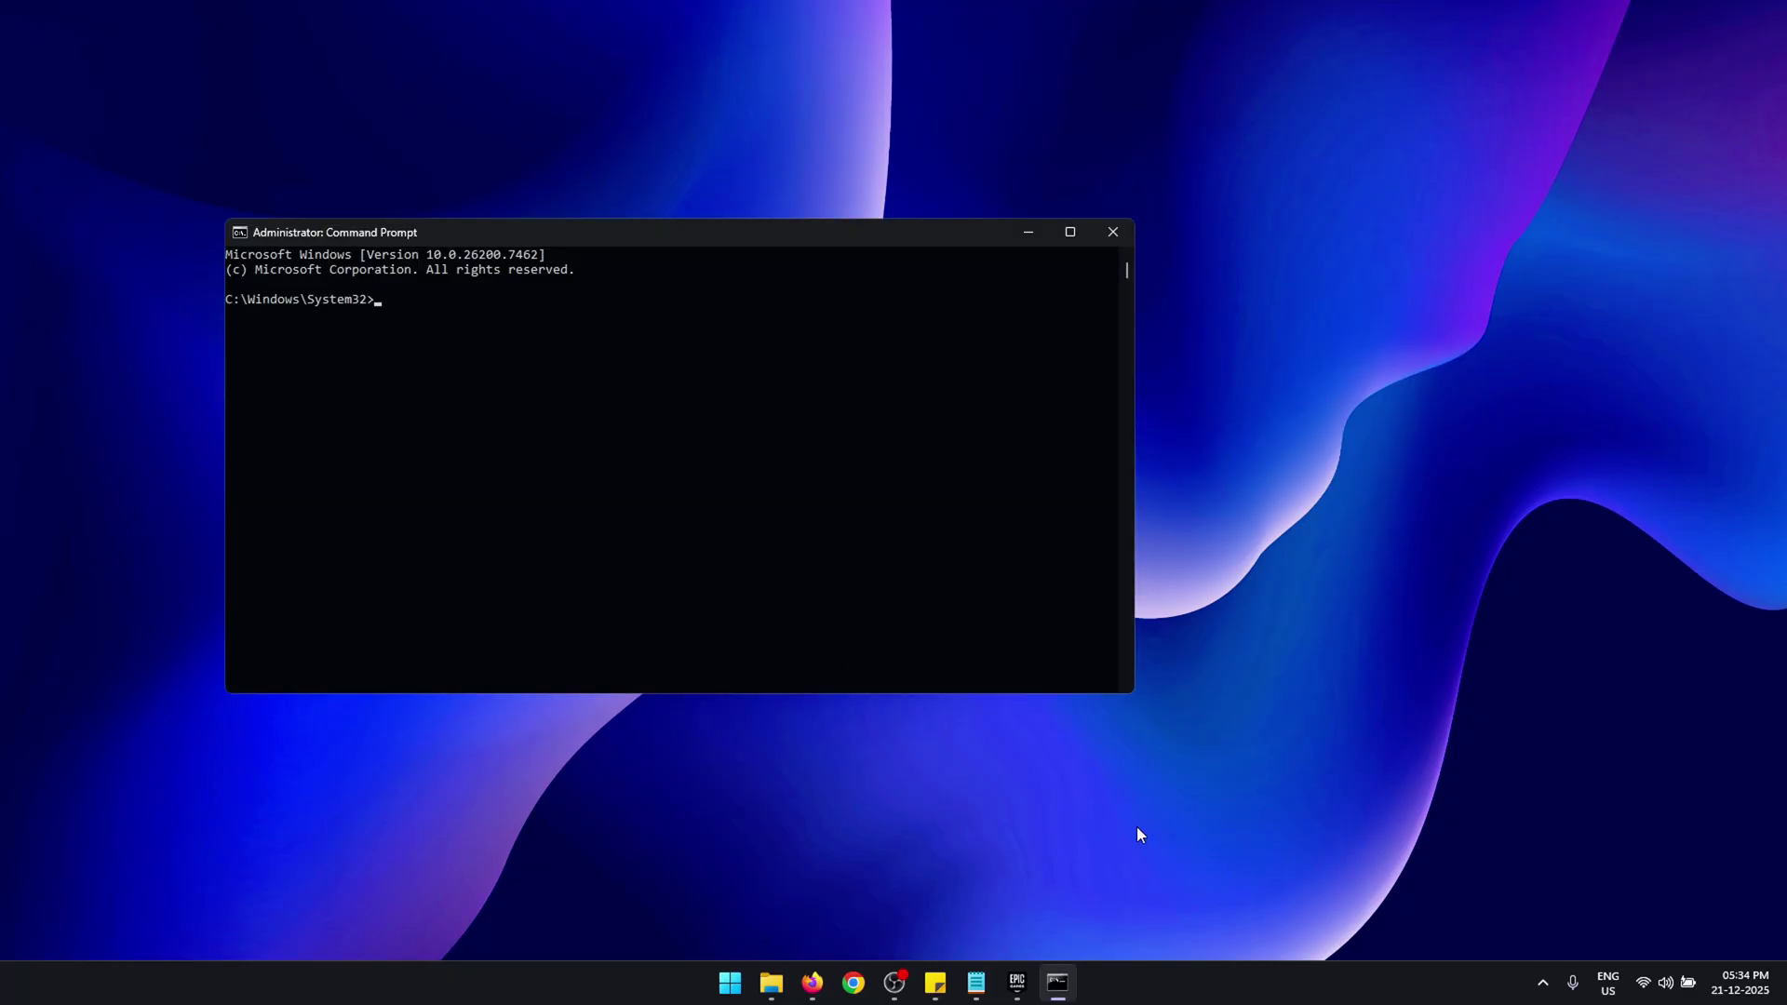
pyautogui.click(935, 982)
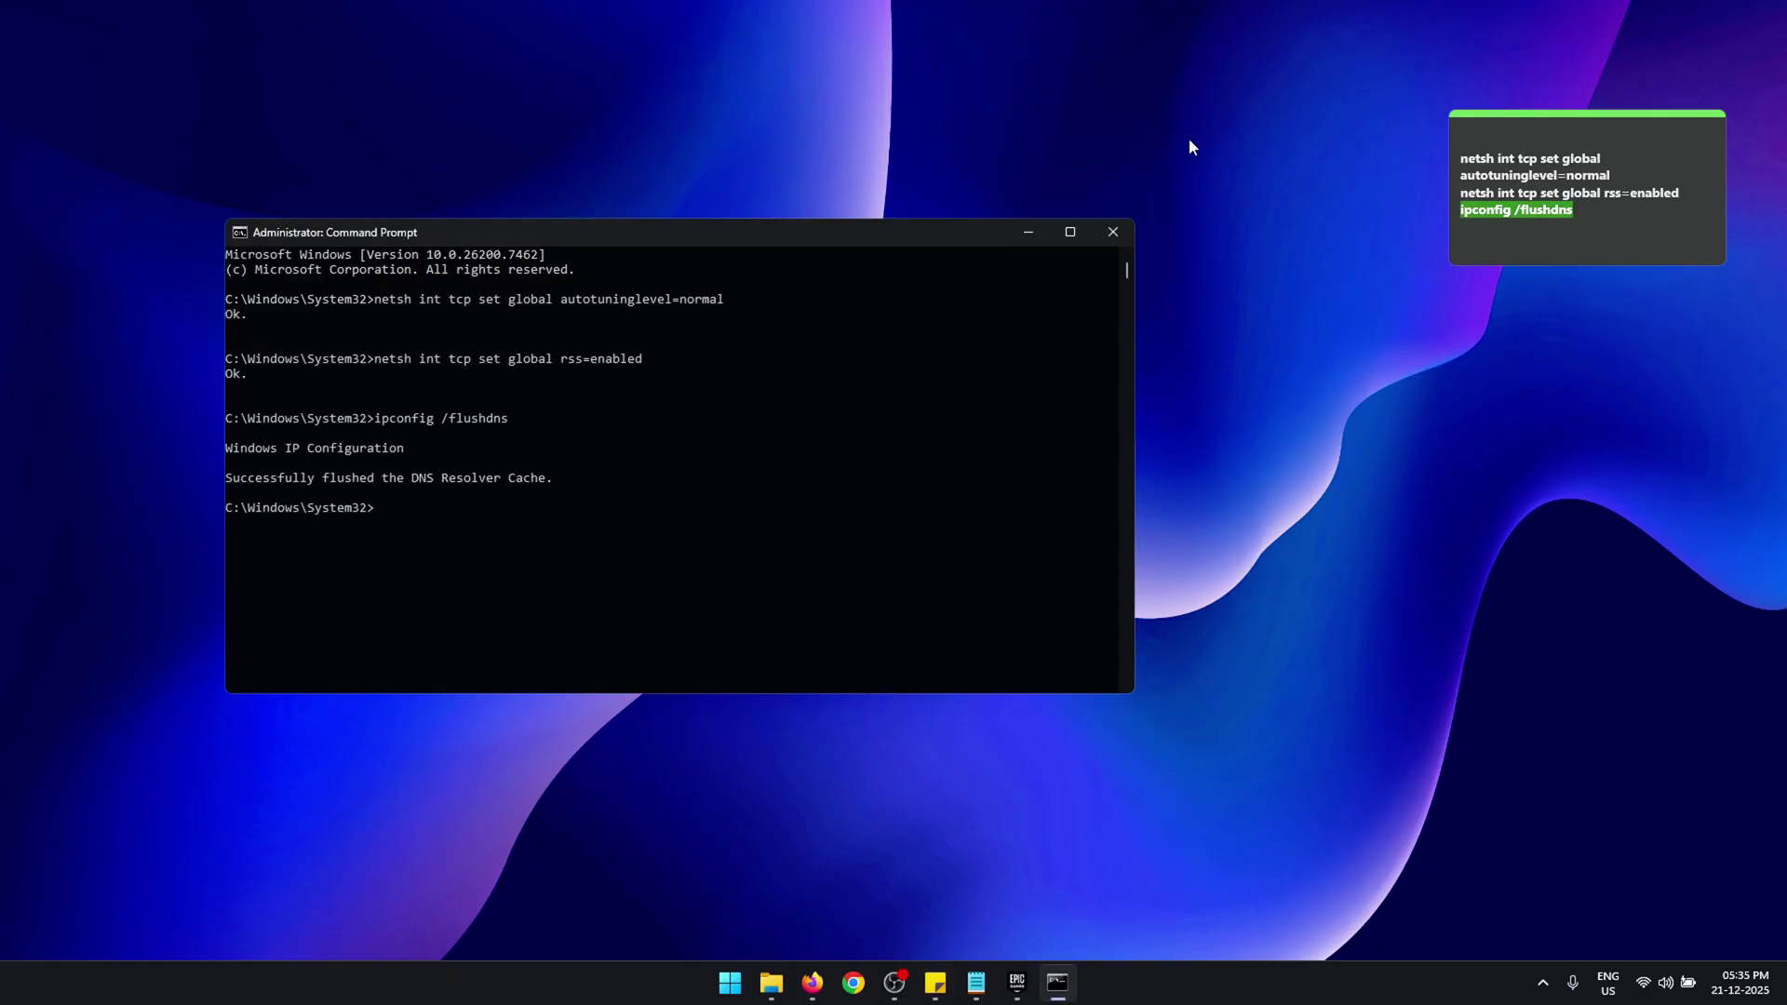
pyautogui.click(1112, 232)
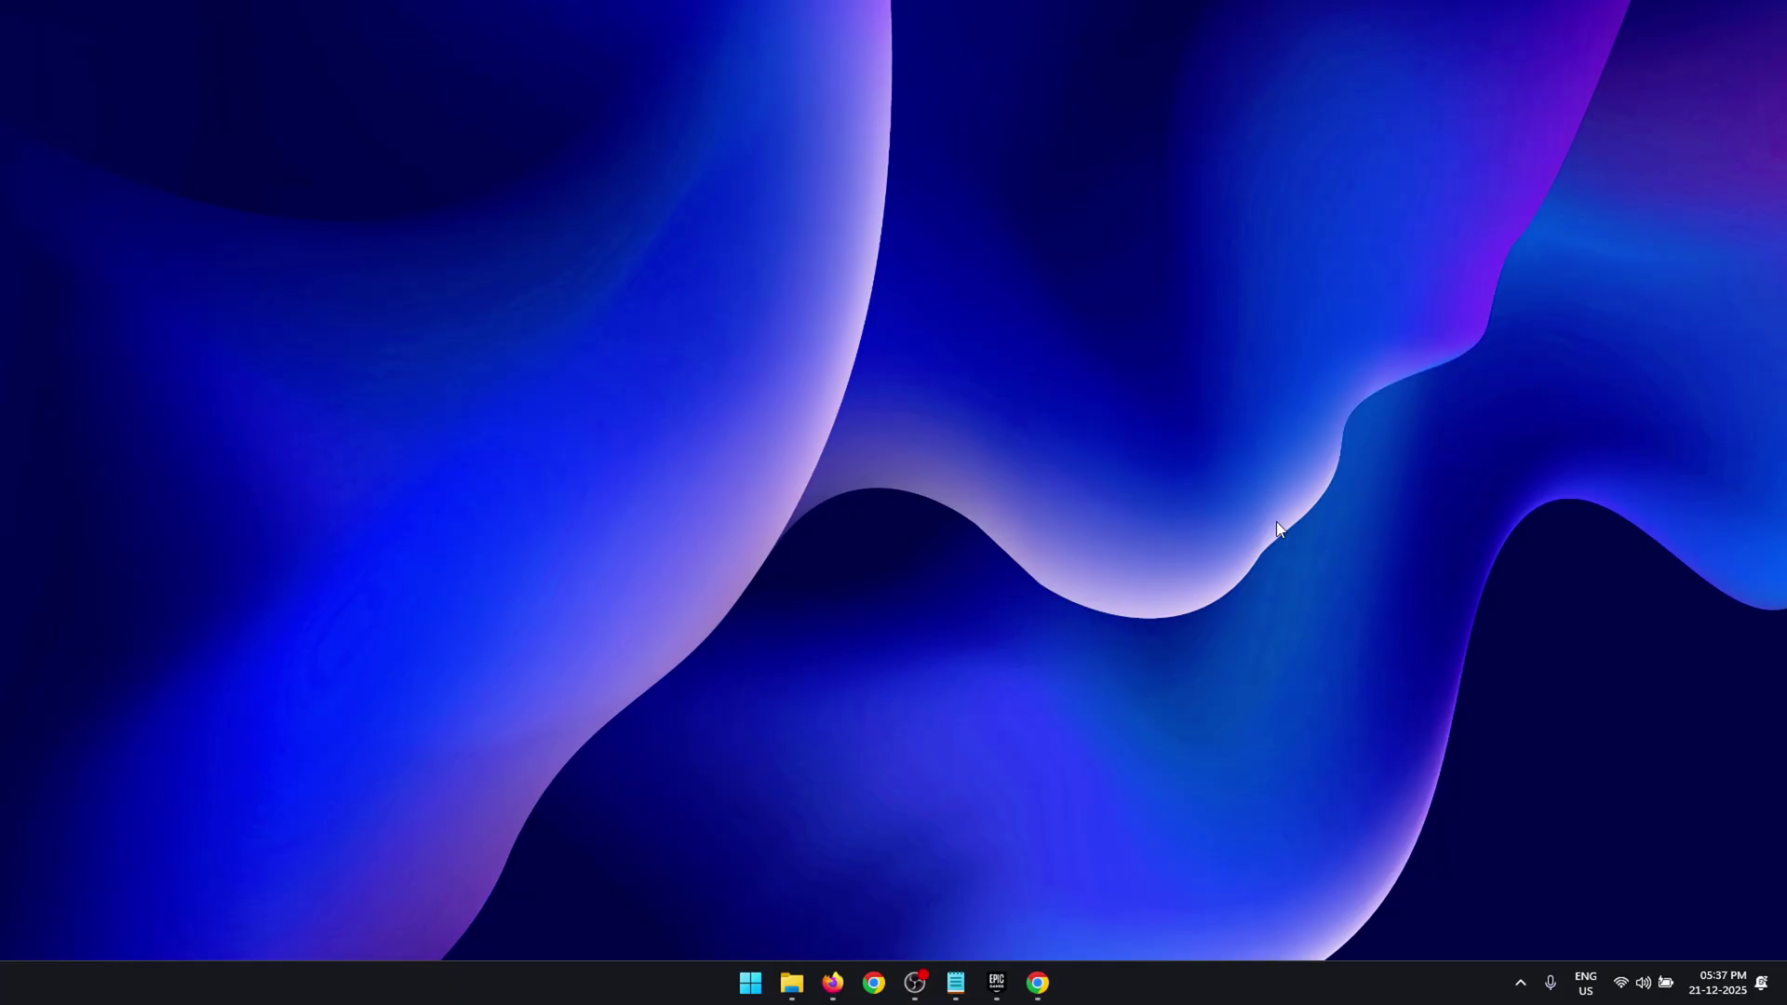
# Download the DNS Jumper v2.3 archive from dnsjumper.net in the browser.
pyautogui.hotkey('alt', 'Tab')
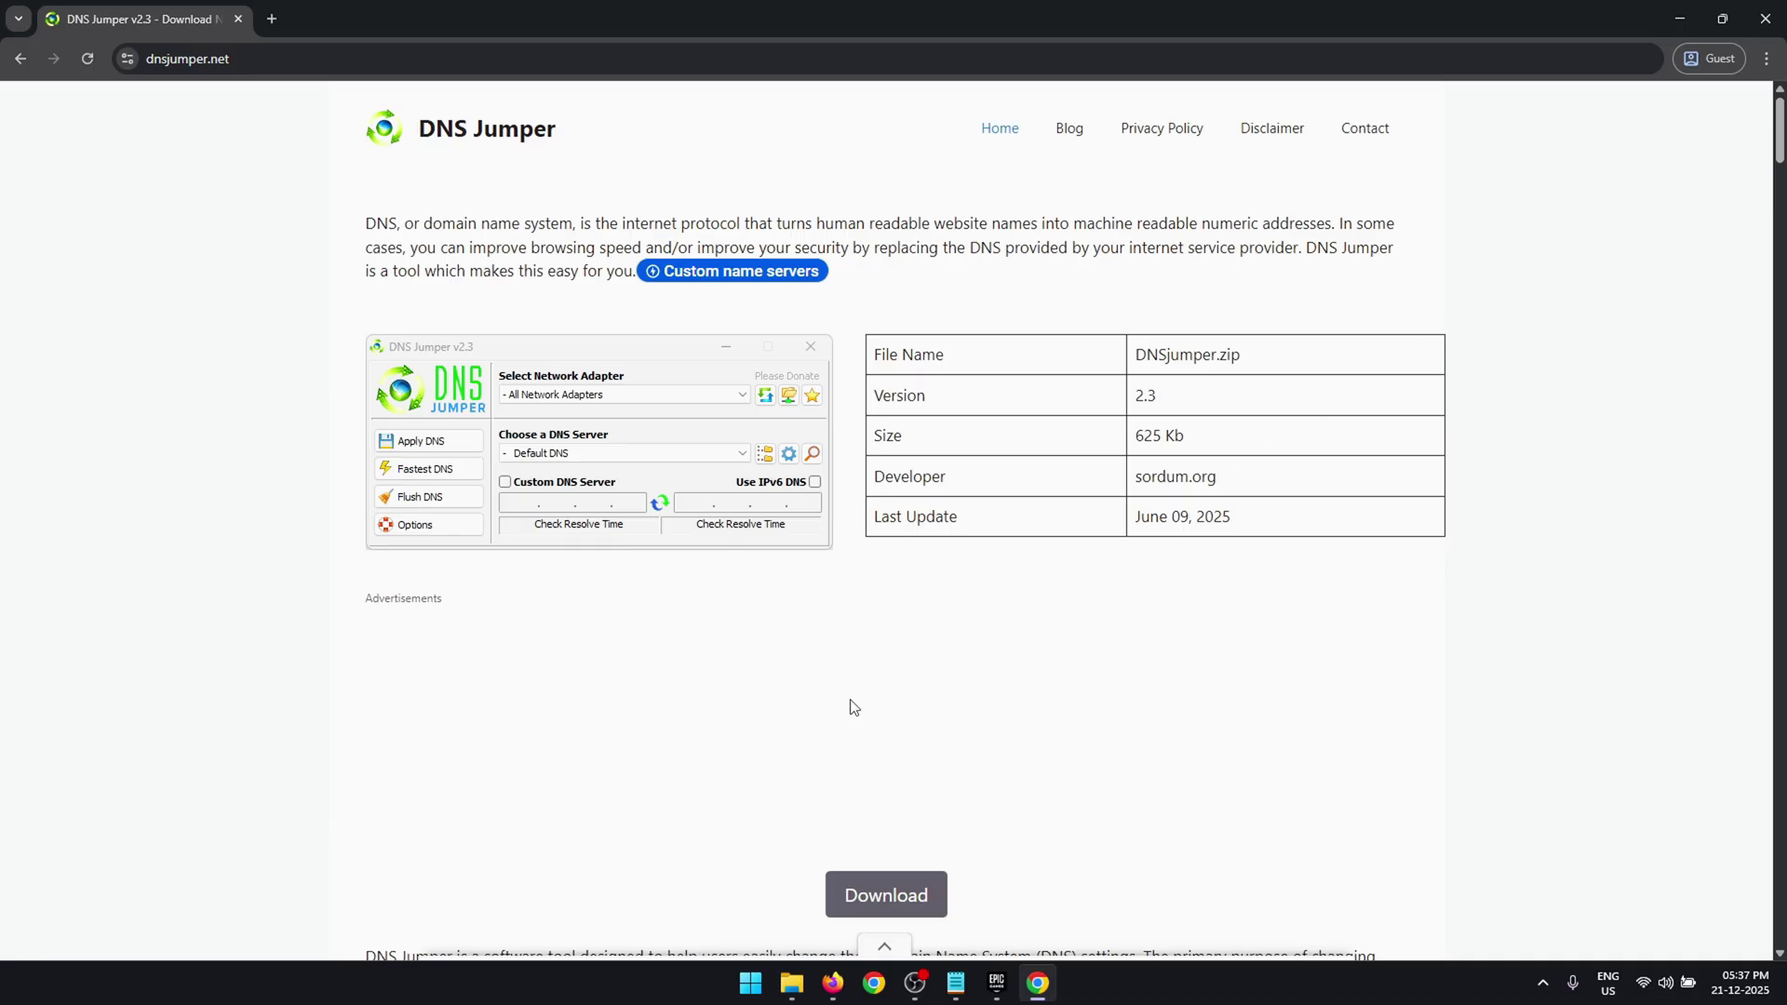
pyautogui.scroll(-2, 947, 740)
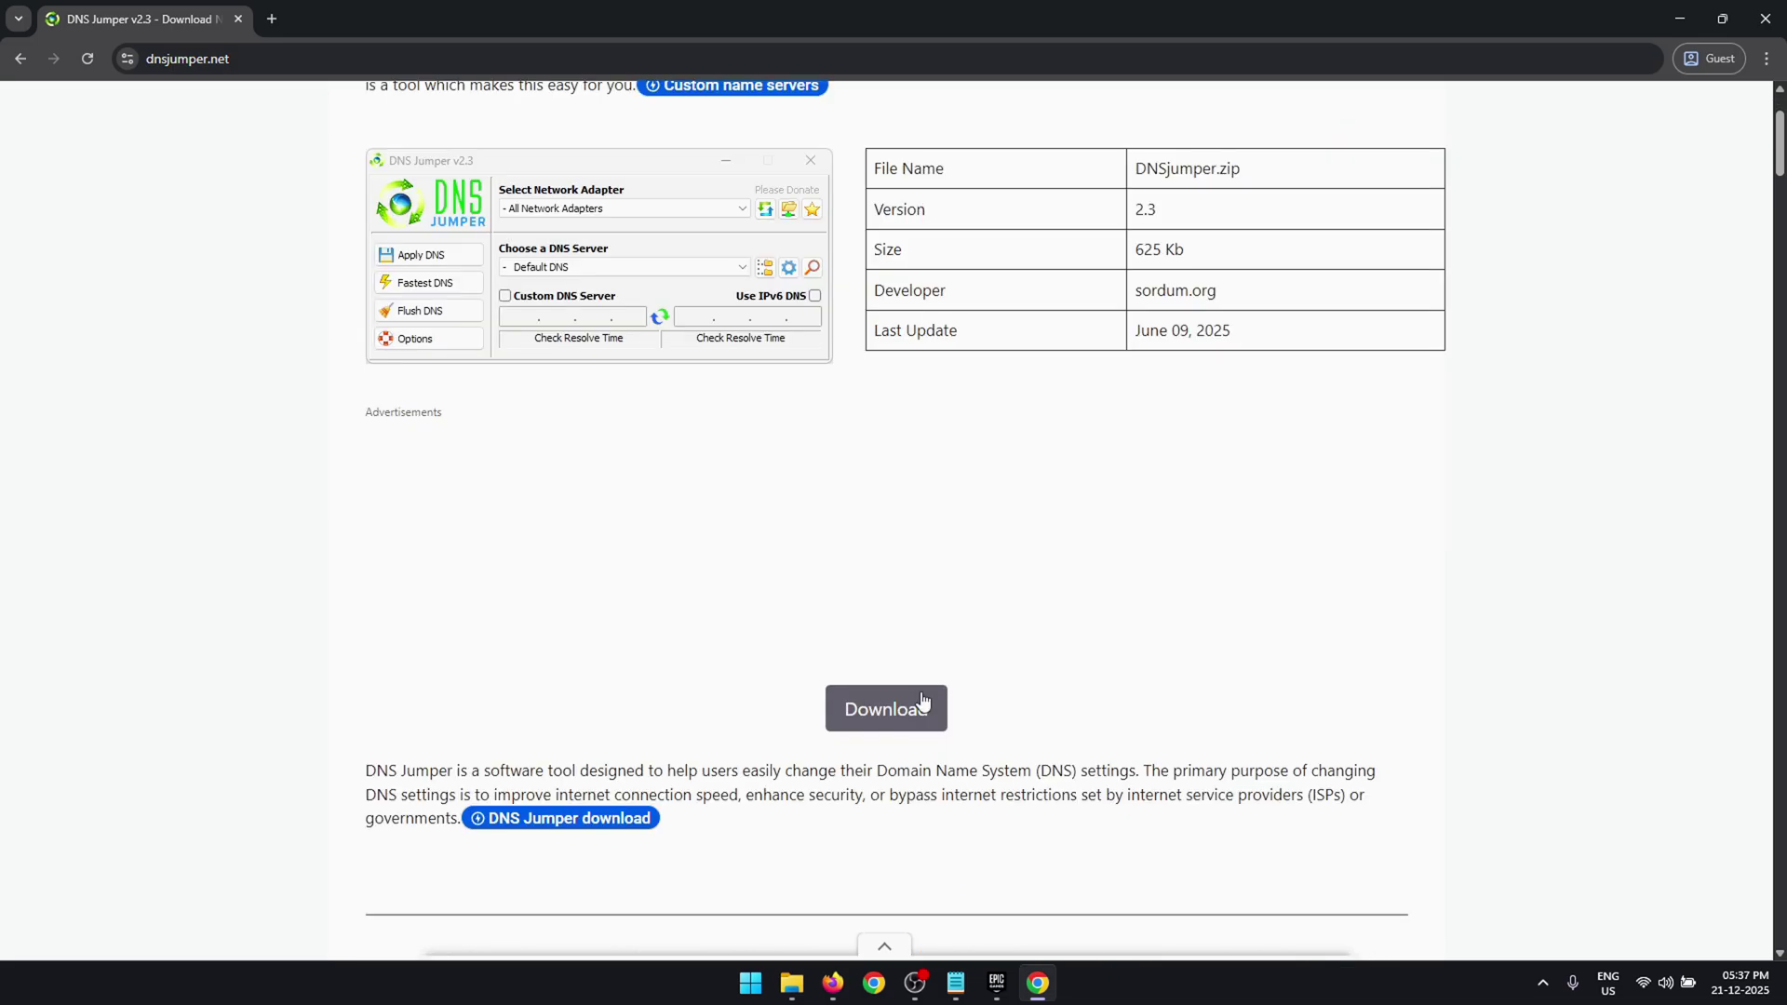
pyautogui.click(863, 715)
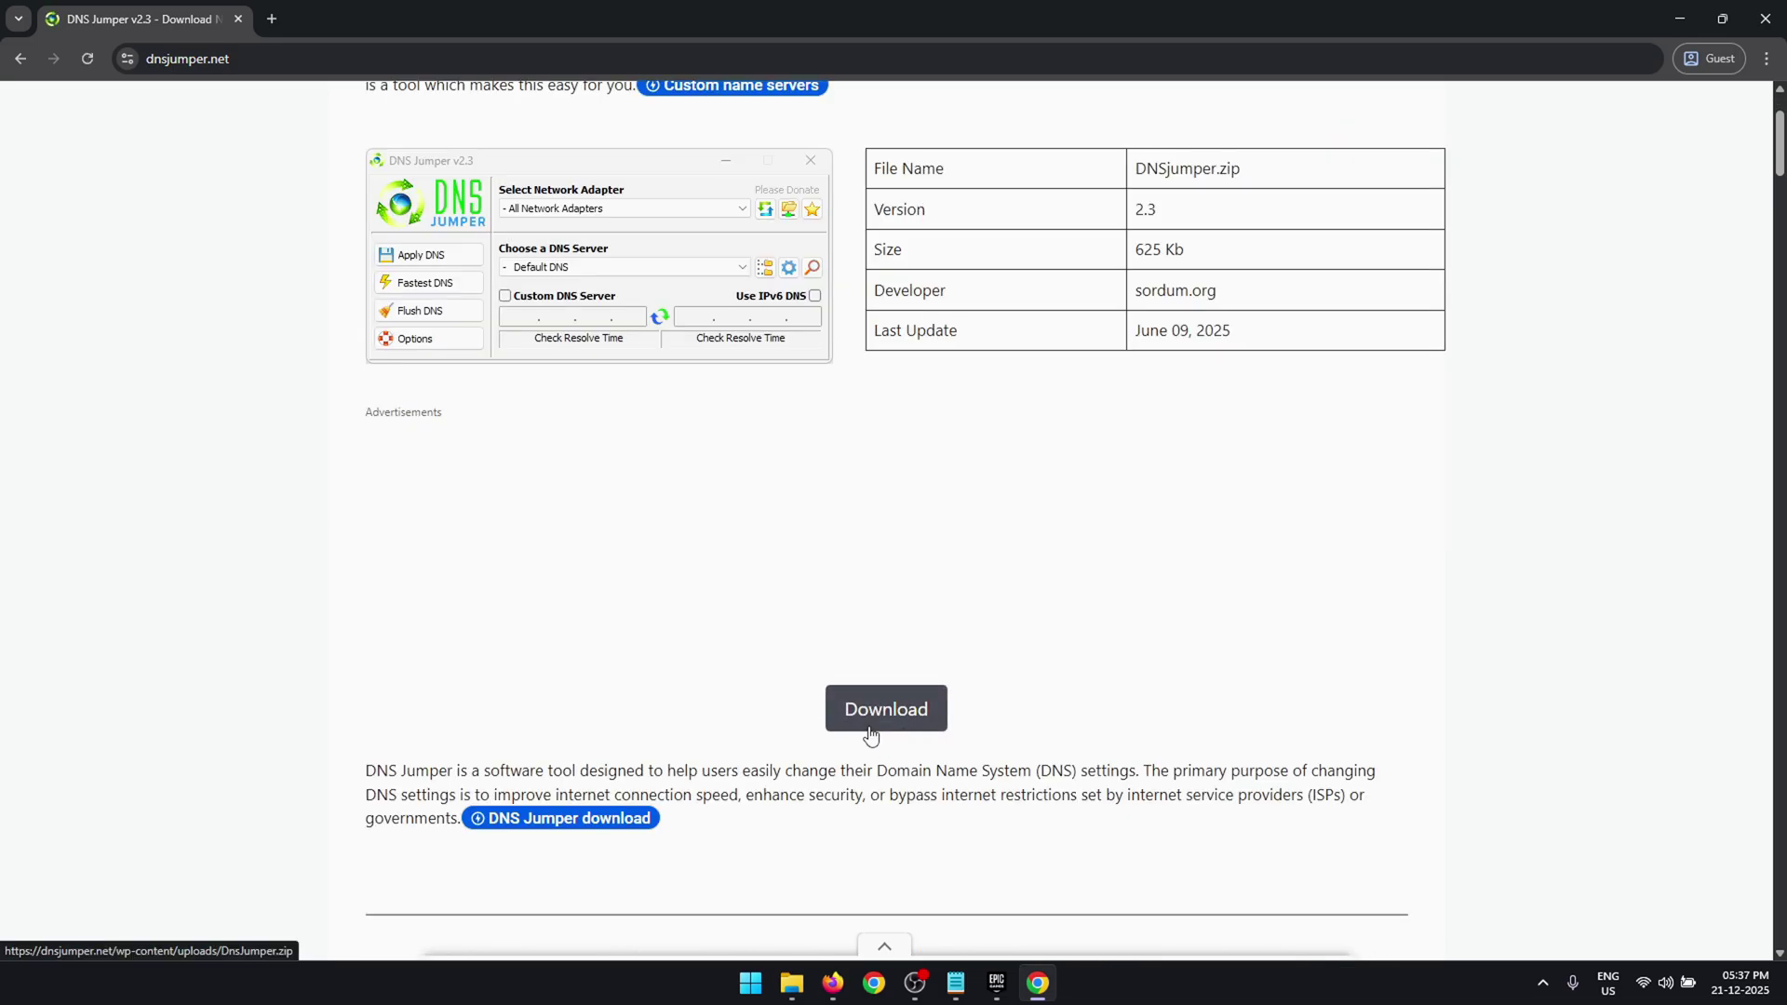
# Switch to the extracted DnsJumper folder in File Explorer, launch DnsJumper.exe and allow it to make changes.
pyautogui.hotkey('alt', 'Tab')
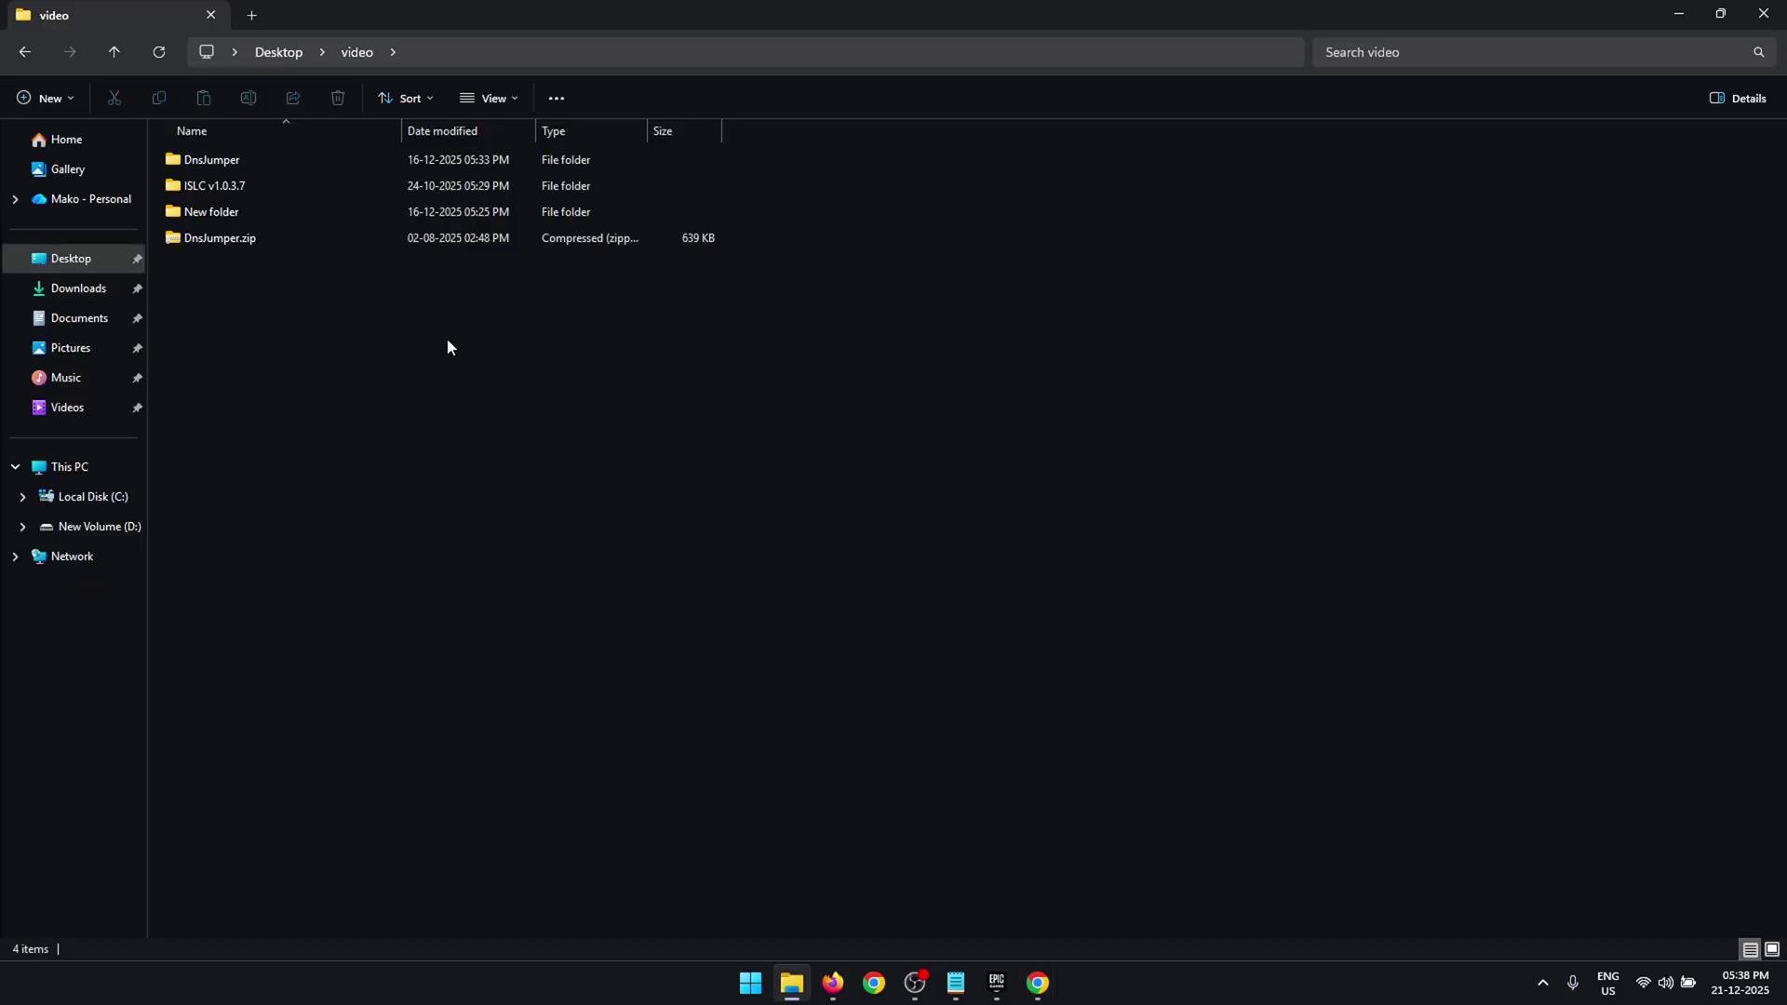
pyautogui.hotkey('alt', 'Left')
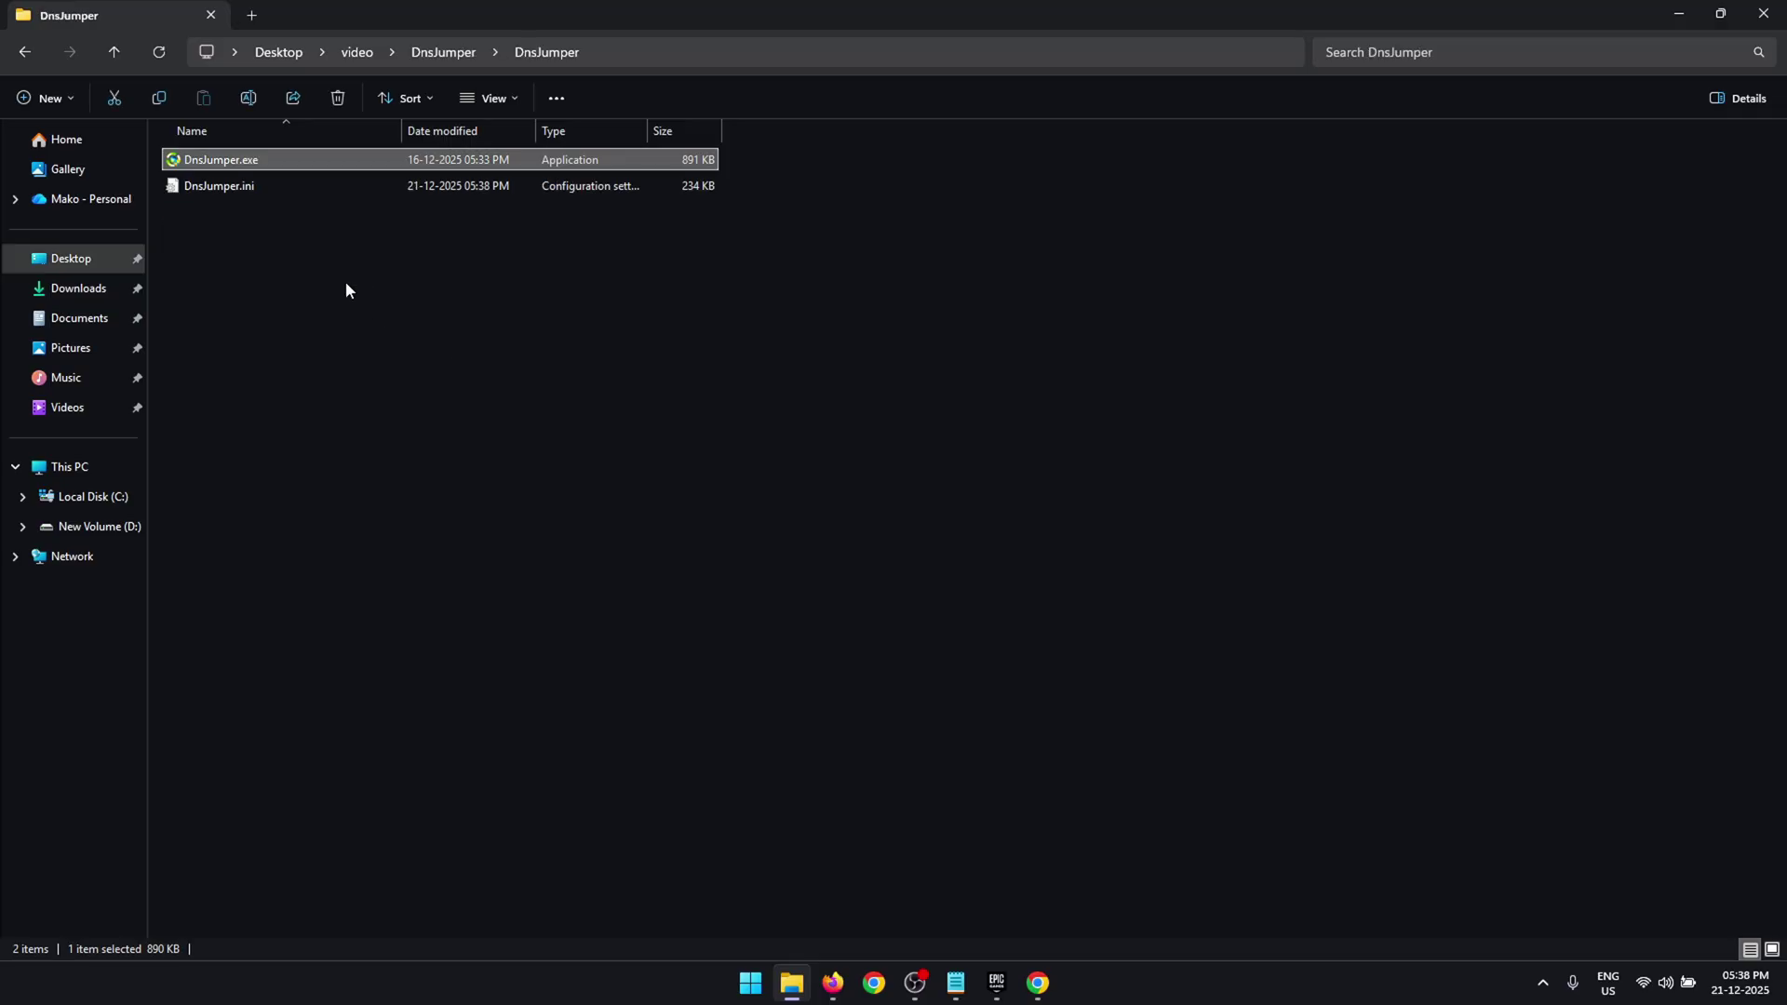
pyautogui.doubleClick(262, 157)
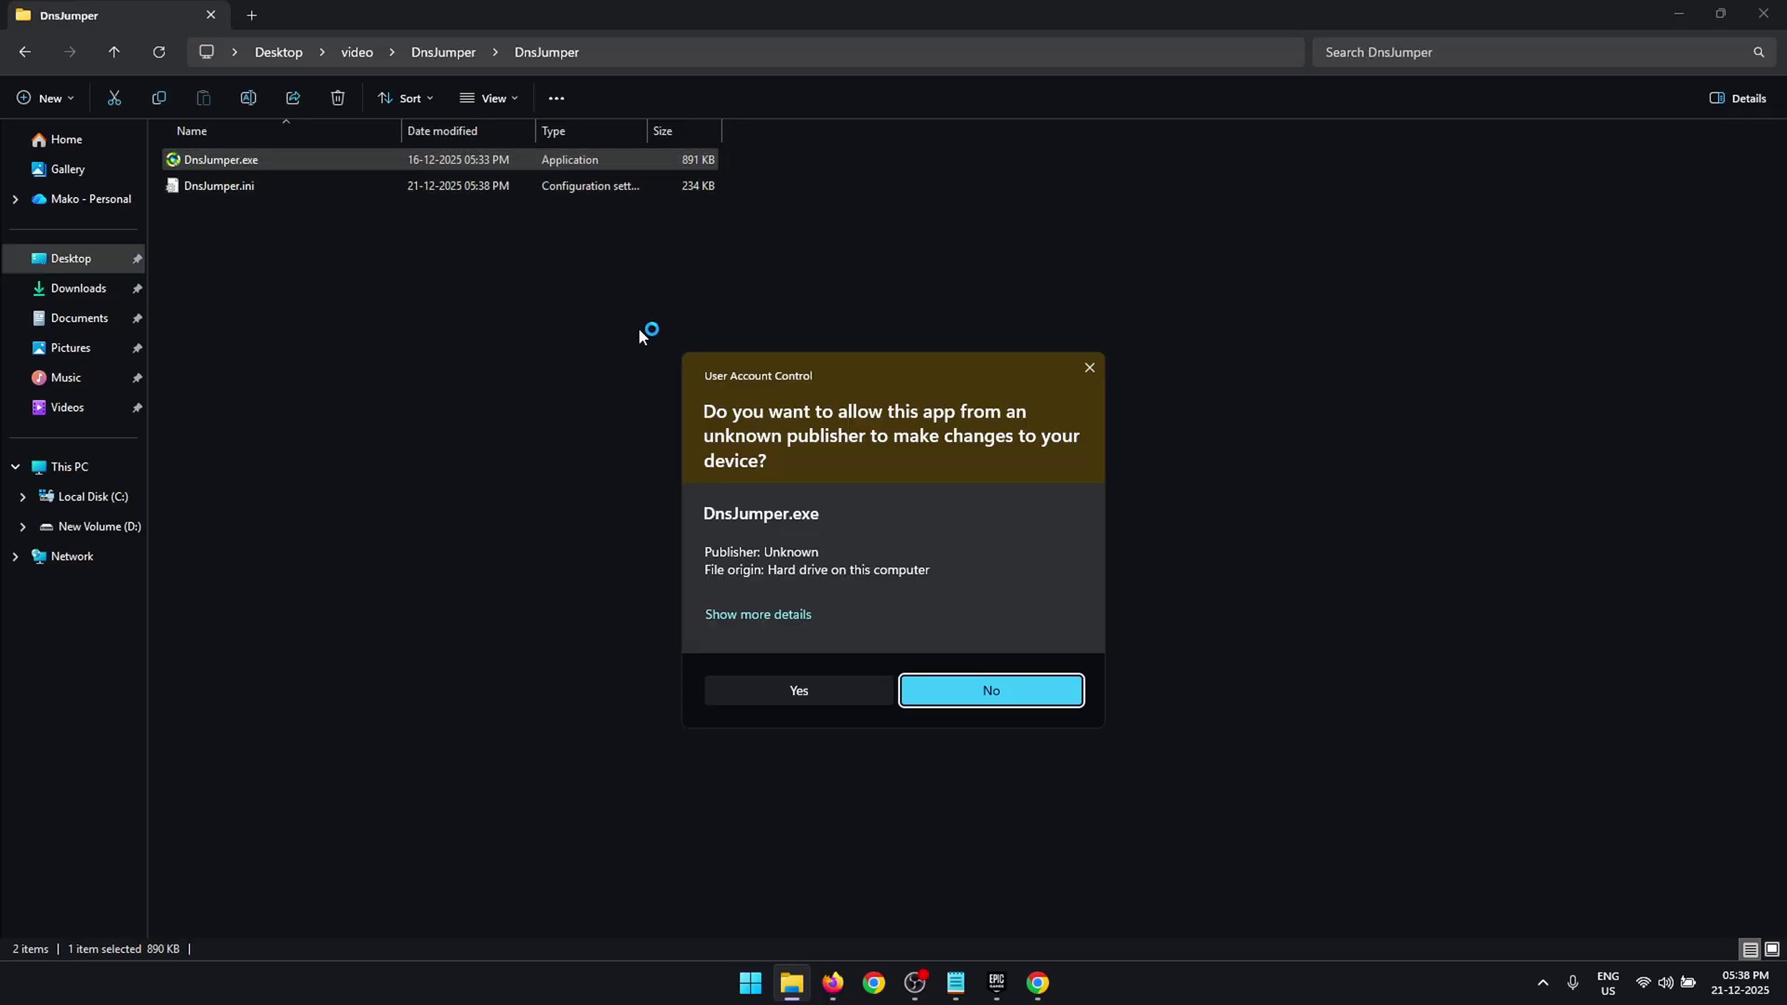
pyautogui.click(808, 685)
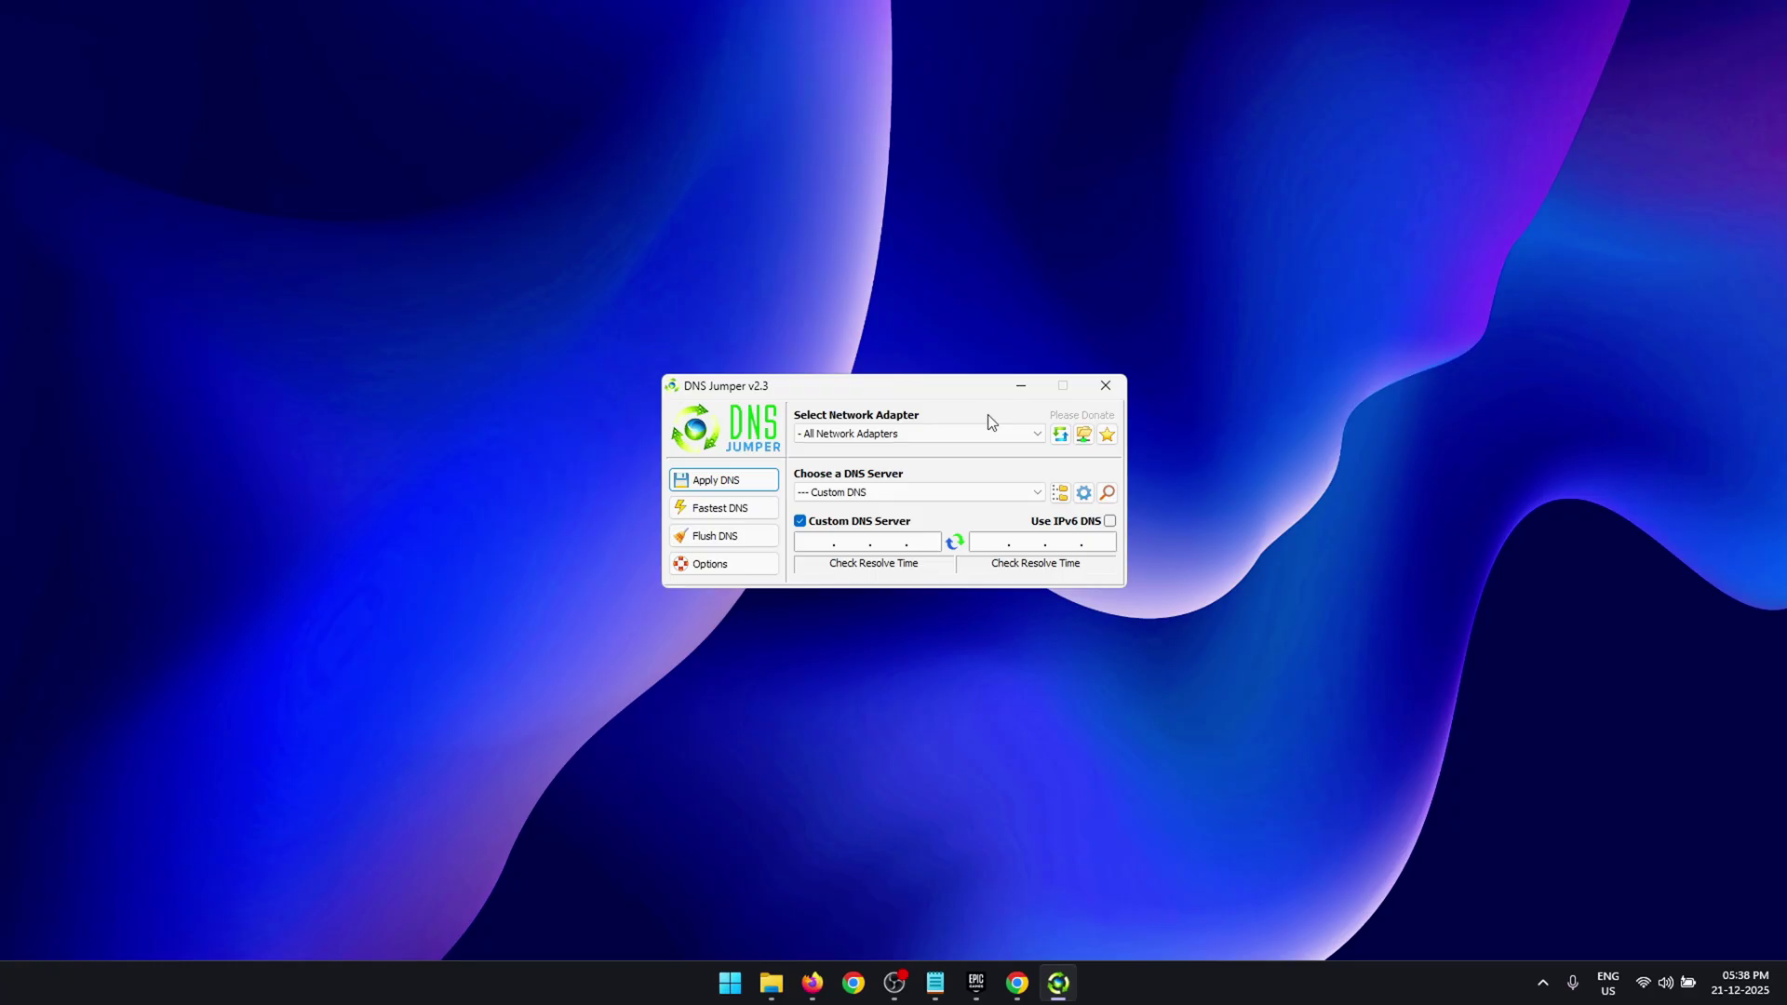
# Choose All Network Adapters in DNS Jumper and start a Fastest DNS test with all listed servers.
pyautogui.click(960, 435)
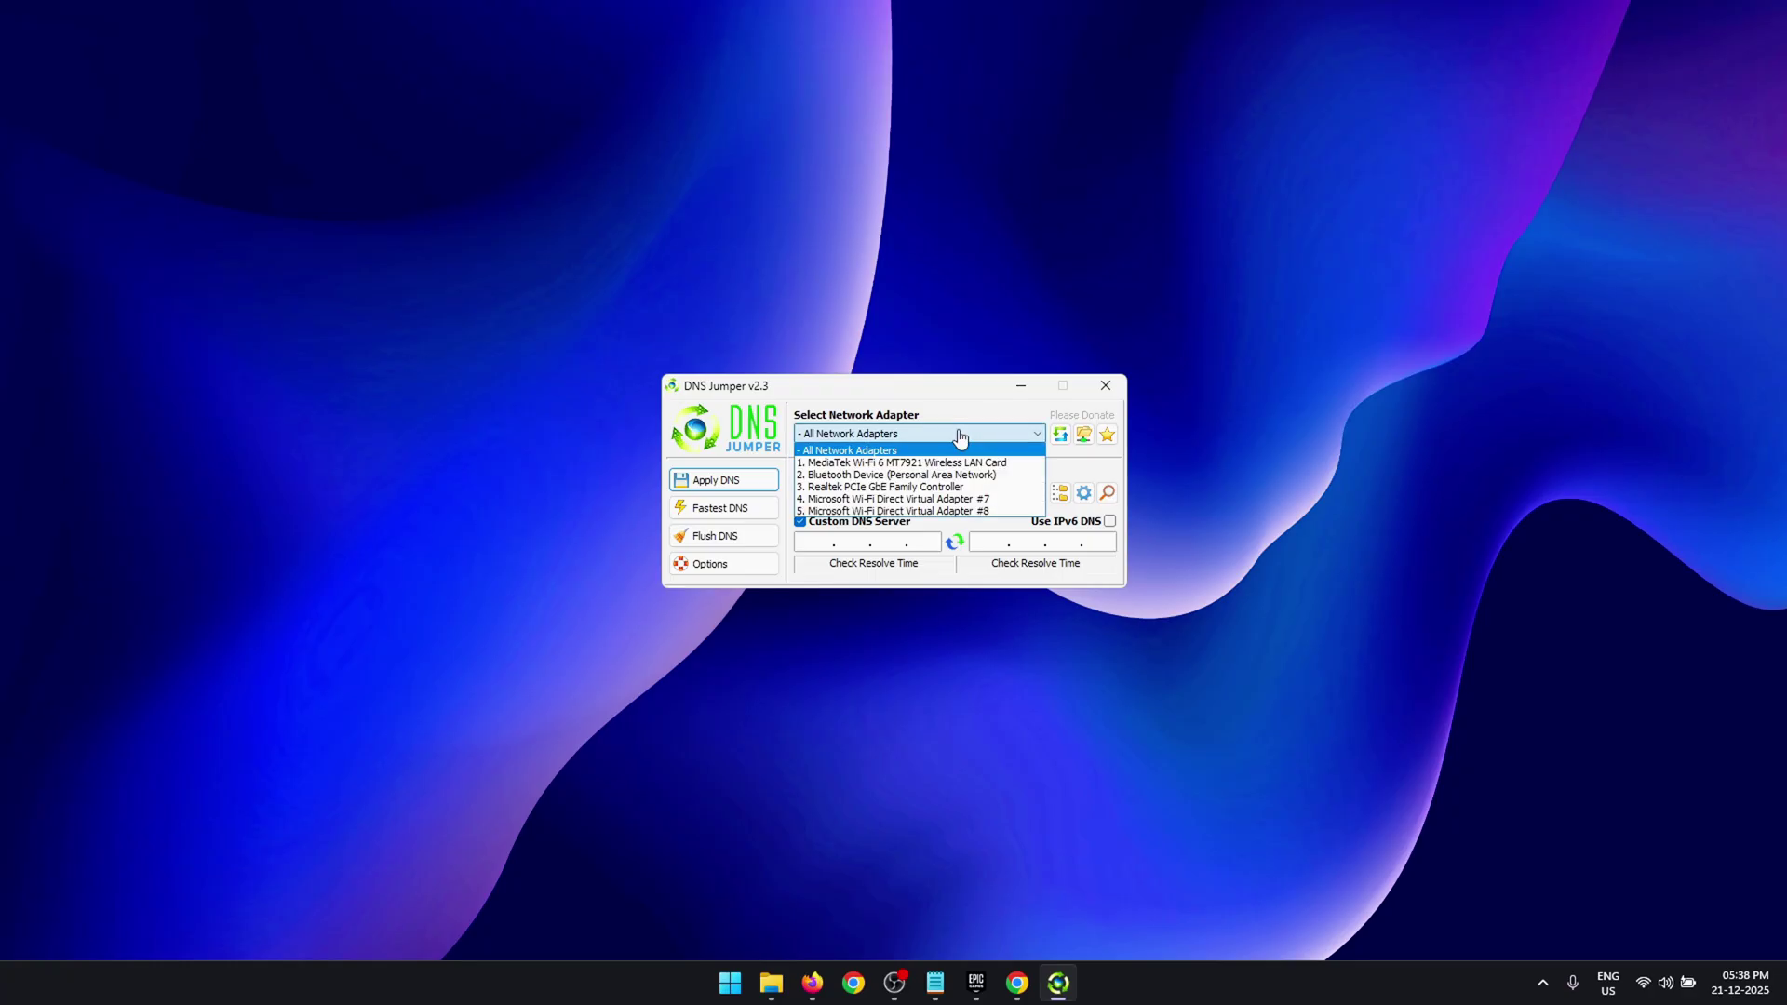
pyautogui.click(946, 451)
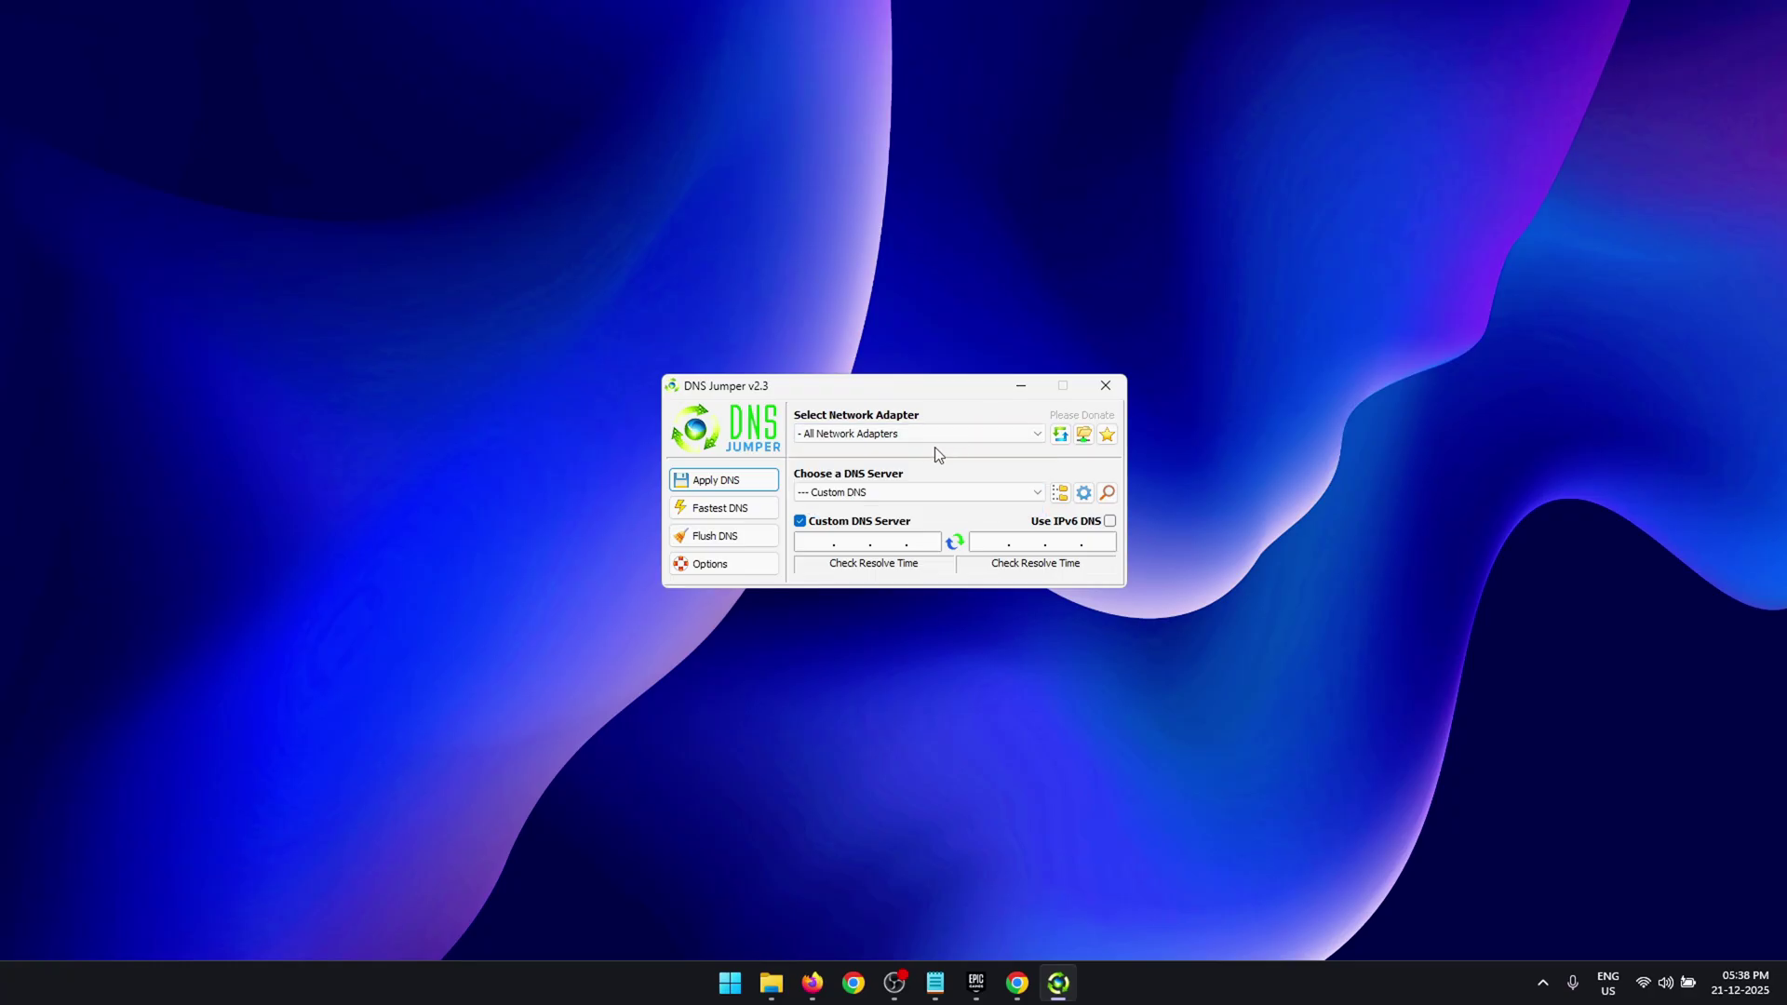
pyautogui.click(742, 520)
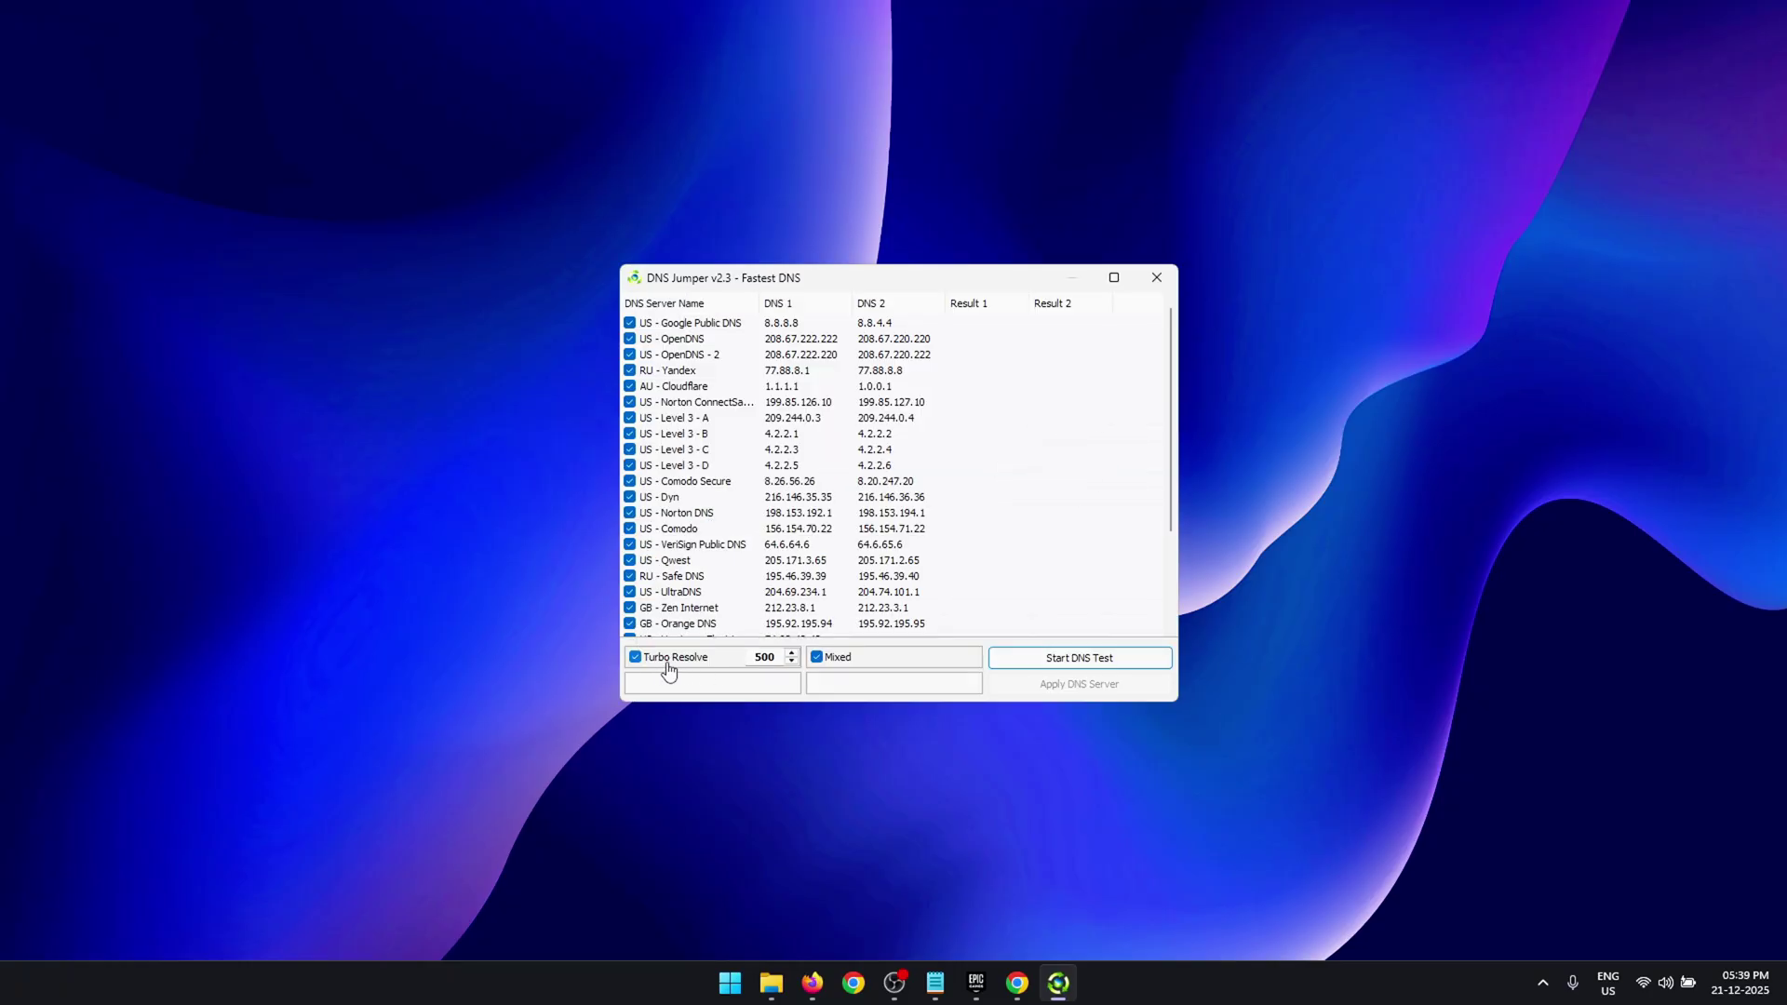
pyautogui.moveTo(674, 668)
pyautogui.click(1064, 662)
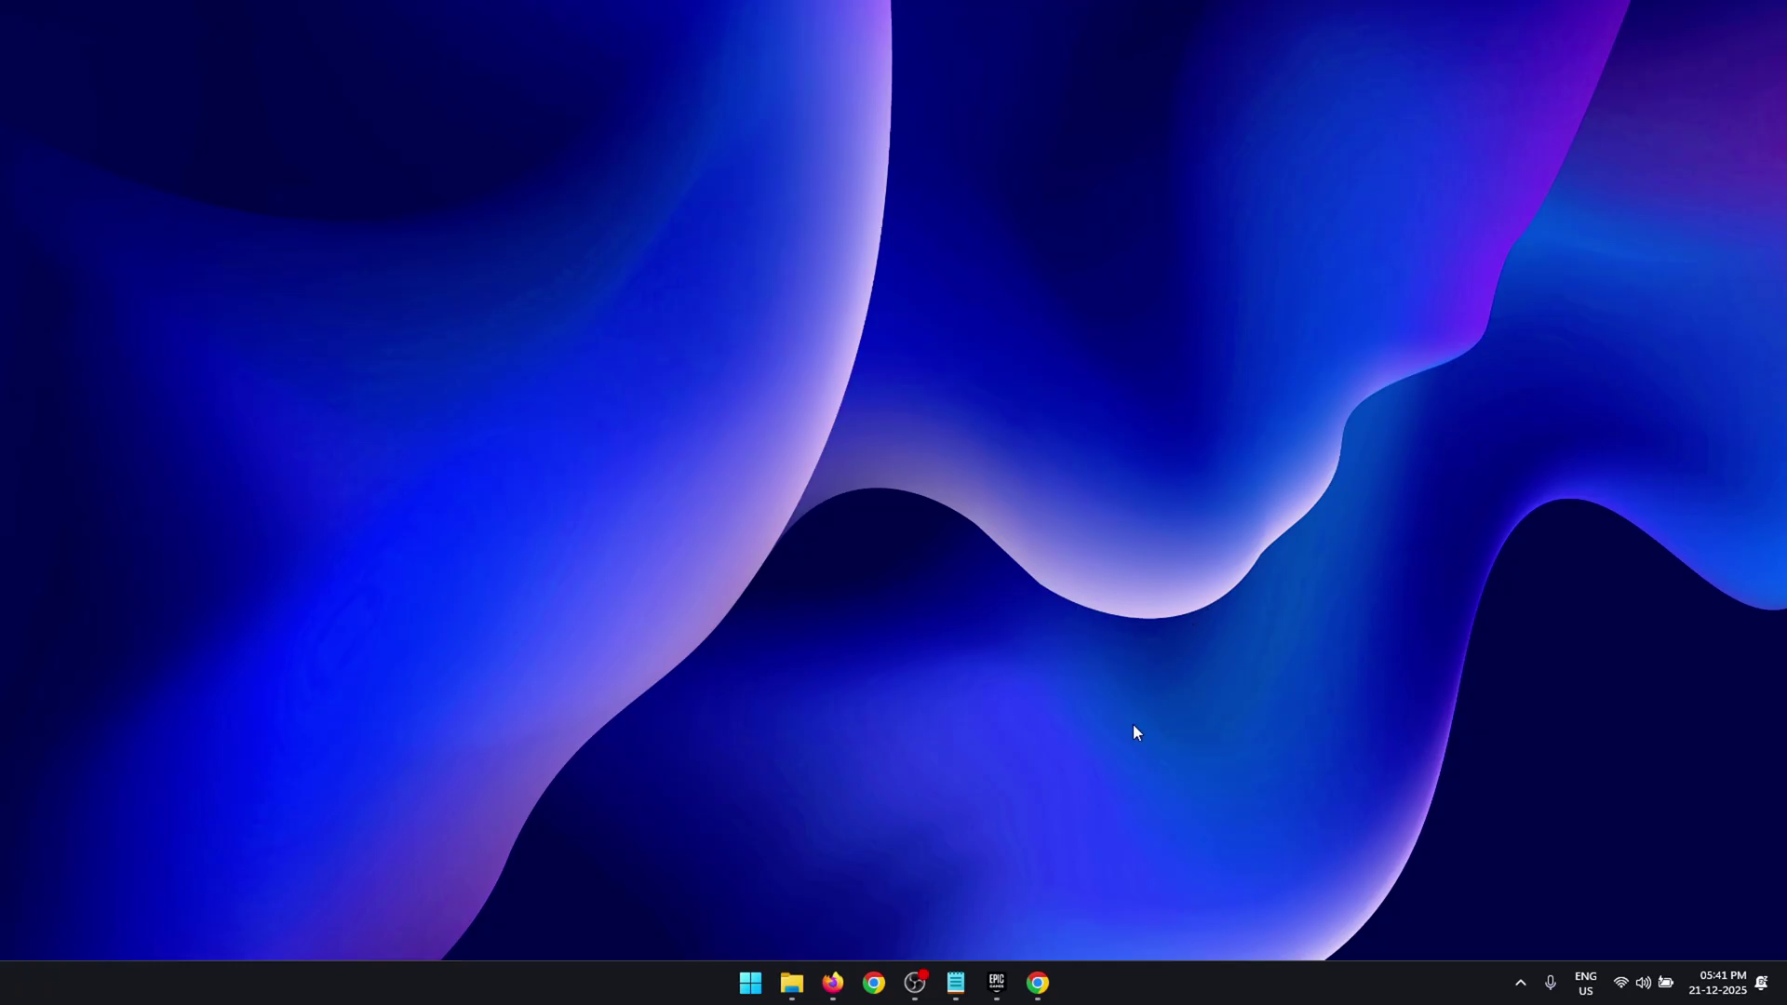
# Download SpeedGuide.net TCP Optimizer 4.1.1 from MajorGeeks and run TCPOptimizer (1).exe as administrator.
pyautogui.click(1038, 982)
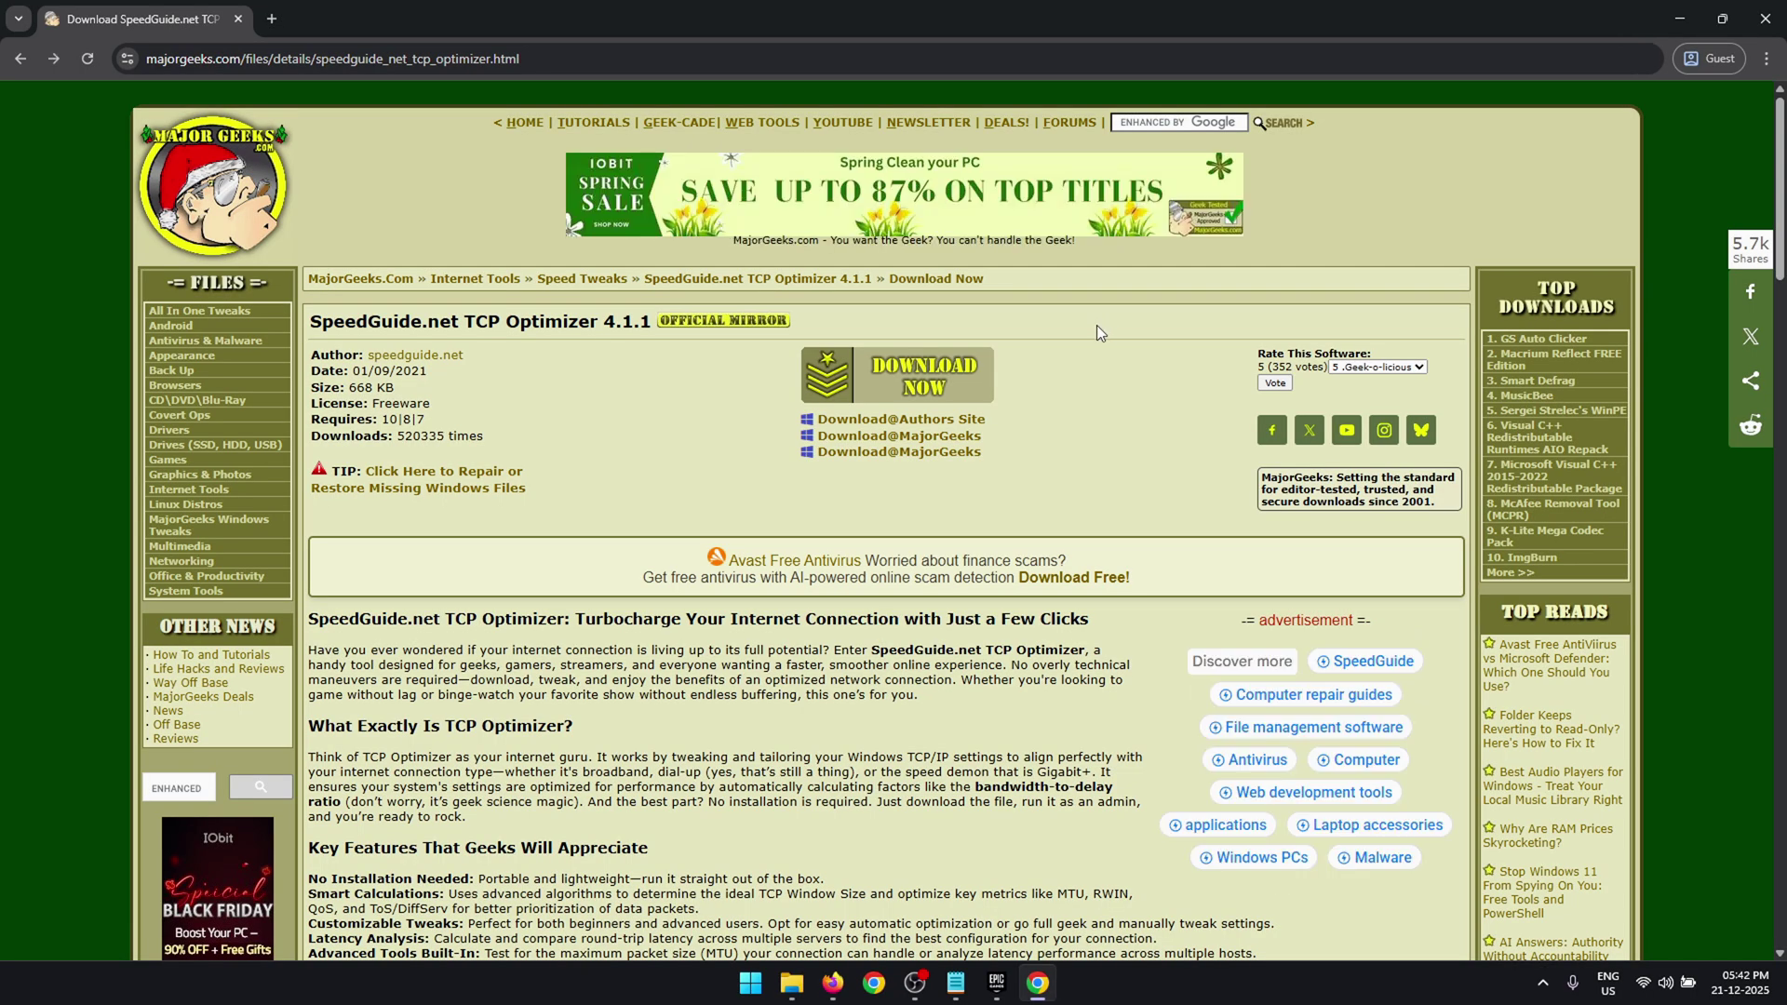
pyautogui.click(964, 395)
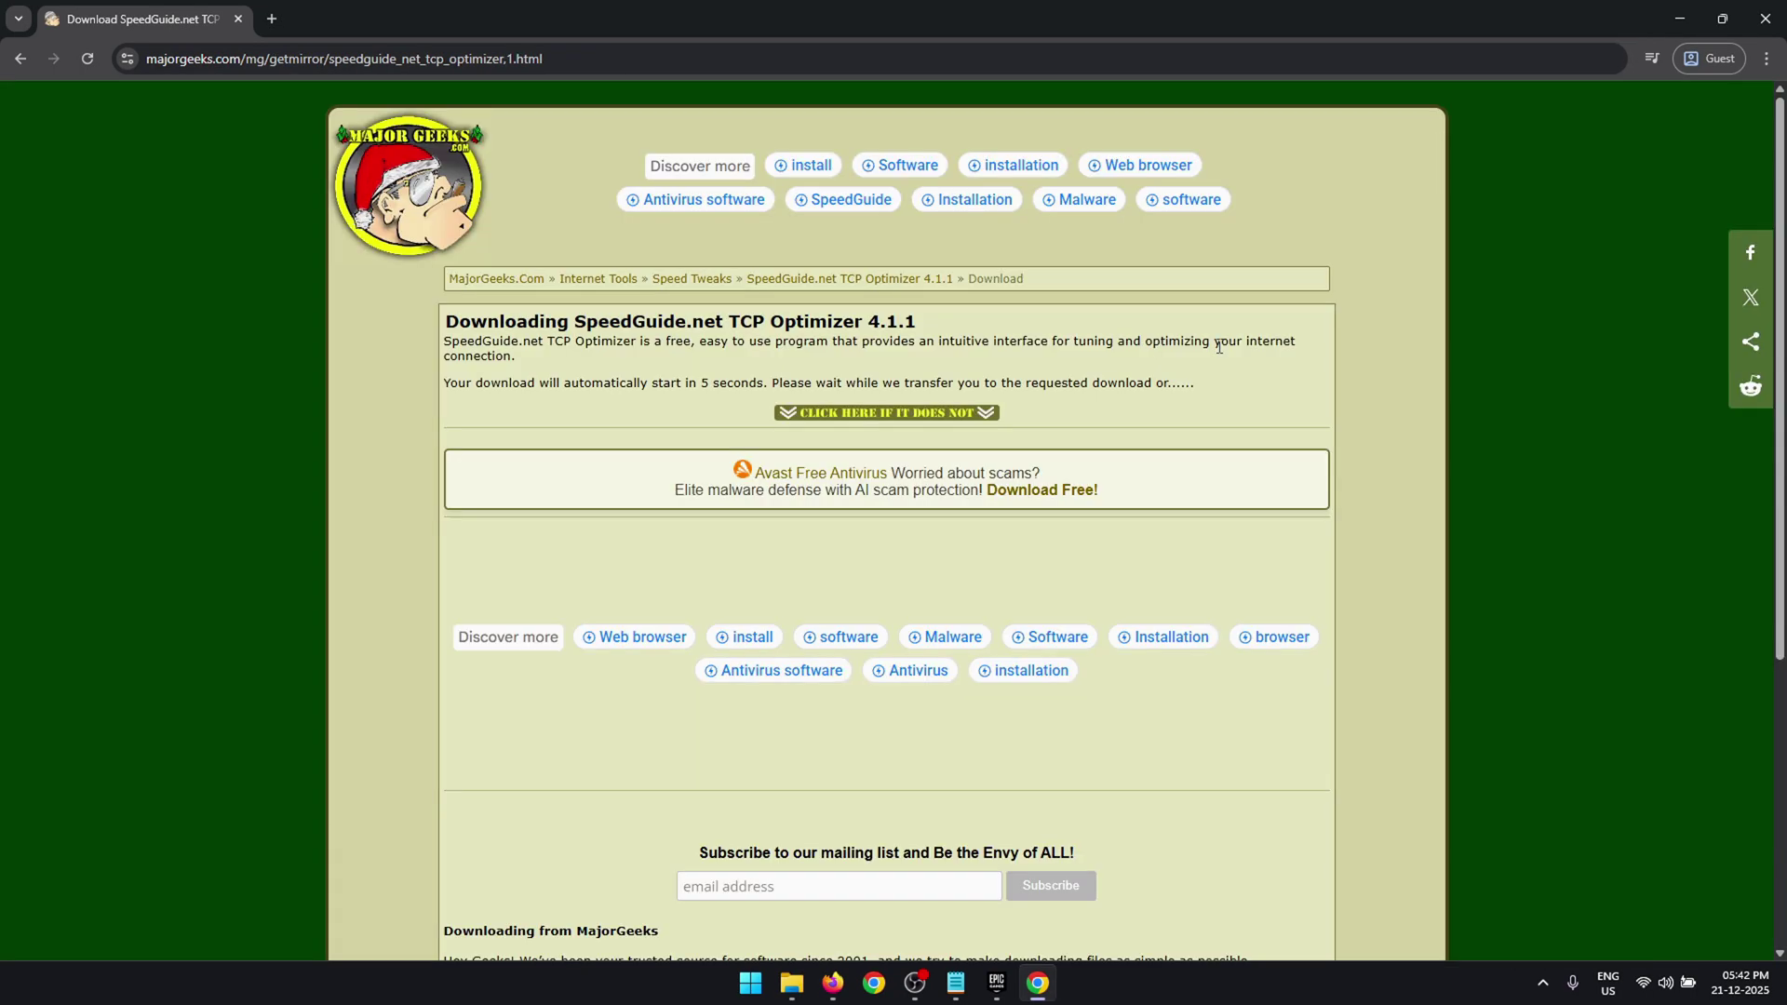
pyautogui.hotkey('alt', 'Tab')
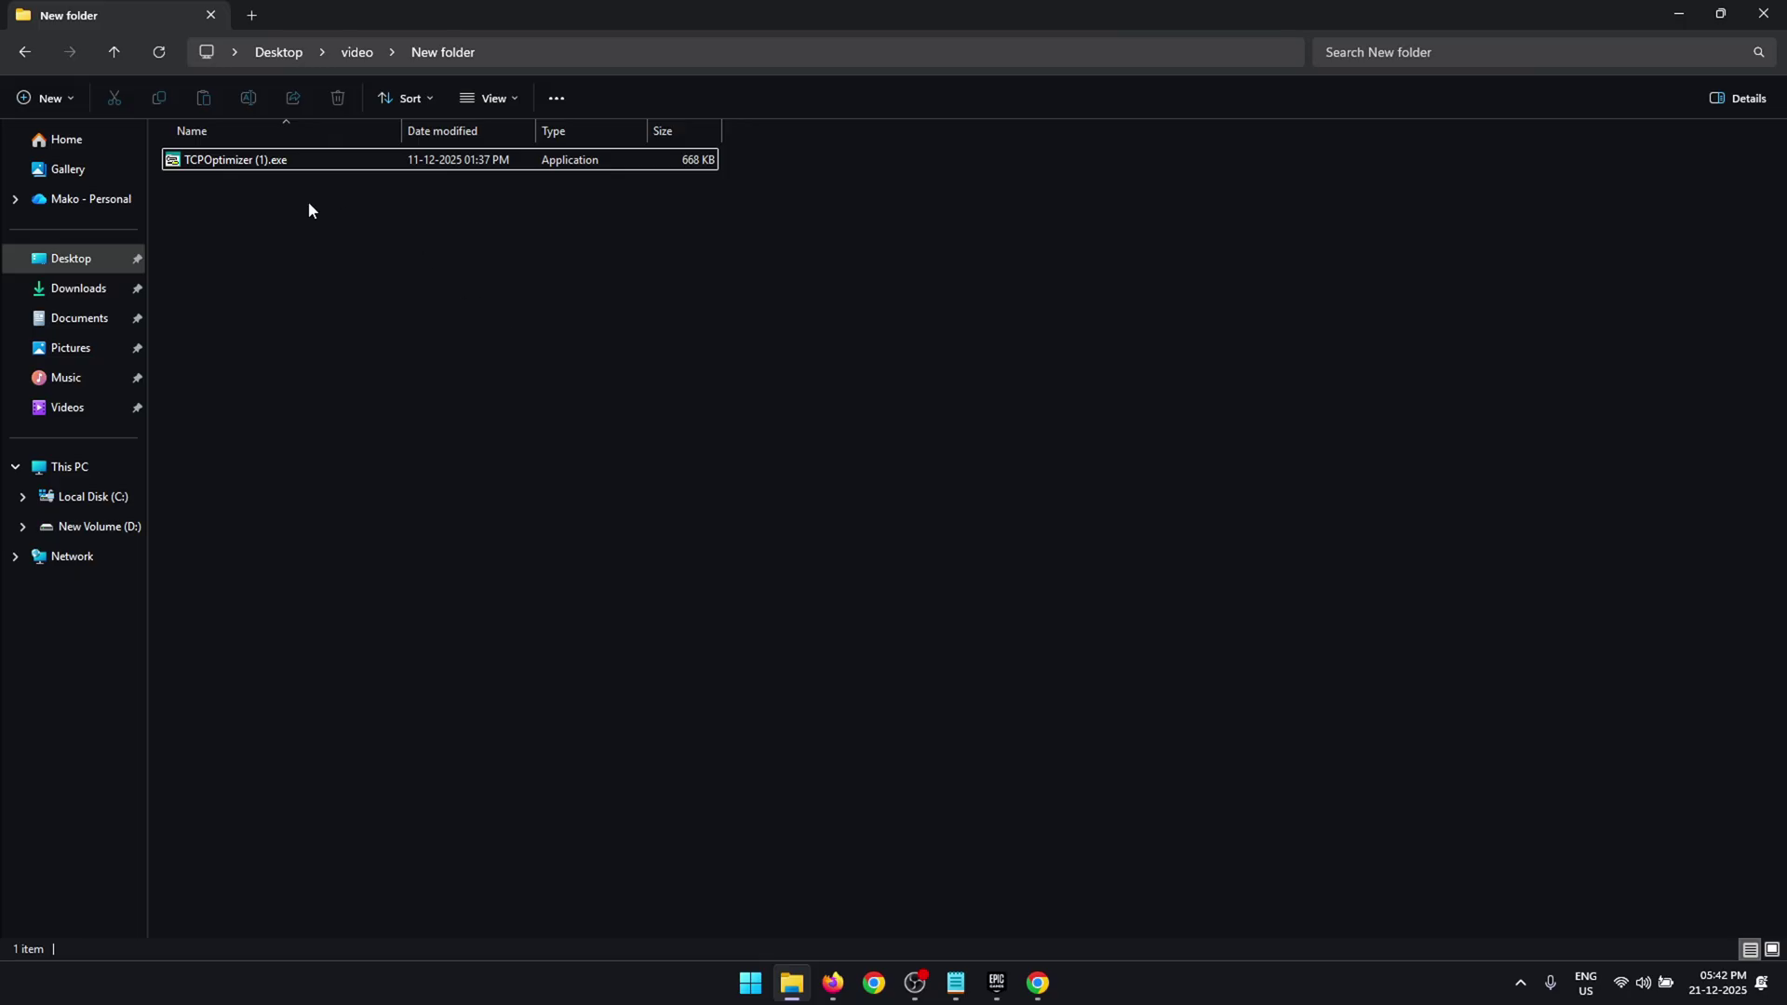
pyautogui.click(294, 166)
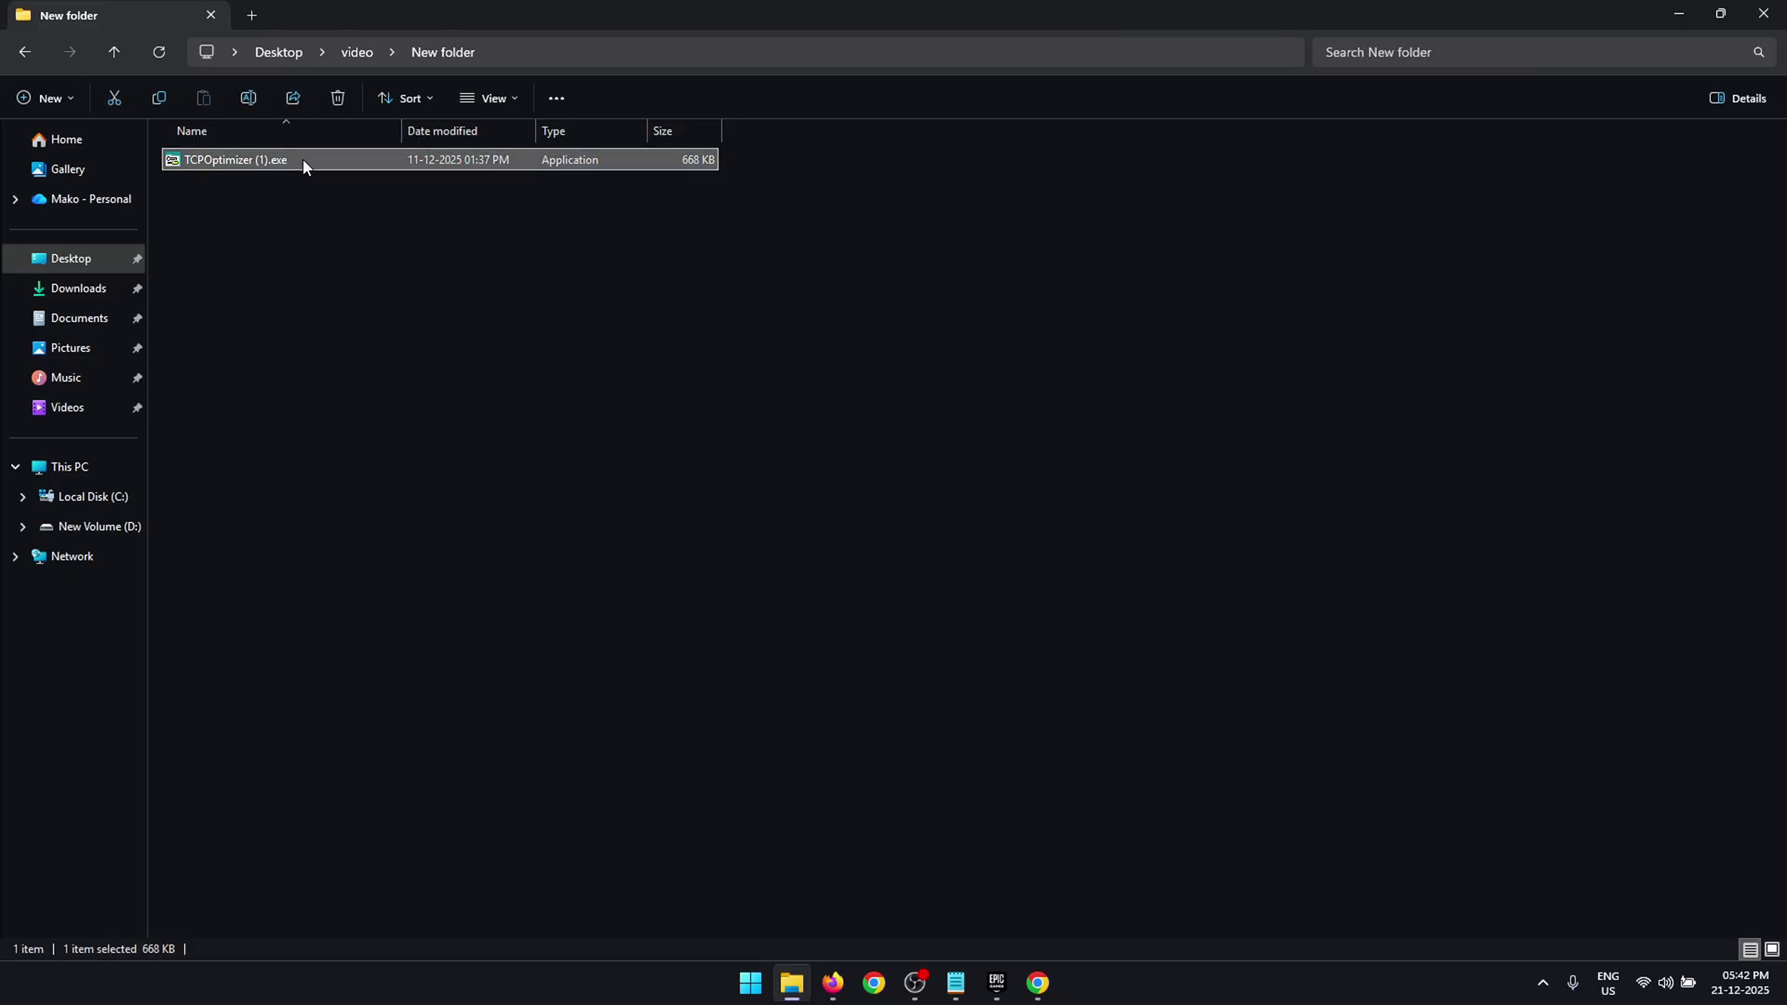
pyautogui.rightClick(303, 159)
pyautogui.click(500, 322)
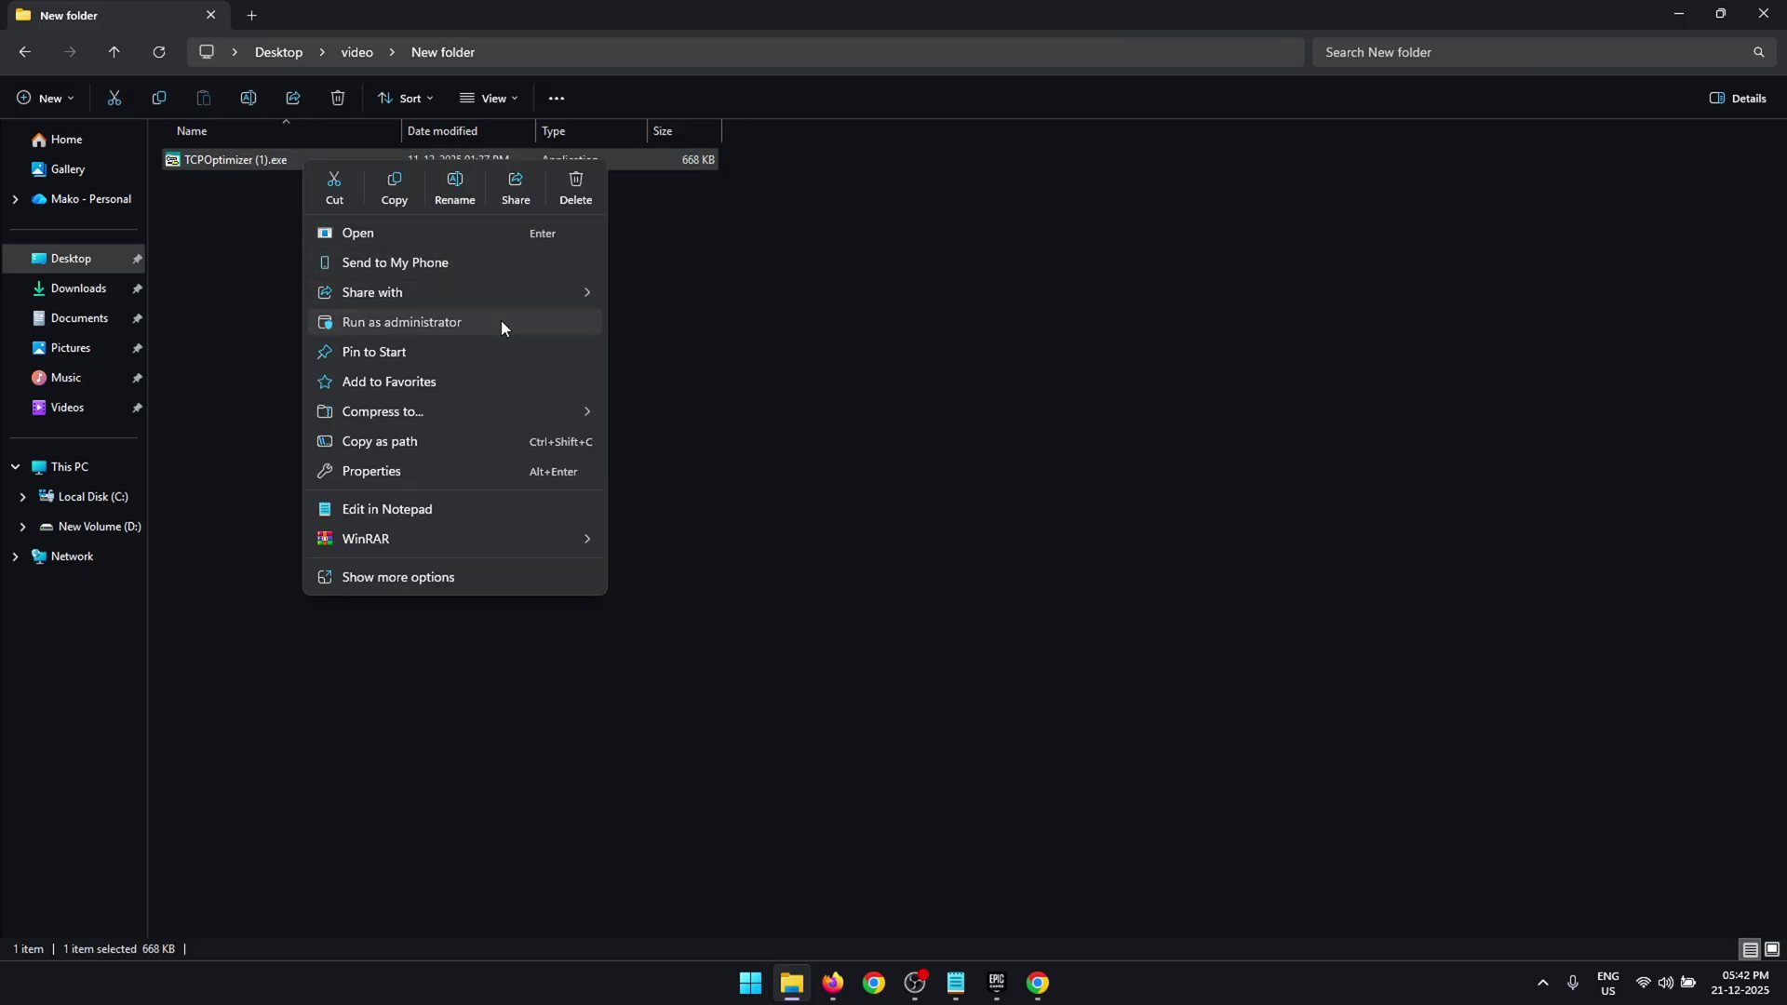
pyautogui.click(798, 689)
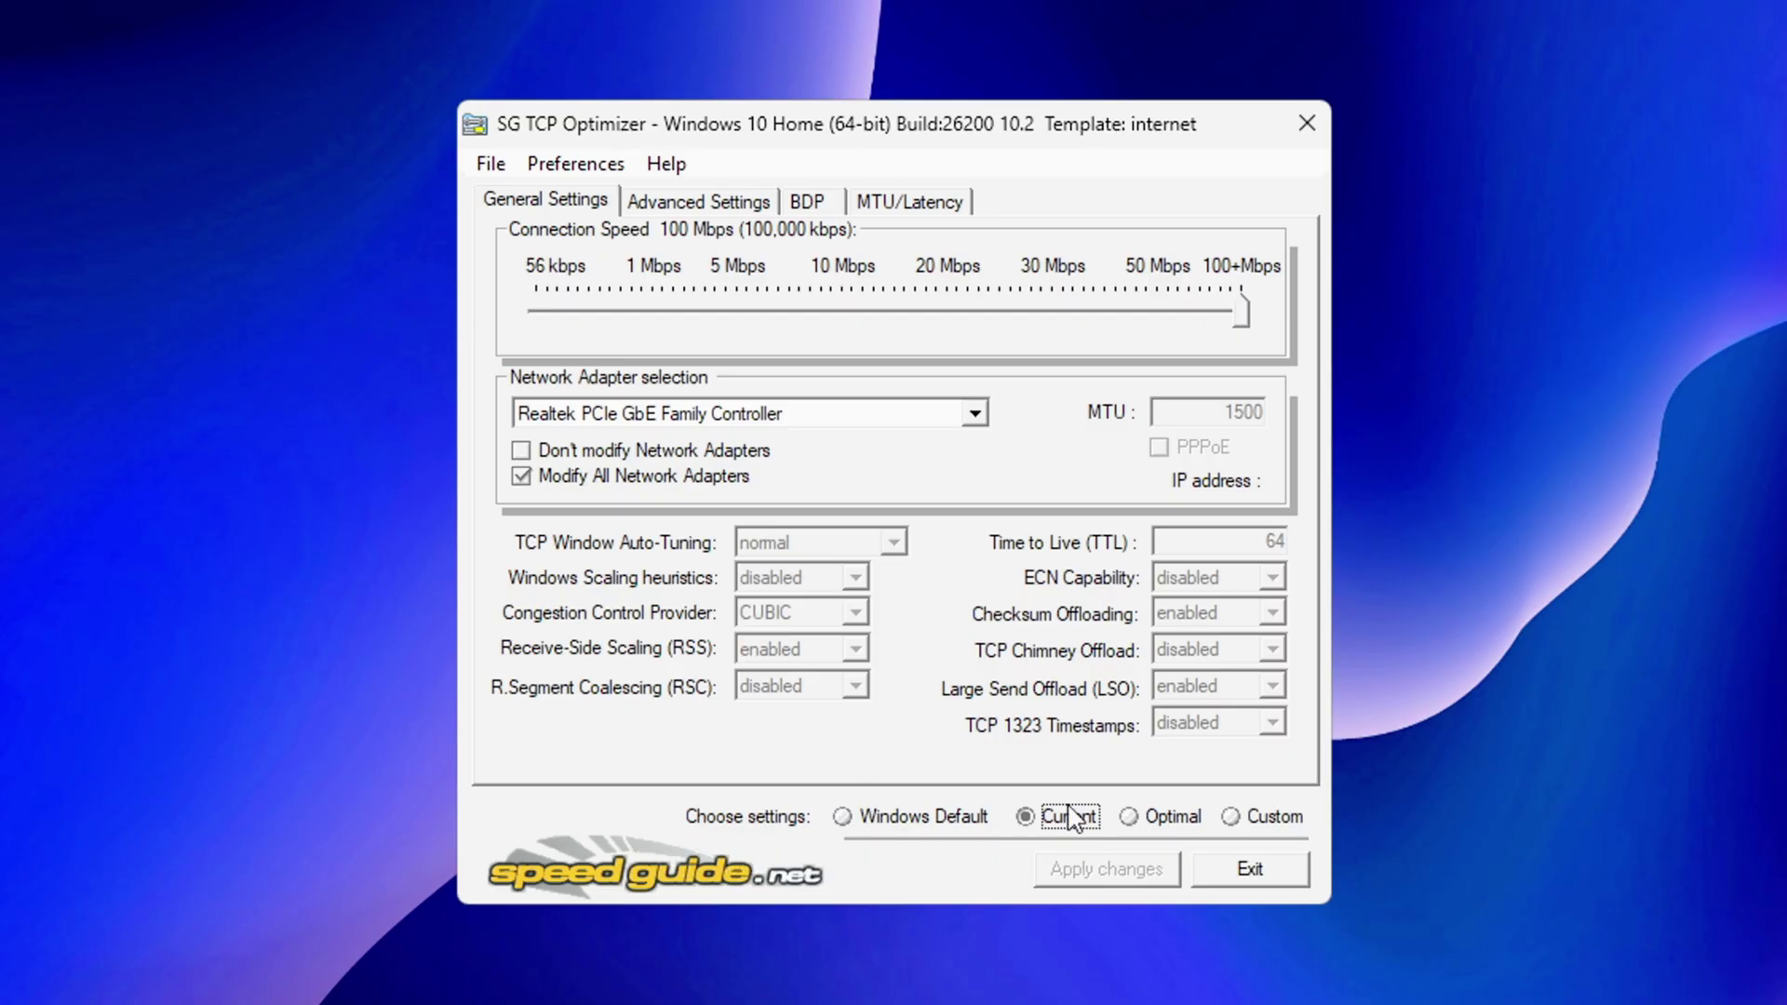
# Switch TCP Optimizer to Custom settings, set TCP Window Auto-Tuning to normal, and review the congestion, ECN and offload options.
pyautogui.click(1233, 817)
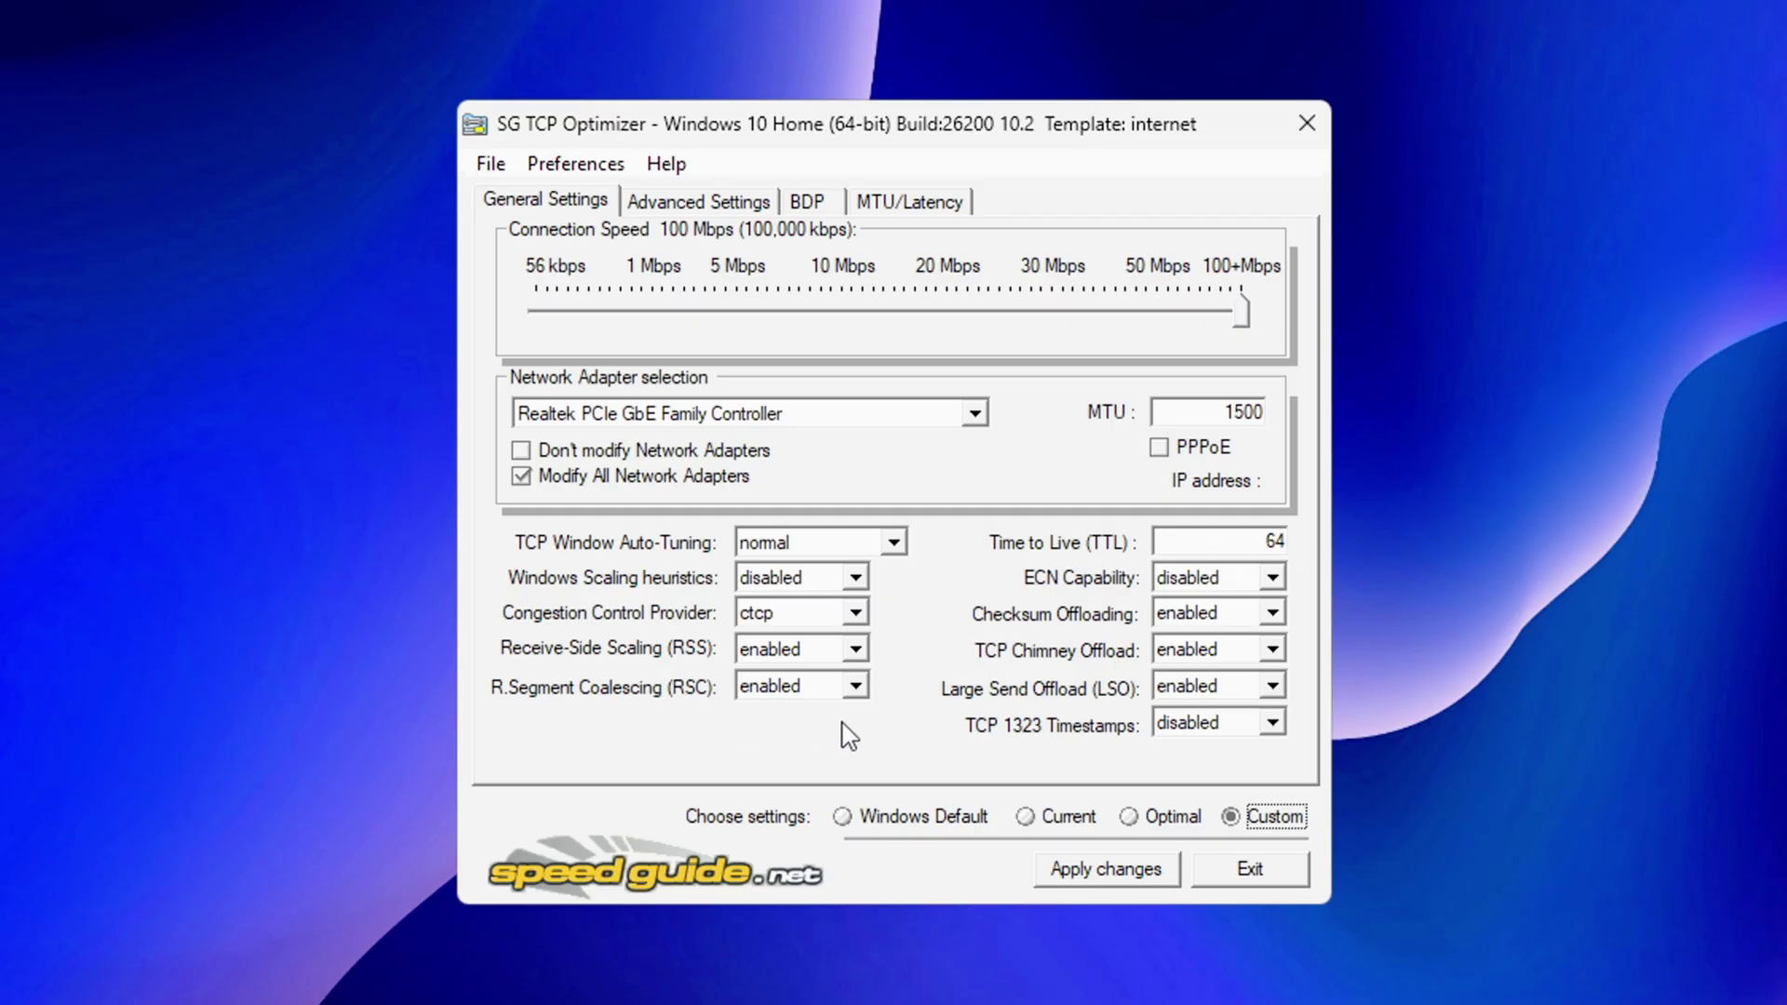
pyautogui.click(856, 552)
pyautogui.click(851, 626)
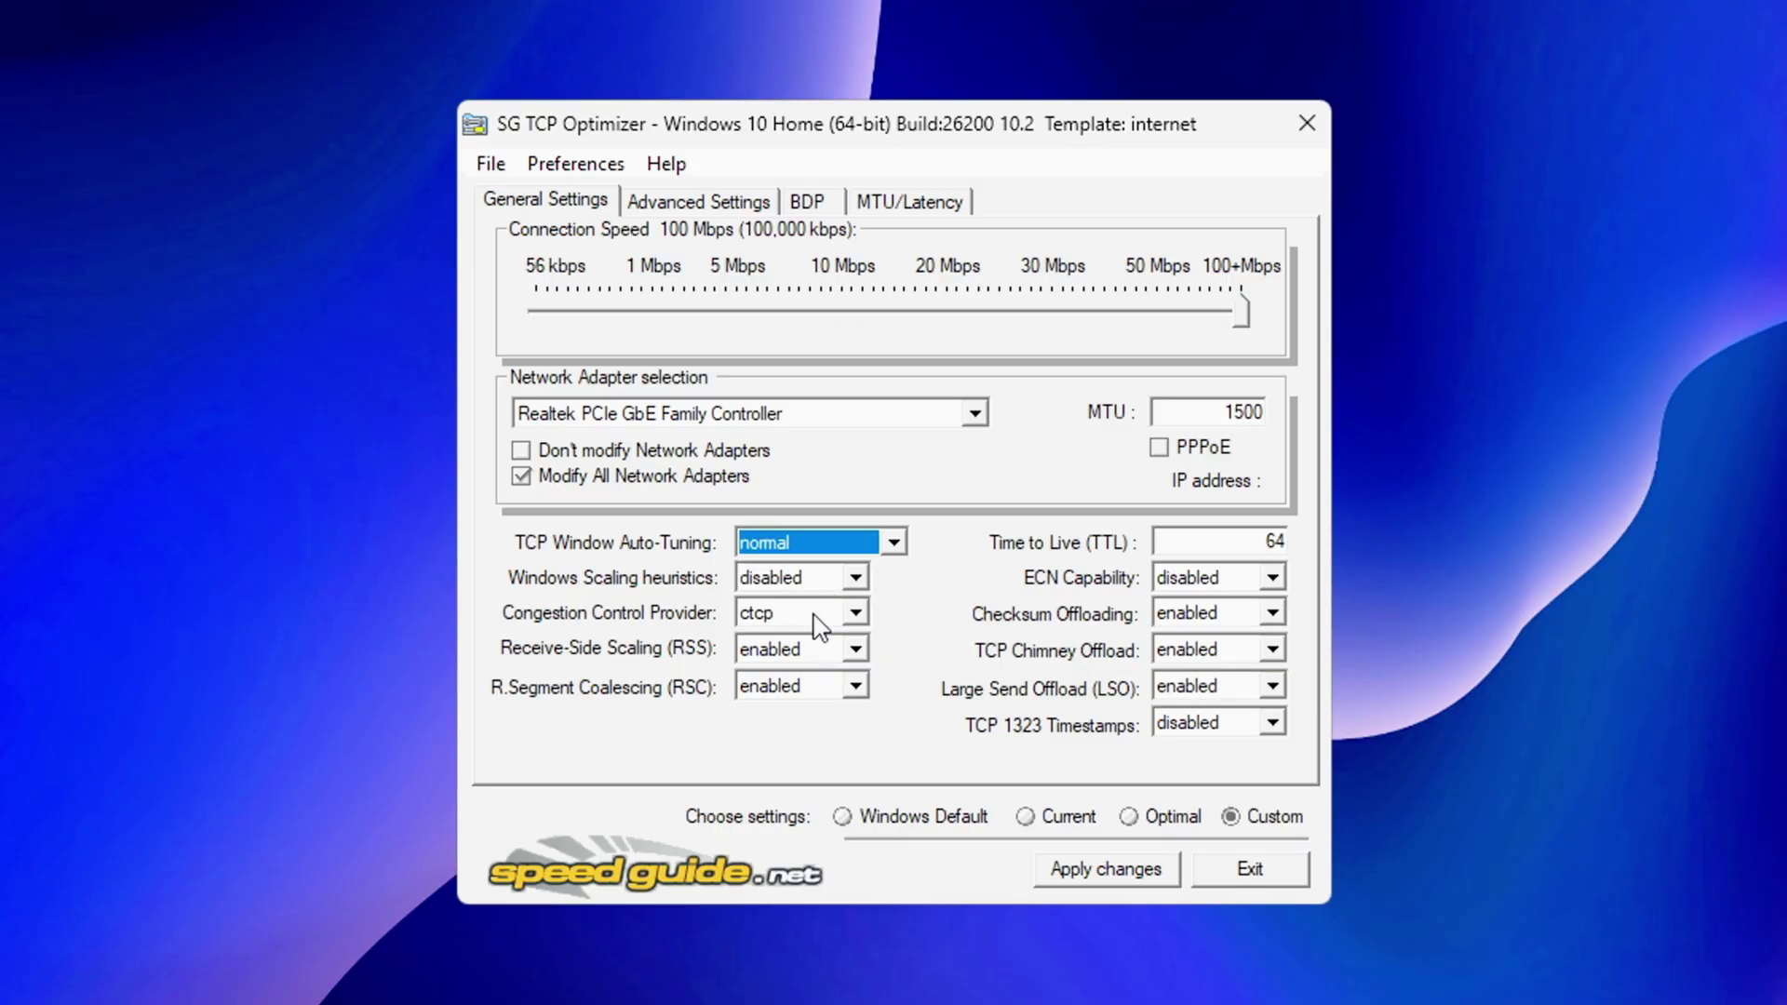
pyautogui.moveTo(819, 626)
pyautogui.moveTo(1243, 583)
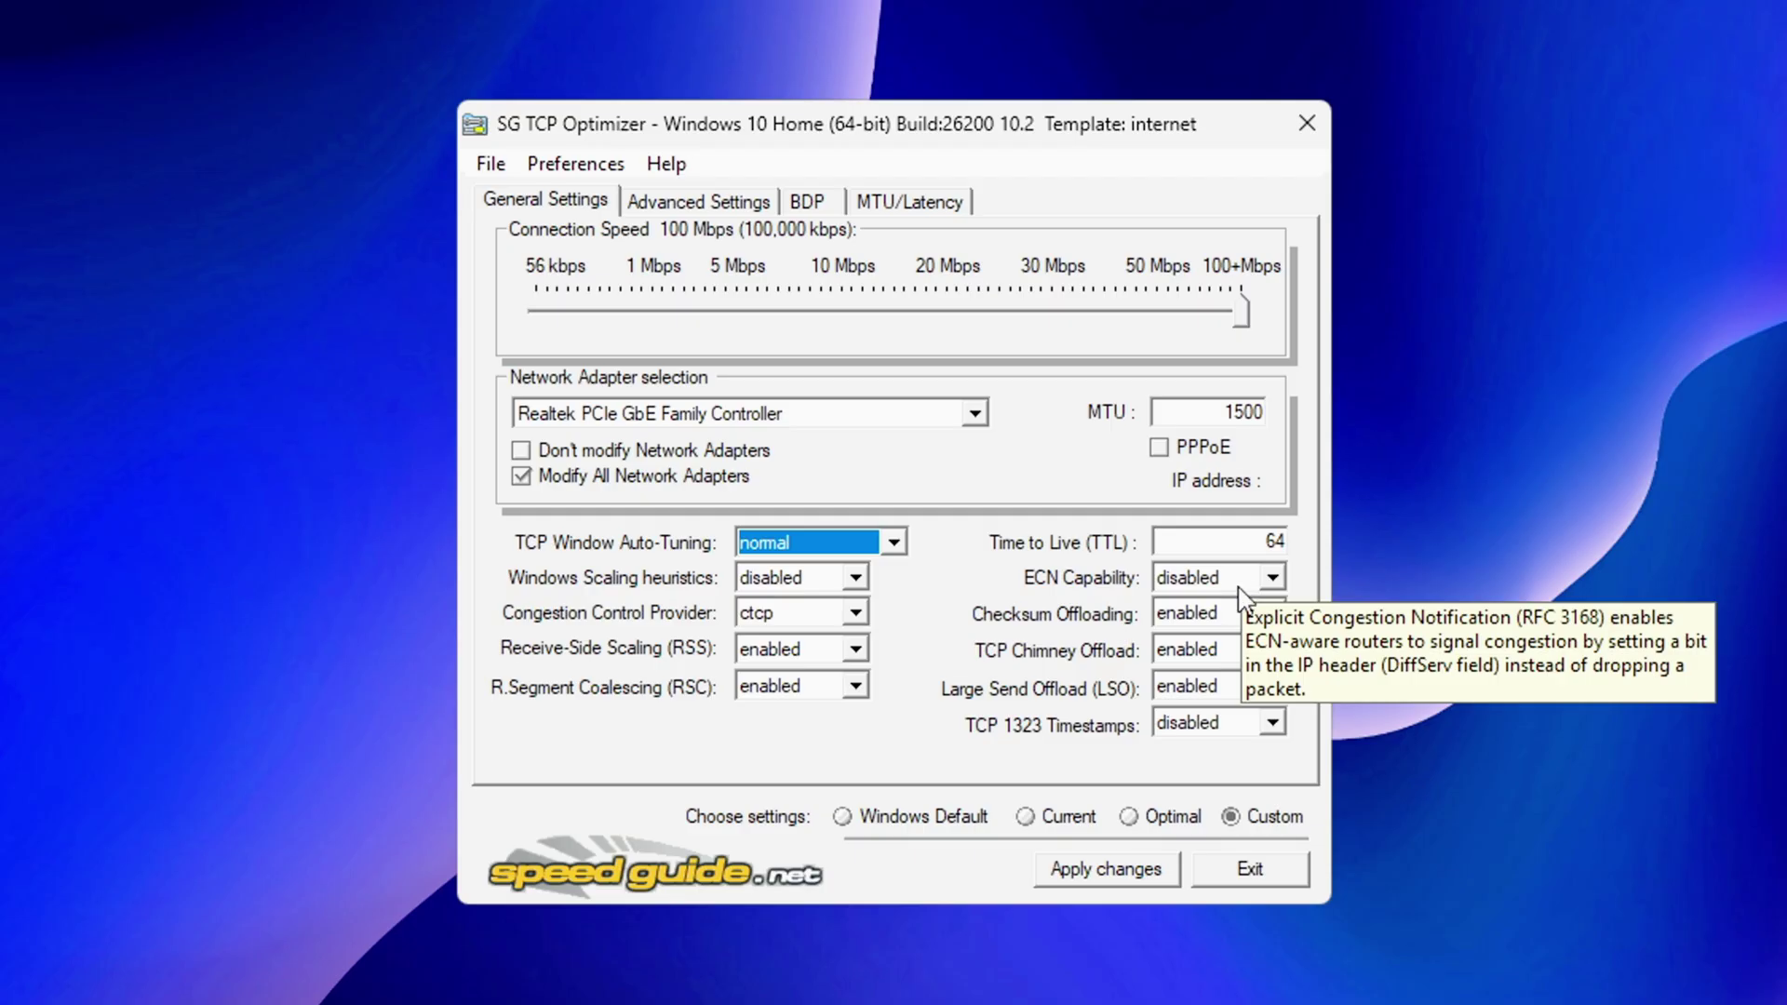
pyautogui.moveTo(1230, 621)
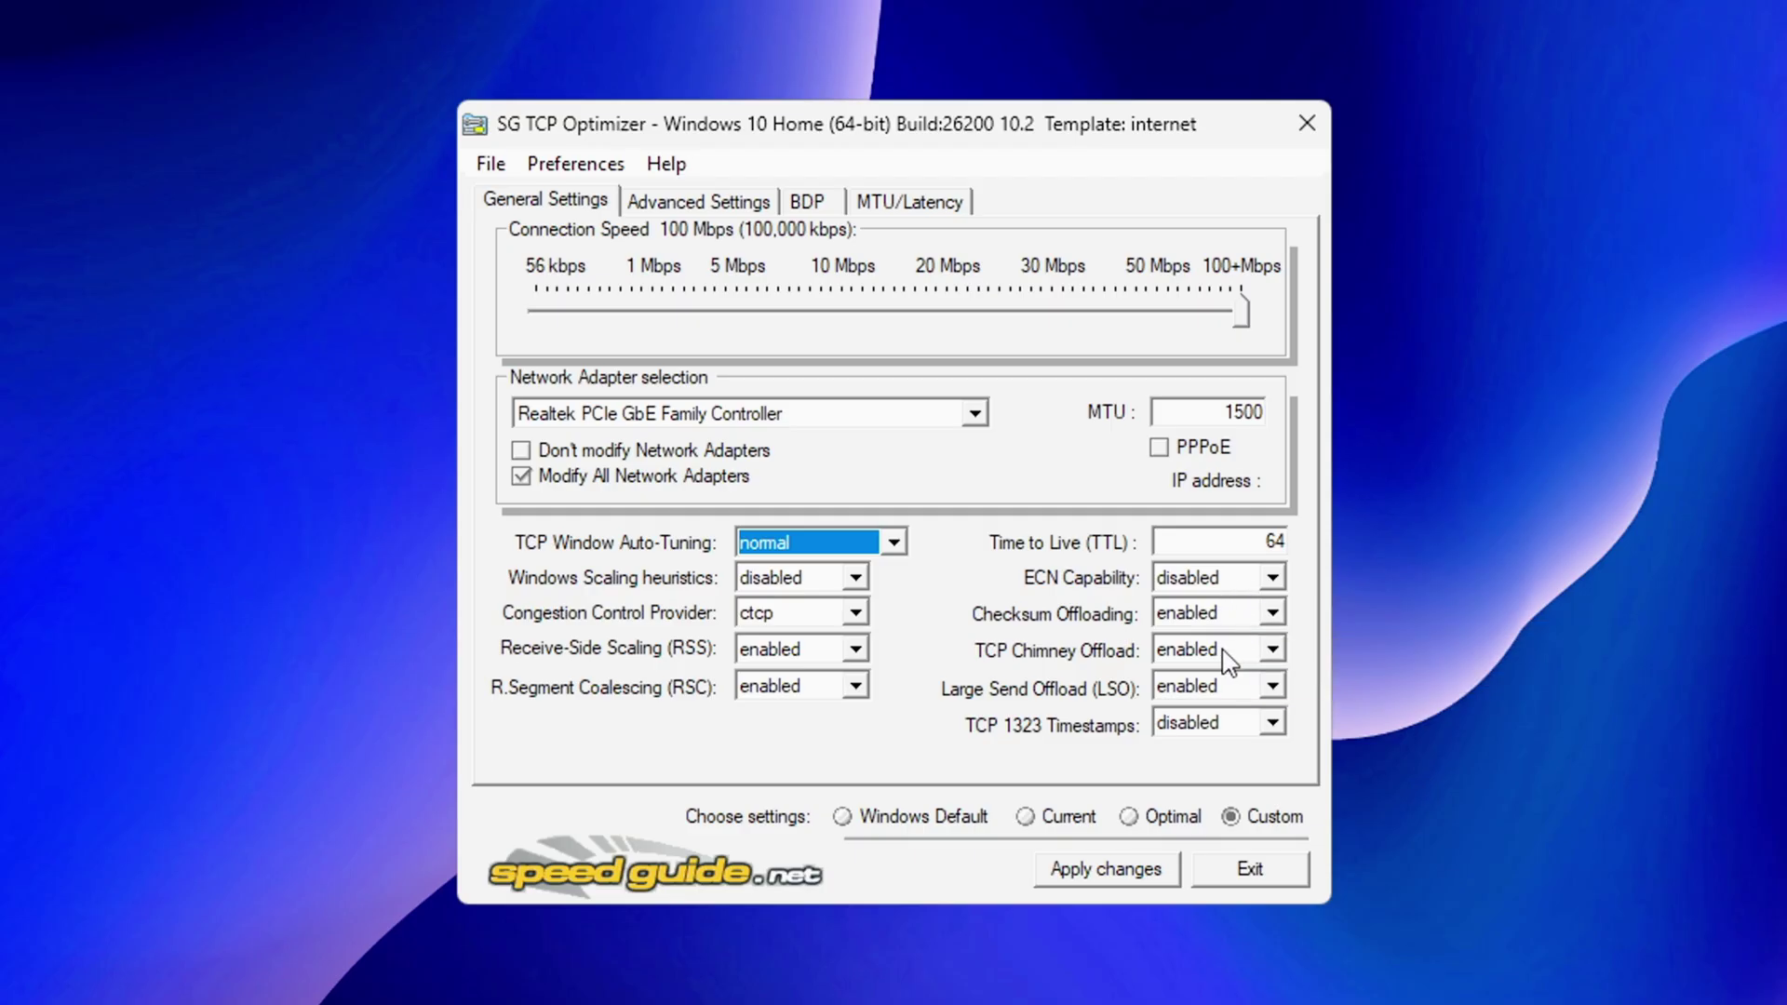
pyautogui.moveTo(1227, 663)
# In TCP Optimizer's advanced settings, check NetworkThrottlingIndex and set SystemResponsiveness to gaming: 0.
pyautogui.click(733, 207)
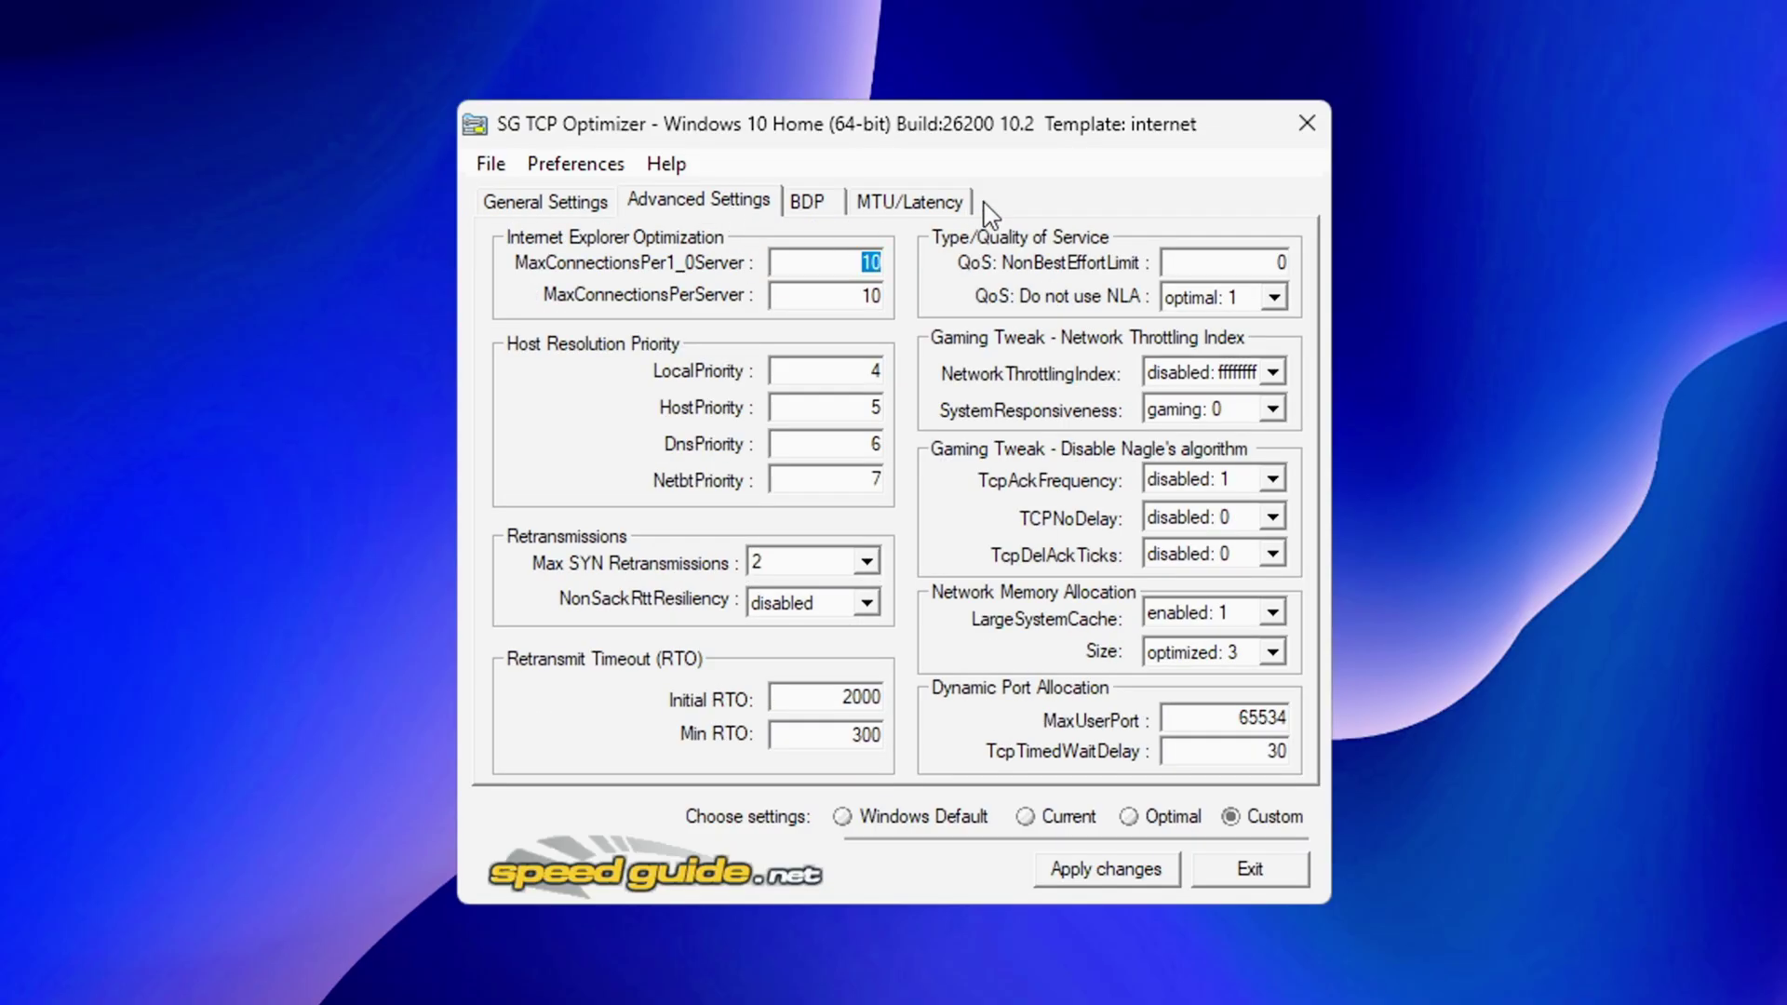
pyautogui.moveTo(1191, 389)
pyautogui.click(1232, 414)
pyautogui.press('Return')
pyautogui.press('Tab')
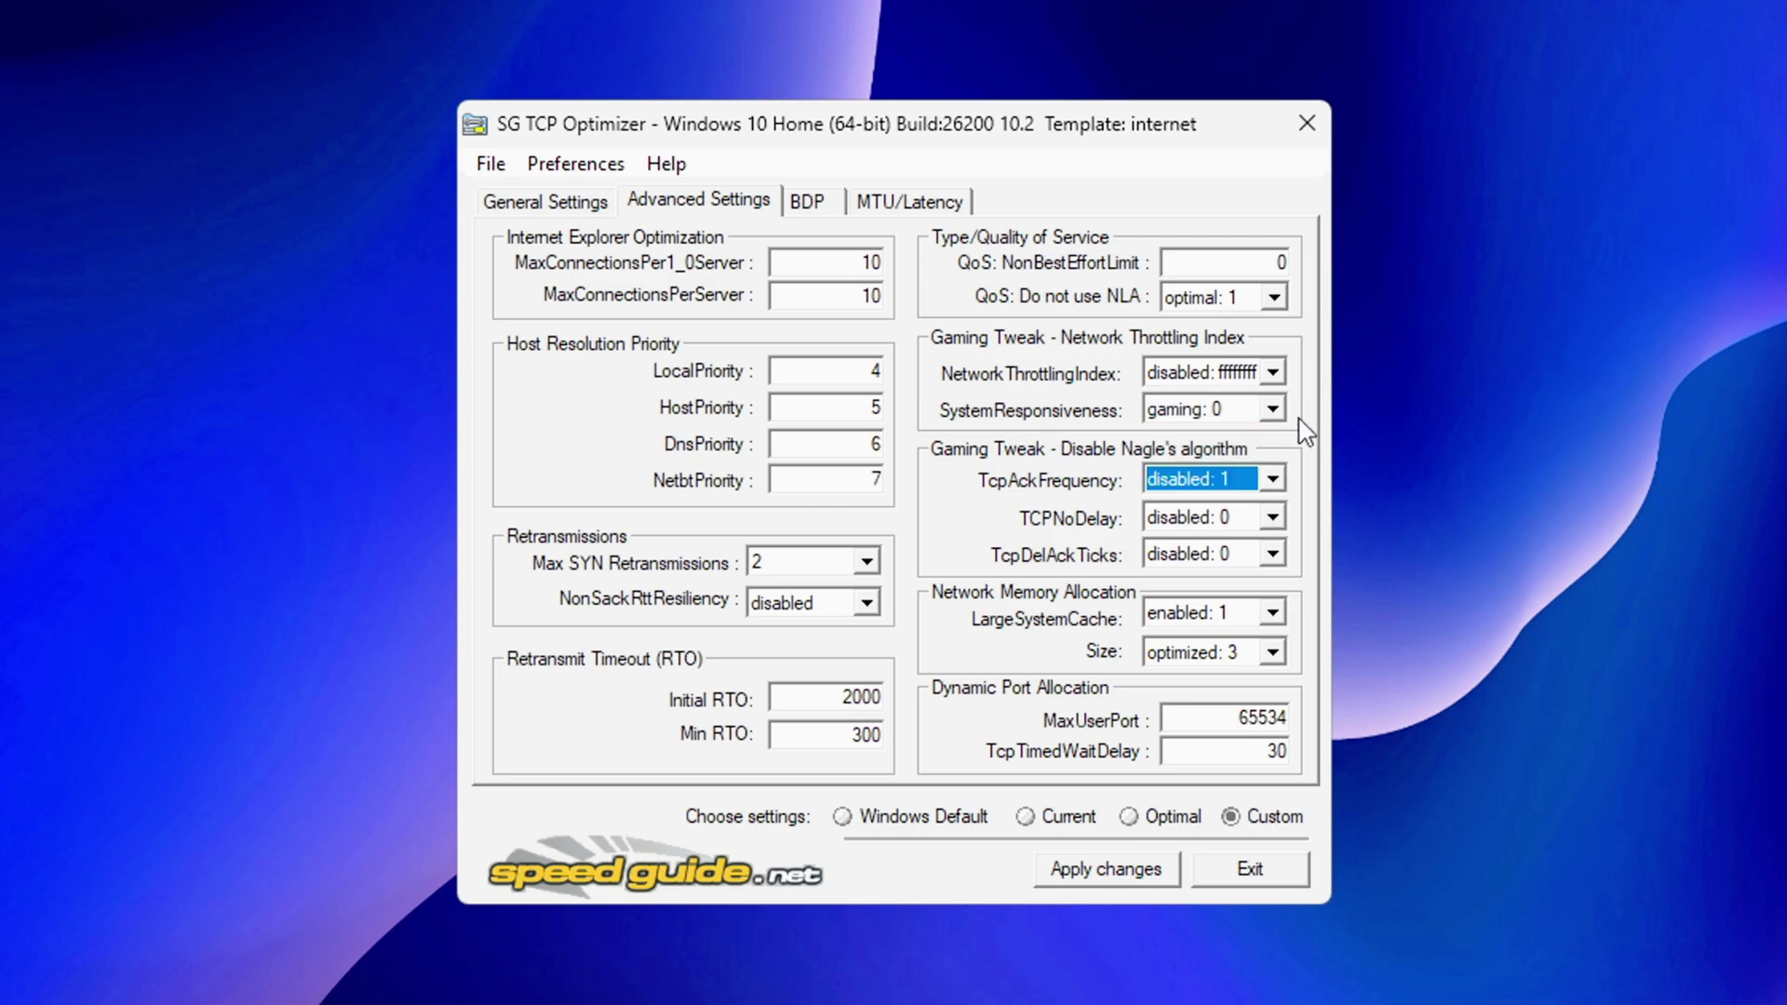
# Set TCPNoDelay and TcpDelAckTicks to disabled: 0 under the Nagle's algorithm gaming tweak.
pyautogui.click(1243, 519)
pyautogui.click(1237, 585)
pyautogui.click(1222, 557)
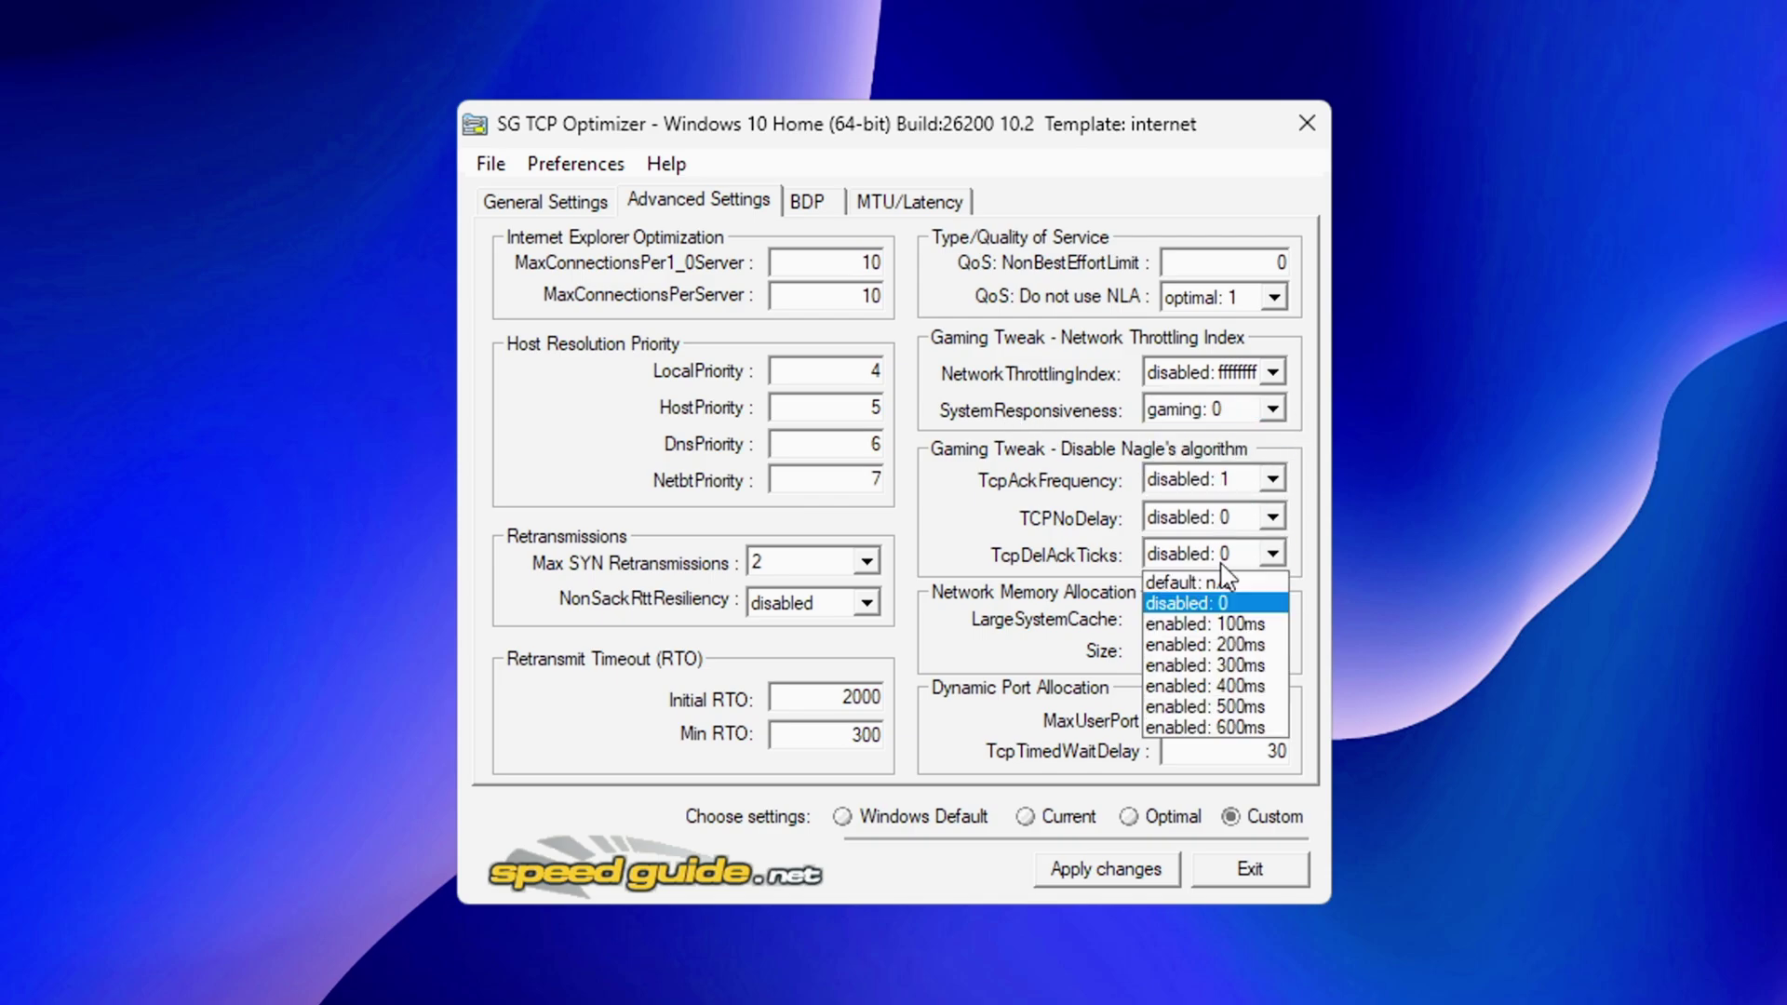
pyautogui.click(1226, 606)
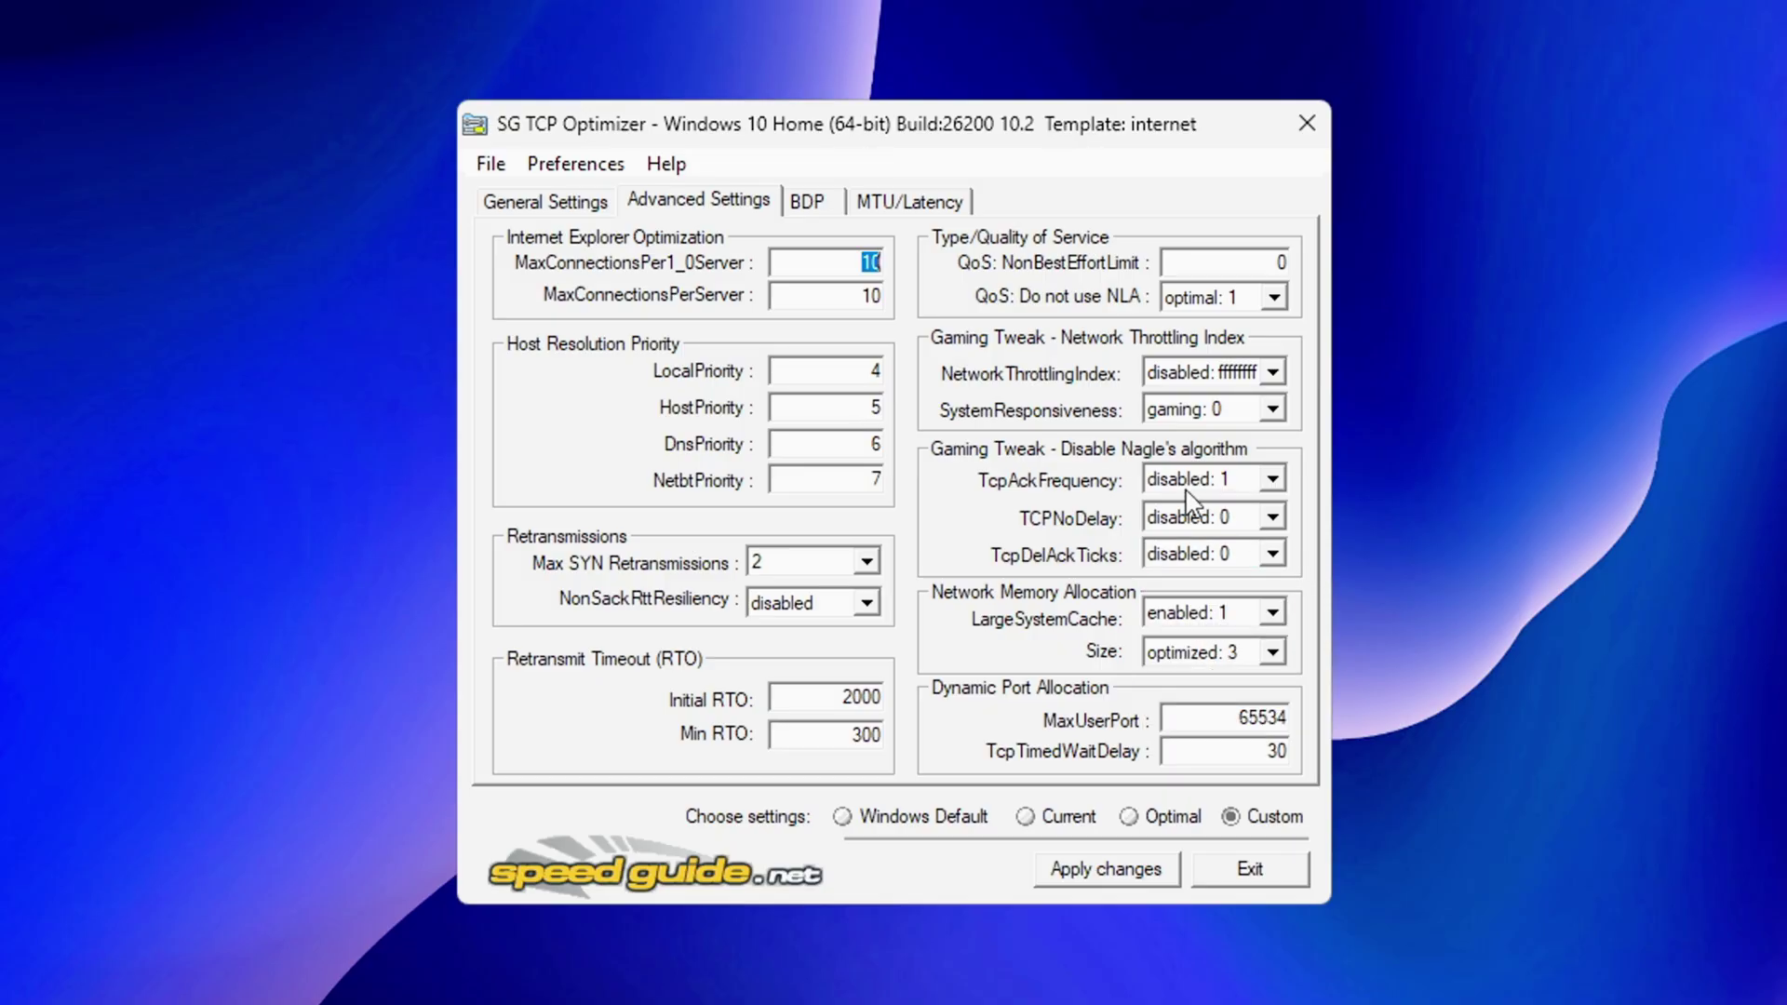
pyautogui.click(940, 207)
pyautogui.click(867, 755)
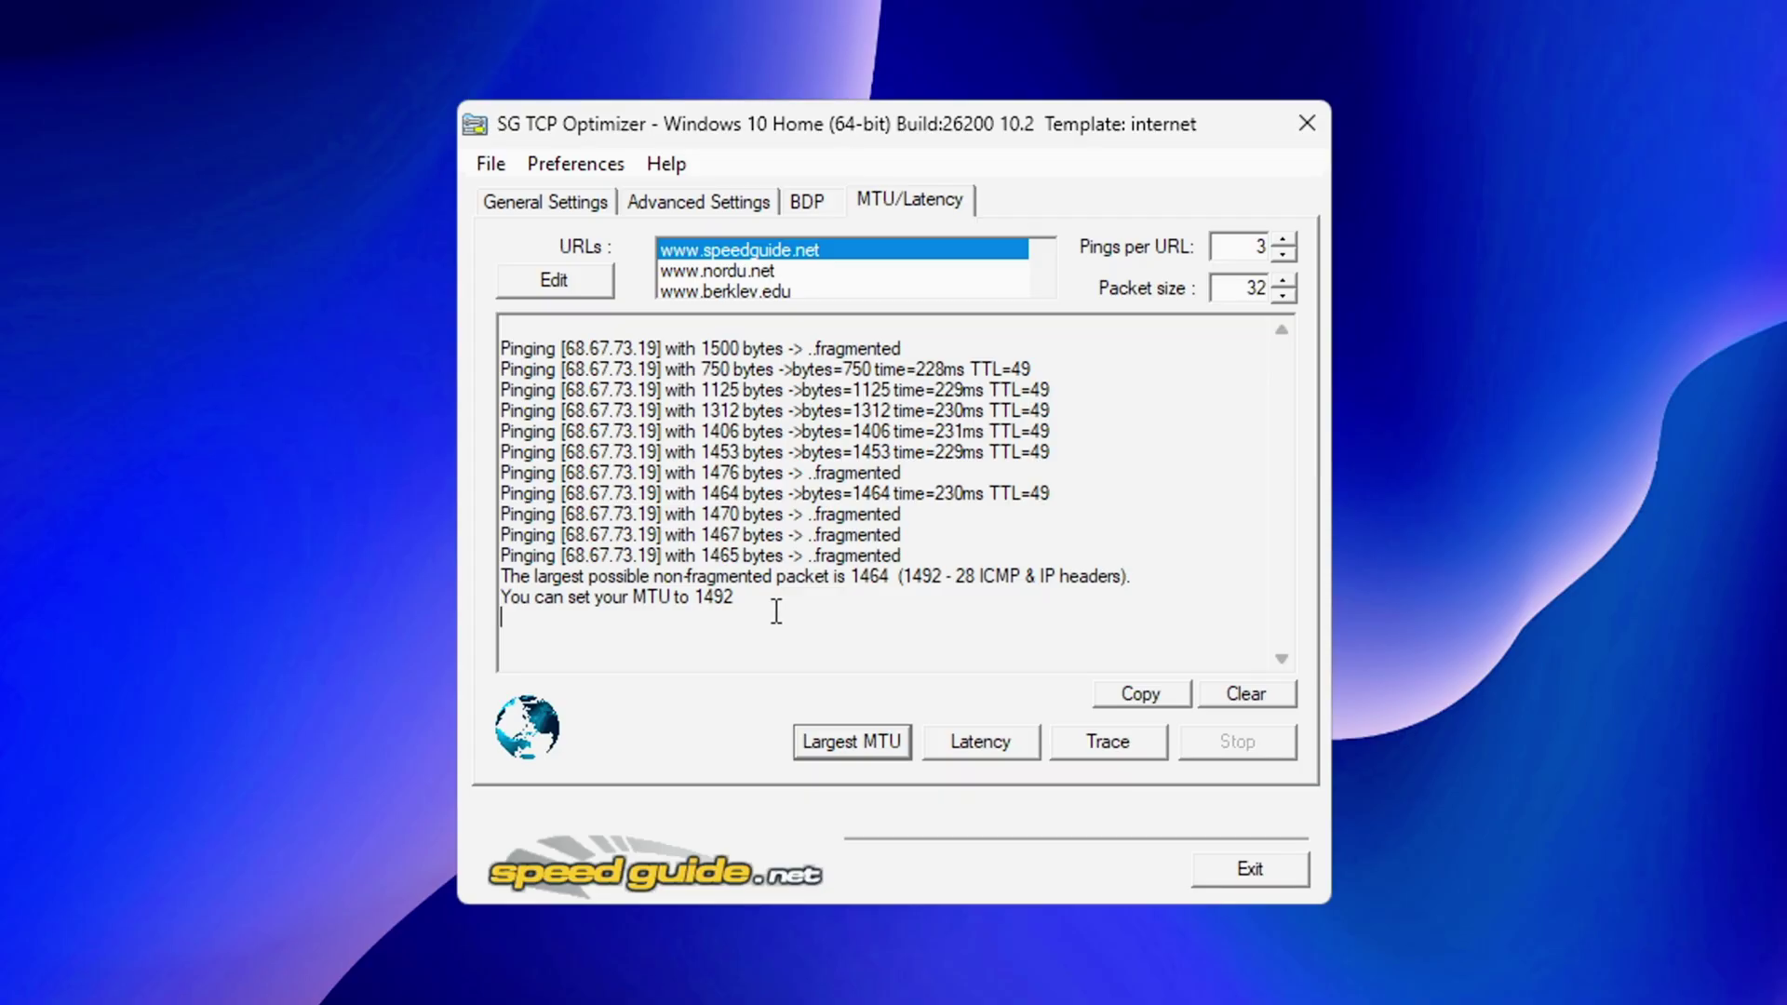
pyautogui.moveTo(778, 610); pyautogui.dragTo(612, 605)
pyautogui.click(493, 611)
pyautogui.moveTo(493, 610); pyautogui.dragTo(495, 598)
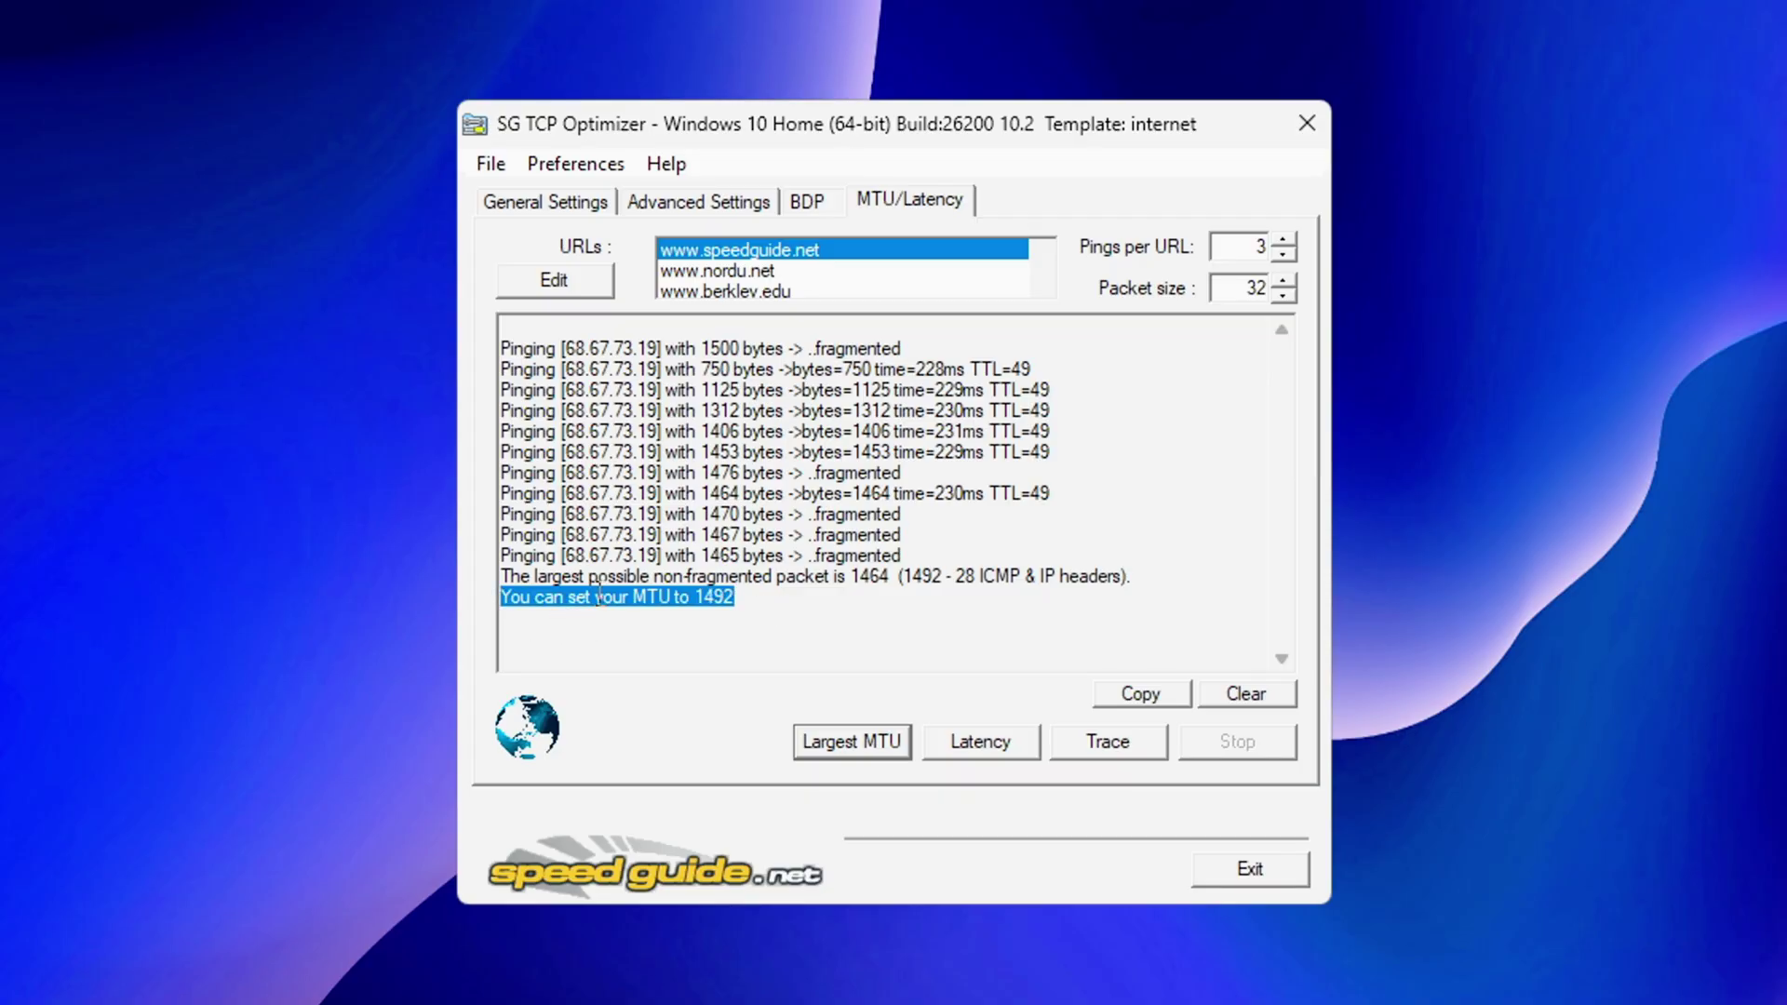
pyautogui.click(835, 619)
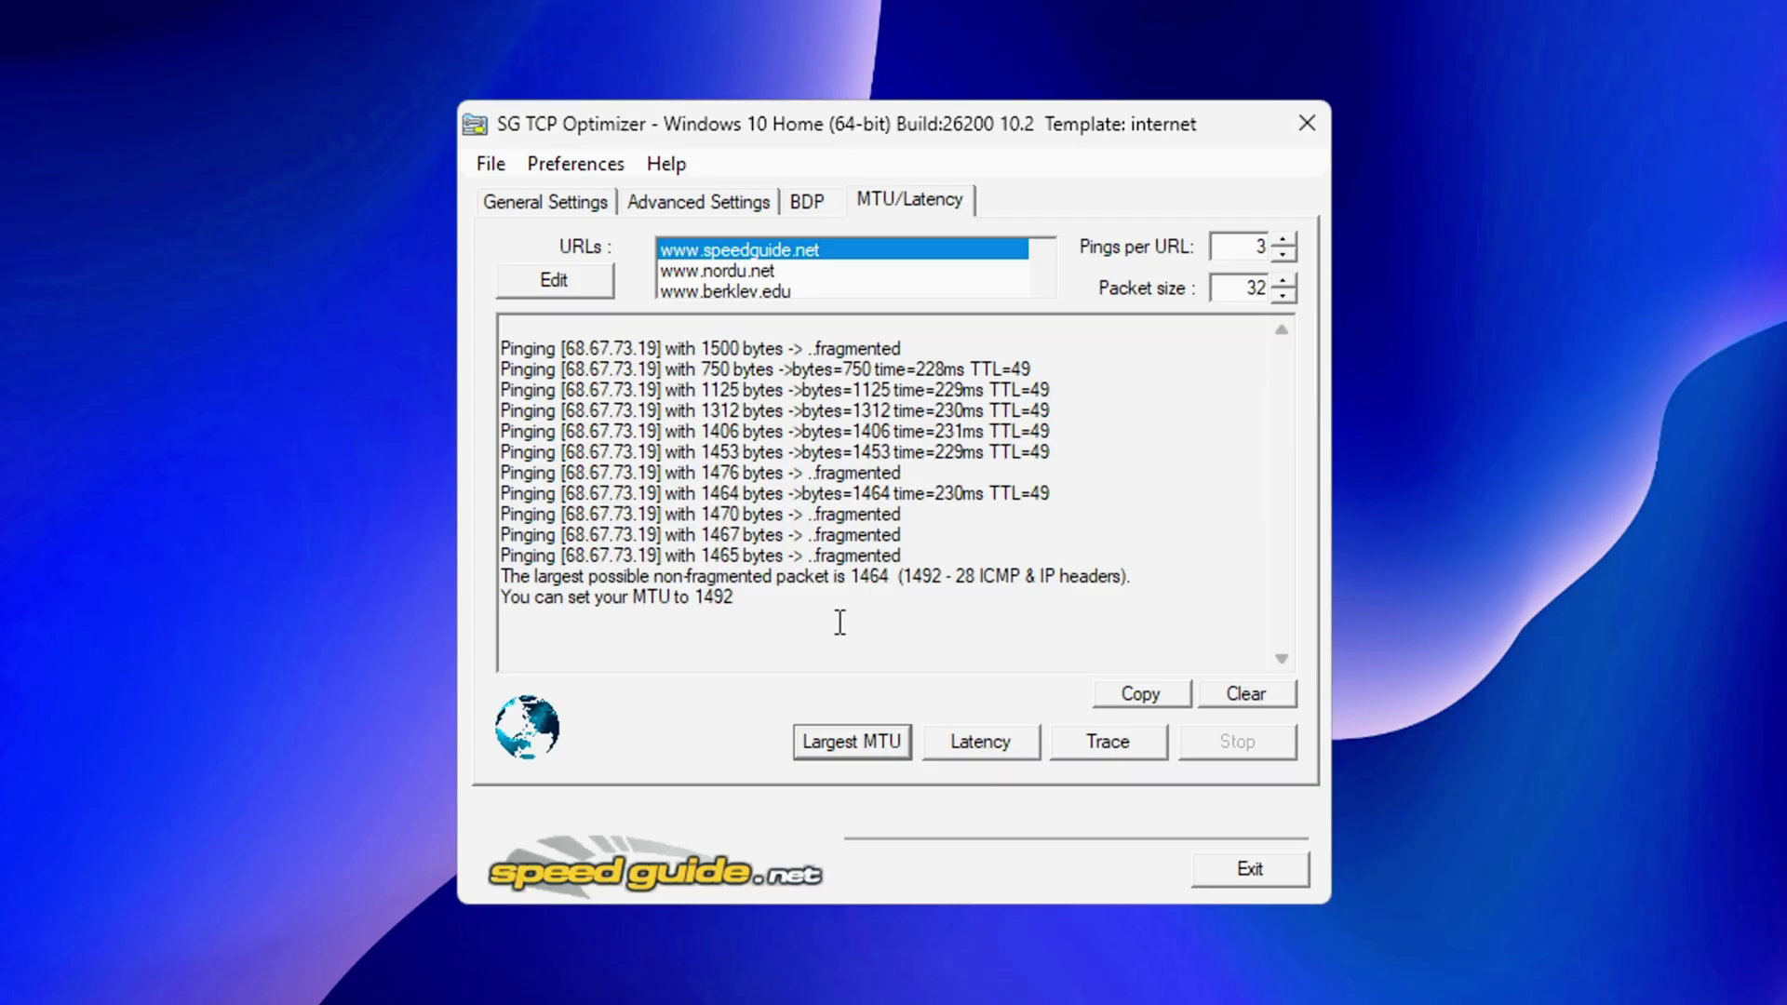
# Set the MTU to 1492 in TCP Optimizer's general settings and apply all the changes.
pyautogui.click(569, 212)
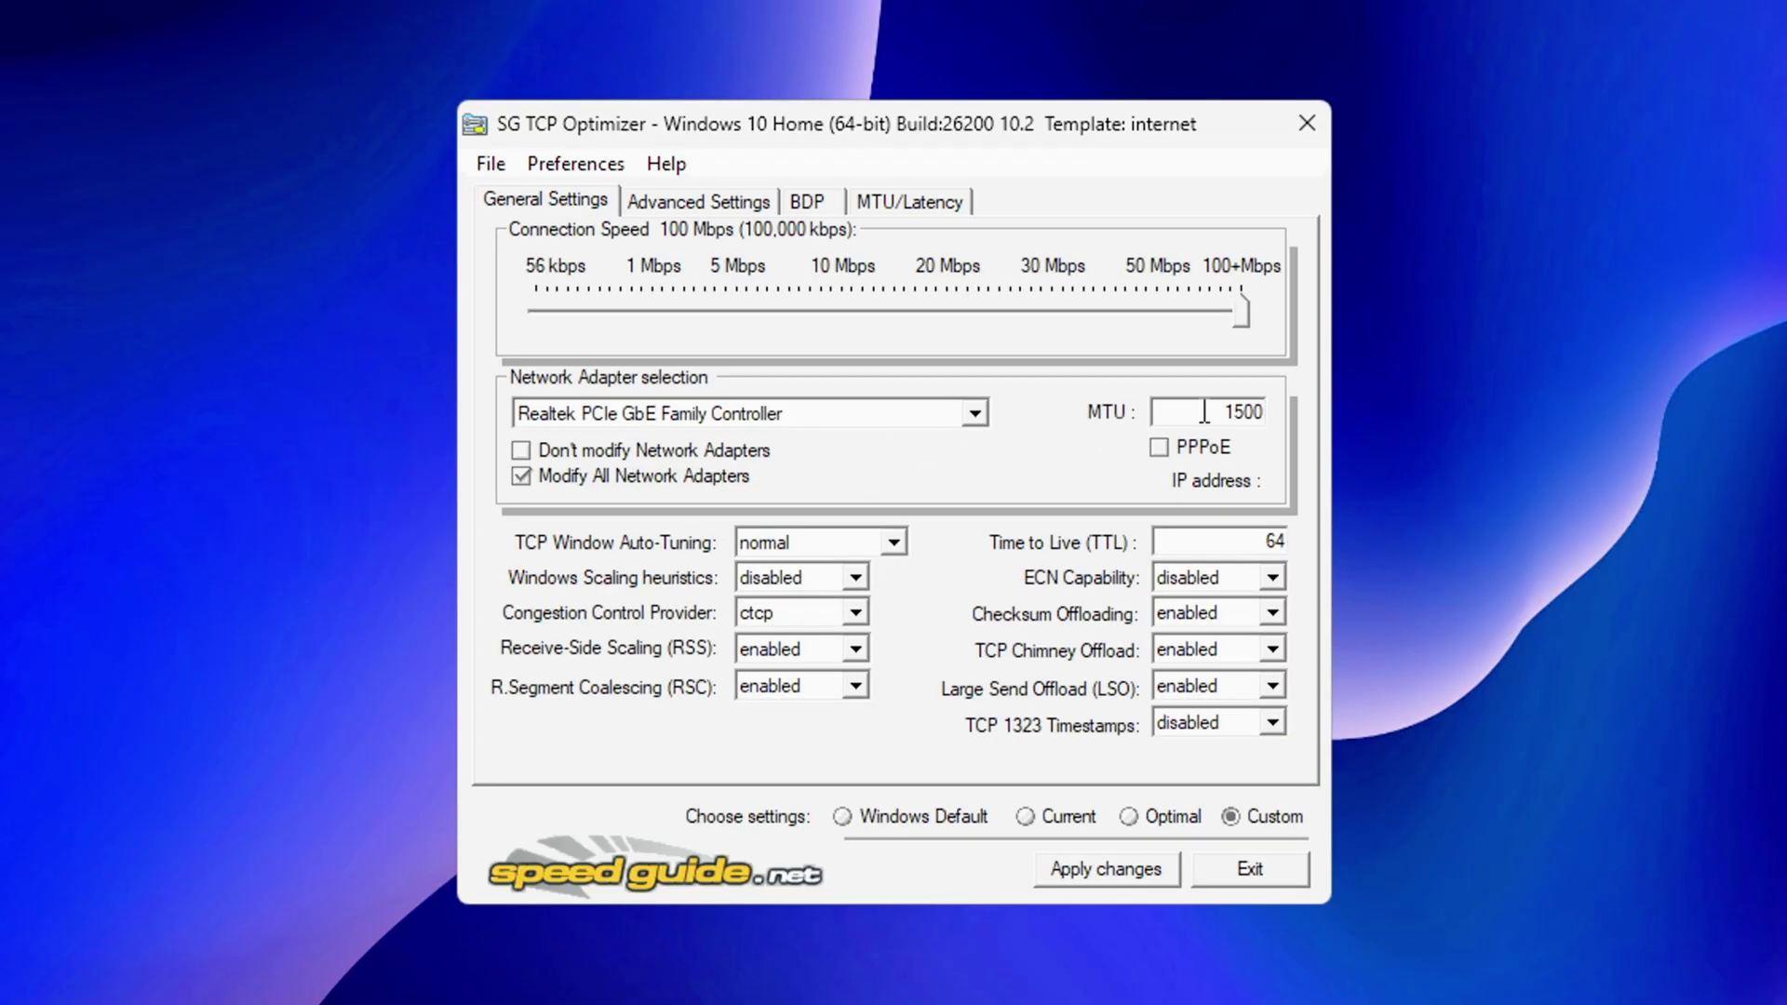
pyautogui.moveTo(1206, 411); pyautogui.dragTo(1365, 424)
pyautogui.write('1492')
pyautogui.click(1128, 871)
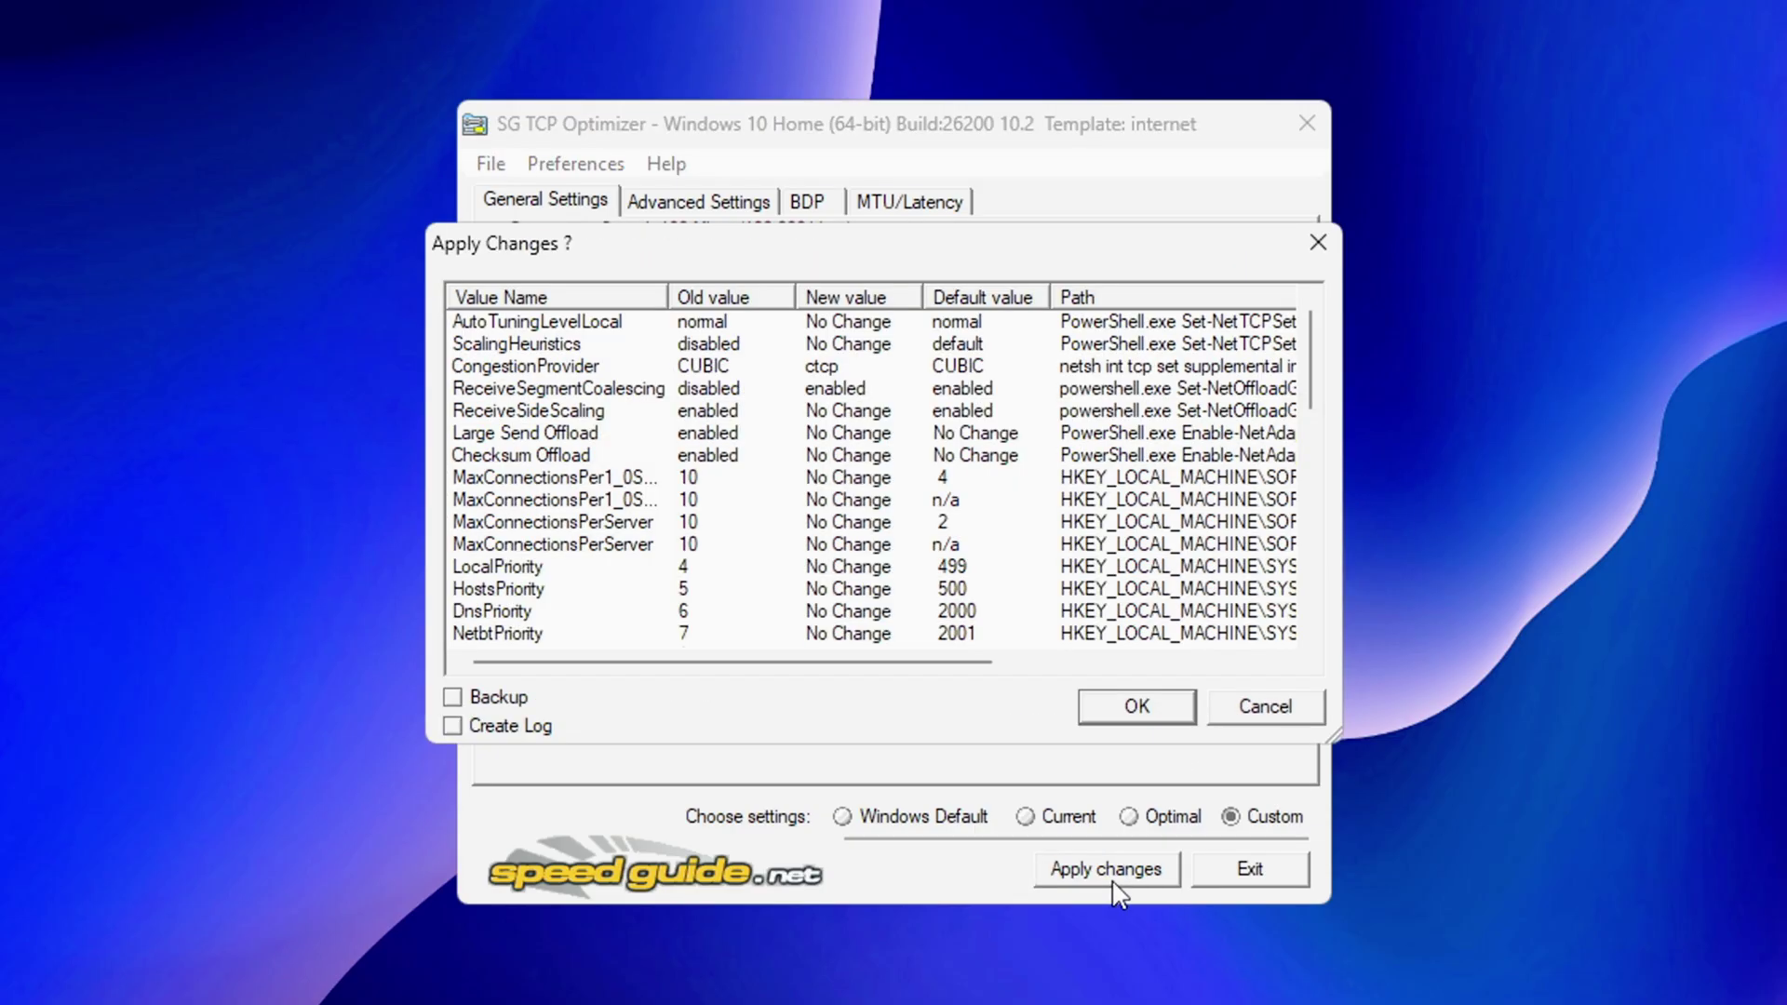
pyautogui.click(1148, 707)
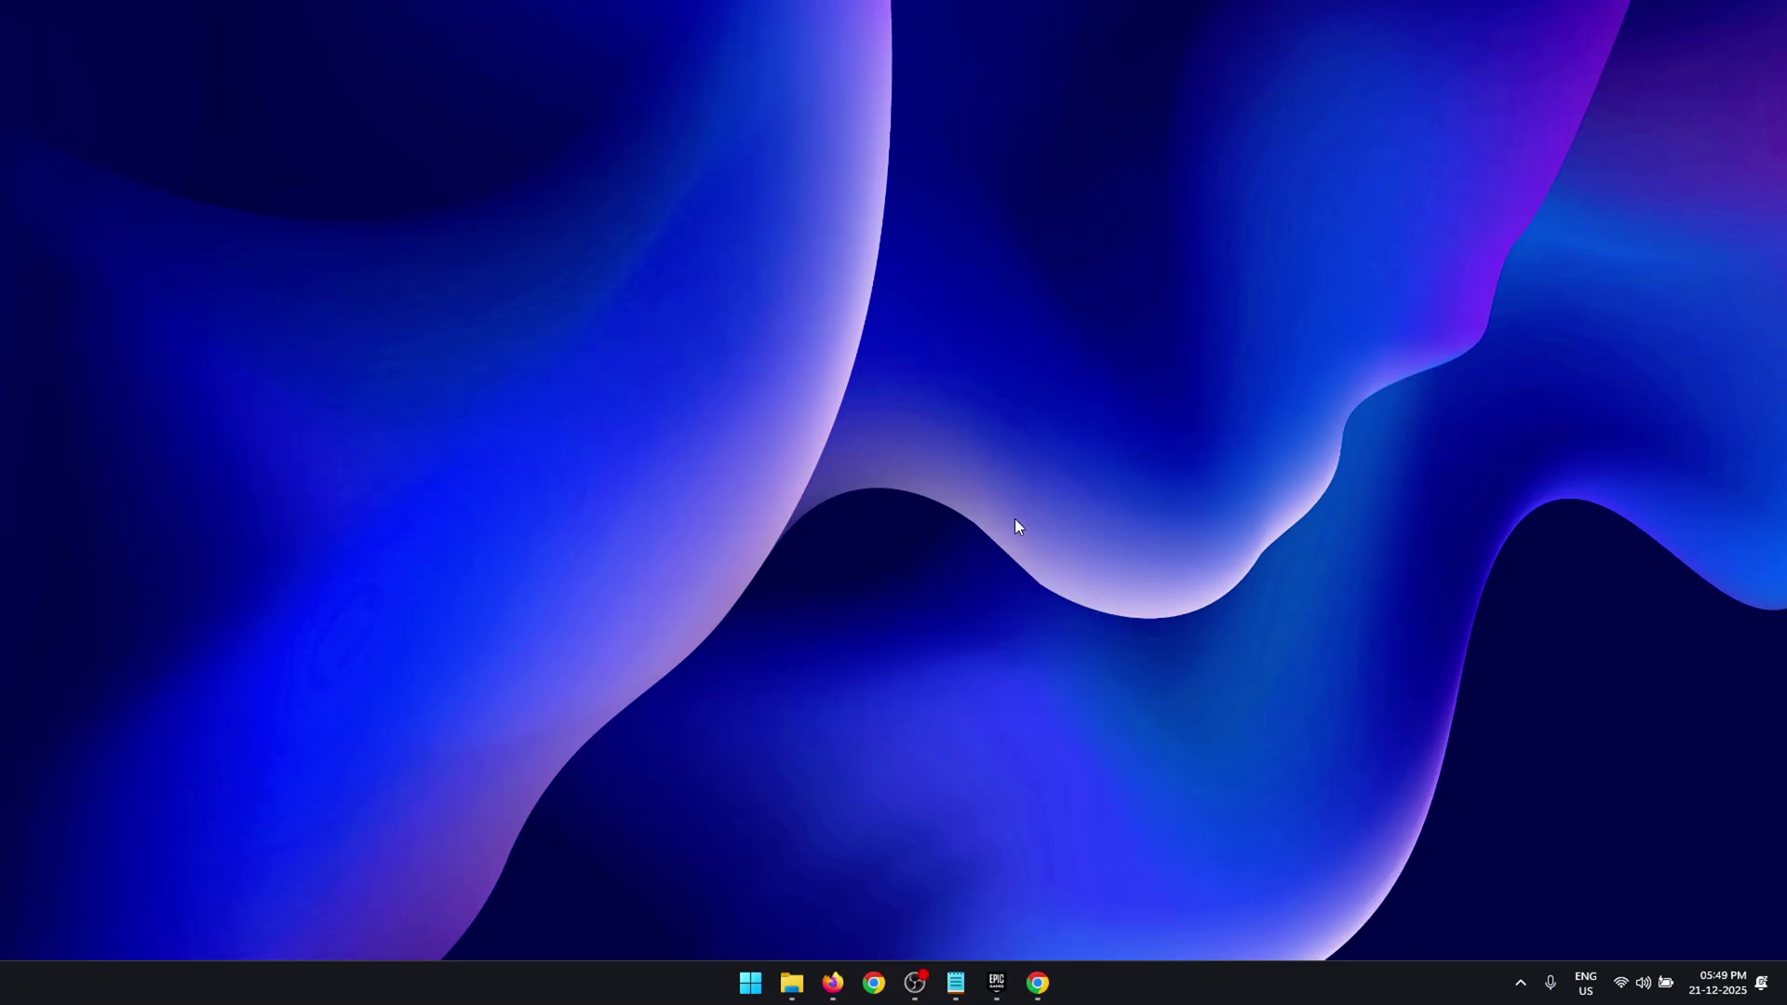
# Open Windows Firewall's list of allowed apps and unlock its settings for editing.
pyautogui.click(747, 980)
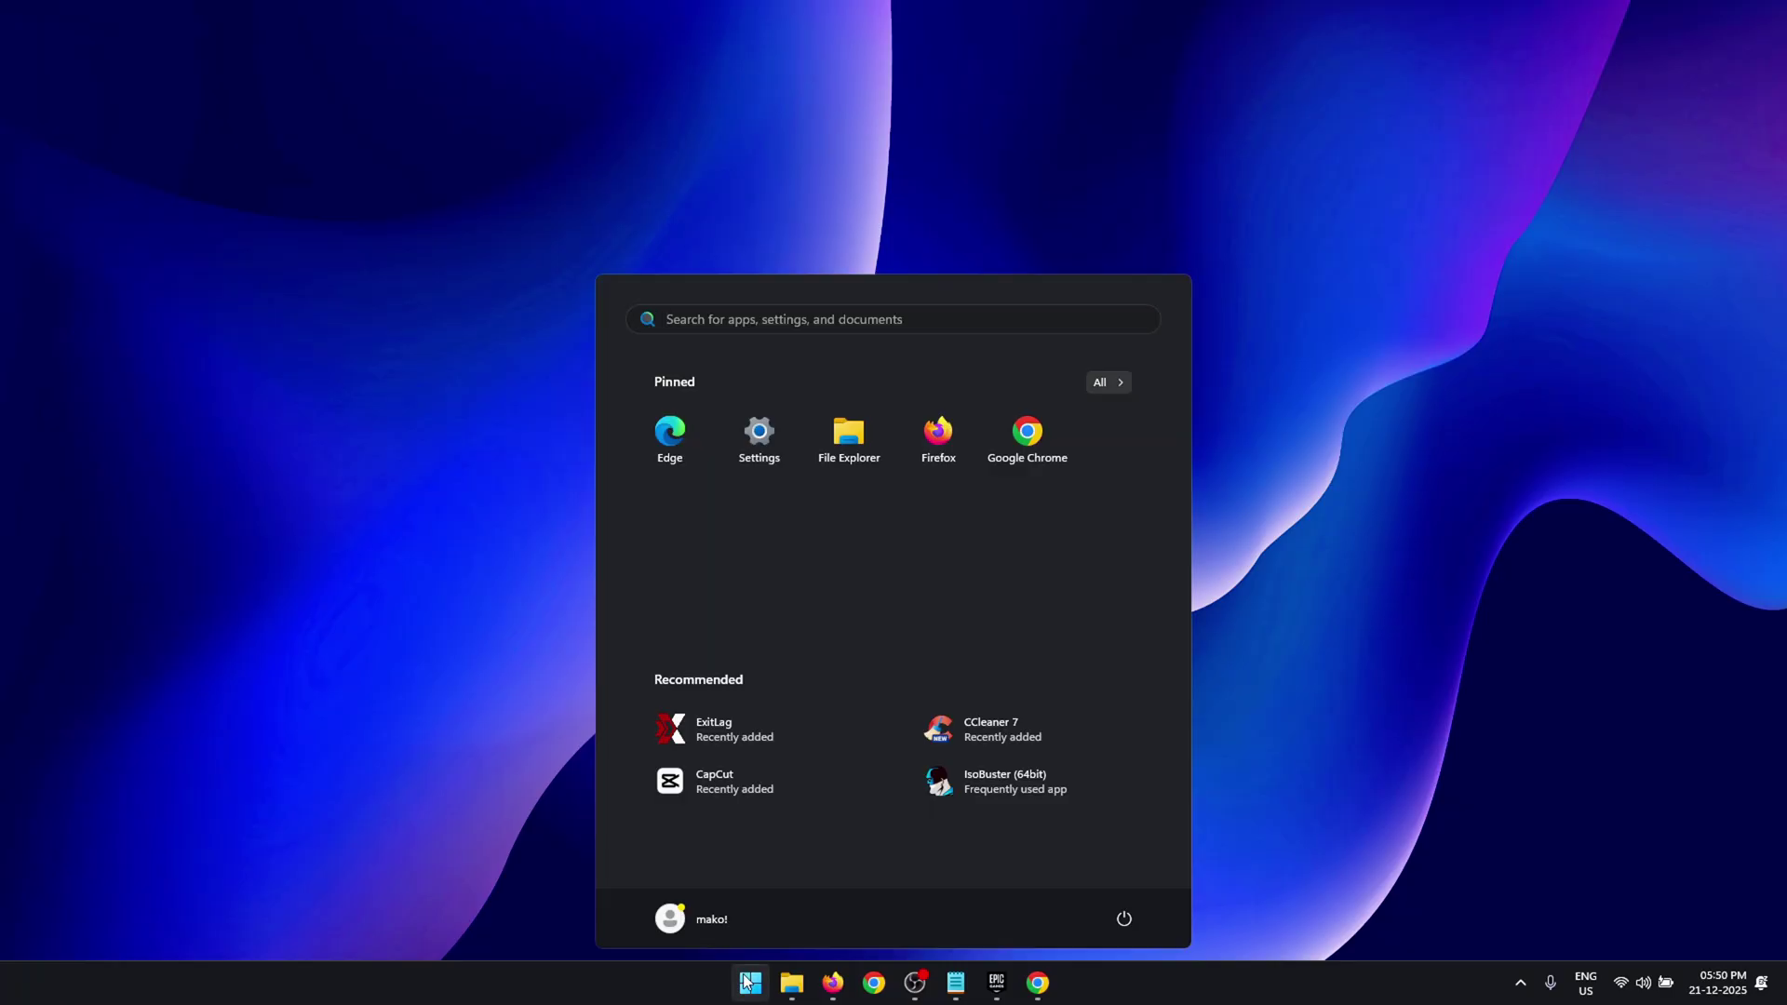
pyautogui.write('windows firew')
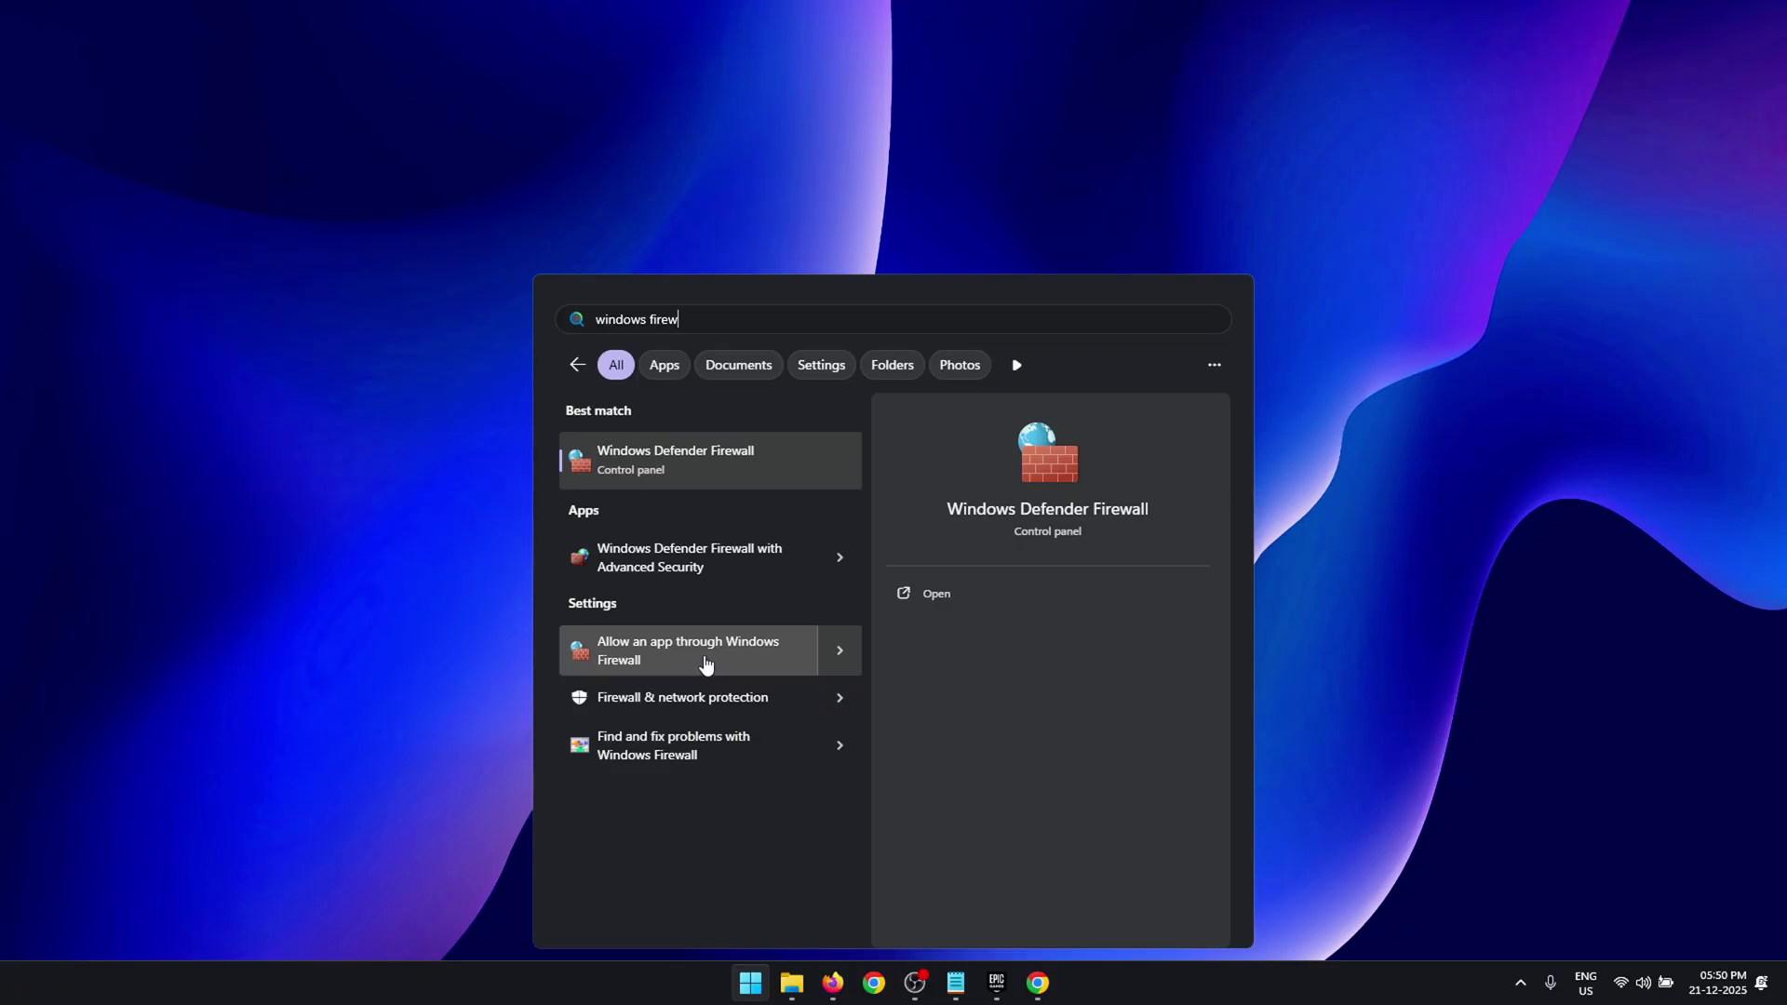
pyautogui.click(705, 662)
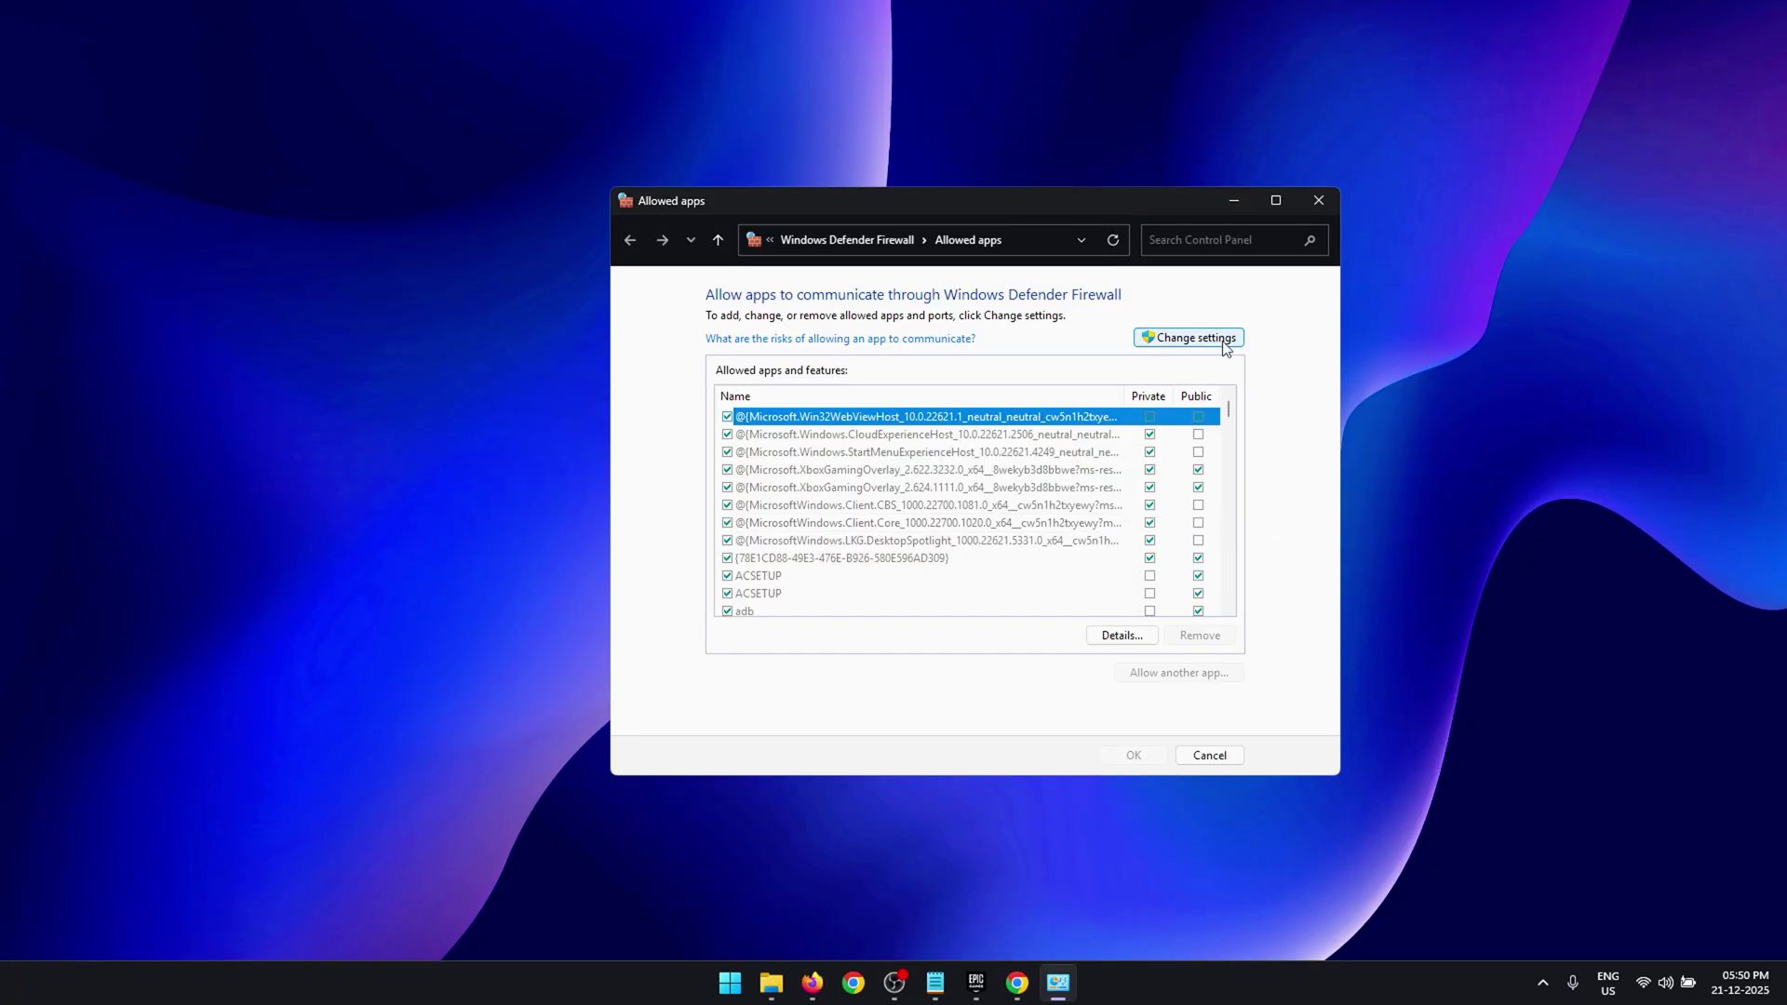
pyautogui.click(1193, 338)
# Allow both EpicGamesLauncher entries on private and public networks.
pyautogui.moveTo(1226, 413); pyautogui.dragTo(1225, 457)
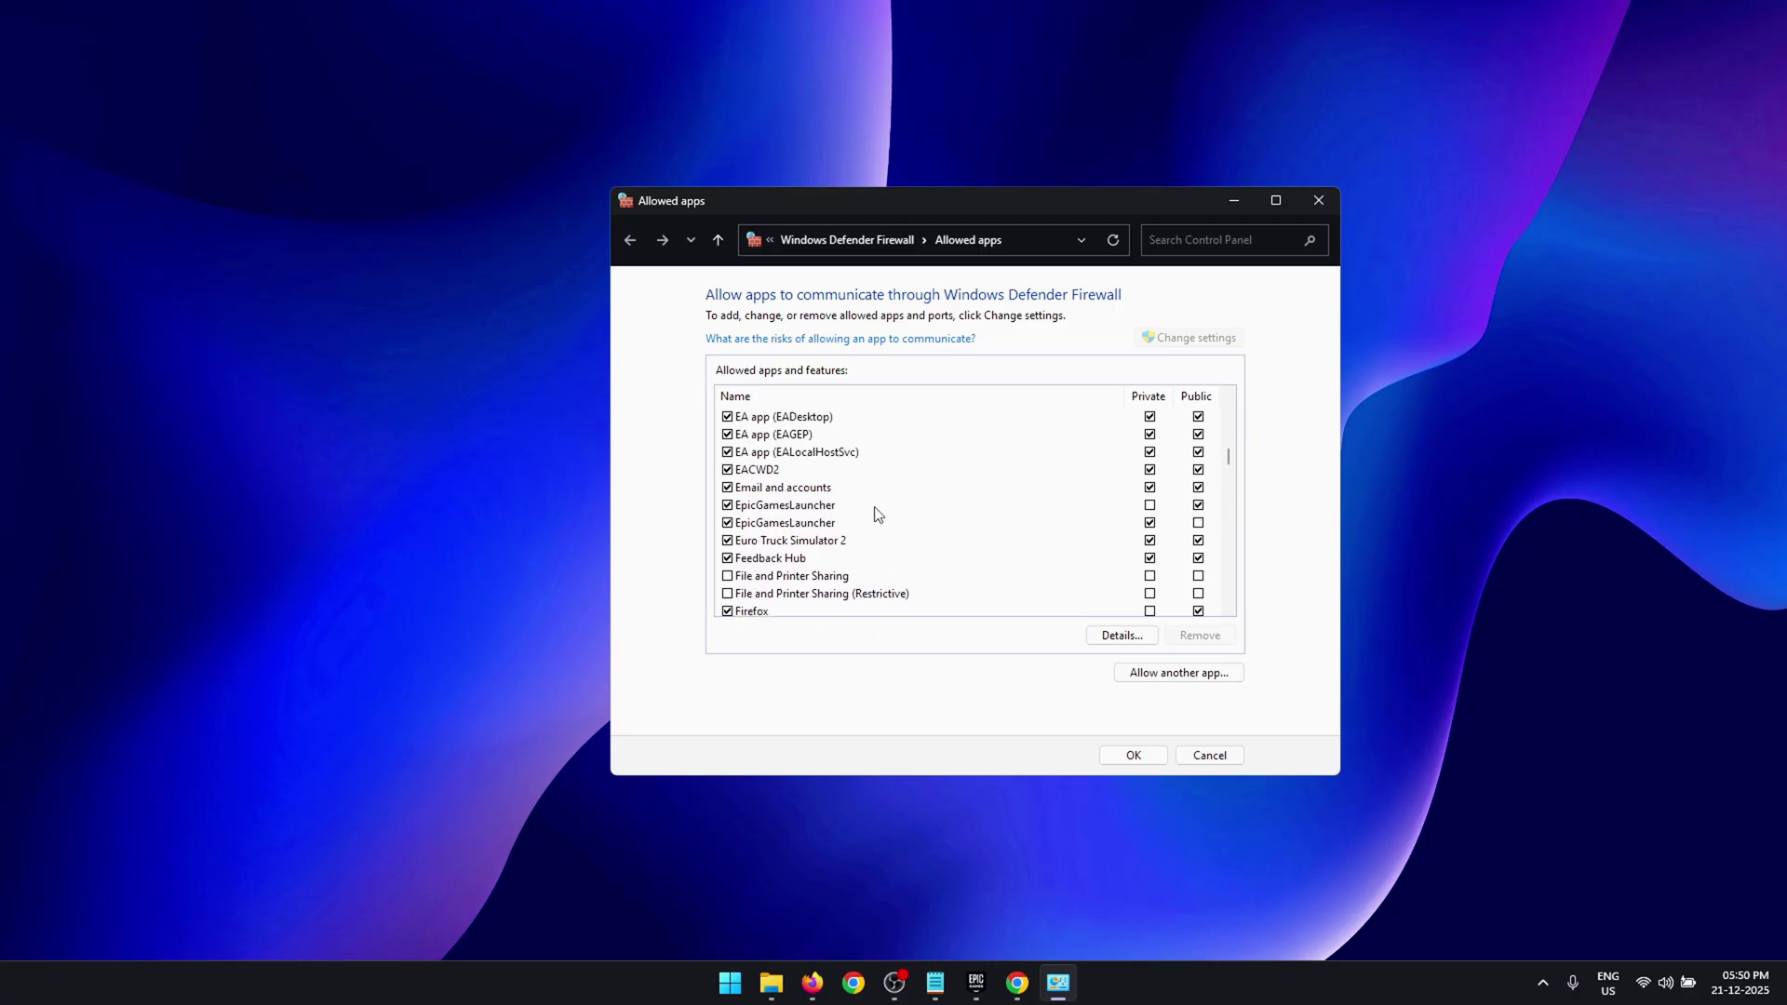
pyautogui.click(1150, 507)
pyautogui.click(1196, 525)
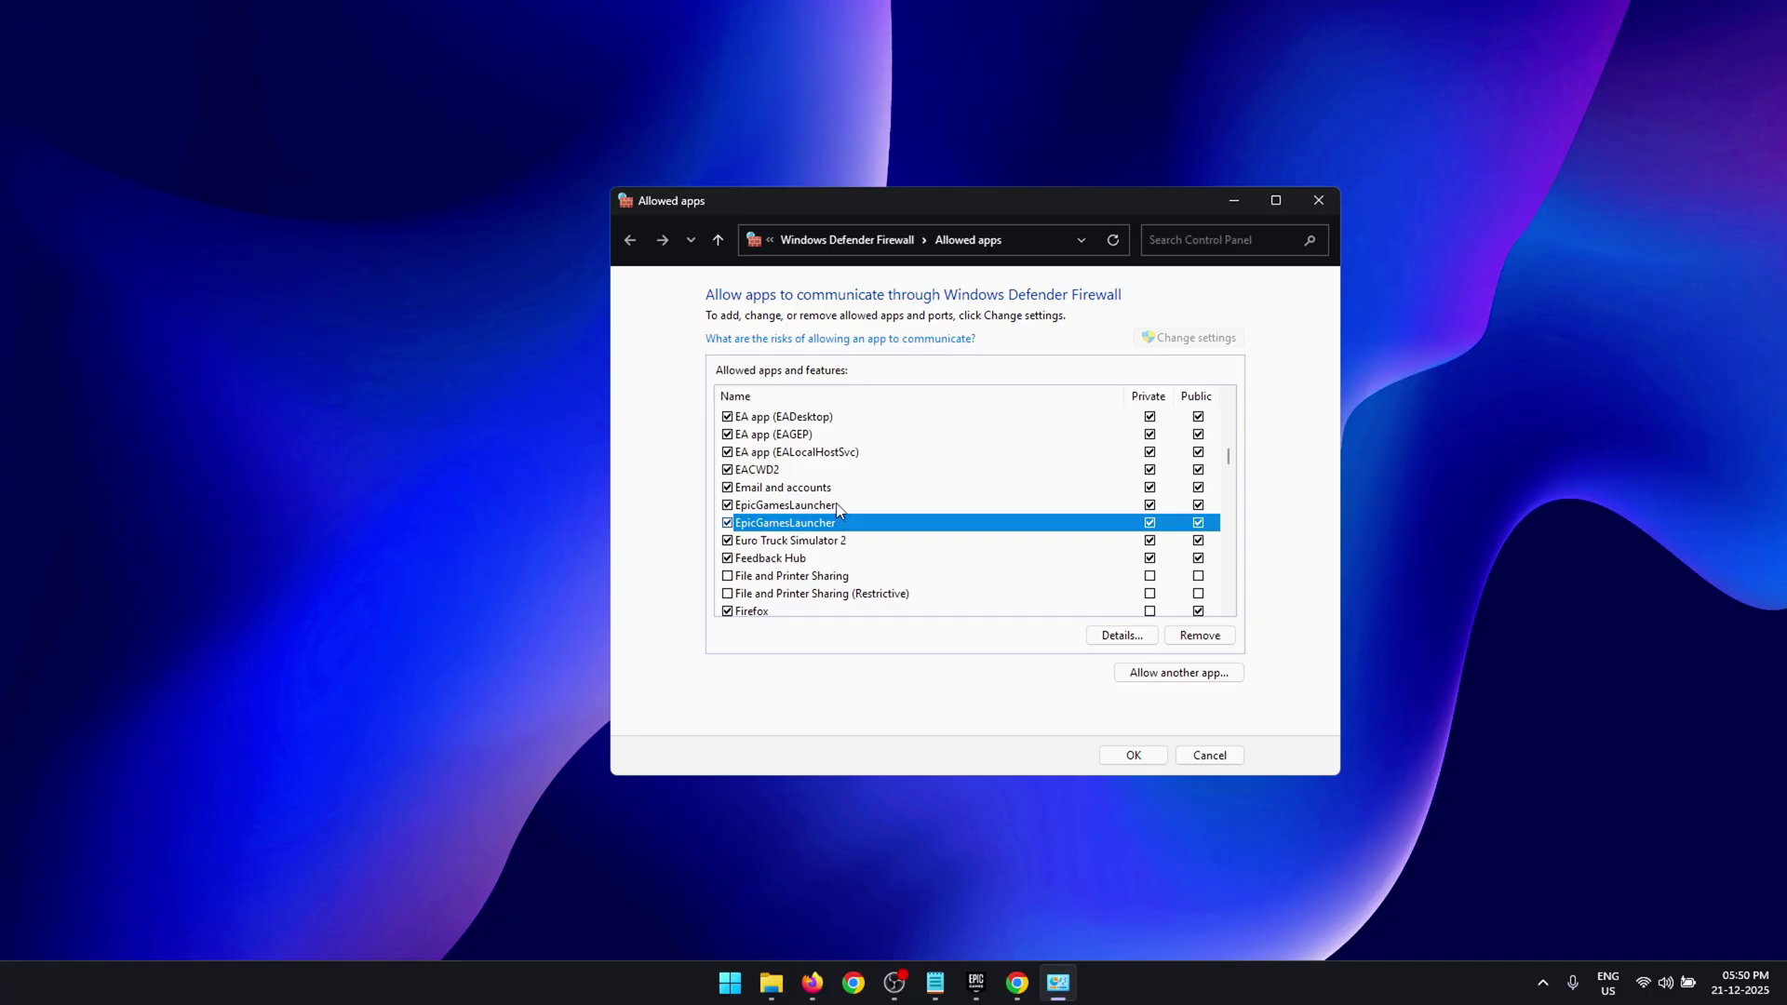
pyautogui.click(848, 526)
# In File Explorer, open C:\Program Files (x86)\Epic Games\Launcher\Portal\Binaries\Win32, locate EpicGamesLauncher.exe and select the folder's path.
pyautogui.press('super+e')
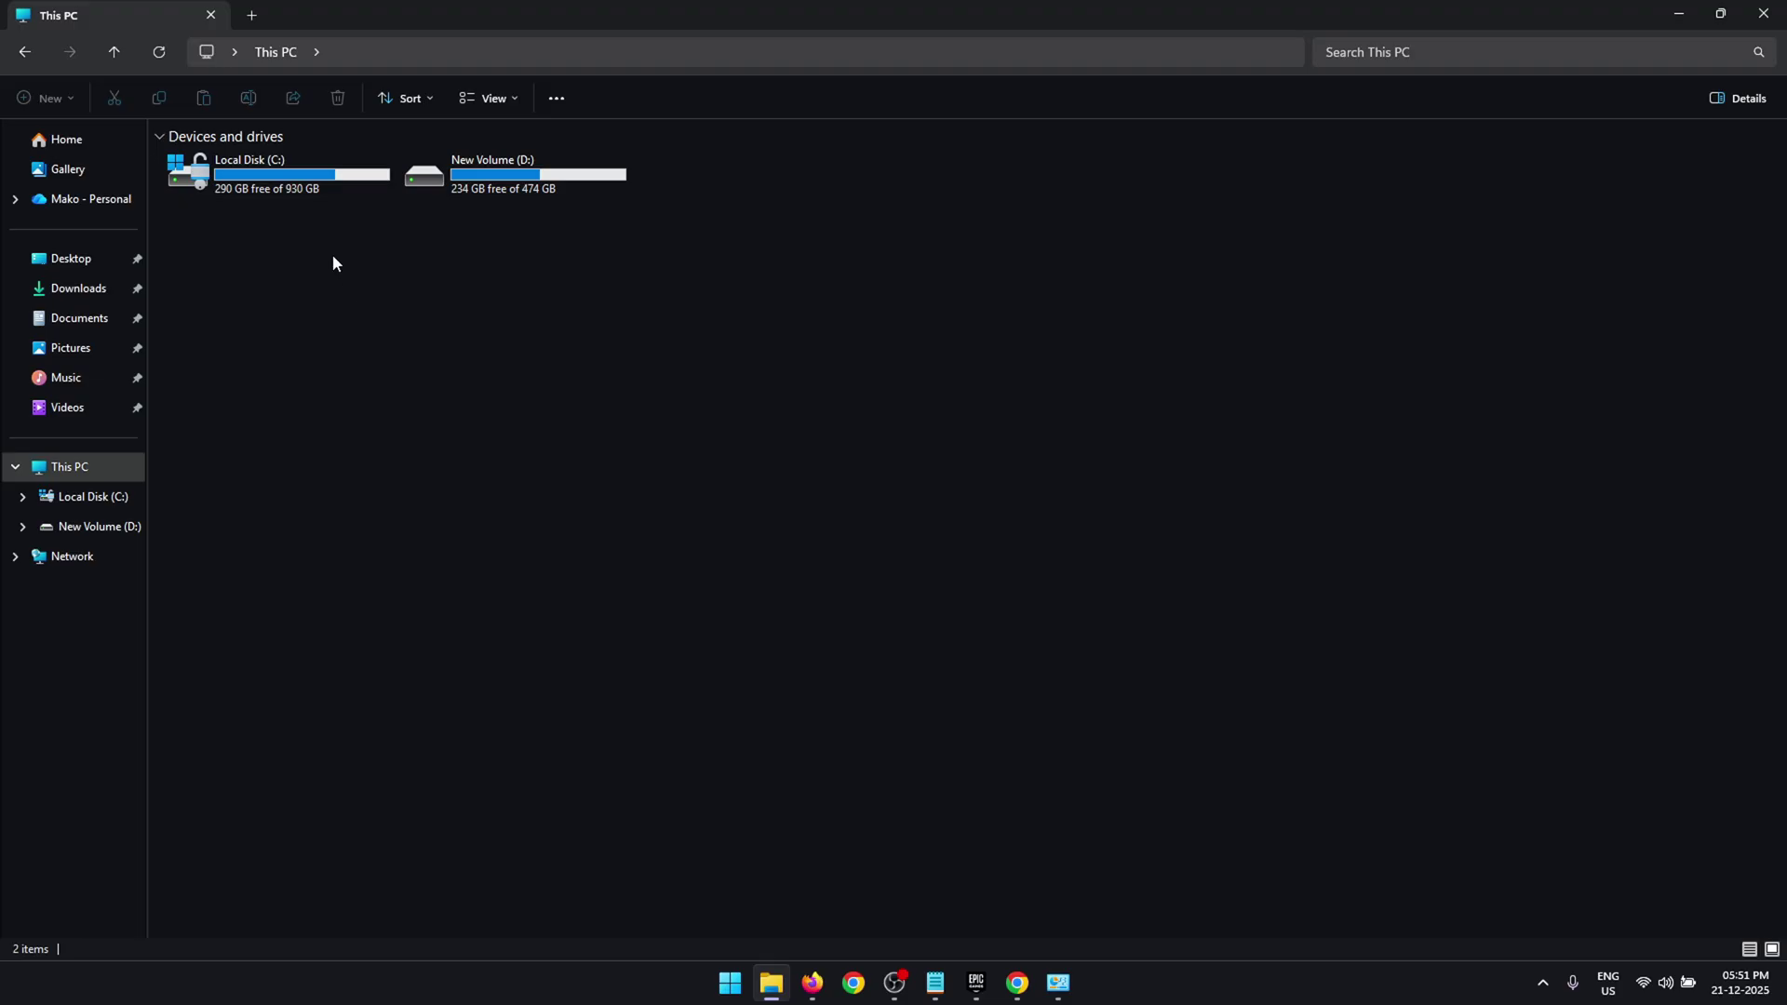
pyautogui.doubleClick(261, 194)
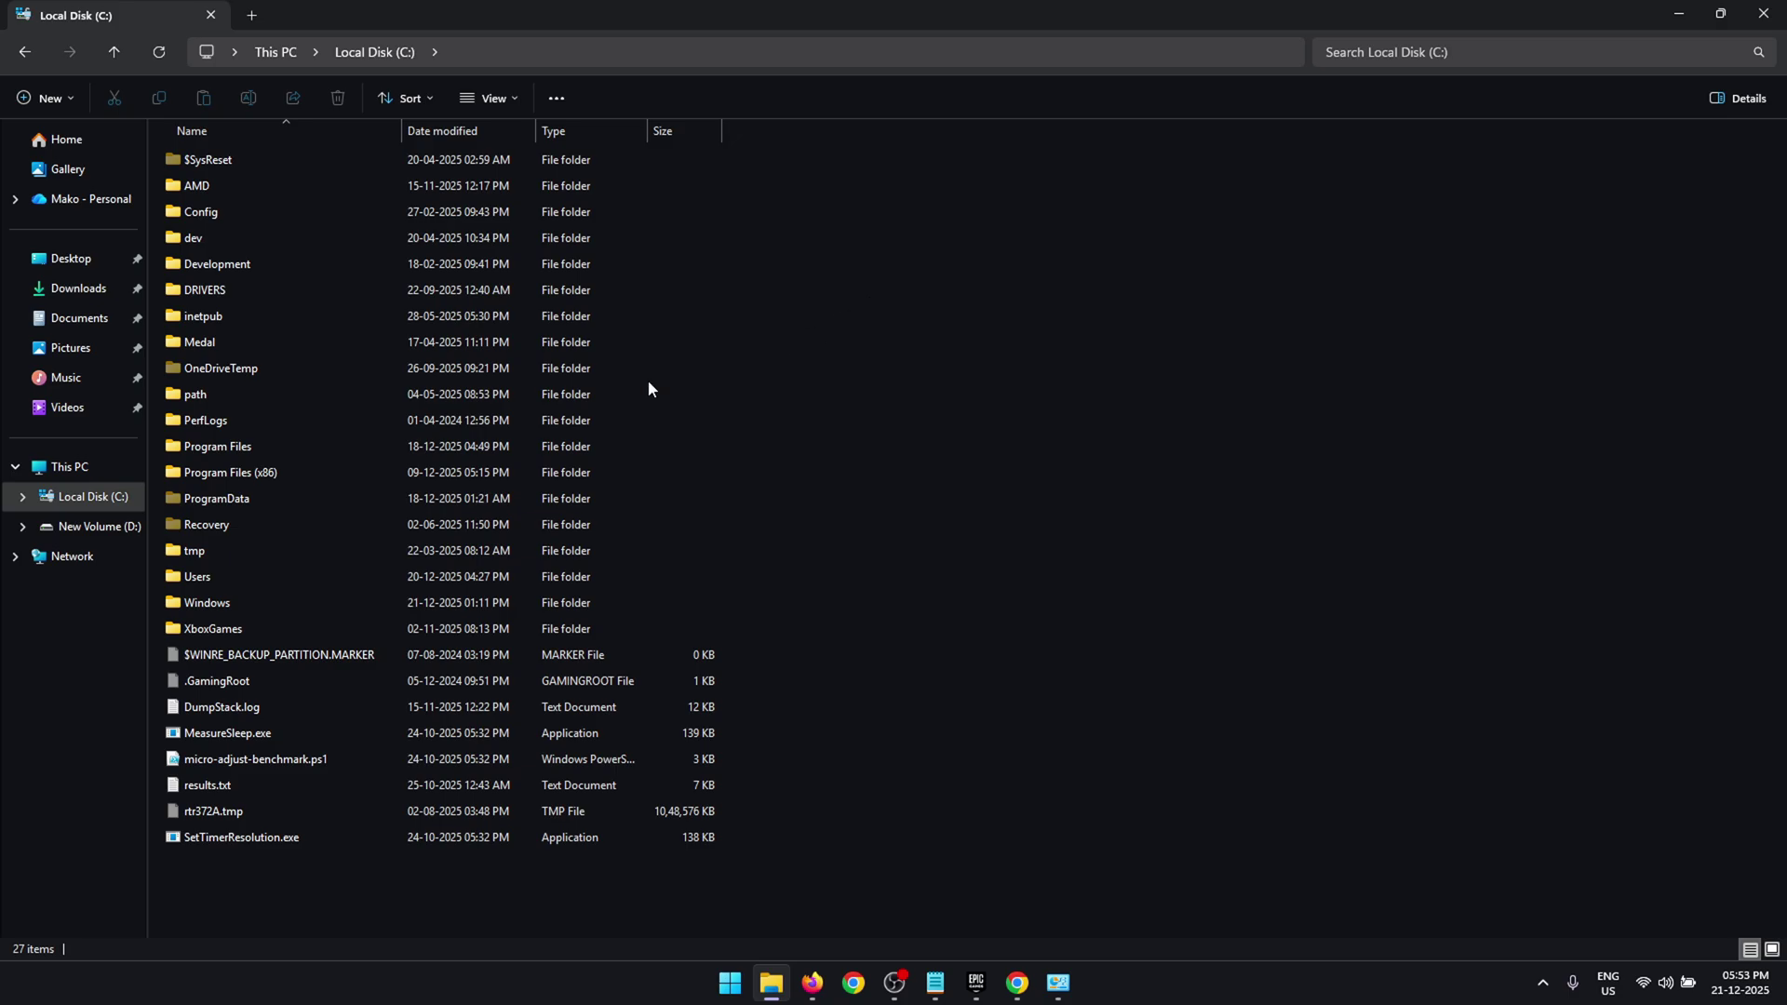
pyautogui.doubleClick(389, 468)
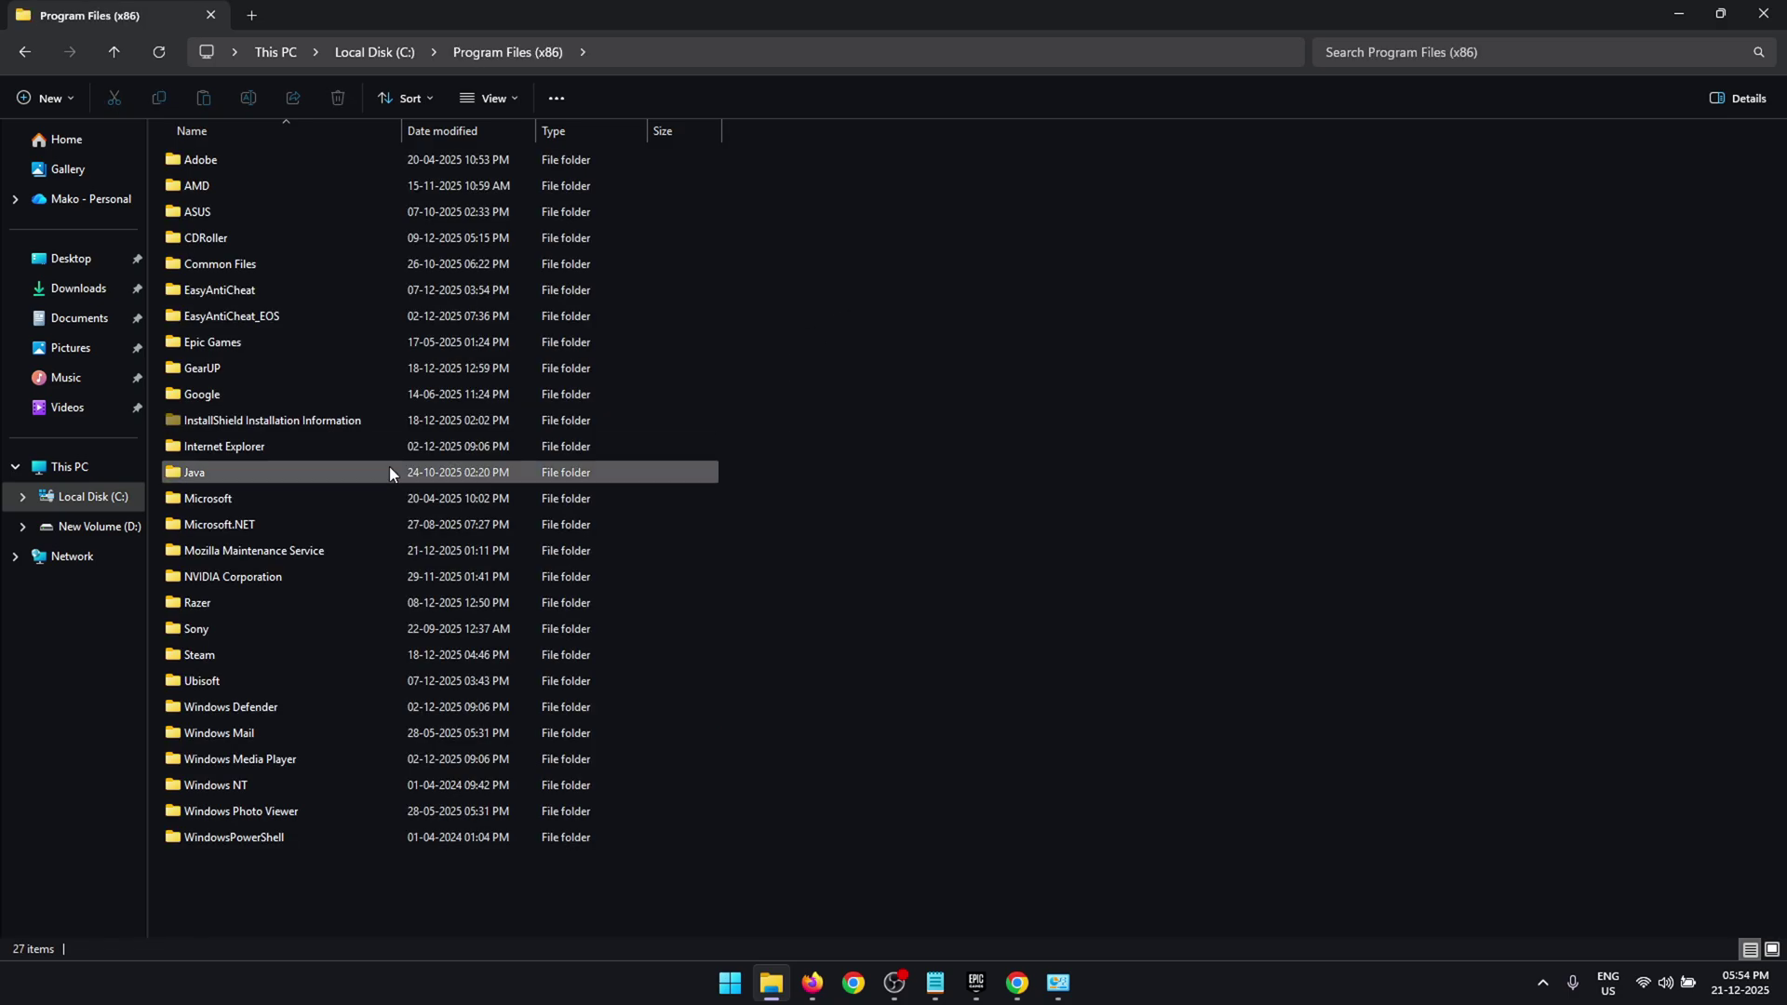
pyautogui.doubleClick(624, 341)
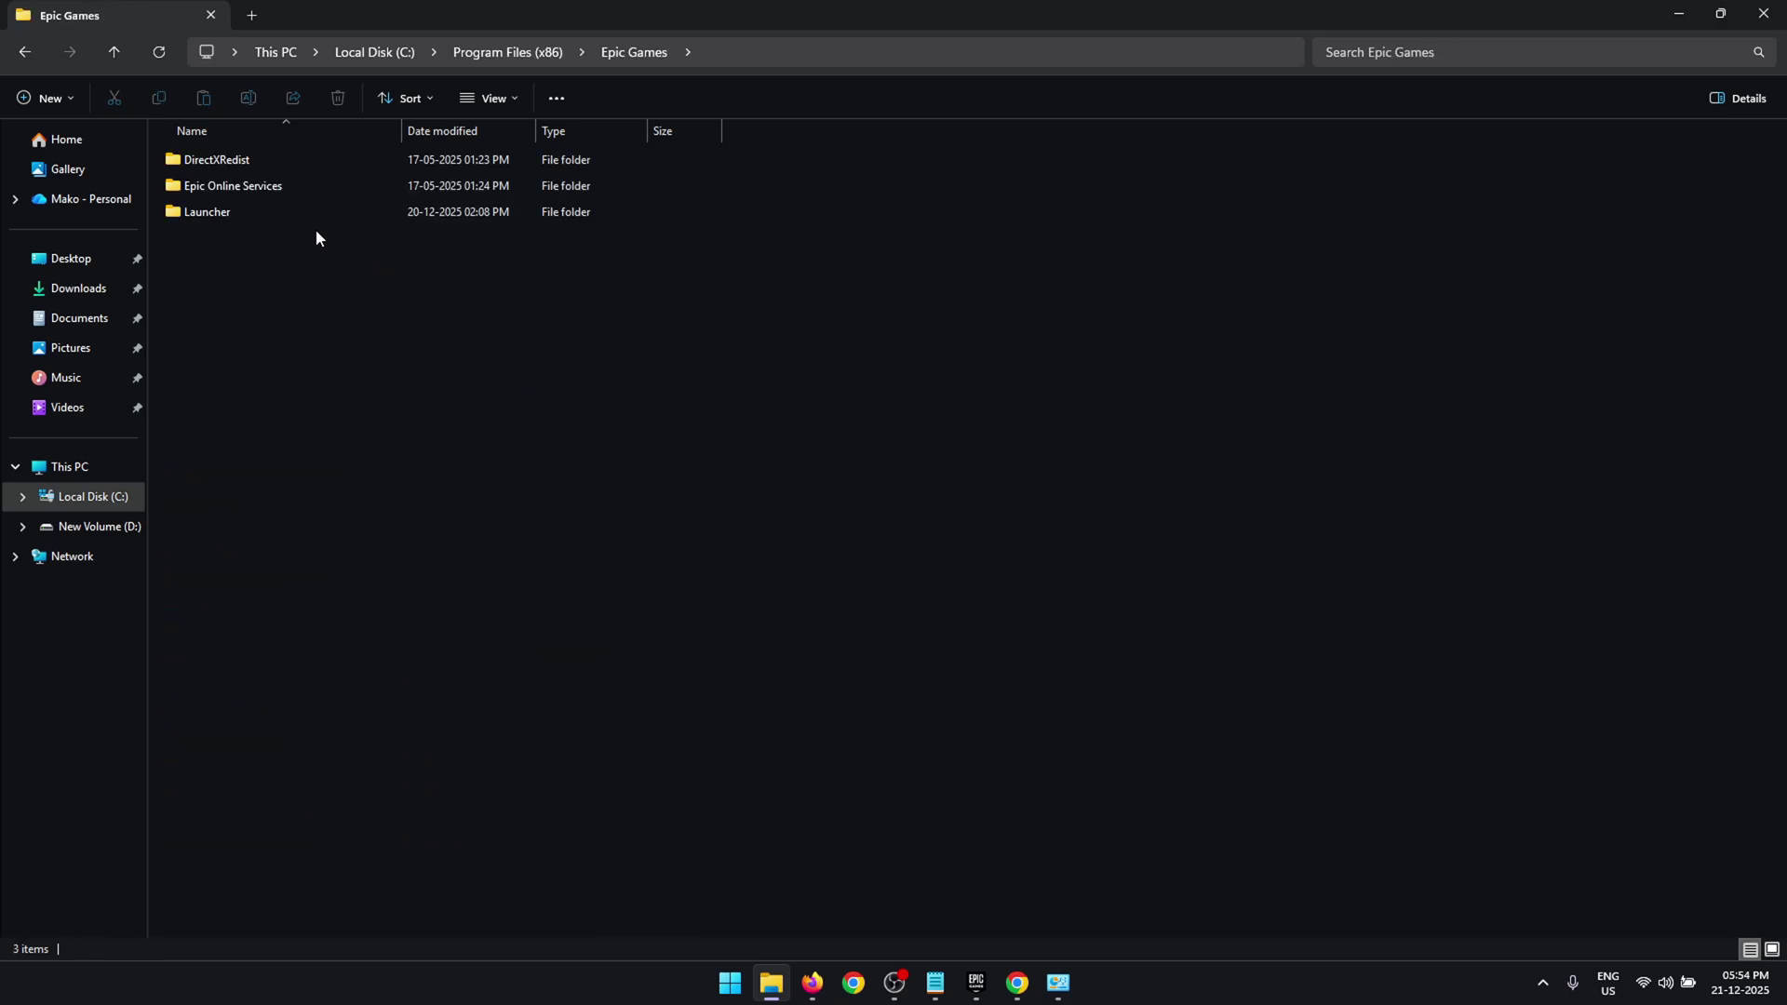
pyautogui.doubleClick(262, 210)
pyautogui.doubleClick(268, 190)
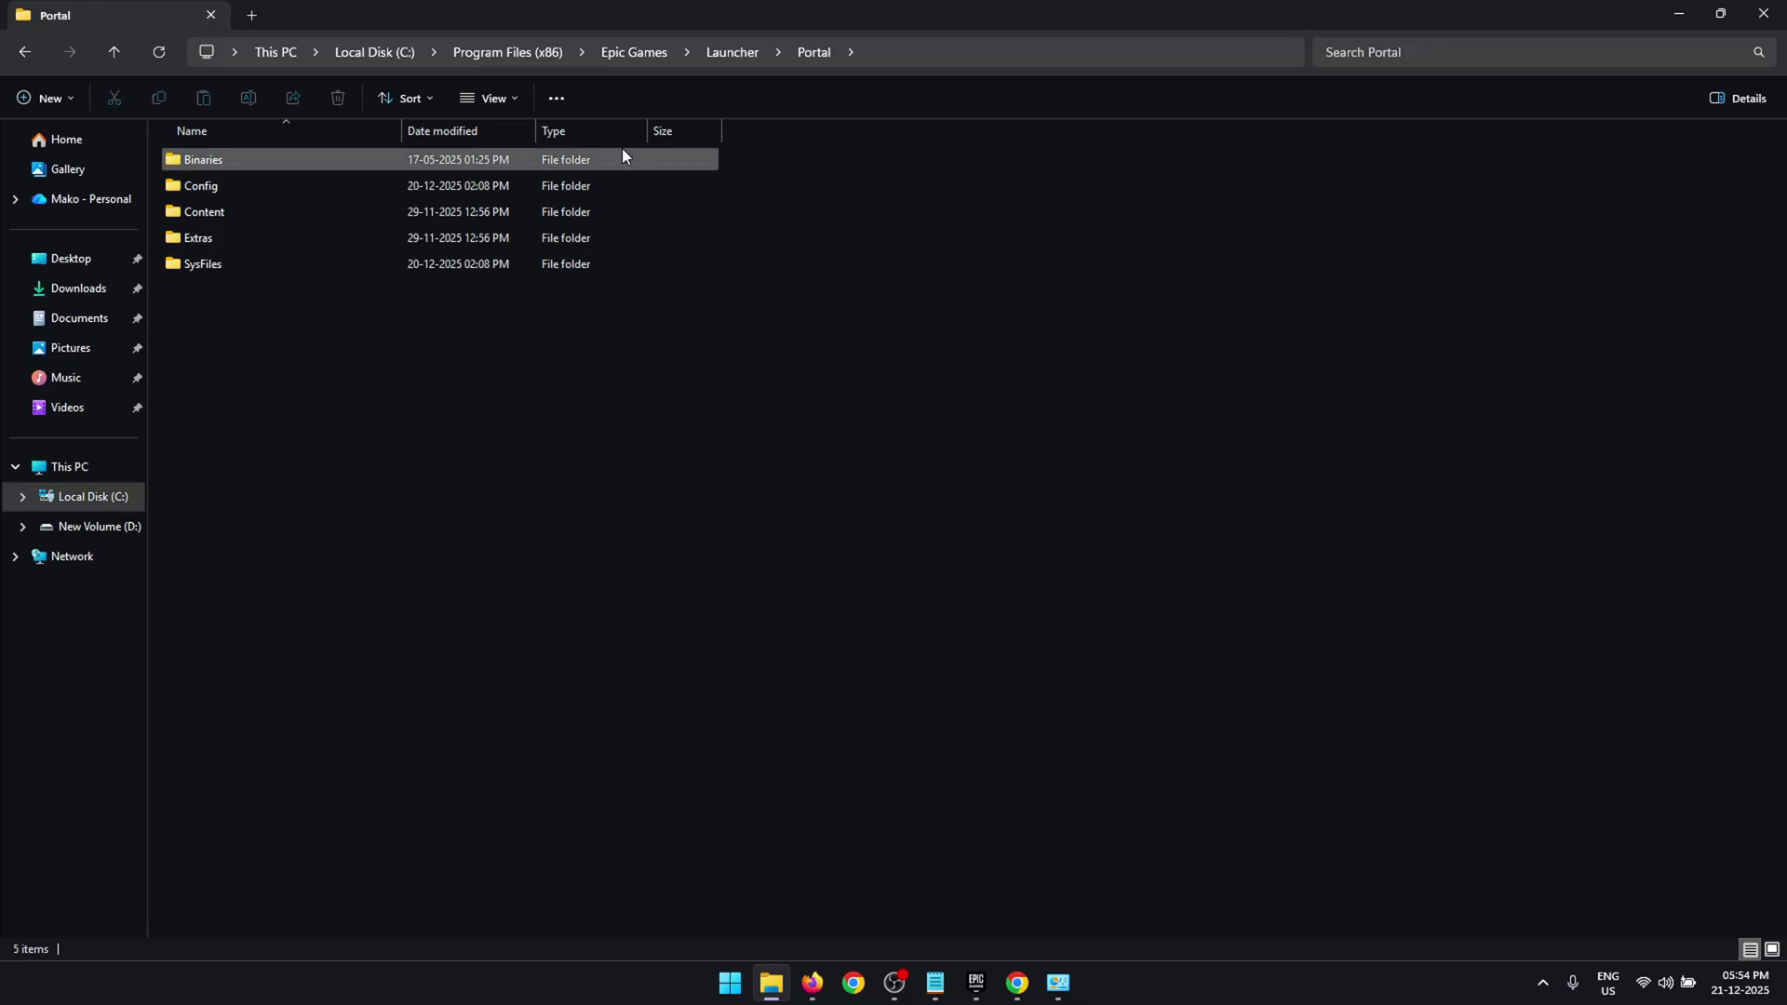
pyautogui.doubleClick(528, 155)
pyautogui.doubleClick(337, 161)
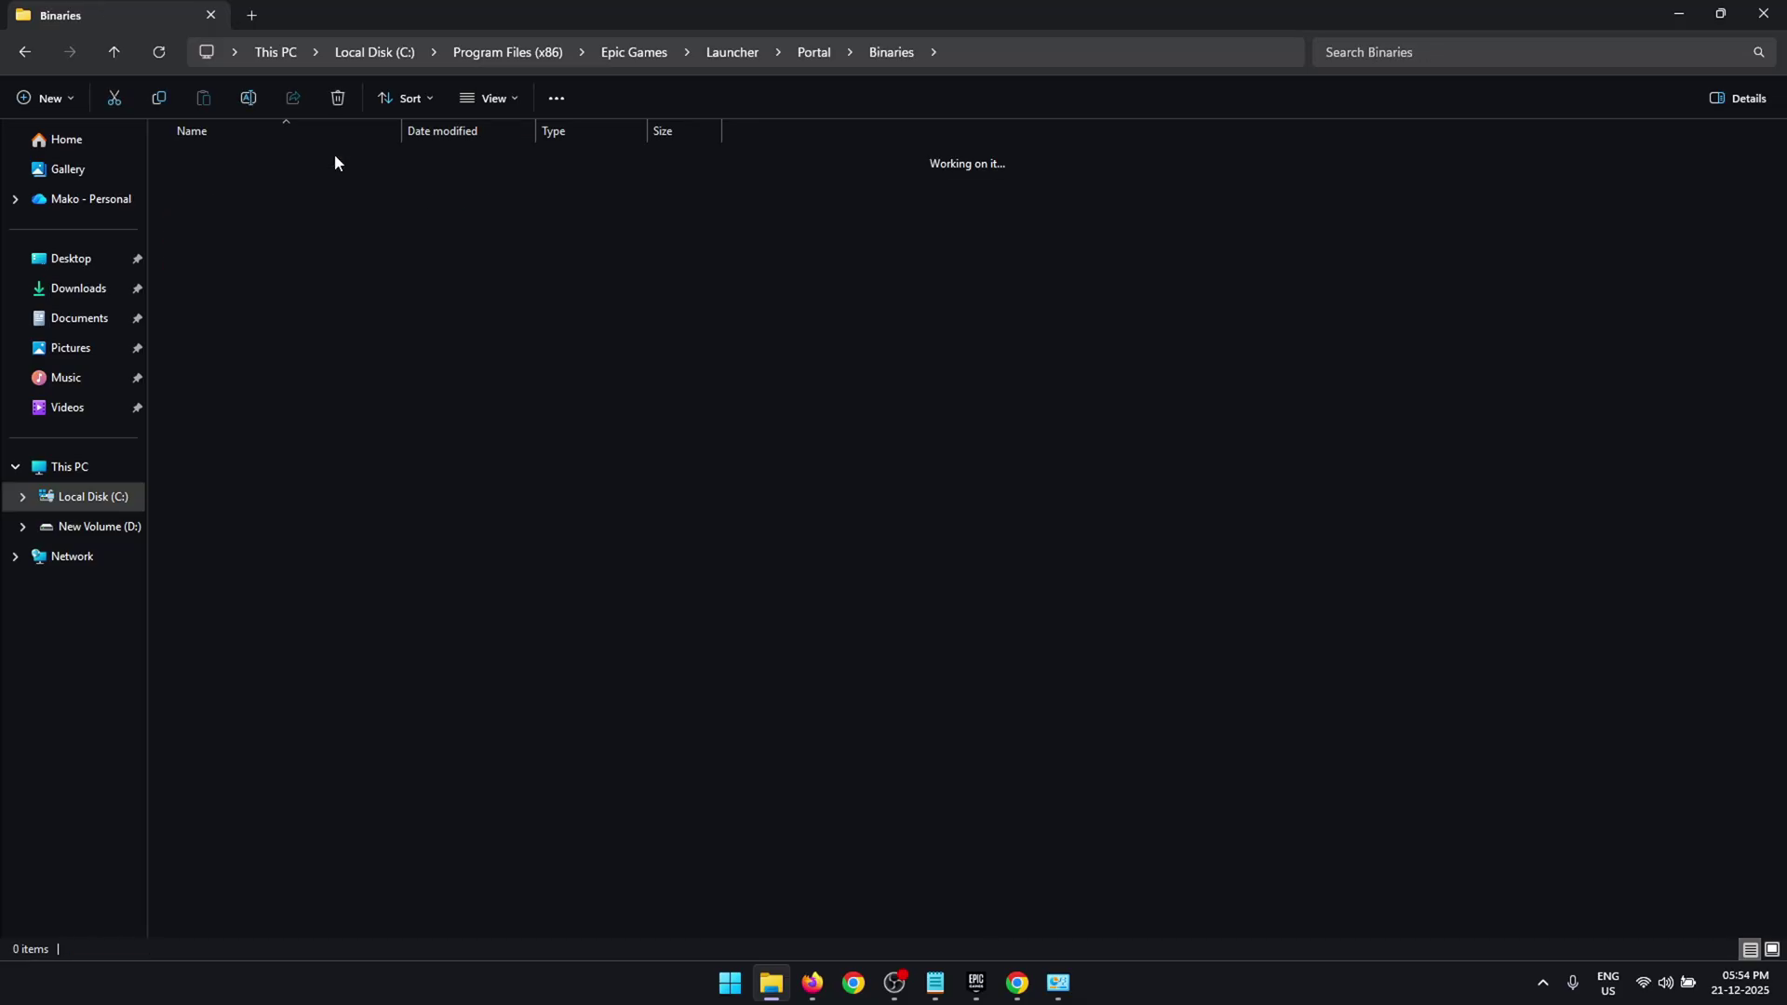
pyautogui.scroll(-8, 432, 494)
pyautogui.press('e')
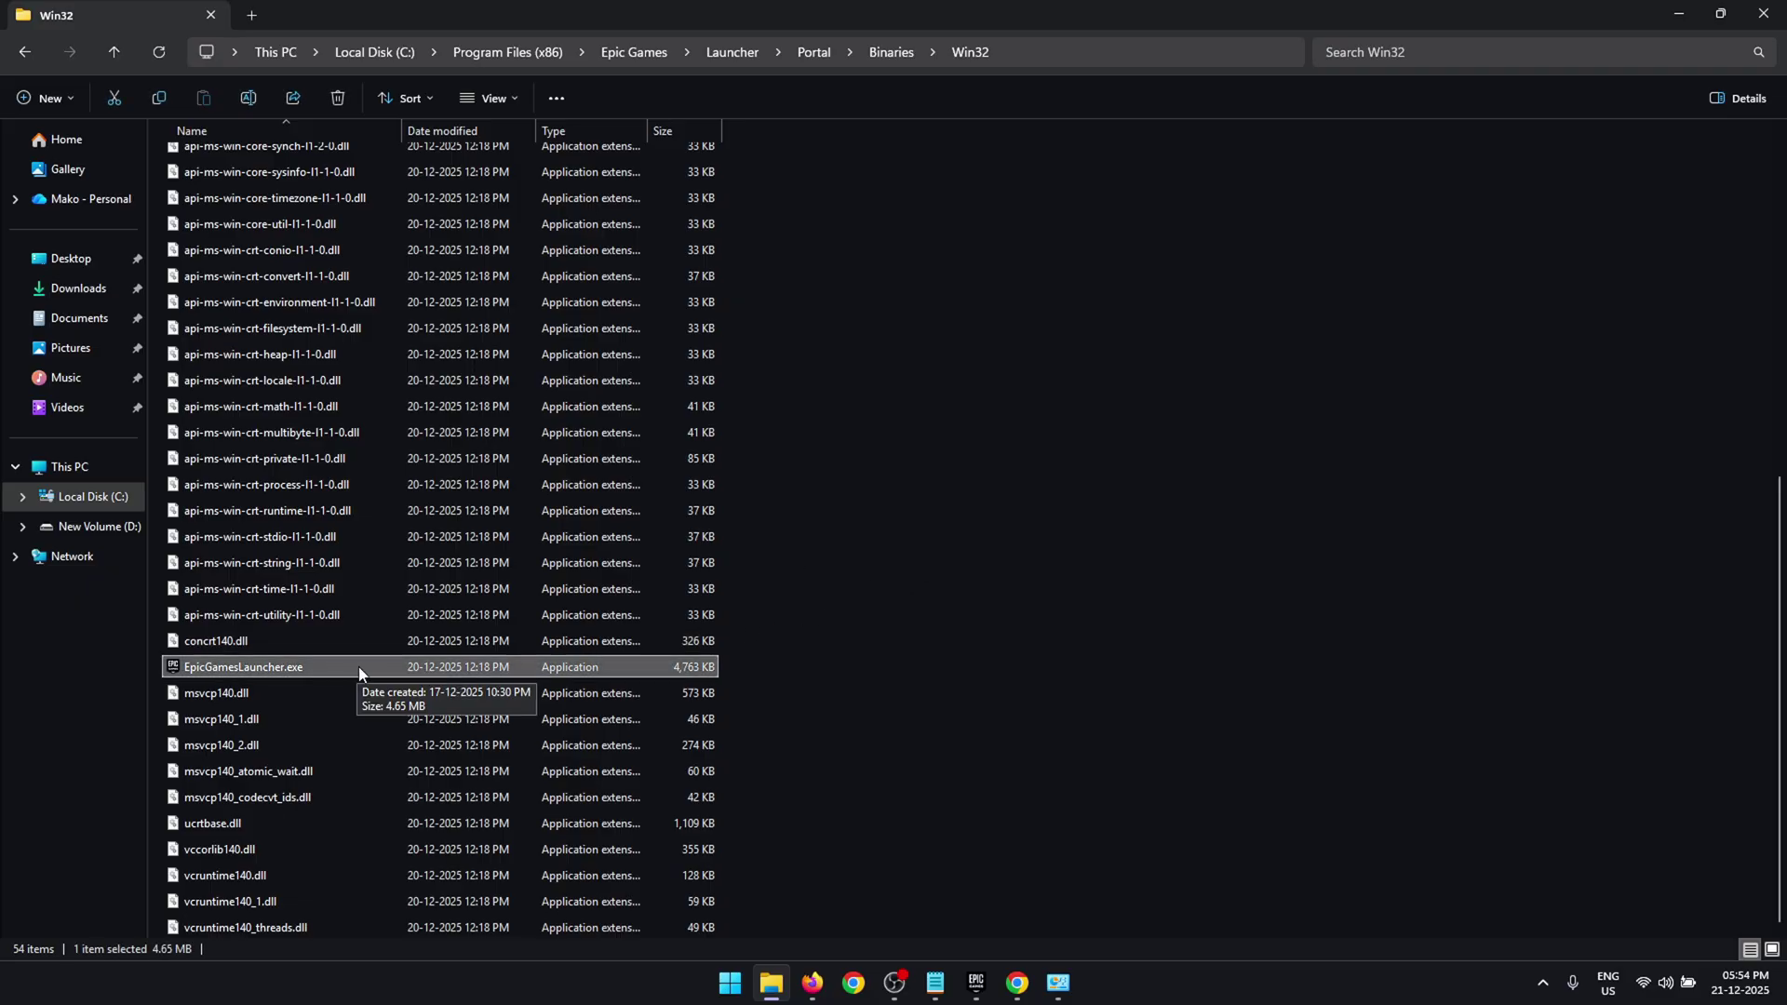
pyautogui.click(1002, 52)
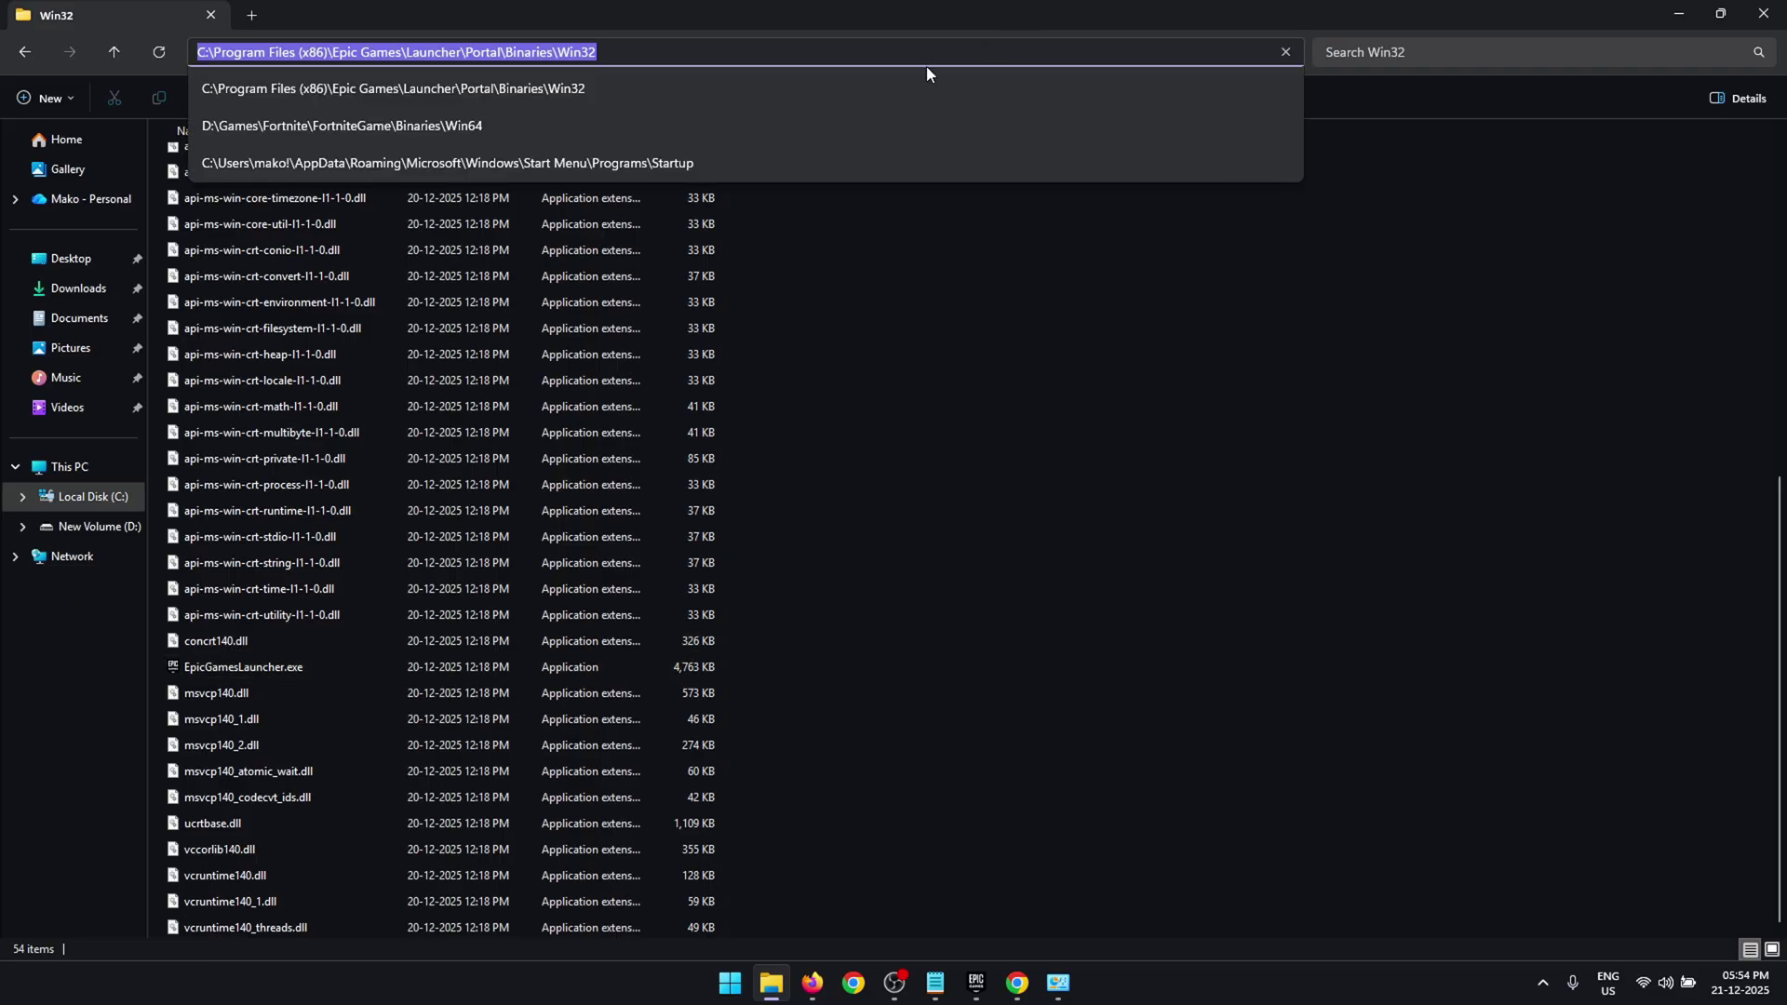
# Return to the firewall's allowed apps and choose EpicGamesLauncher.exe from the Win32 folder as another app to allow.
pyautogui.click(1058, 982)
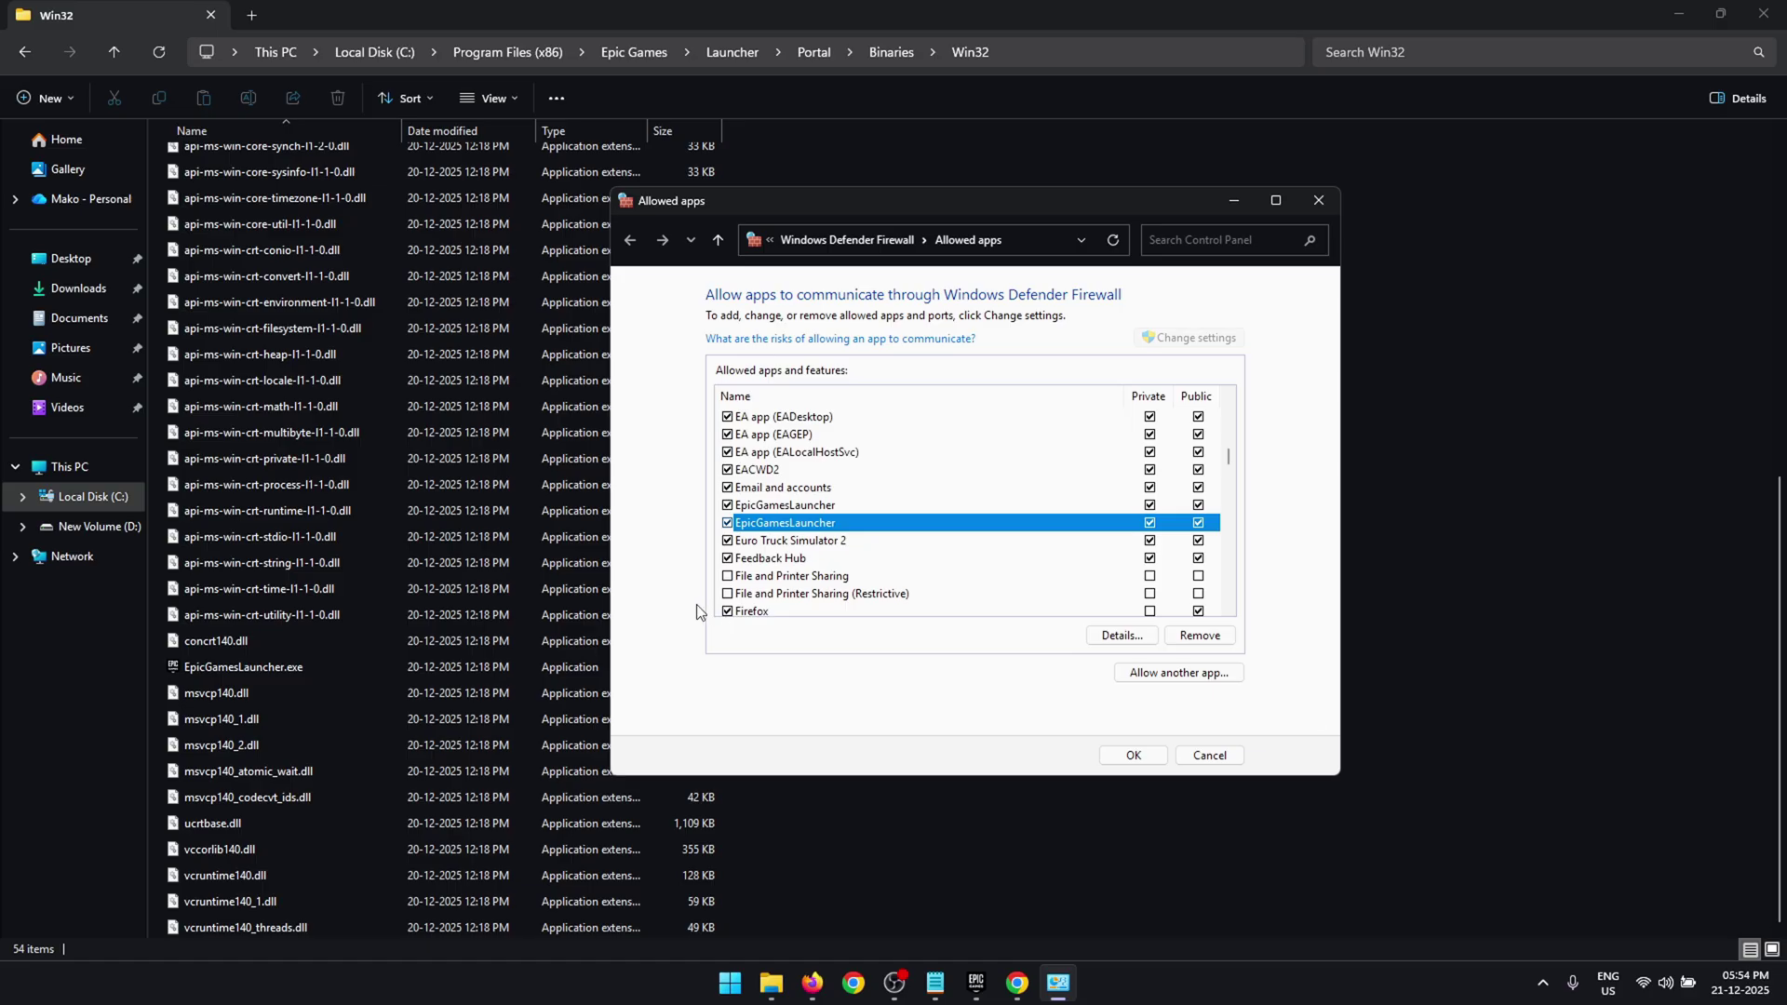
pyautogui.click(1222, 678)
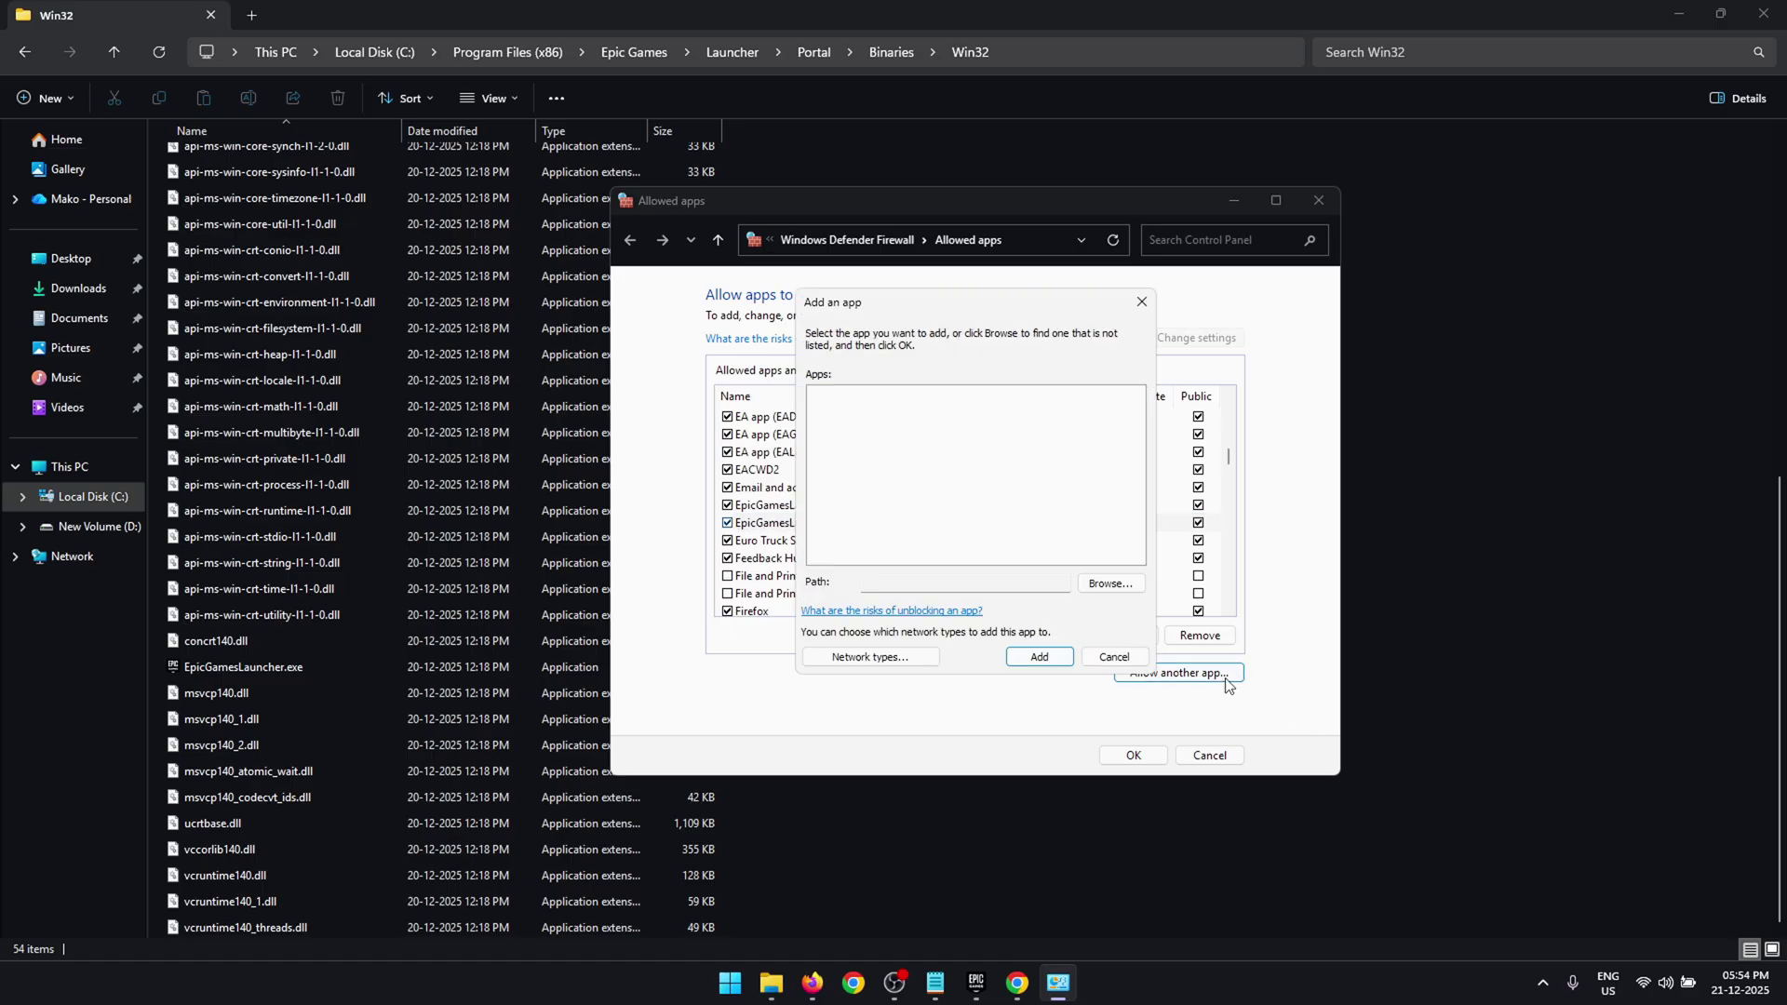
pyautogui.click(1110, 583)
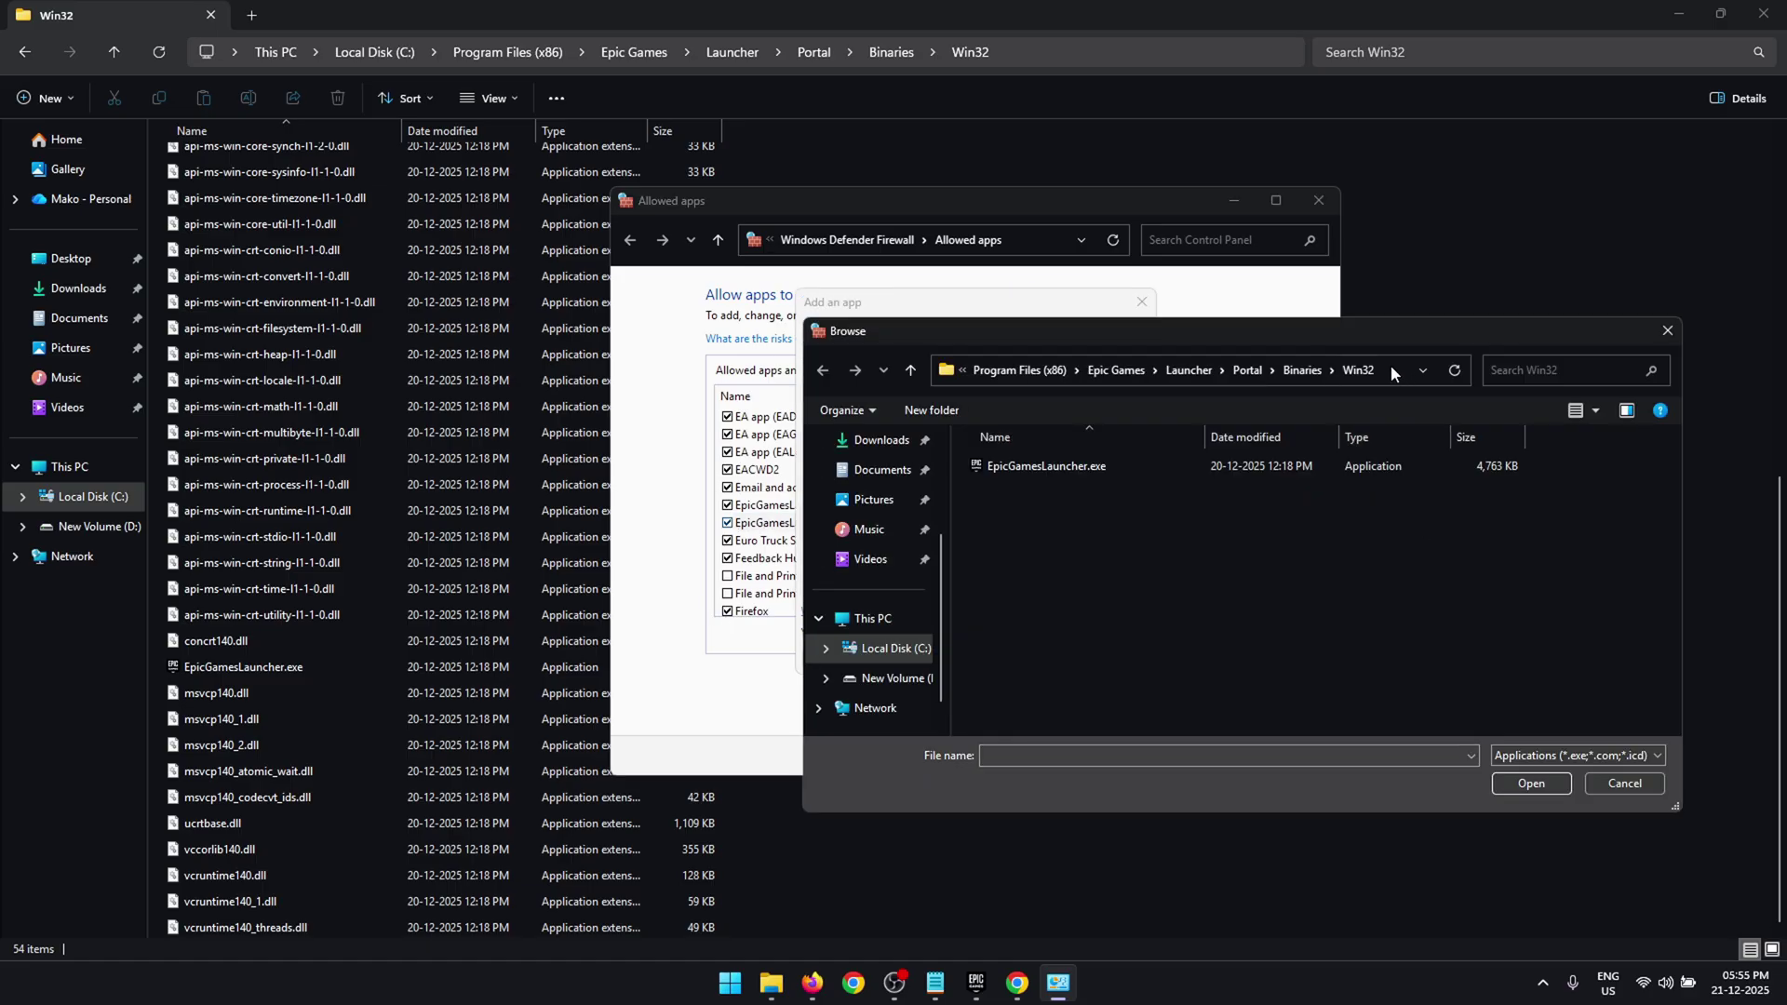
pyautogui.click(1390, 365)
pyautogui.click(1324, 372)
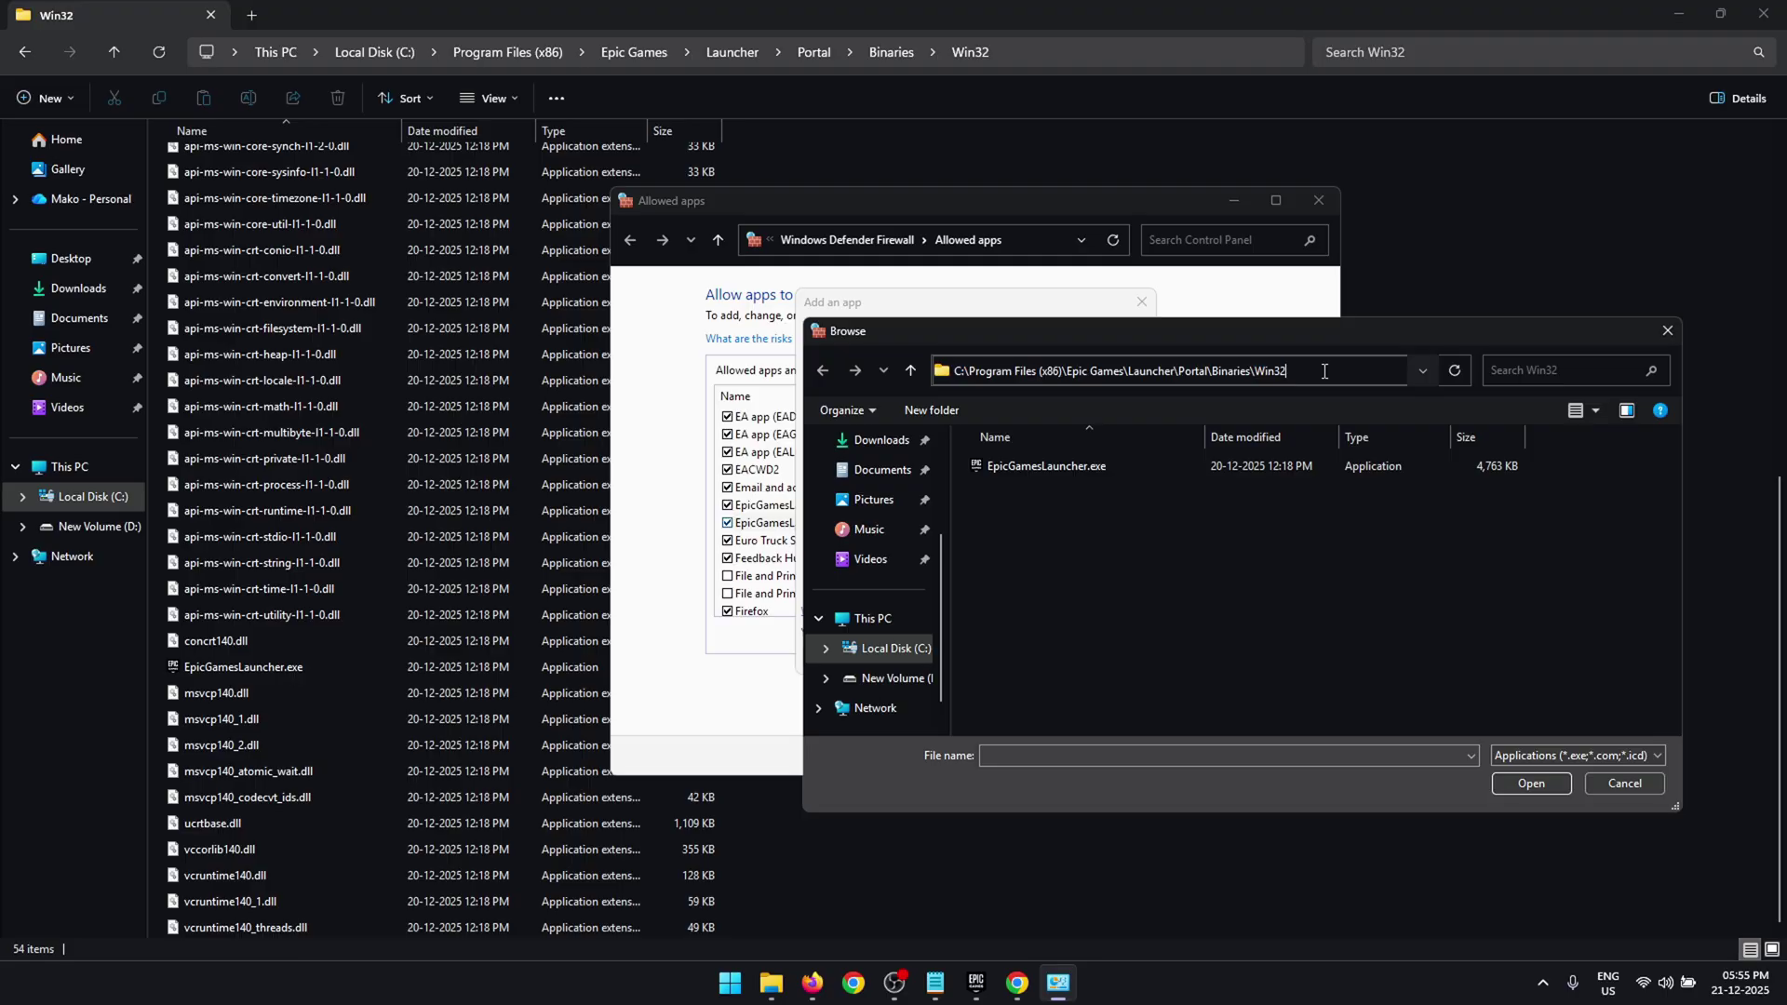
pyautogui.press('Escape')
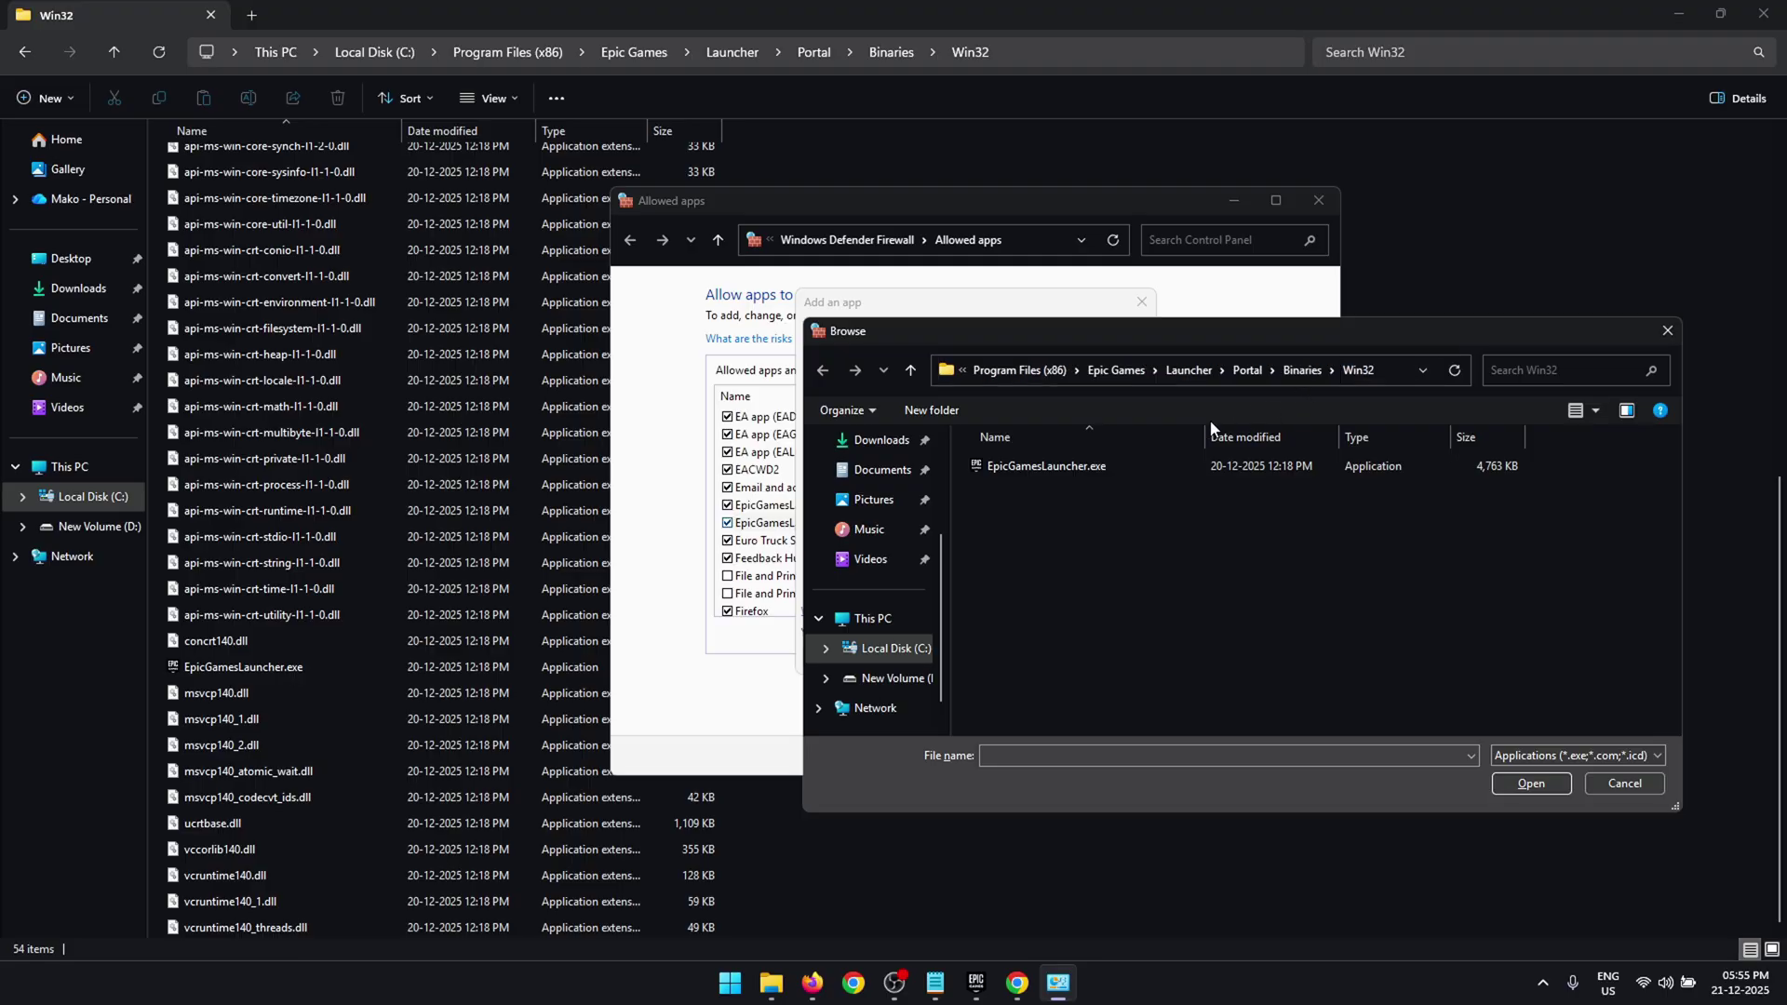
pyautogui.click(1130, 467)
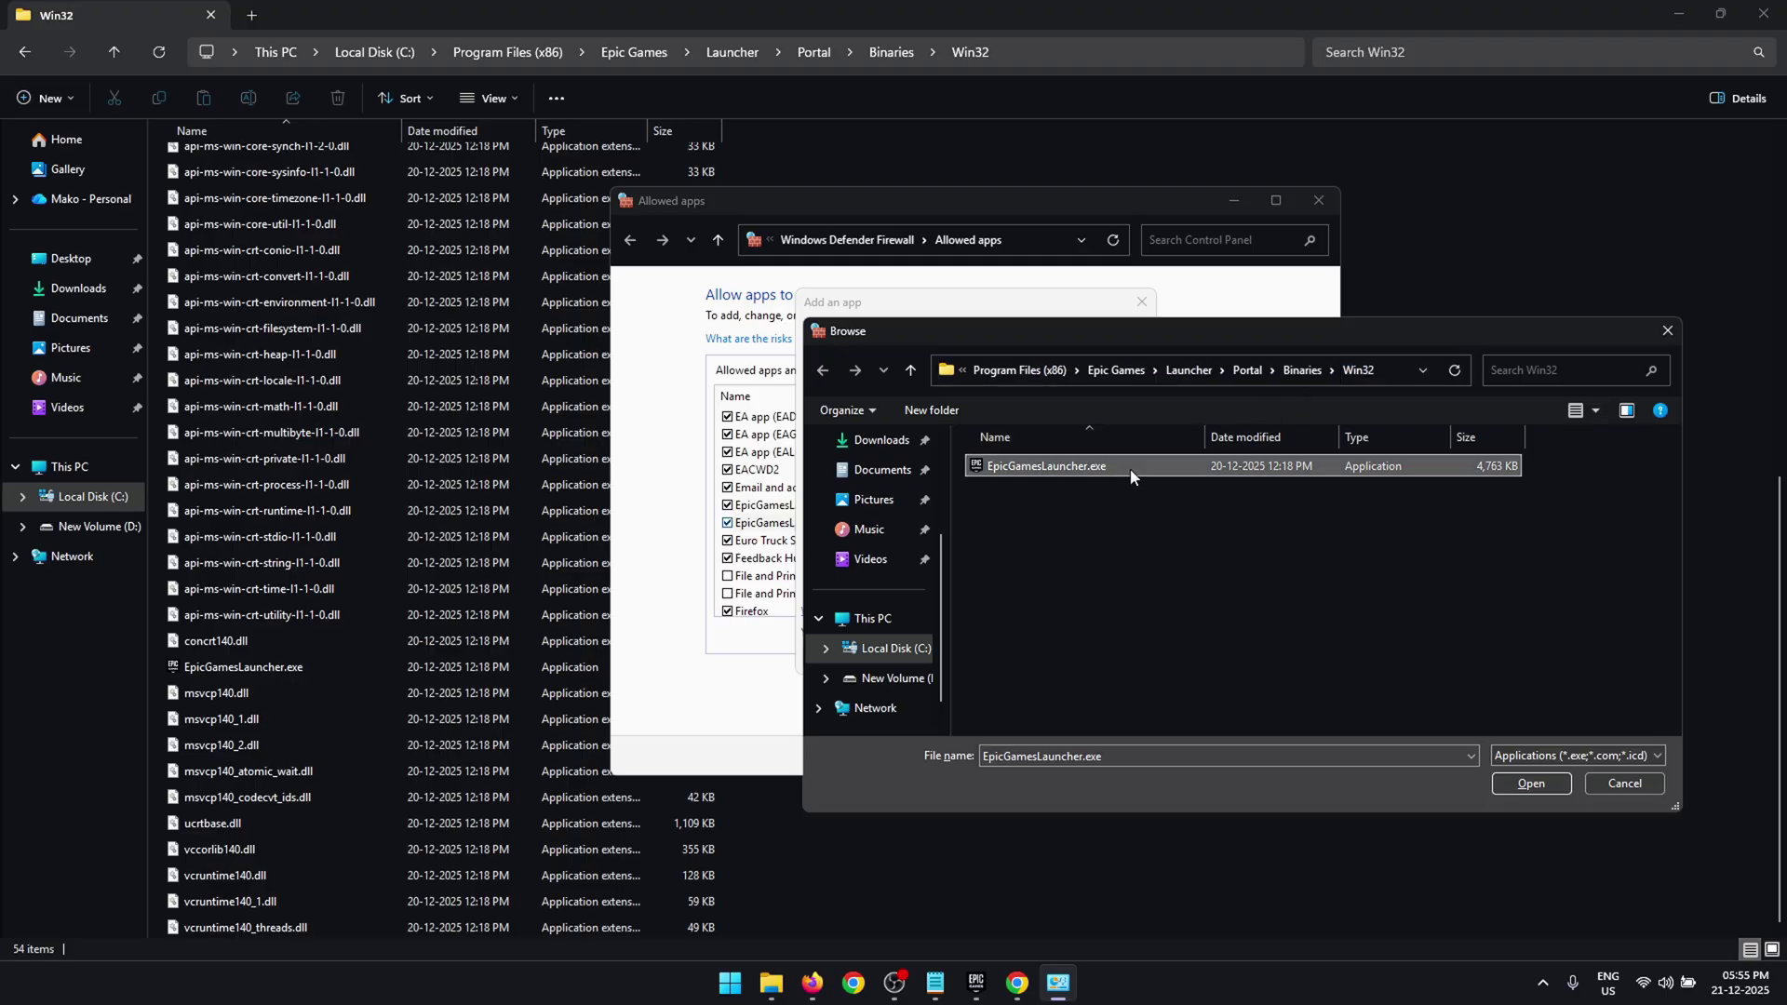
pyautogui.click(1532, 785)
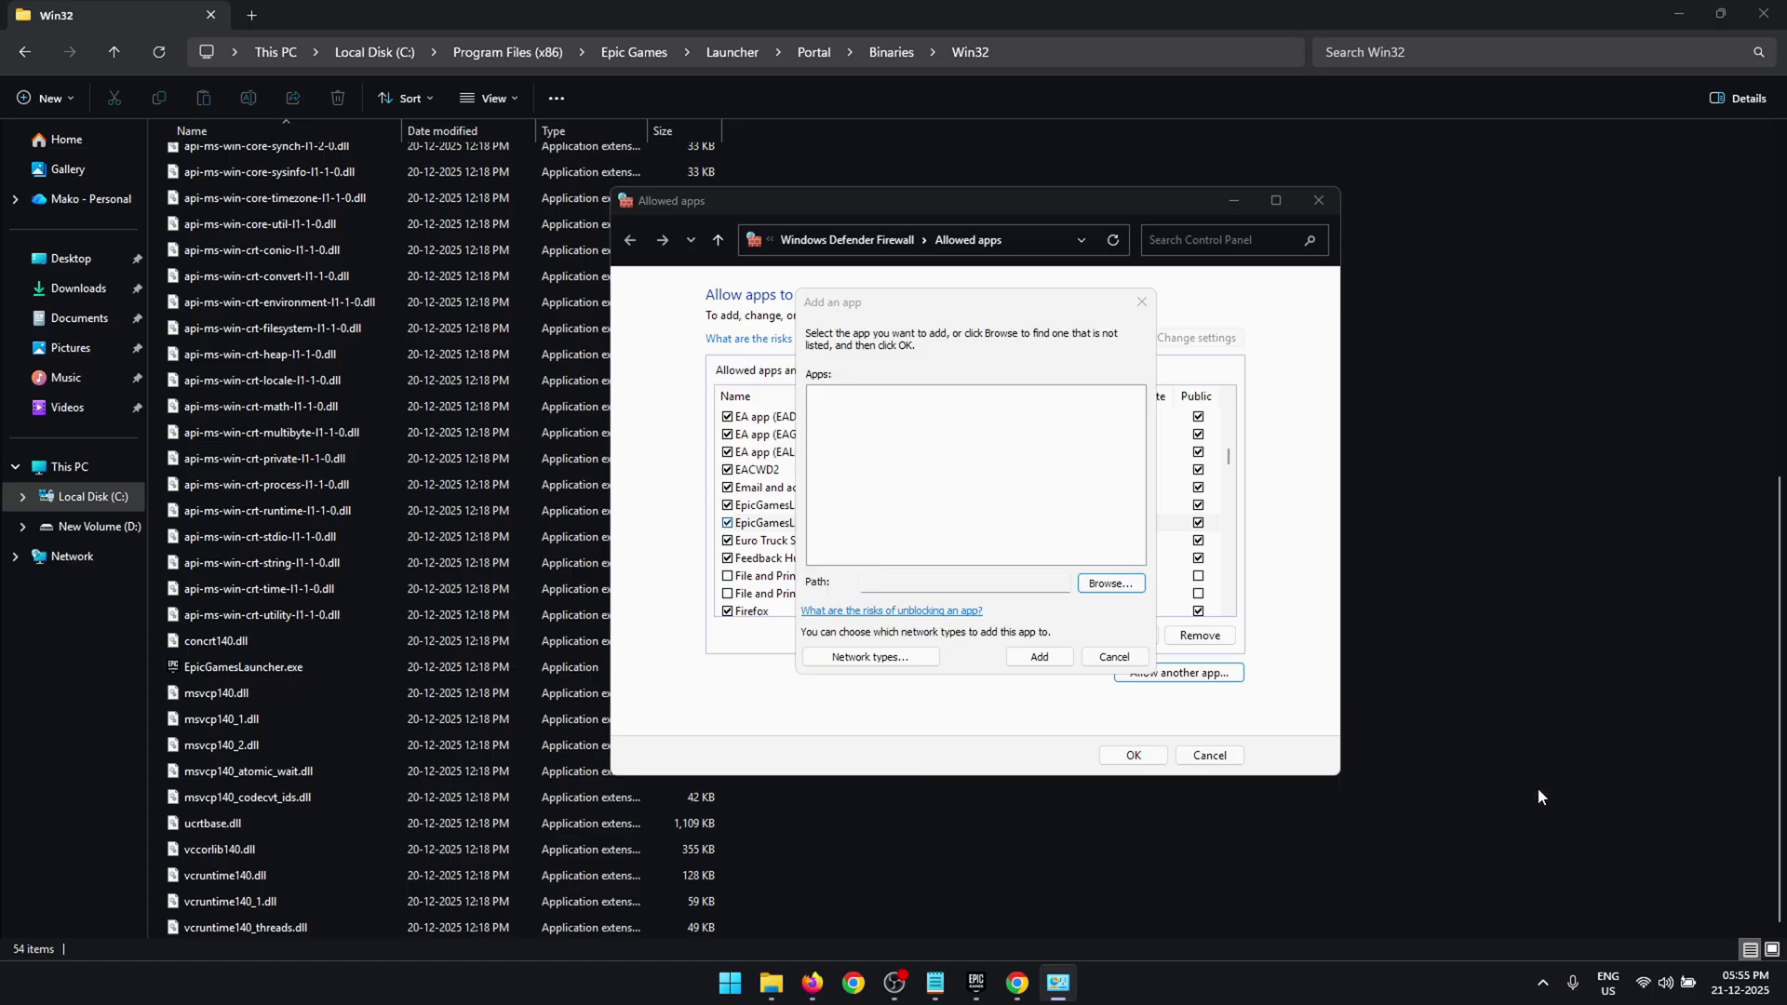
# Add the chosen launcher to the allowed apps, permit it on public networks too, and save the firewall changes.
pyautogui.click(1060, 659)
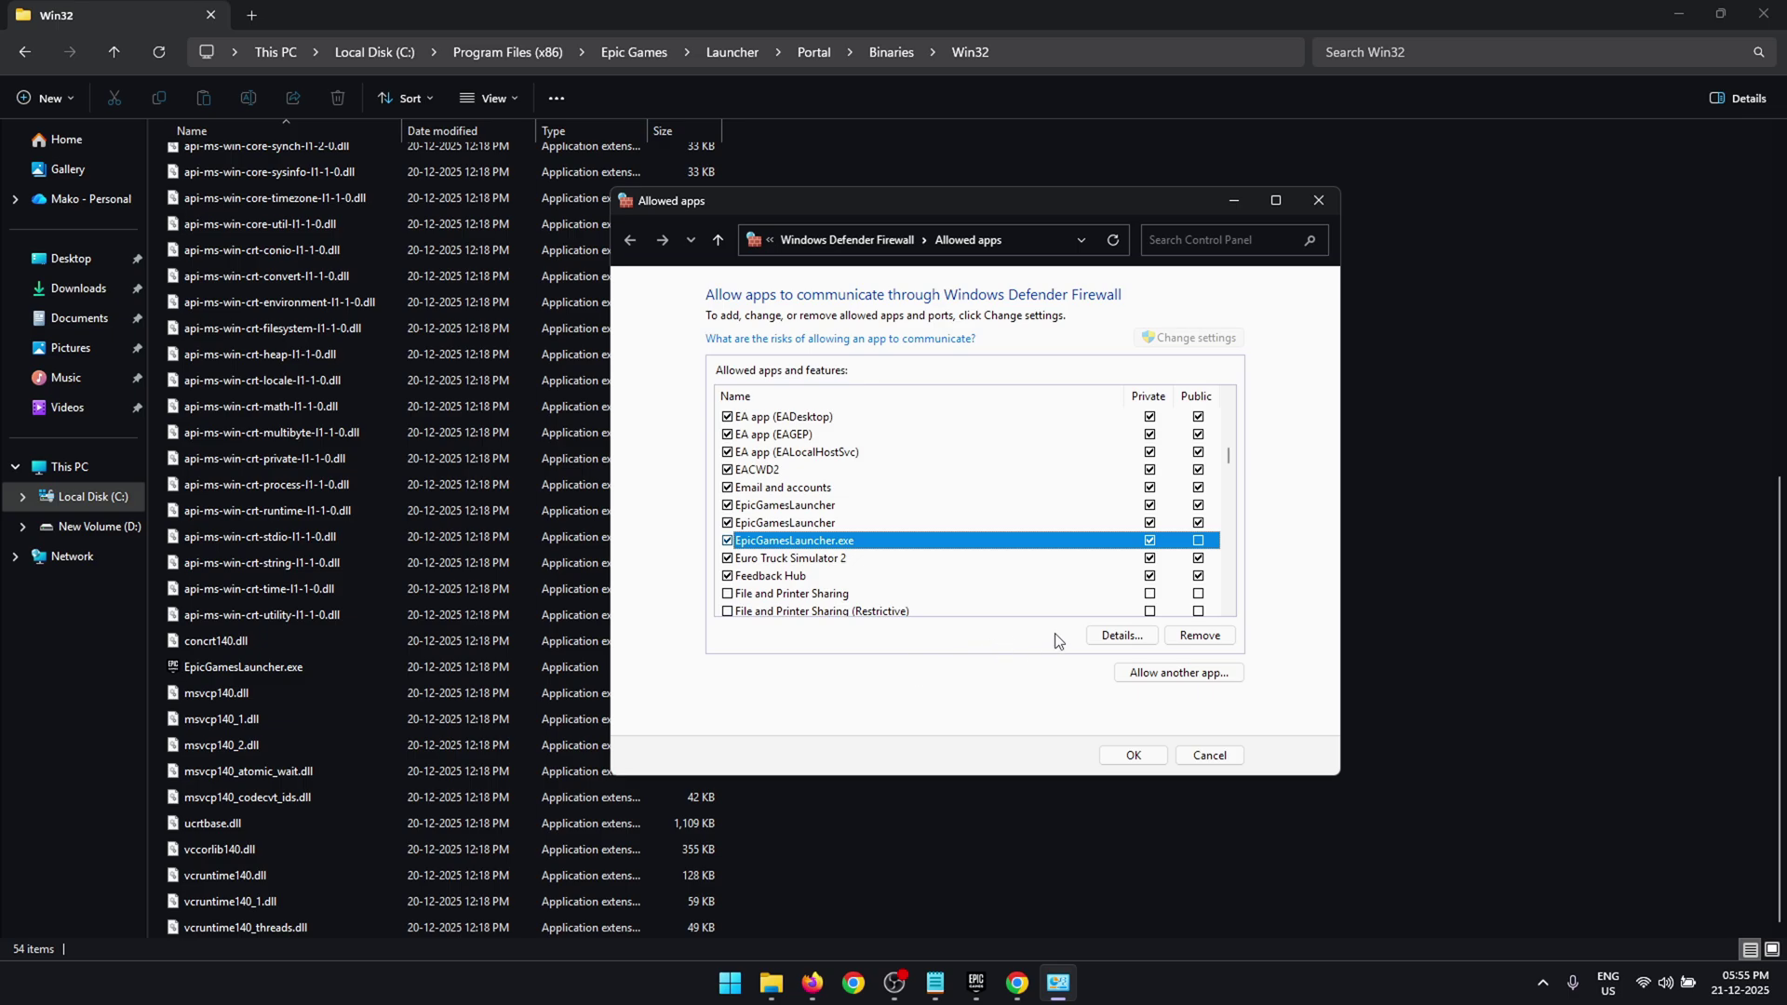
pyautogui.click(1199, 541)
pyautogui.click(1133, 754)
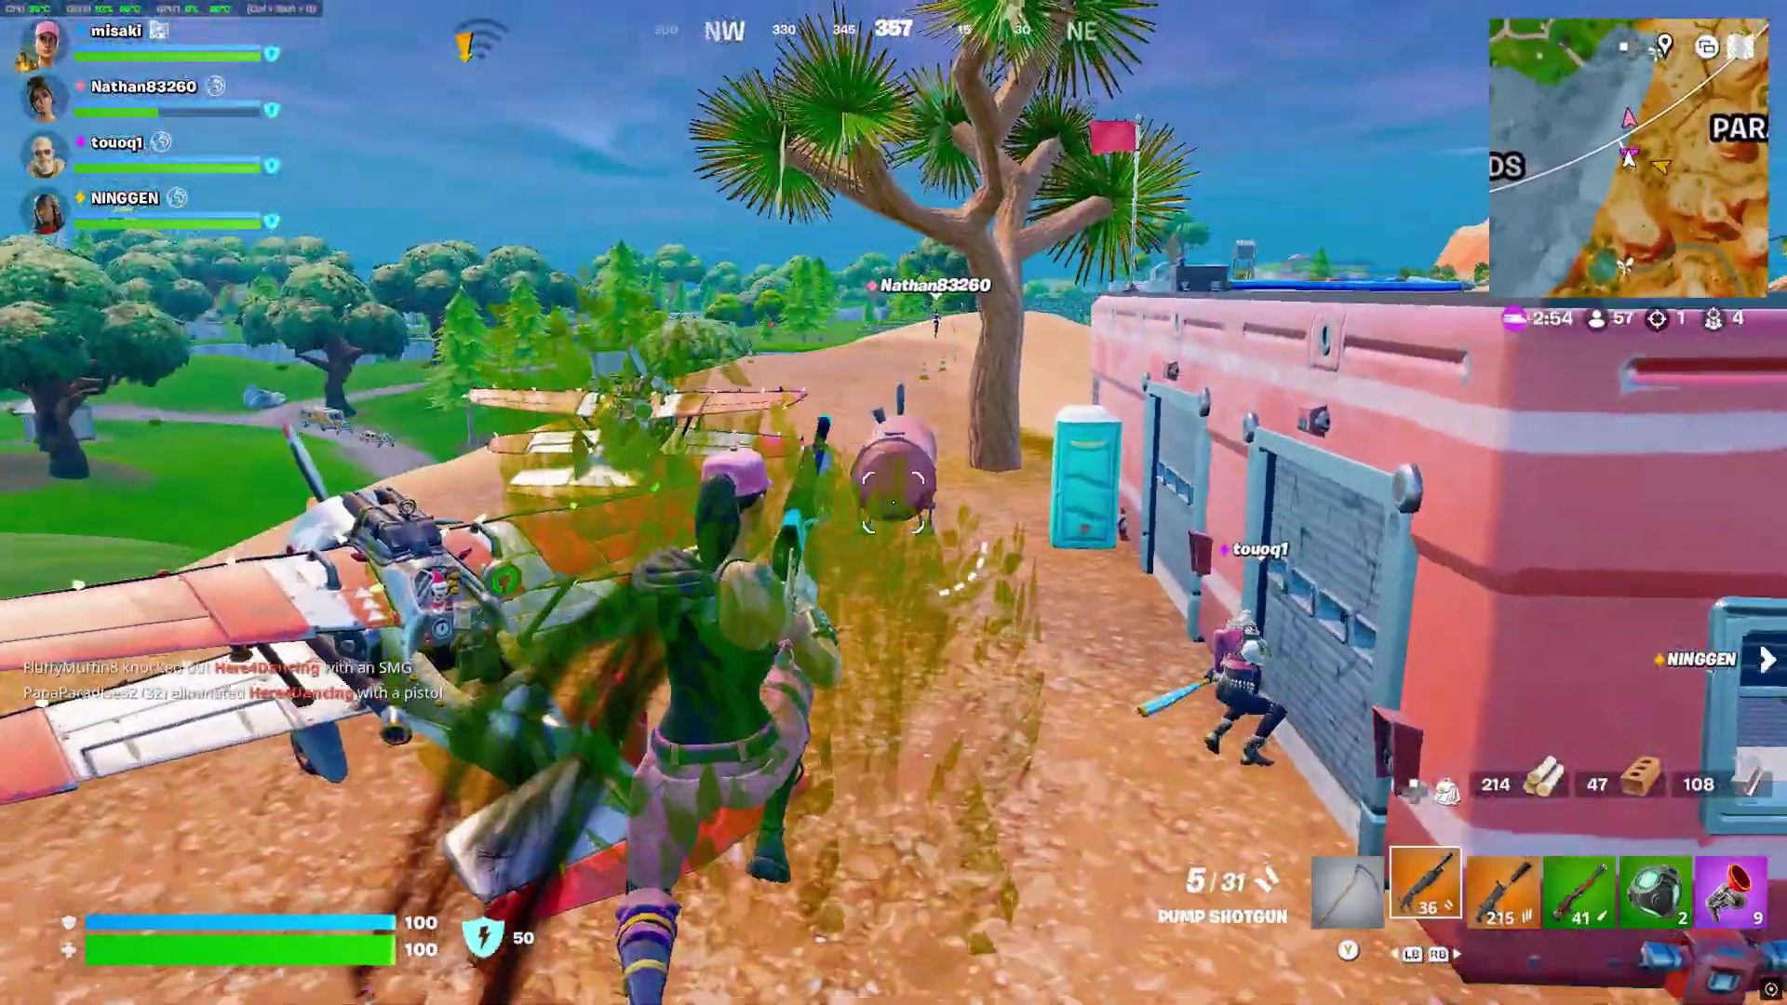
pyautogui.press('1')
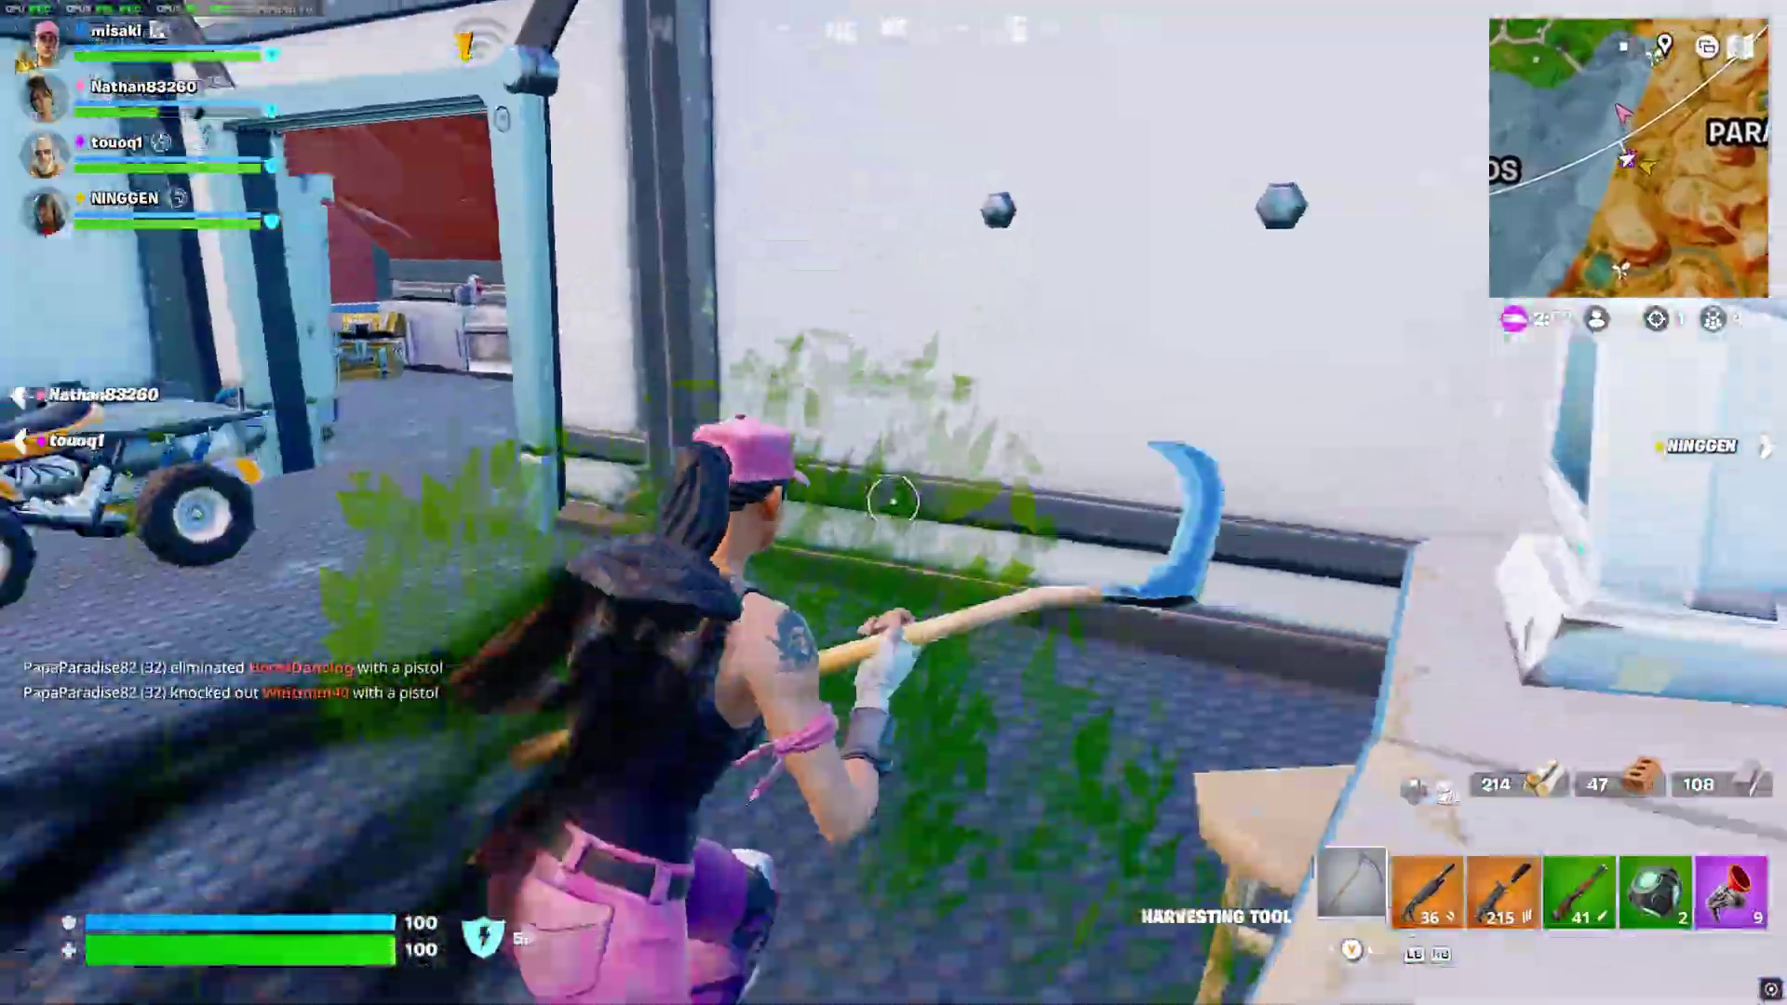
pyautogui.press('w')
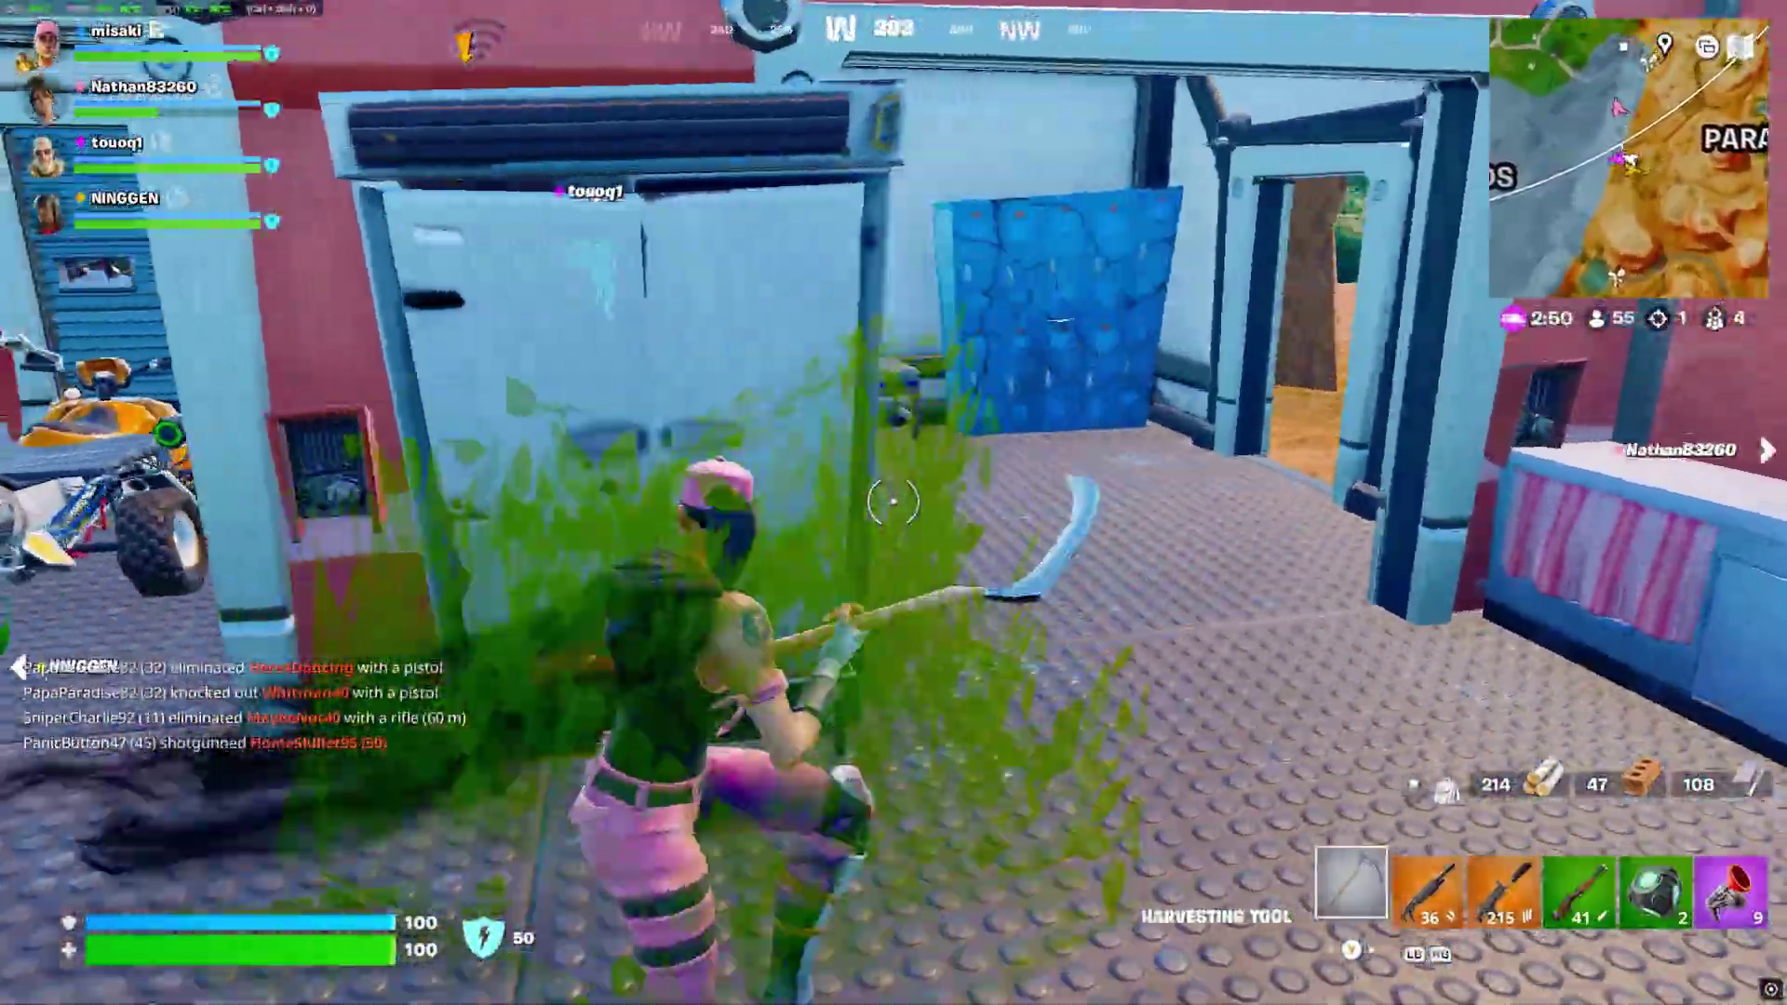
pyautogui.press('w')
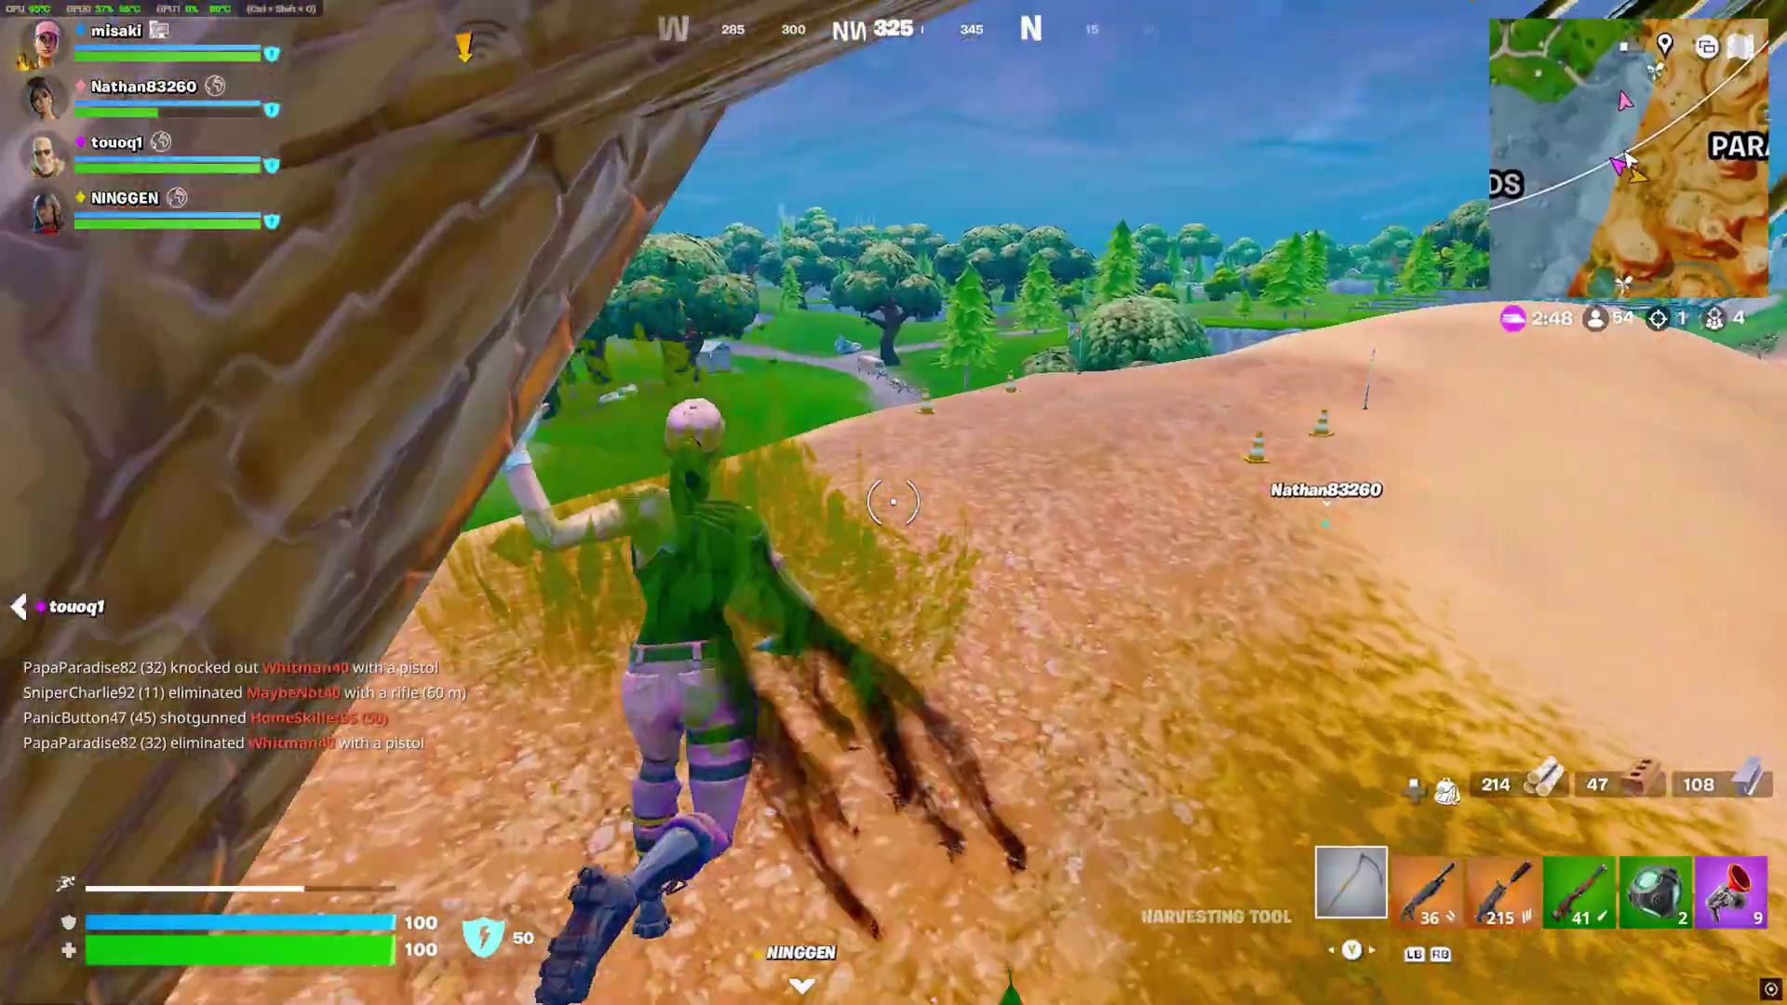
pyautogui.press('4')
pyautogui.click(894, 502)
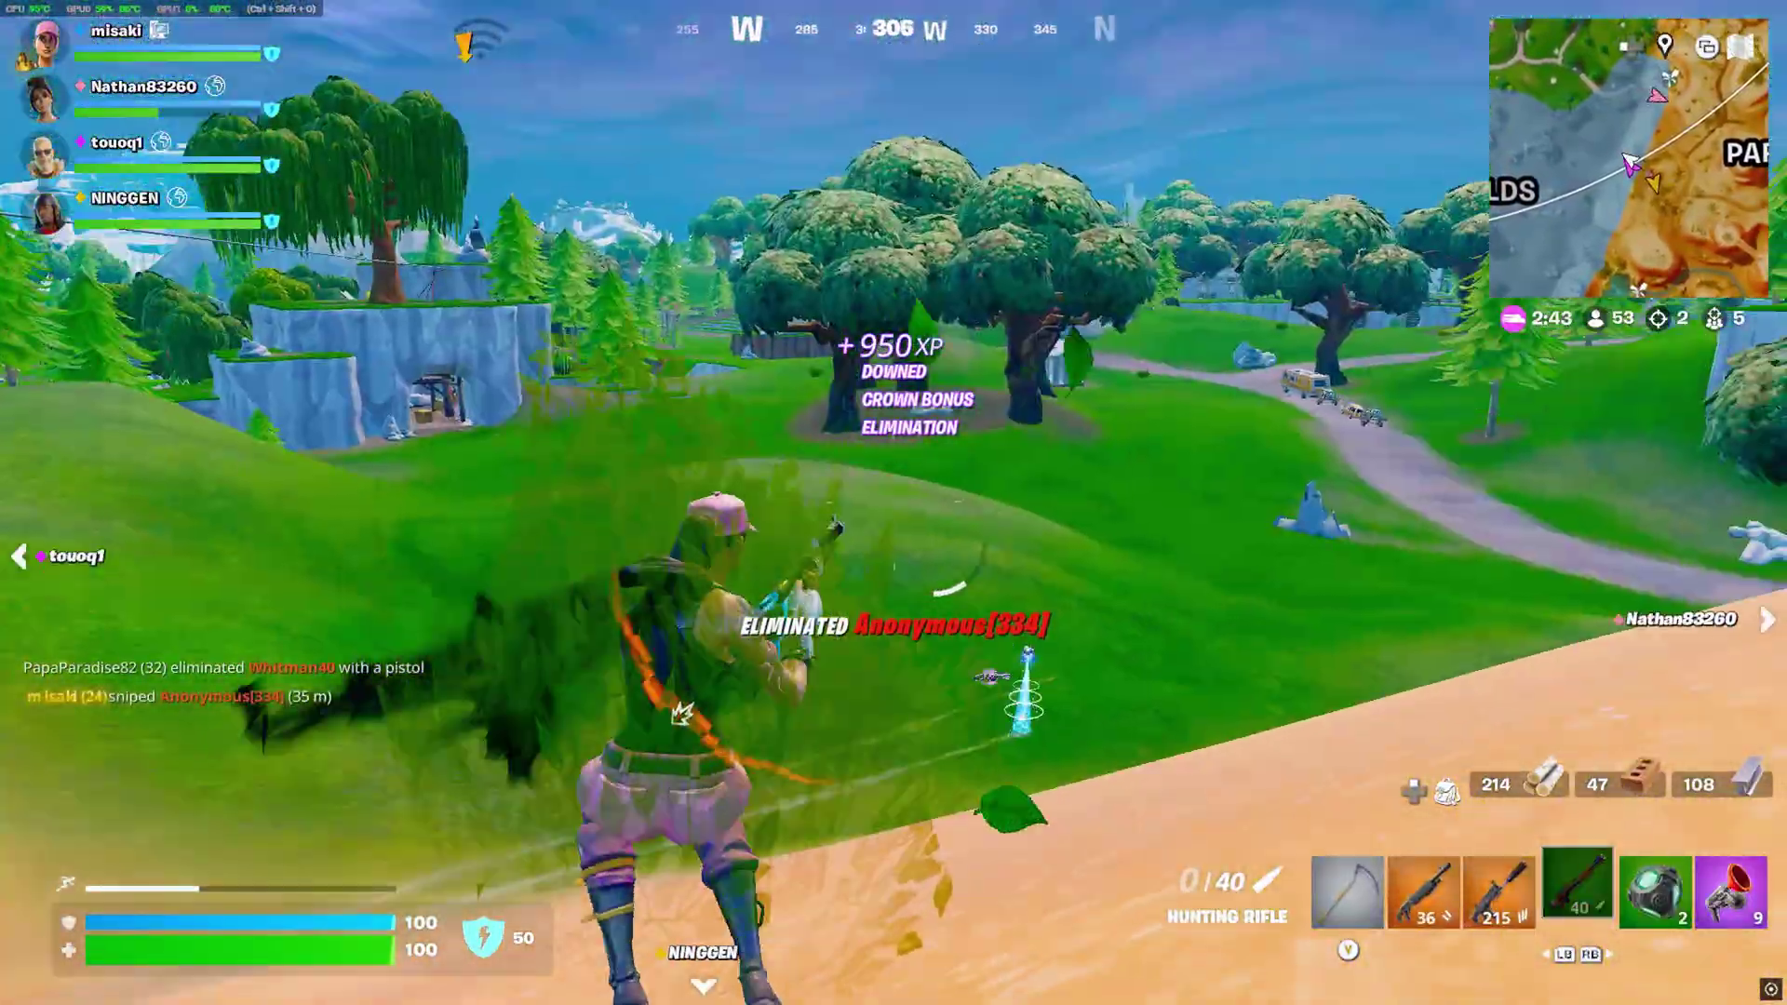
pyautogui.press('w')
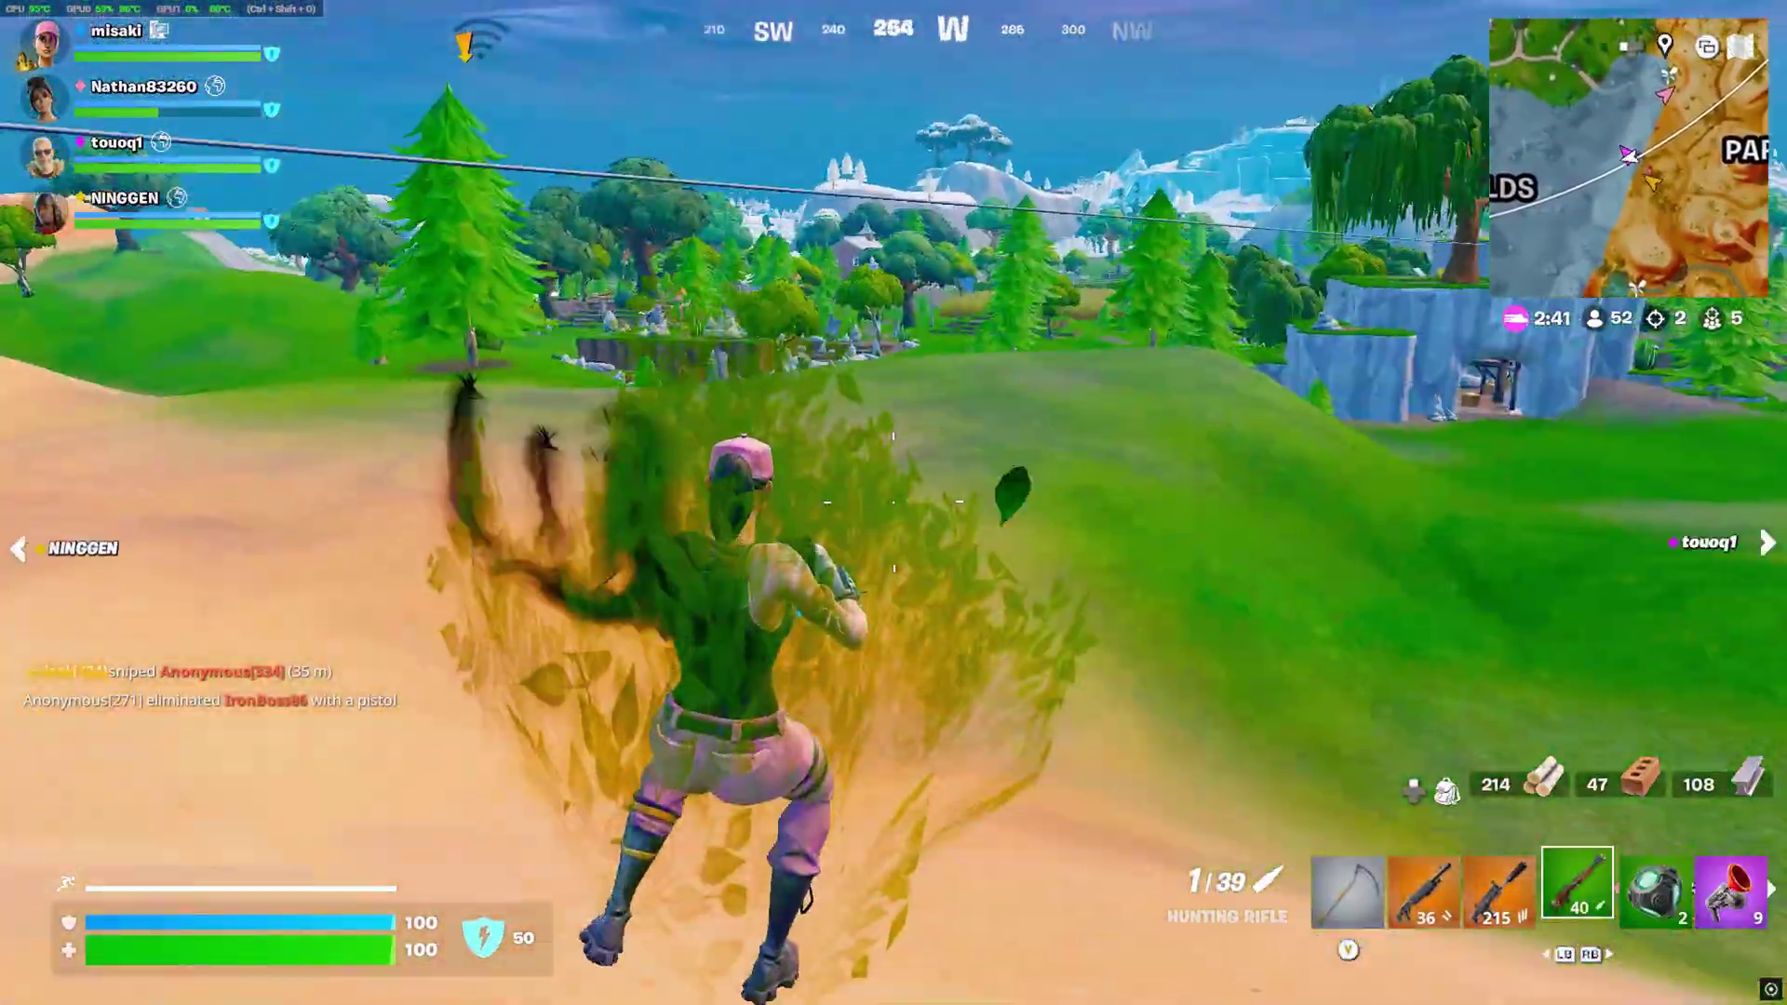
pyautogui.press('w')
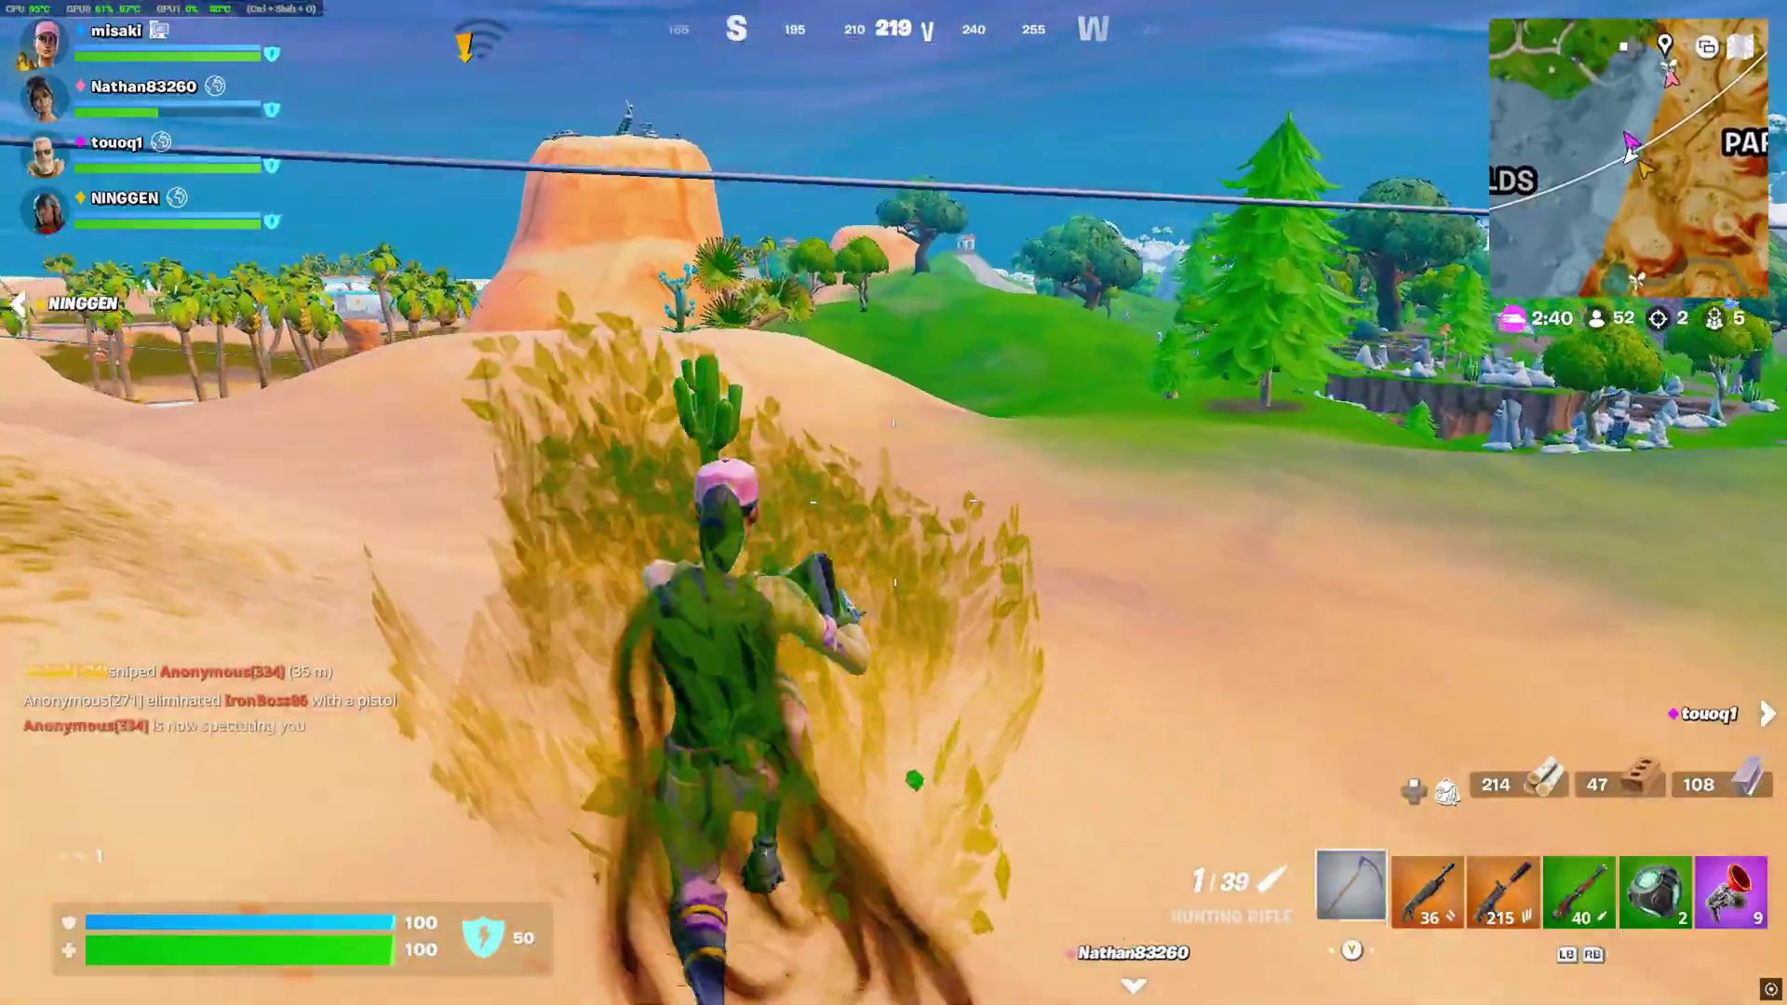